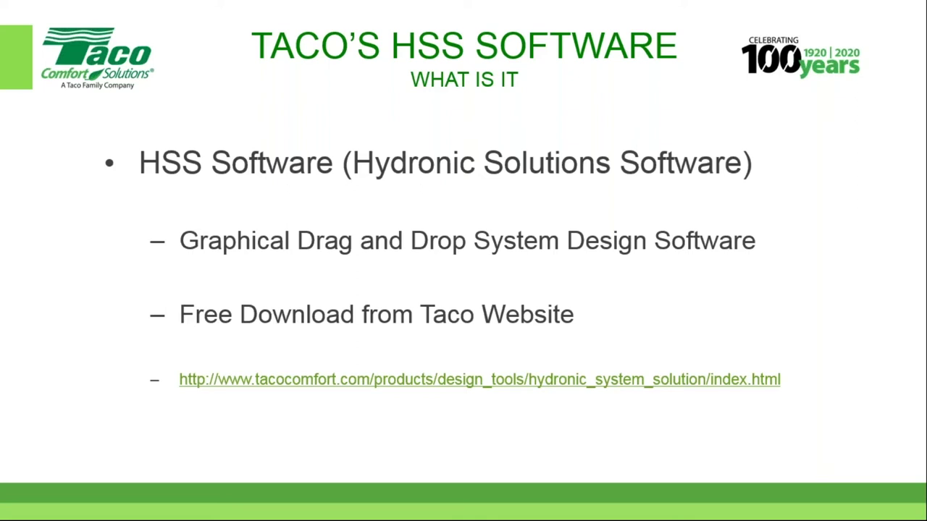
End the slide show, minimize the presentation, and switch to the open HVAC Solution project
right_click(333, 220)
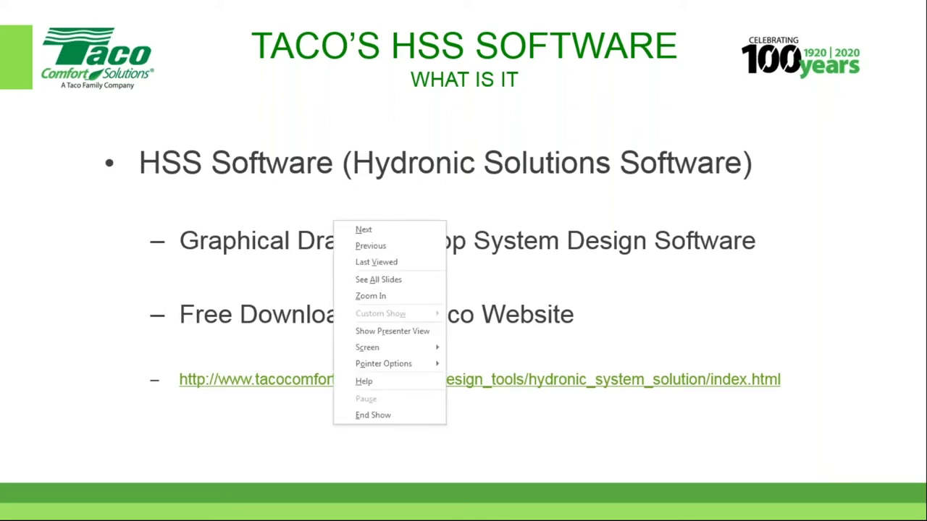
left_click(373, 419)
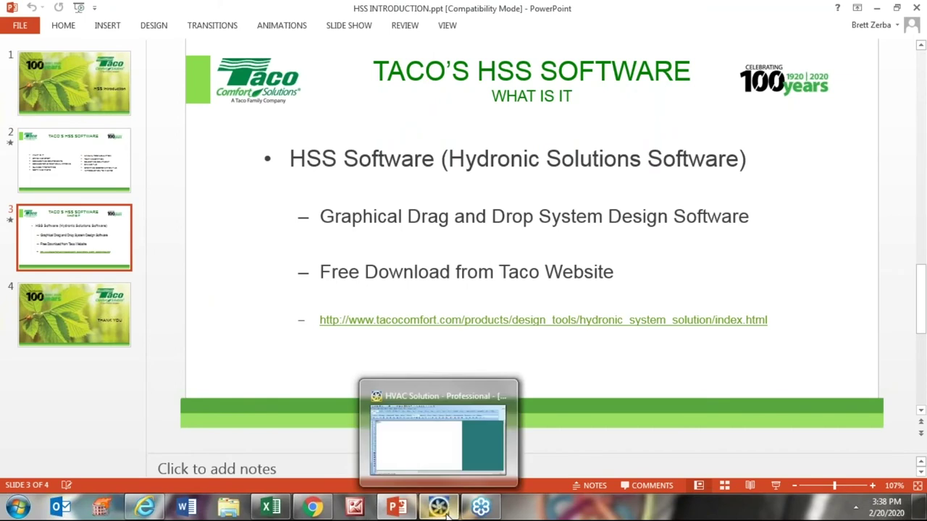
left_click(876, 8)
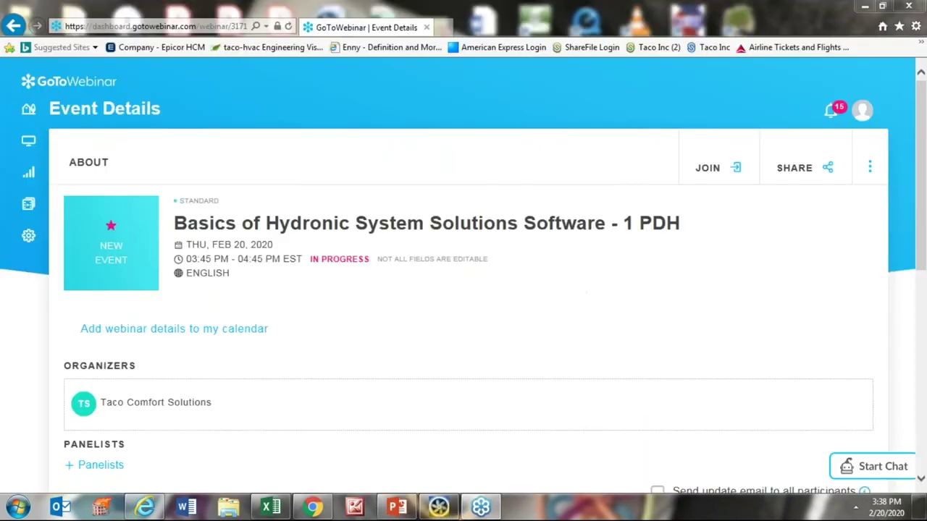
left_click(438, 507)
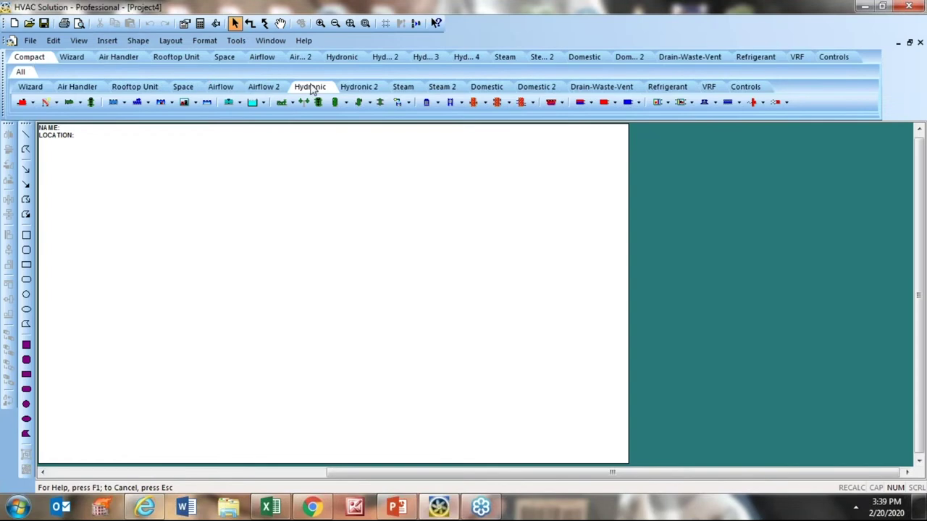
Insert a hydronic boiler of type Condensing, Forced with no manufacturer and place it in the drawing sheet's lower-right corner
left_click(355, 88)
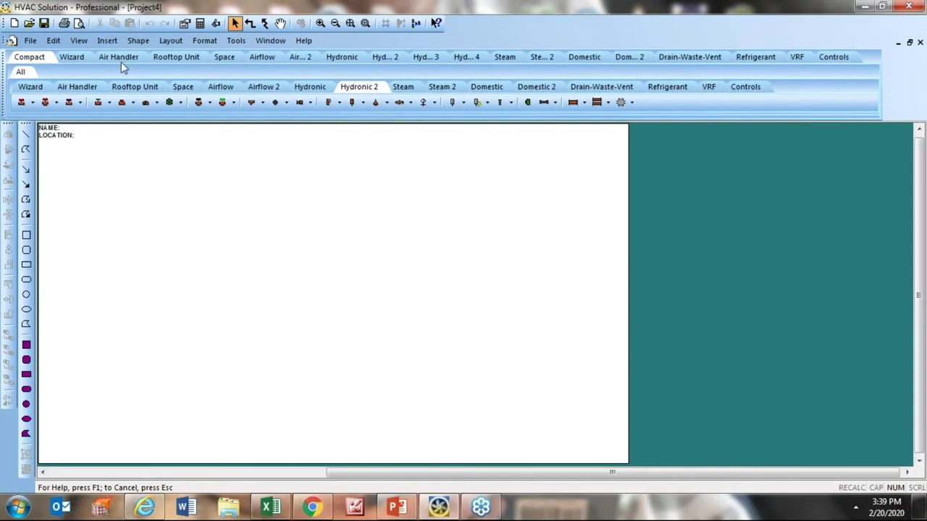
left_click(314, 89)
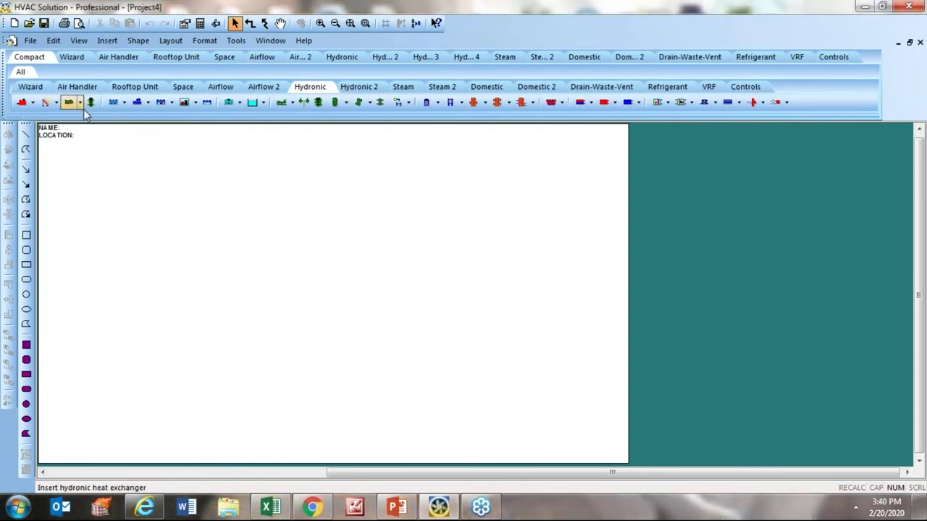
left_click(33, 104)
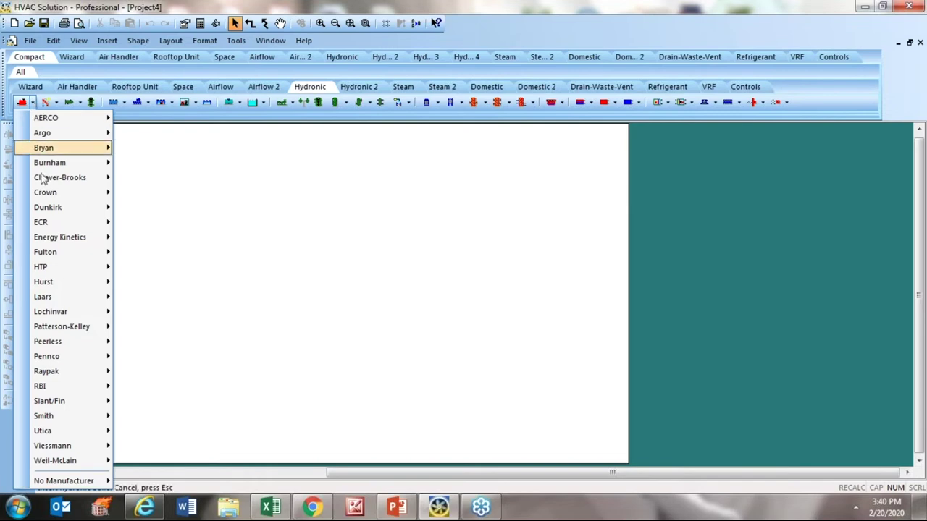
mouse_move(62, 482)
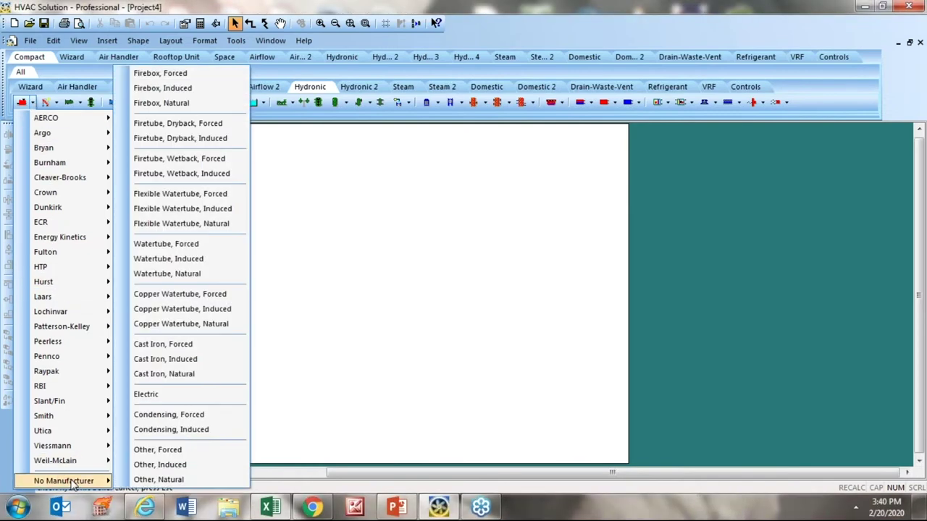
left_click(177, 414)
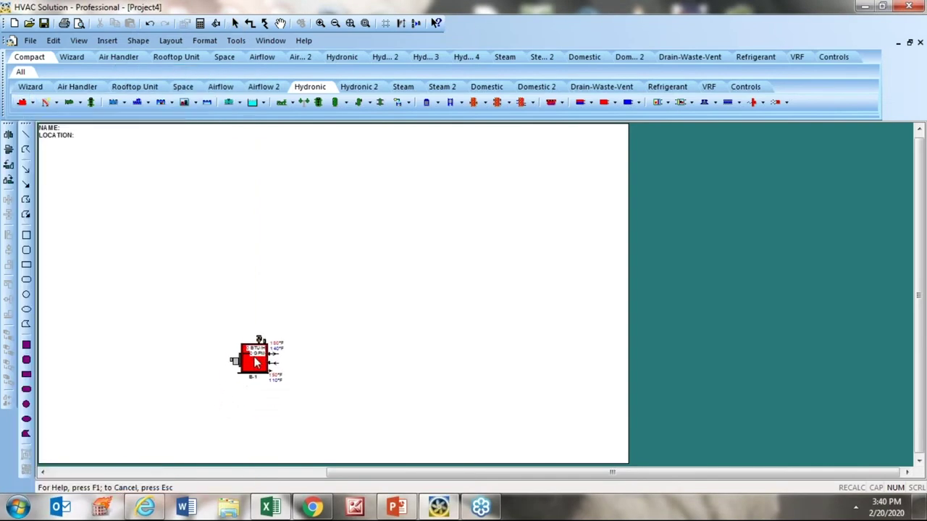
left_click(298, 262)
left_click_drag(293, 264, 560, 433)
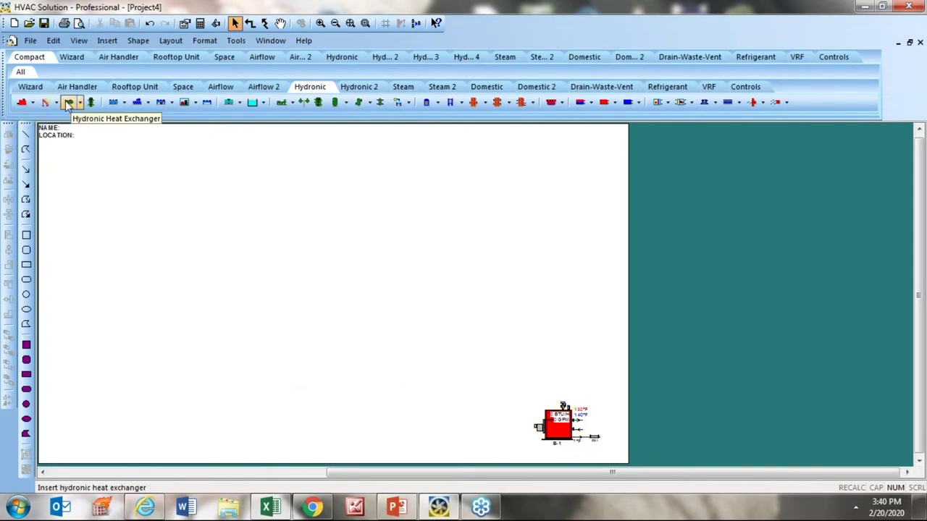
Insert a standard air-cooled centrifugal chiller with no manufacturer in the upper-left area of the drawing sheet
left_click(124, 102)
mouse_move(194, 120)
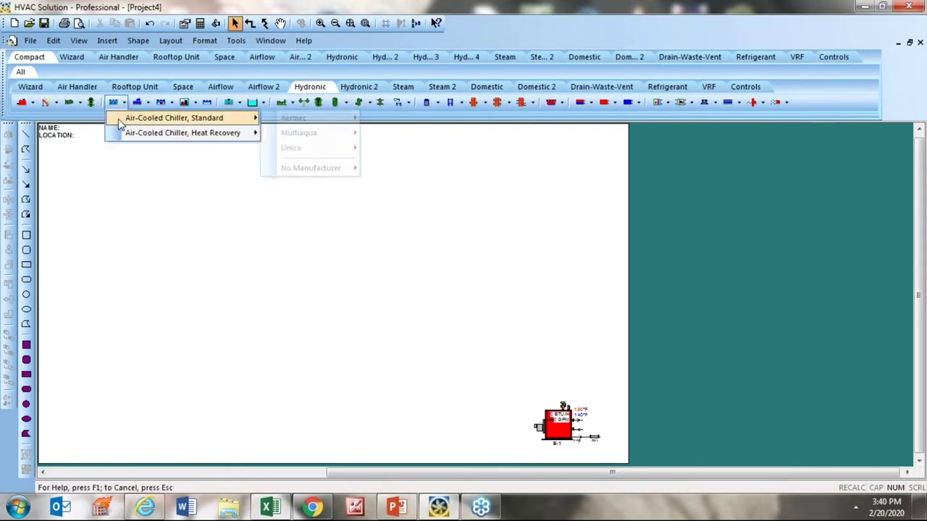
mouse_move(318, 172)
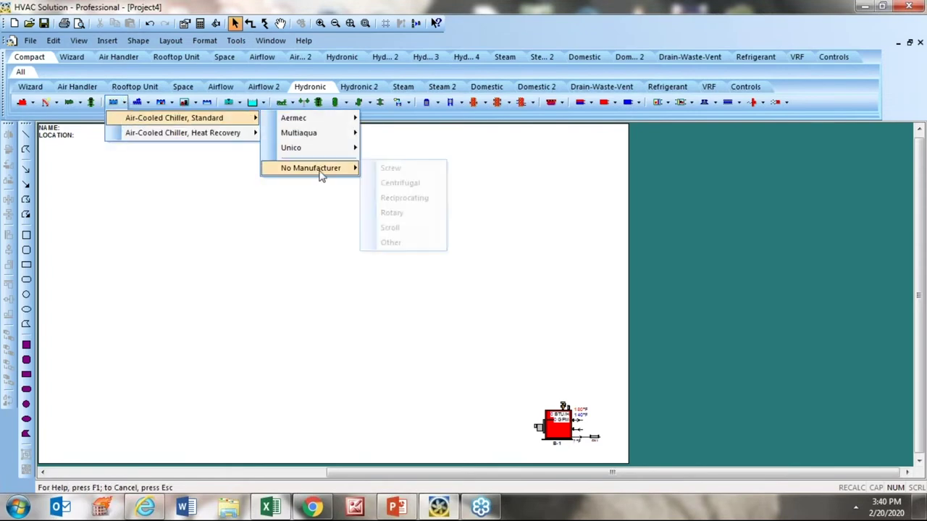
left_click(398, 183)
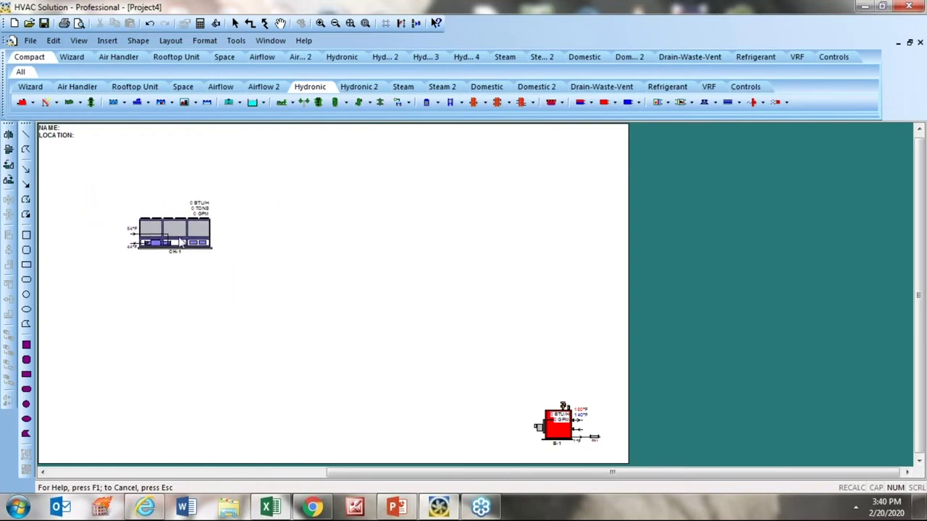
left_click(158, 233)
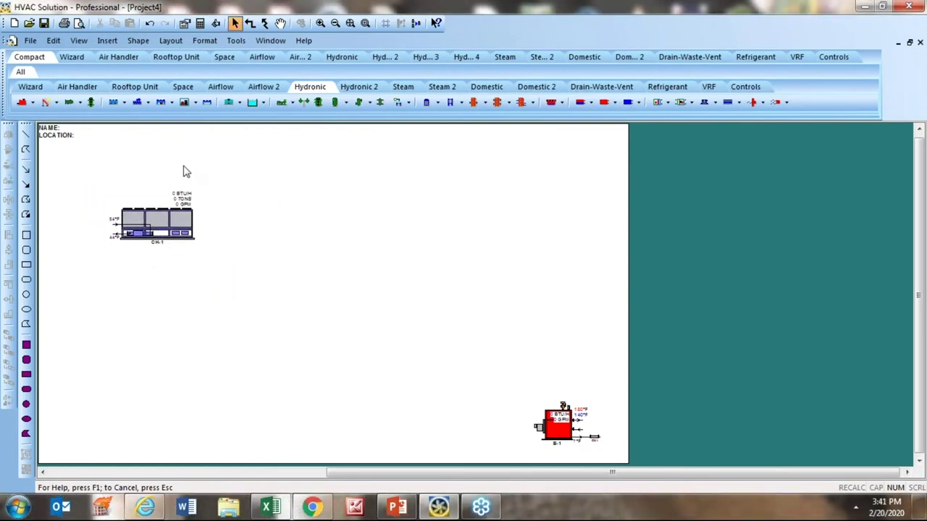
Insert a horizontal frame-mounted end-suction hydronic pump in the upper middle of the sheet, beside the chiller
left_click(282, 104)
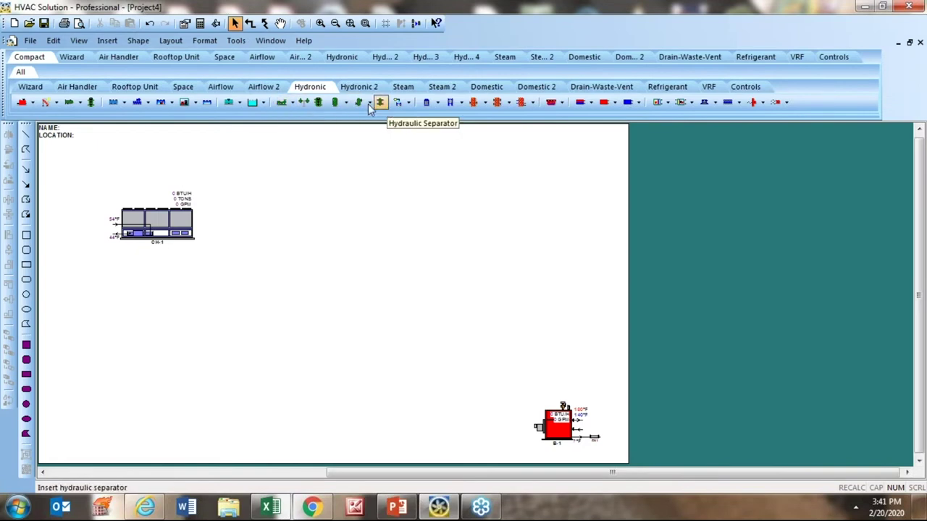
left_click(280, 107)
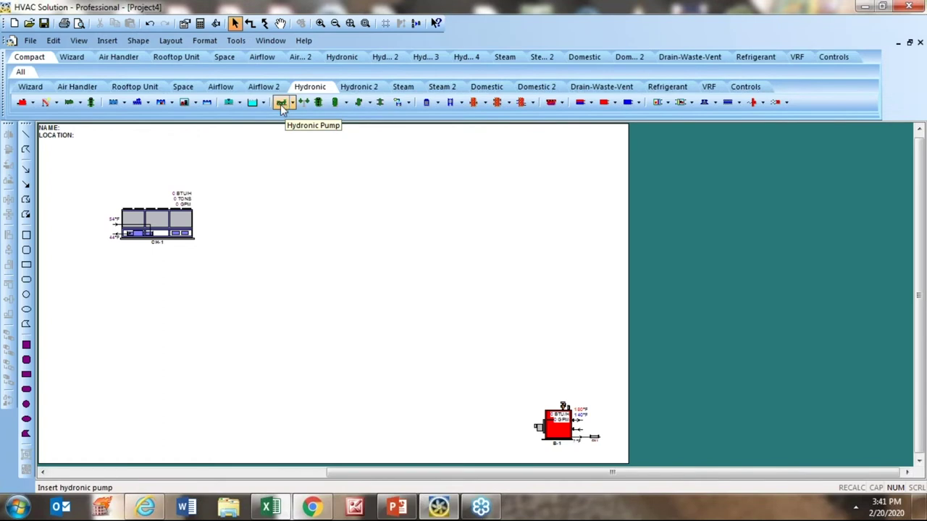
left_click(293, 102)
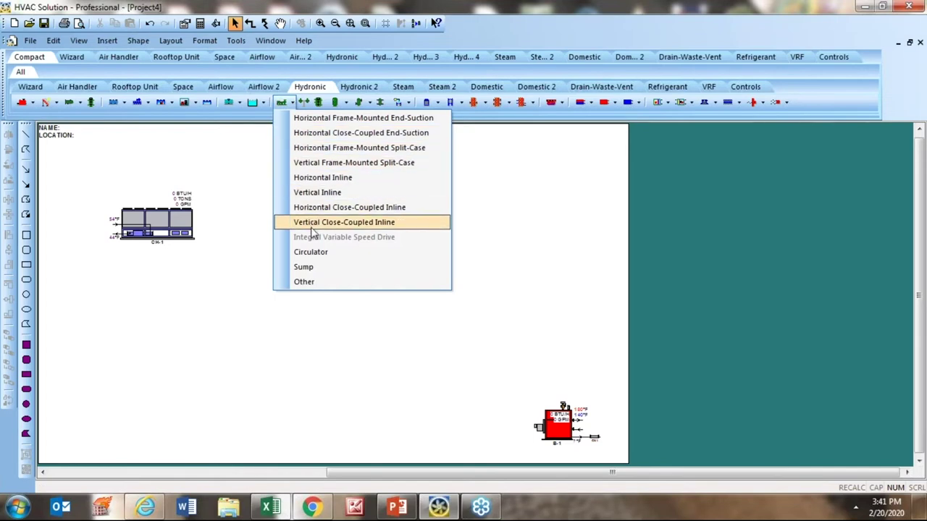
left_click(326, 118)
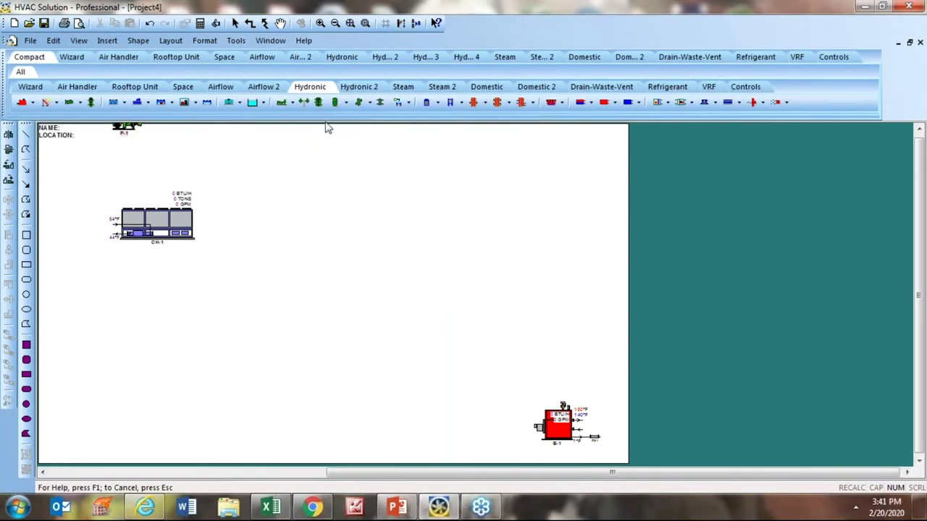
left_click(370, 211)
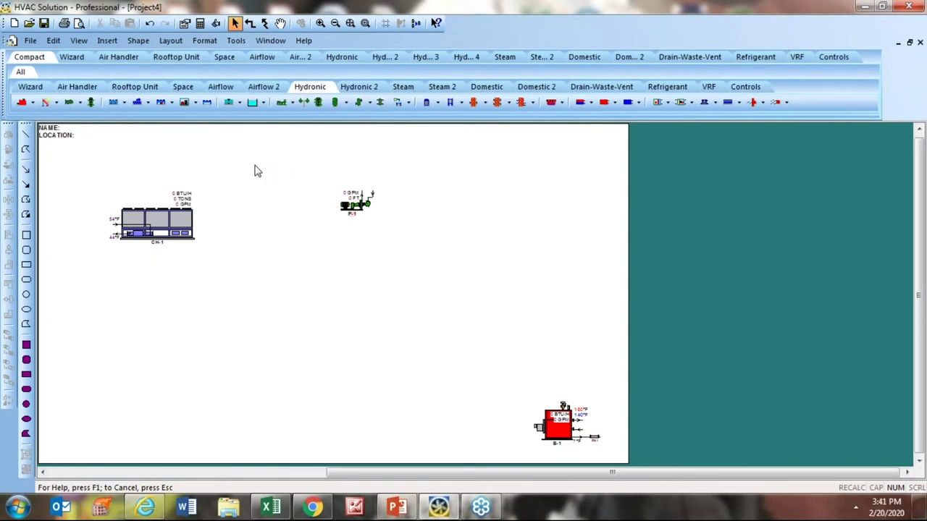
Undo the insertion of the pump and the chiller, keeping only the boiler on the sheet
left_click(151, 24)
left_click(150, 24)
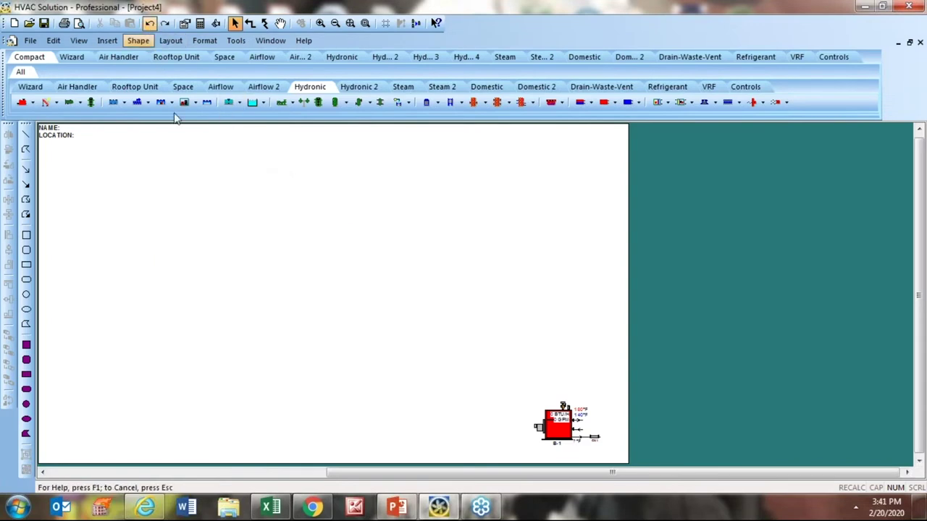
left_click(536, 431)
left_click(259, 365)
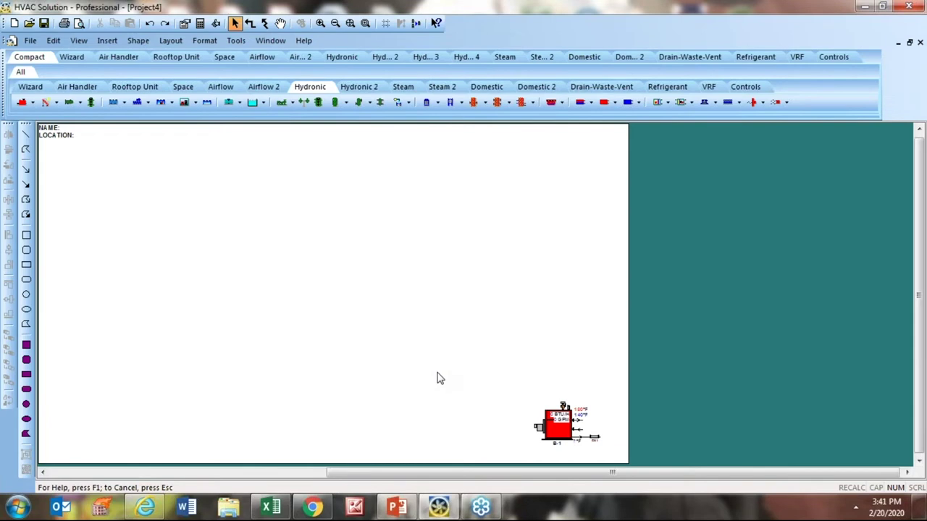
Mirror the boiler left/right so its pipe connections face the open area of the sheet
left_click(551, 423)
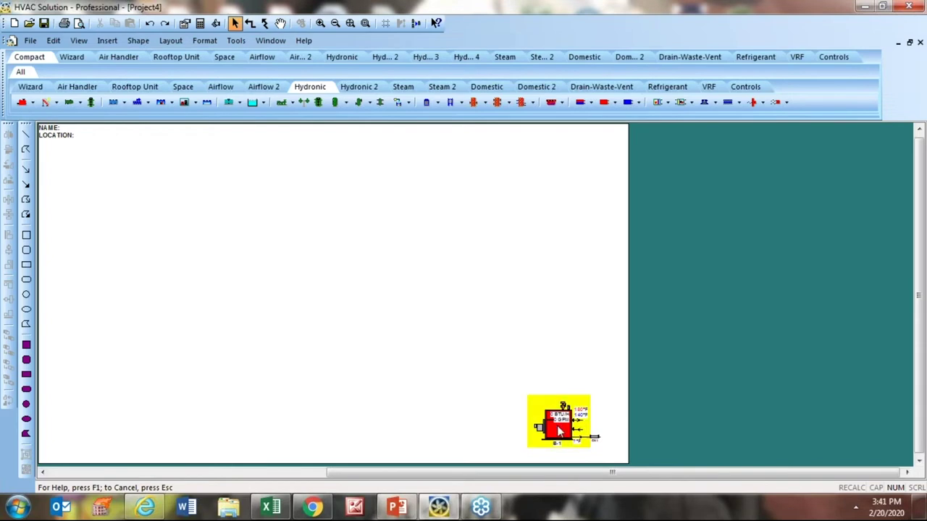
left_click(557, 425)
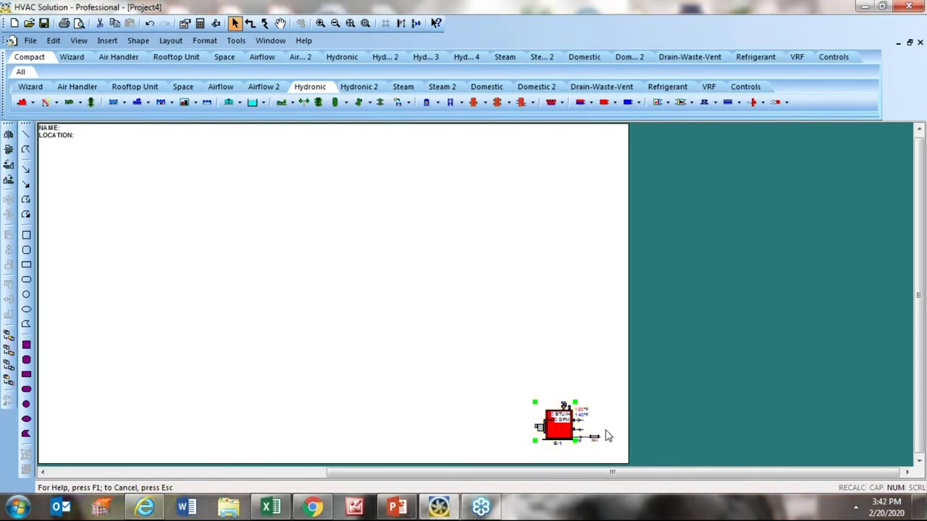
right_click(561, 429)
mouse_move(569, 424)
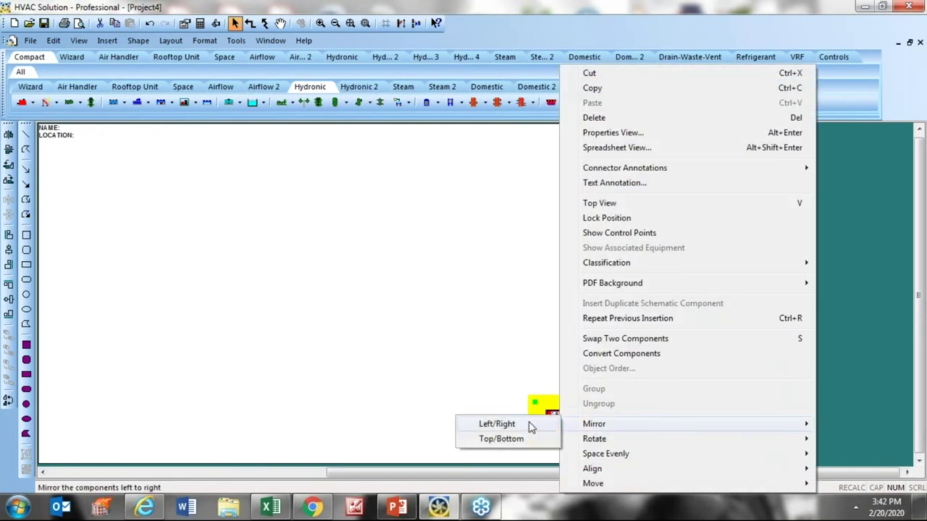
left_click(496, 424)
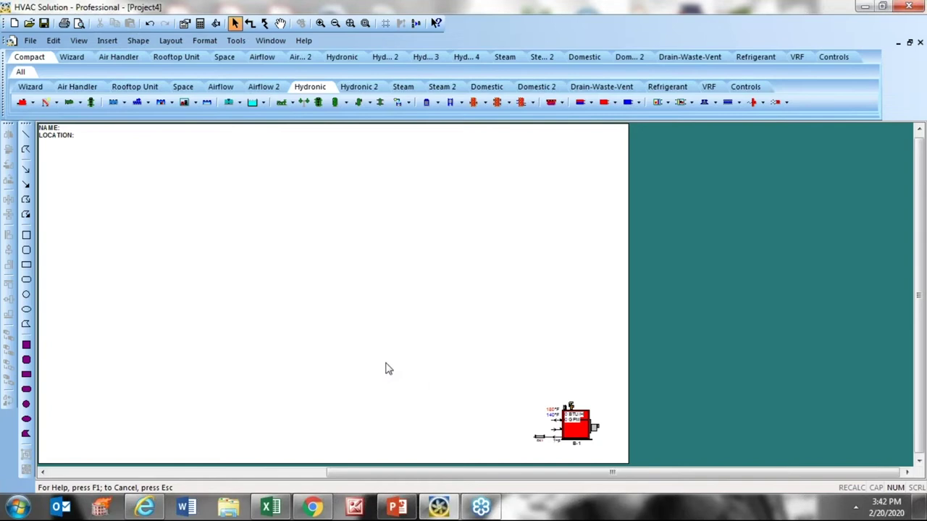
Edit the boiler's heating-season design component head loss in its key data, first trying 10 ft, and accept the properties
double_click(579, 431)
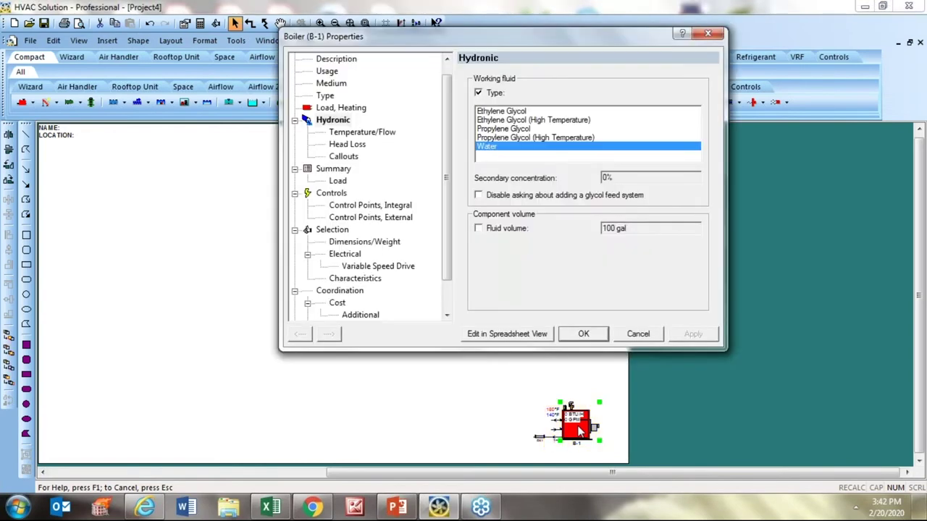
left_click_drag(447, 166, 463, 45)
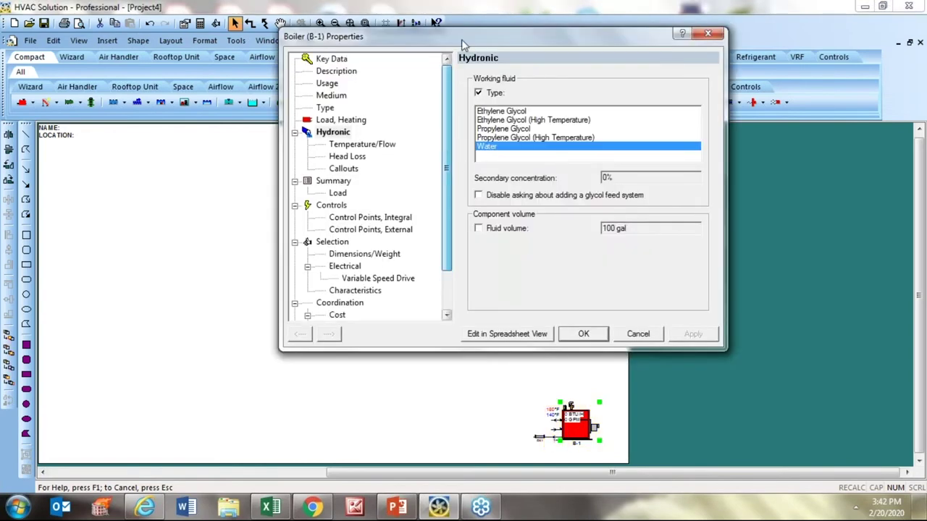
left_click(331, 59)
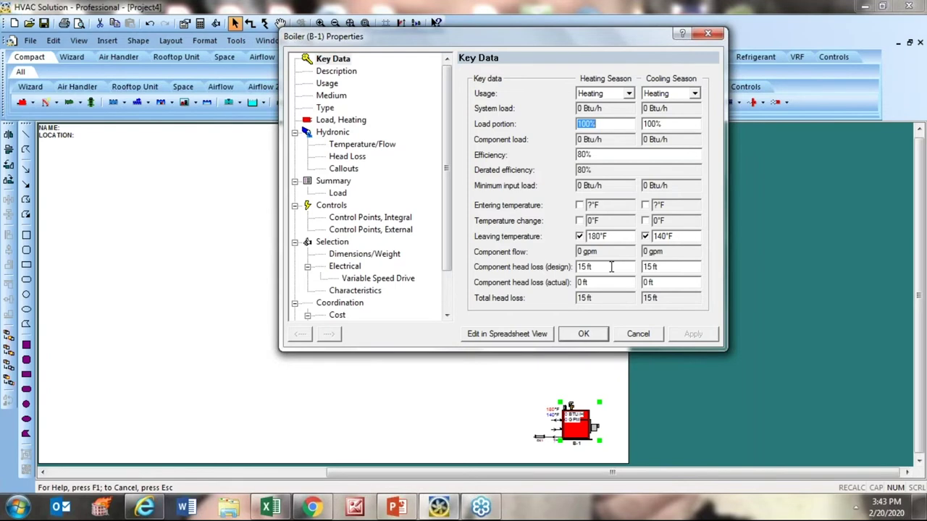
left_click(612, 268)
type("10")
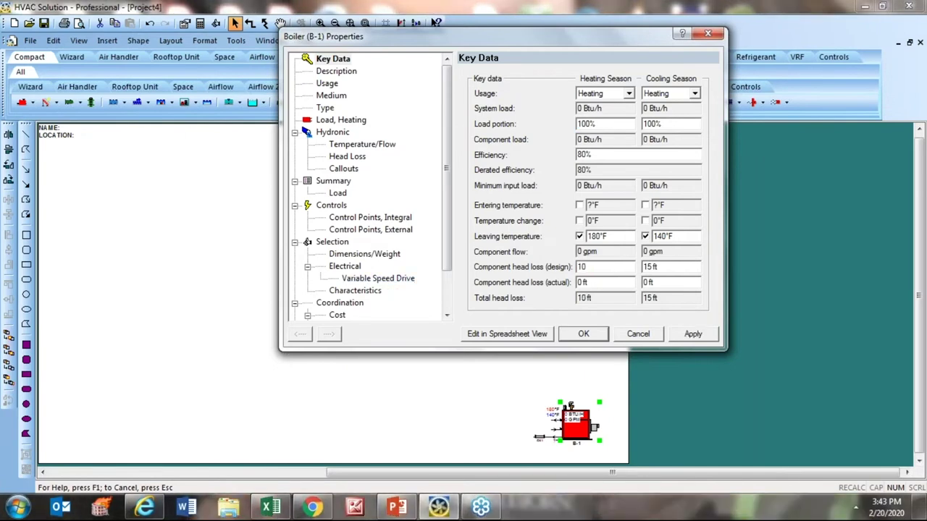
double_click(583, 267)
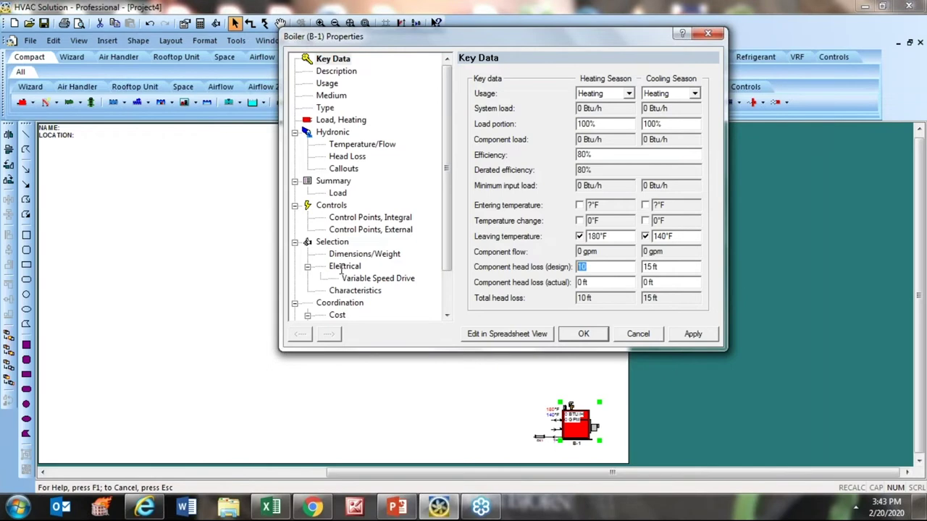
type("515")
left_click(584, 335)
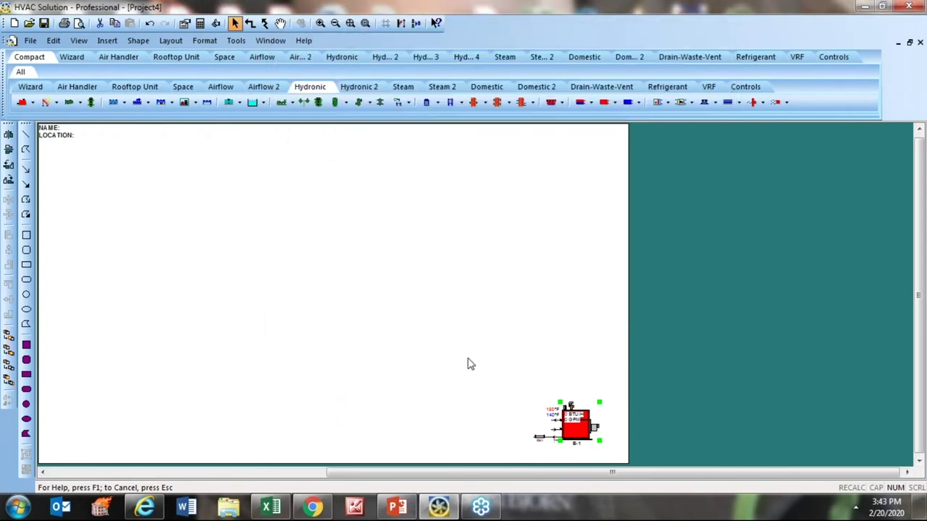
left_click(406, 358)
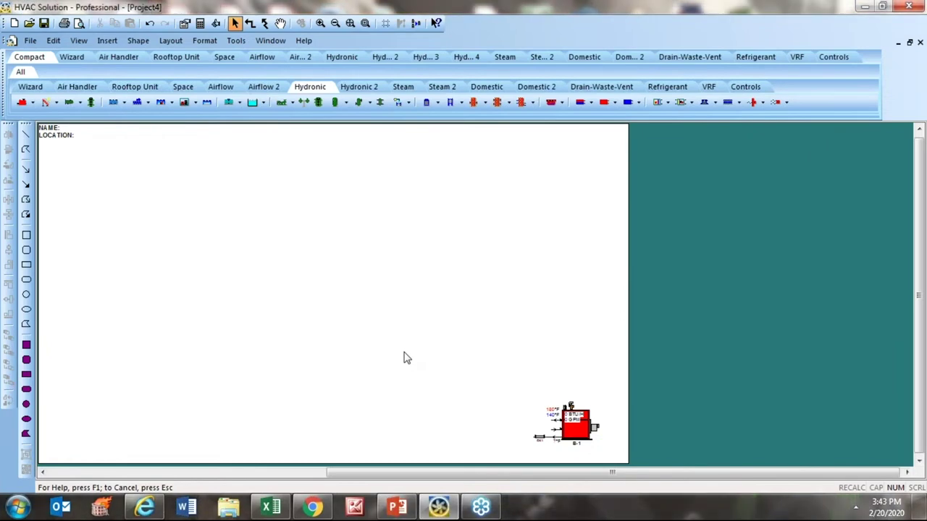
left_click(586, 433)
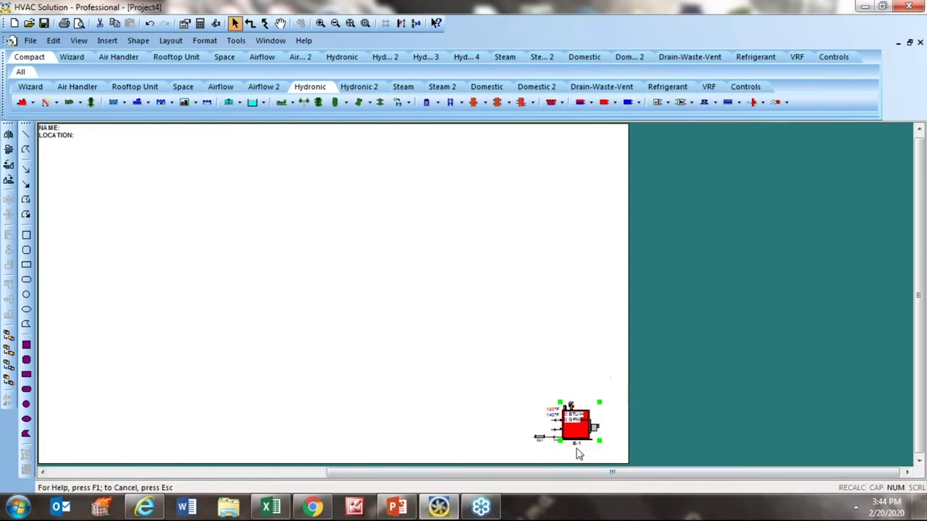
left_click(487, 368)
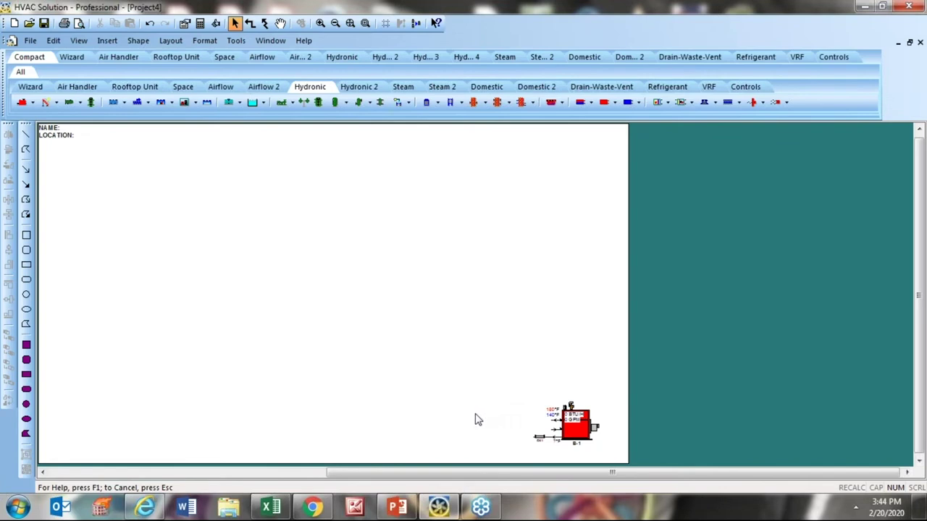
scroll(434, 456, "down", 4)
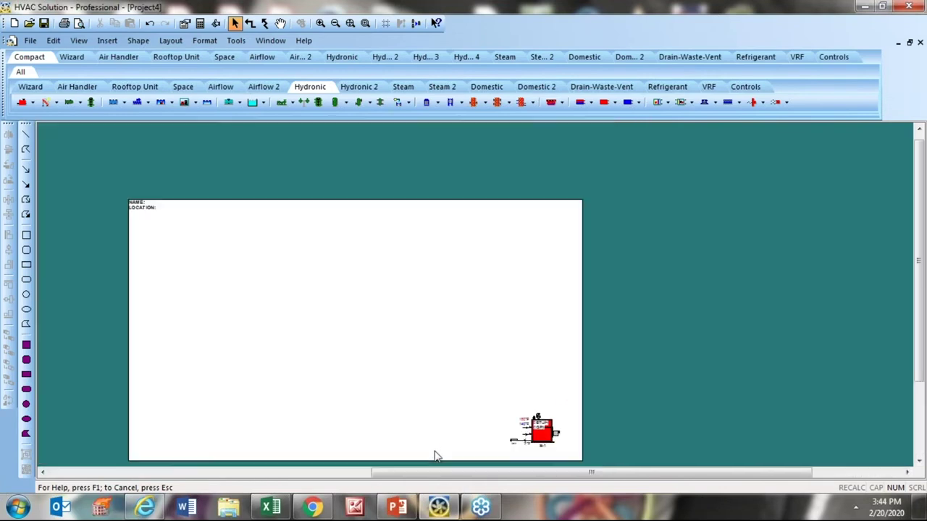
Insert a heating fan coil terminal near the upper left corner of the sheet
scroll(434, 456, "up", 4)
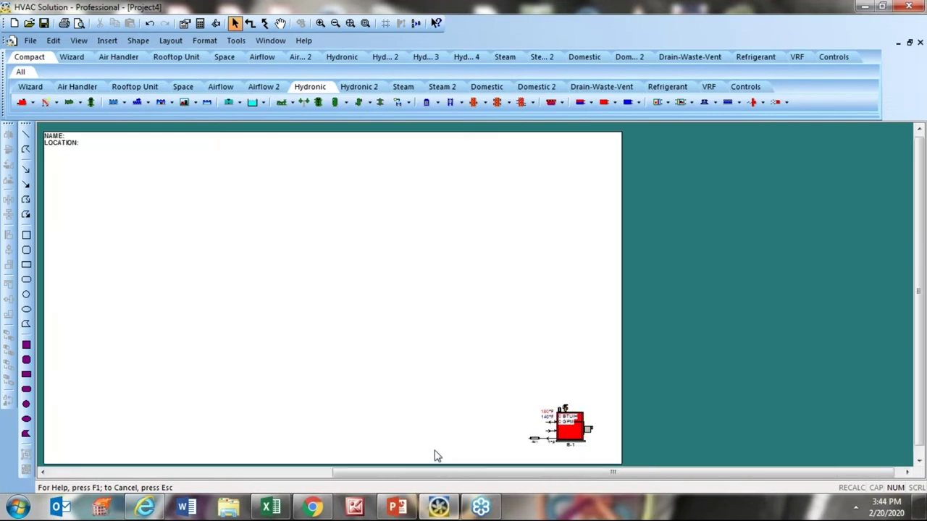
scroll(435, 456, "down", 3)
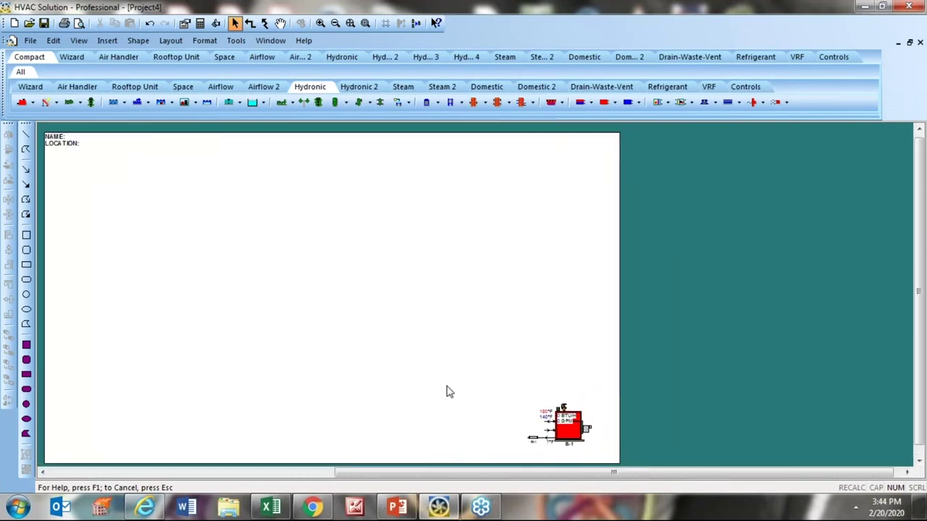
left_click(350, 22)
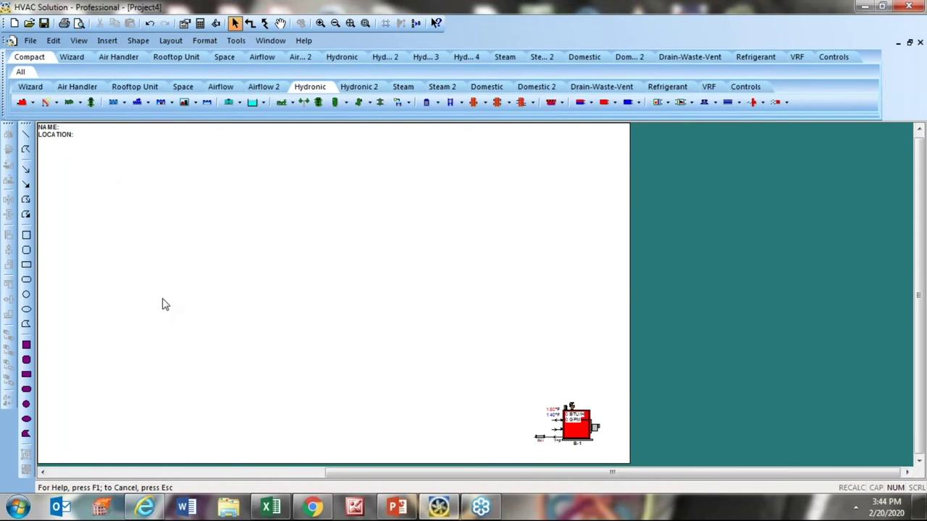
left_click(614, 104)
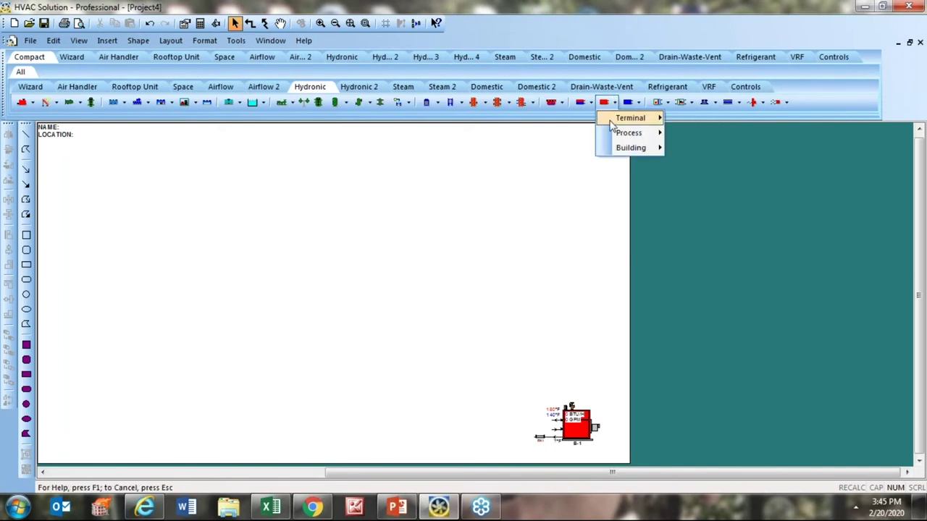
mouse_move(613, 123)
left_click(700, 132)
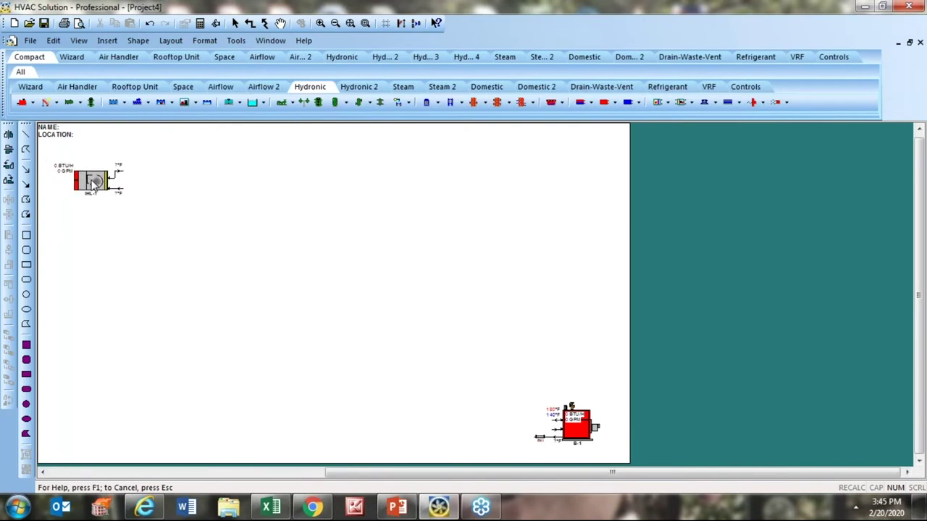
left_click(95, 183)
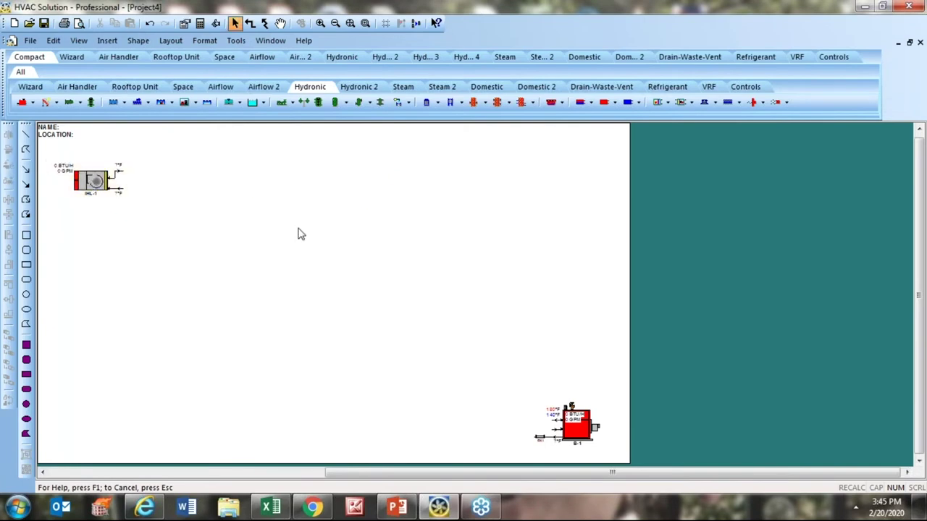
Switch to the webinar htg.hvp drawing and examine how the boiler, air separator, expansion tank, pumps and fan coils are piped
left_click(270, 41)
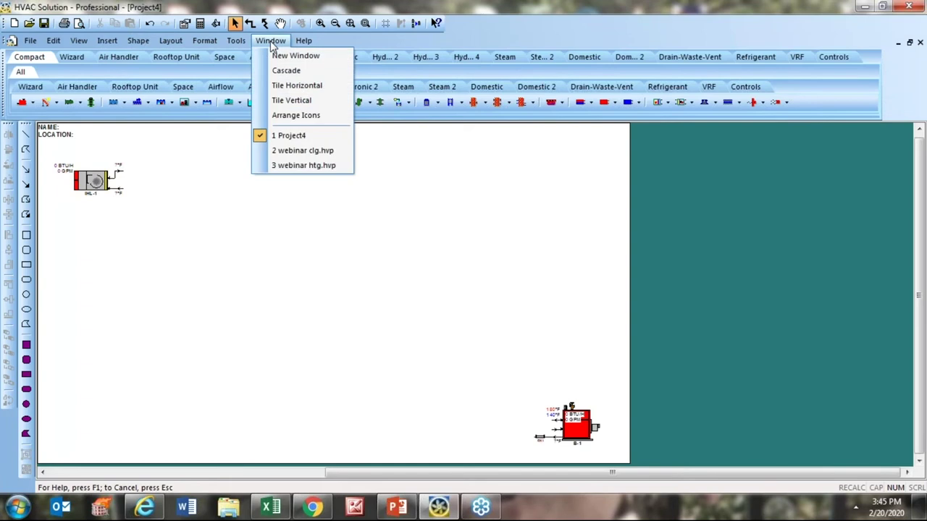
left_click(300, 165)
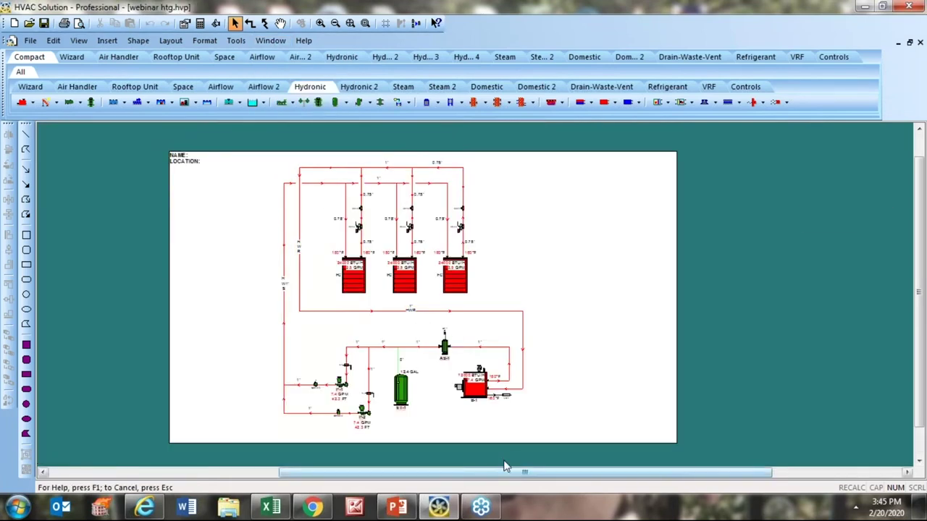
scroll(506, 454, "up", 1, "ctrl")
scroll(561, 405, "up", 1)
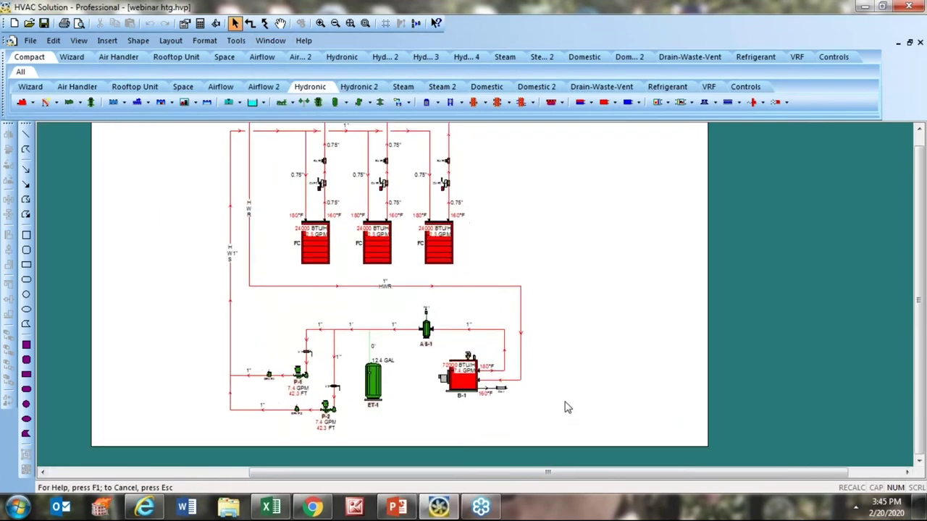
scroll(567, 408, "down", 1)
scroll(576, 368, "up", 2)
scroll(561, 399, "down", 1)
scroll(550, 463, "up", 2)
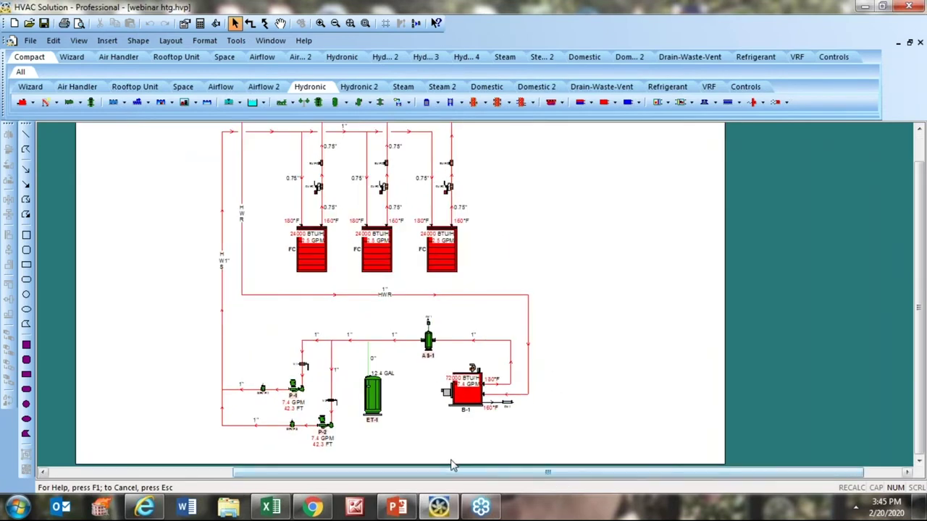
scroll(391, 454, "up", 1)
scroll(389, 454, "up", 3)
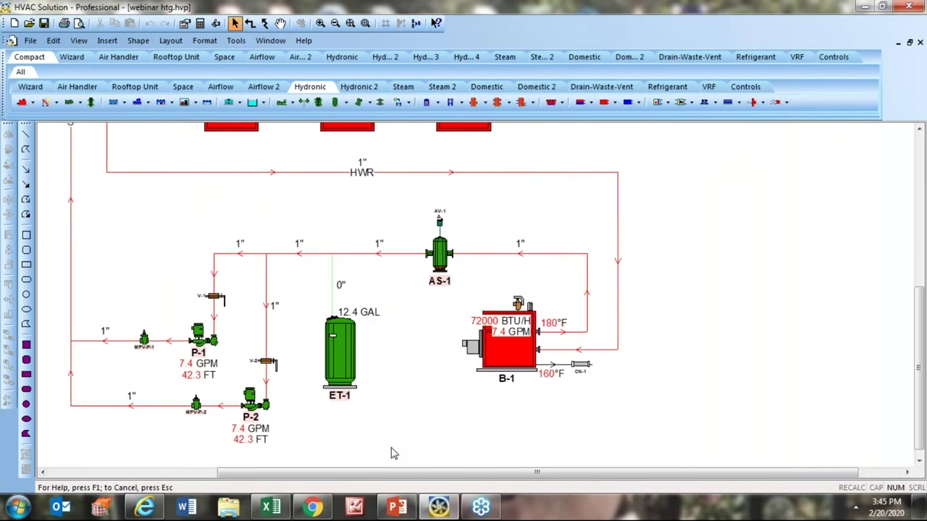
scroll(391, 454, "down", 1)
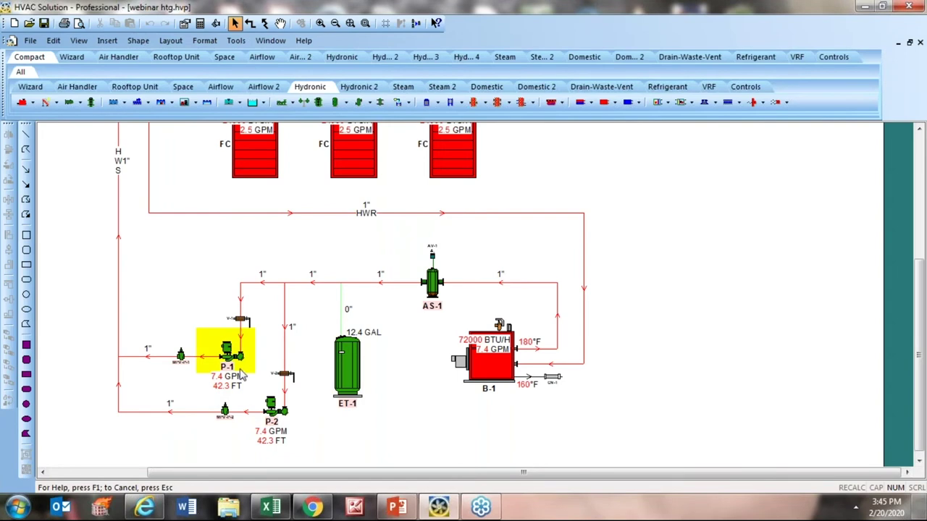
scroll(241, 373, "down", 5)
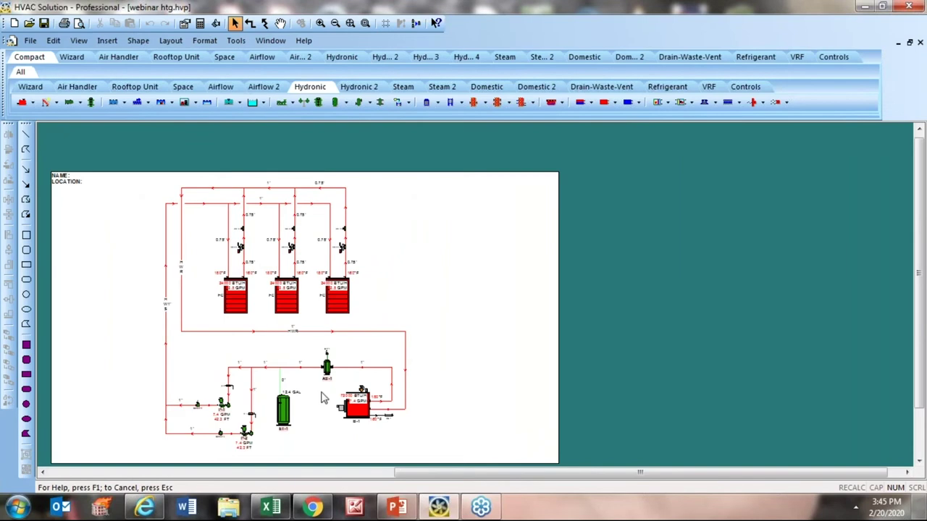
scroll(292, 323, "up", 3)
scroll(292, 322, "down", 1)
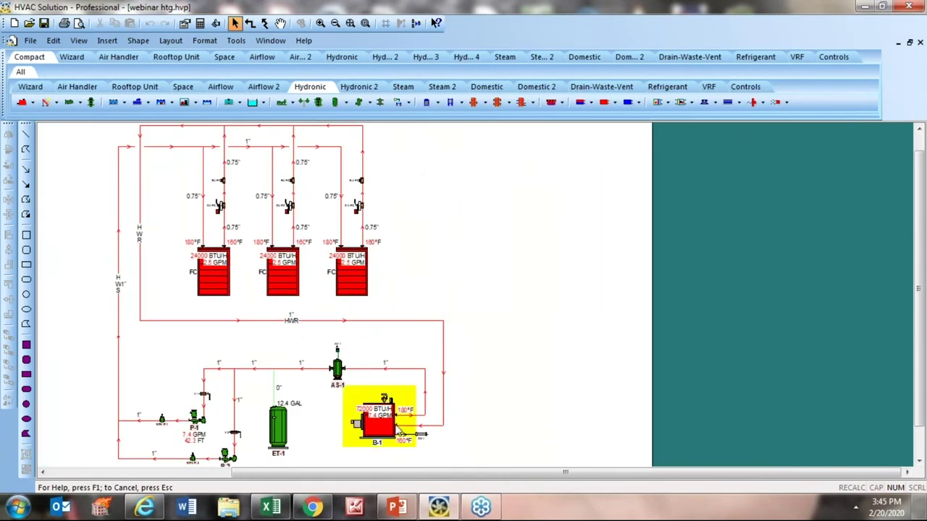
scroll(359, 406, "up", 2)
scroll(368, 429, "down", 2)
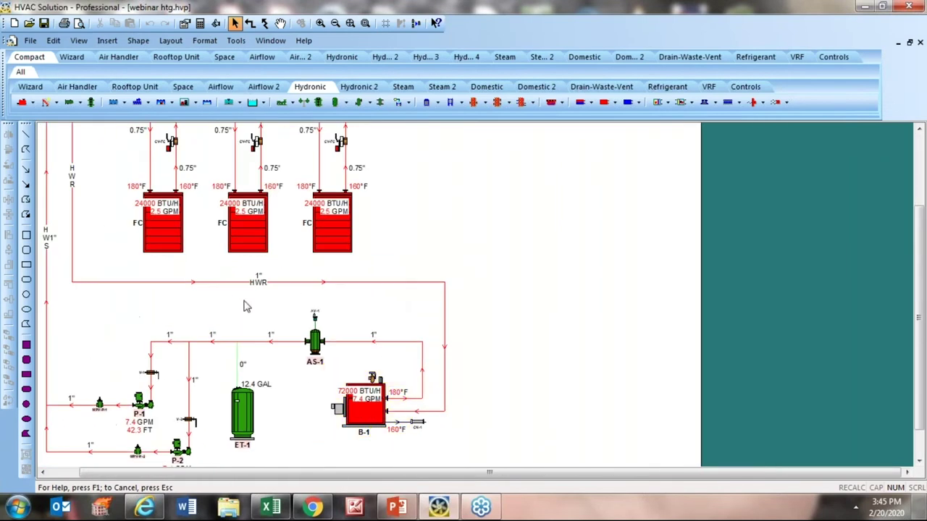
scroll(476, 292, "up", 1)
scroll(477, 292, "down", 1)
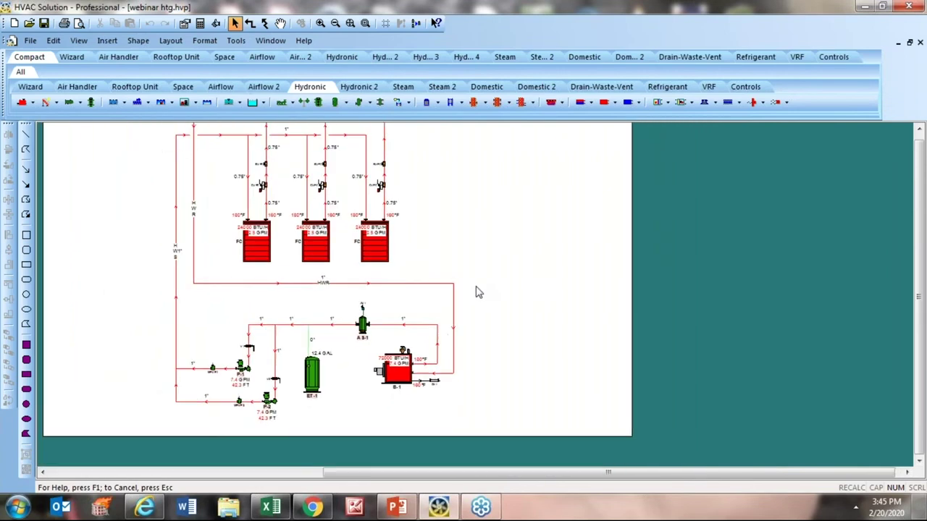
scroll(477, 292, "down", 1)
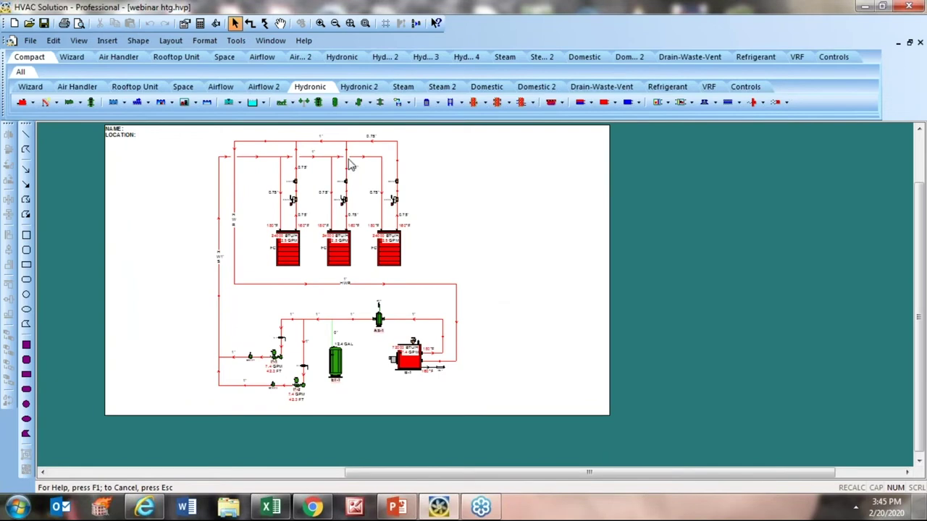
Examine the chiller, pump and fan coil piping in the webinar clg.hvp drawing and return to Project4
left_click(270, 41)
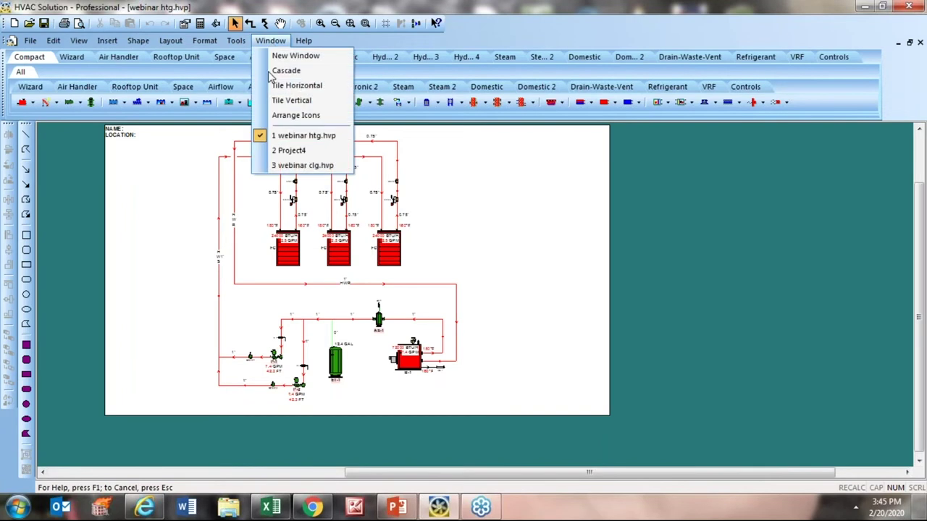
left_click(303, 165)
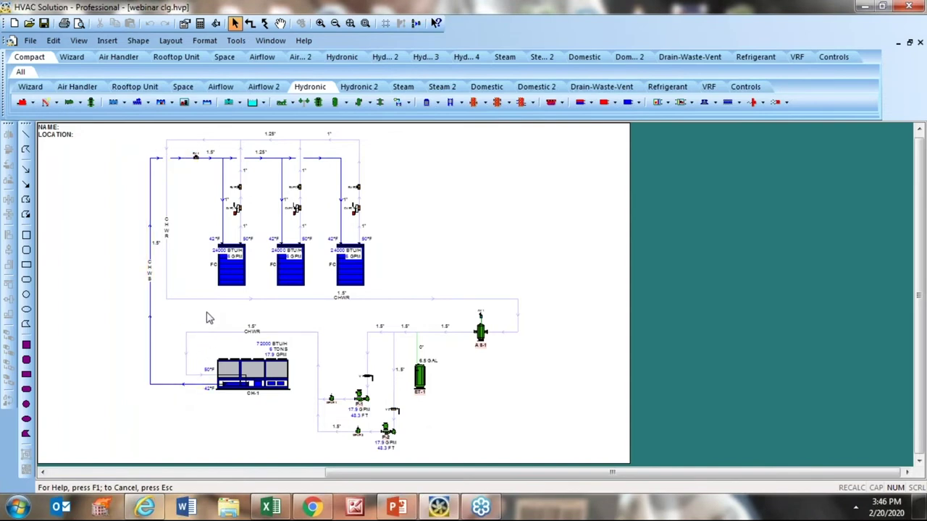
scroll(375, 459, "up", 2)
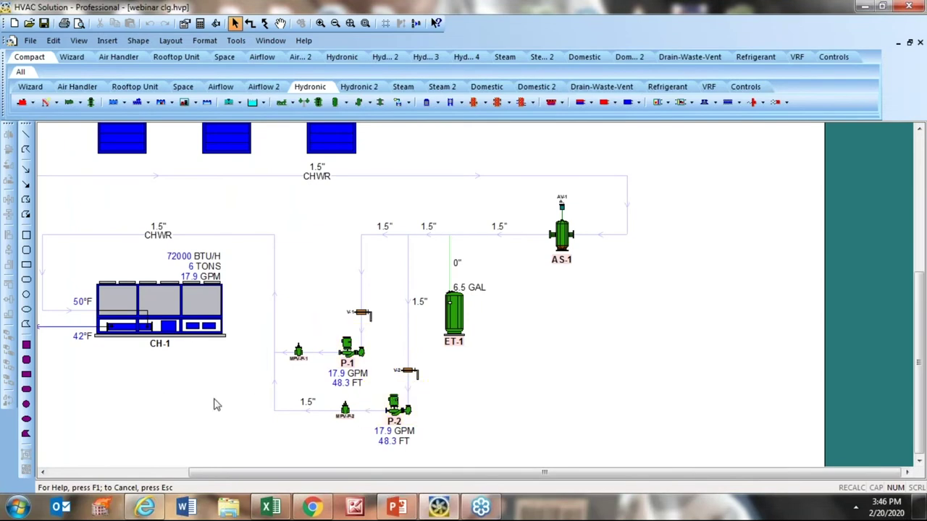
scroll(214, 405, "down", 2)
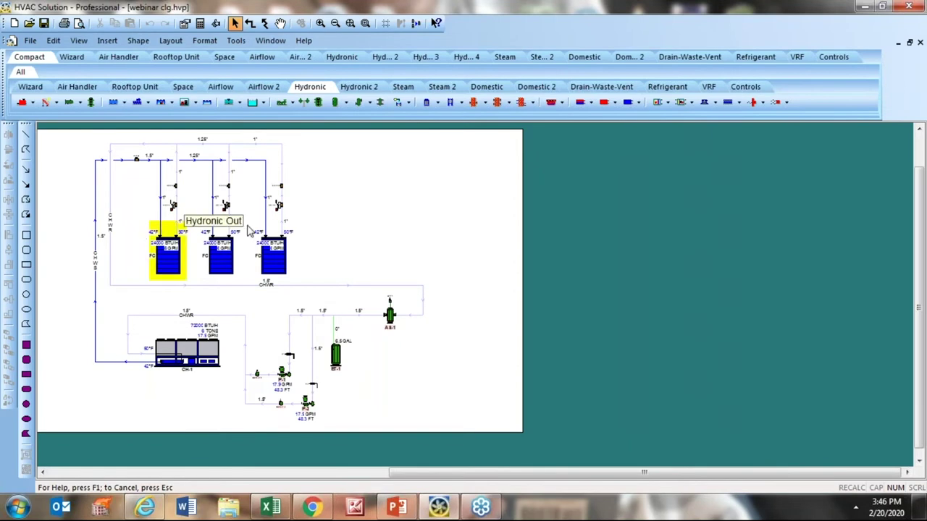
scroll(249, 230, "down", 1)
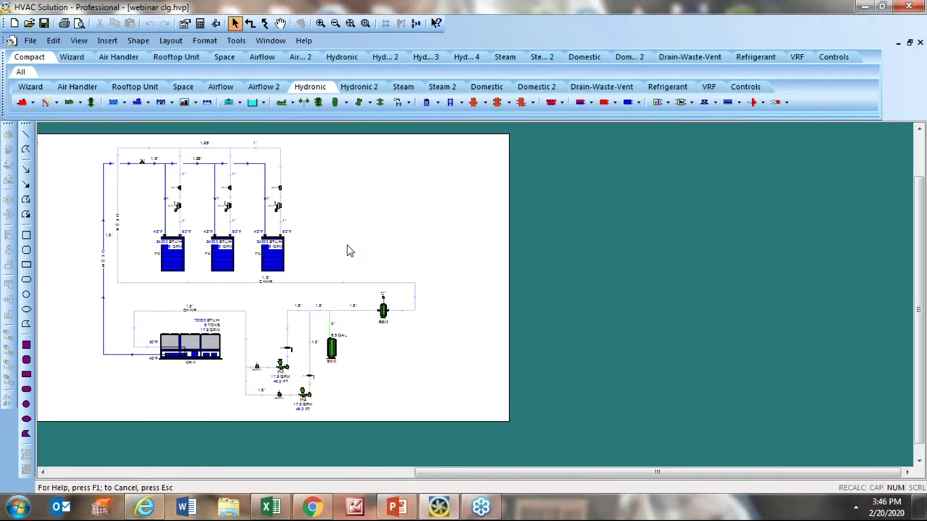
left_click(271, 42)
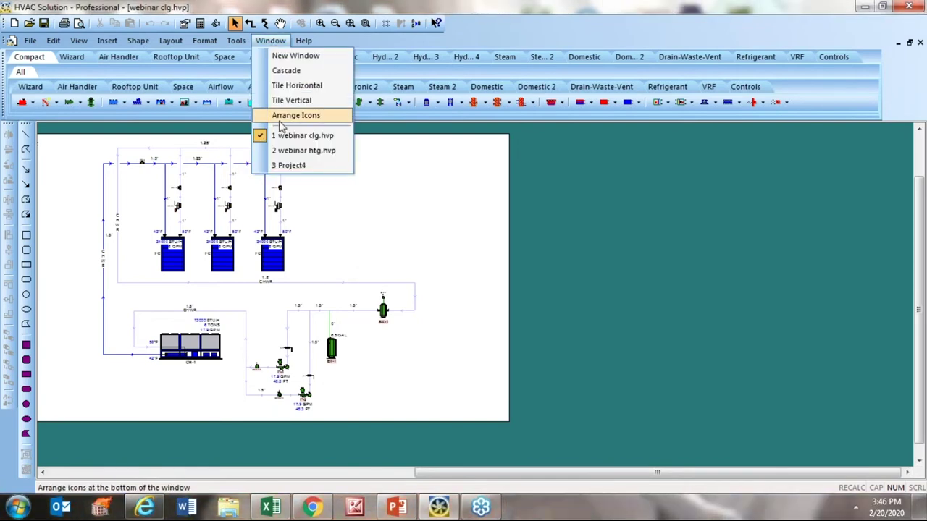
left_click(290, 166)
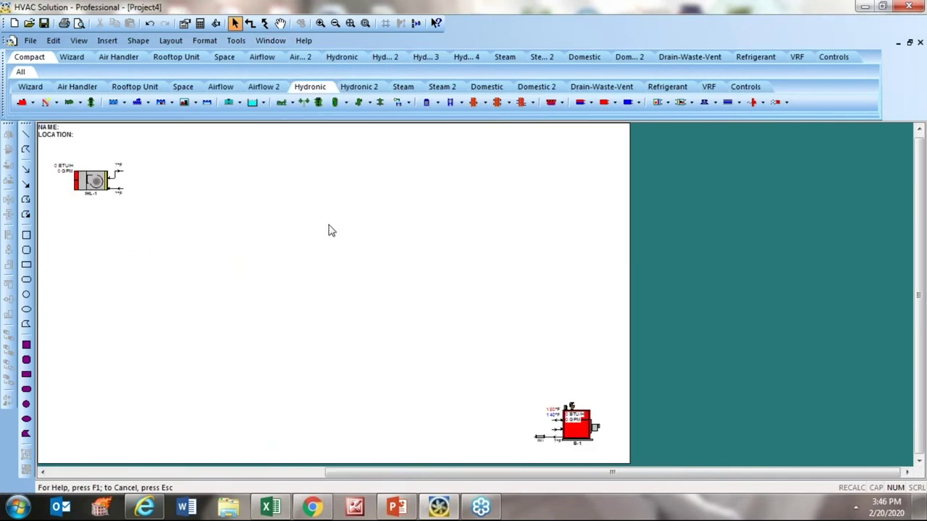
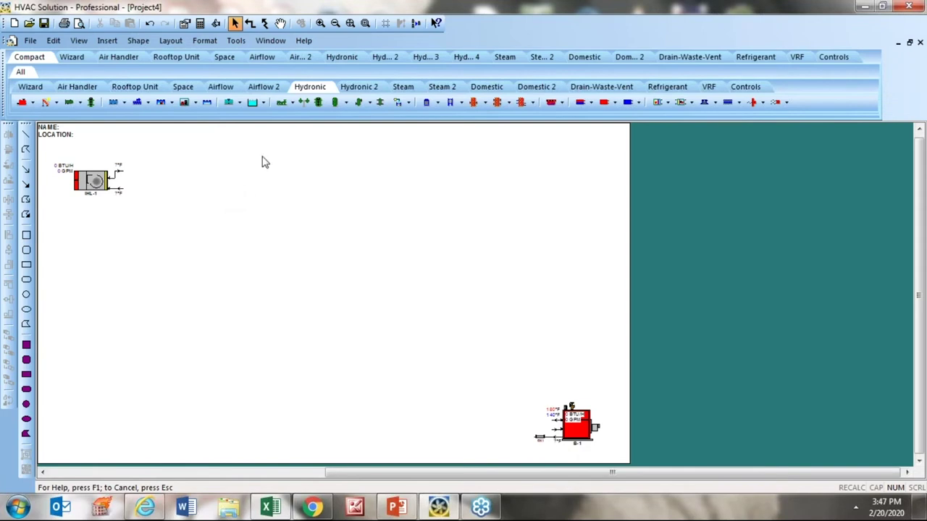
Check the software version and license details in the About information and close it
left_click(304, 41)
left_click(326, 197)
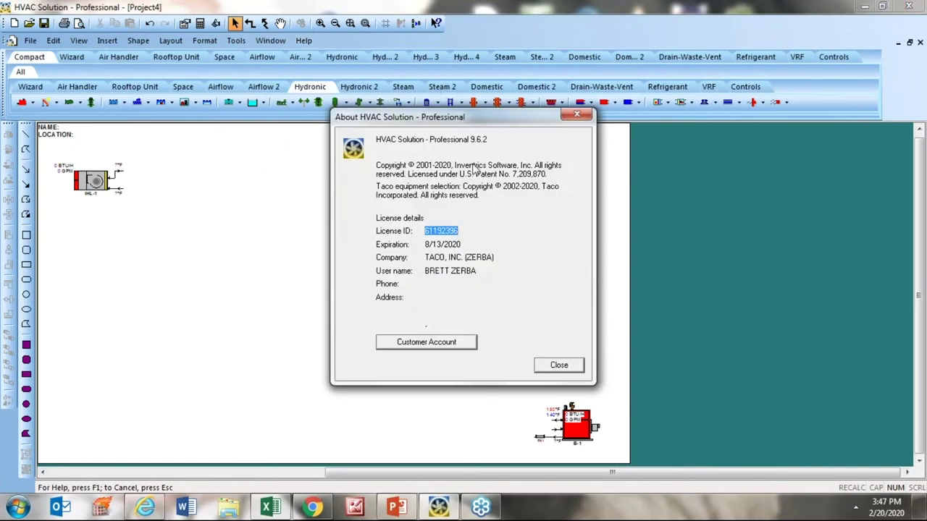
left_click_drag(484, 123, 385, 121)
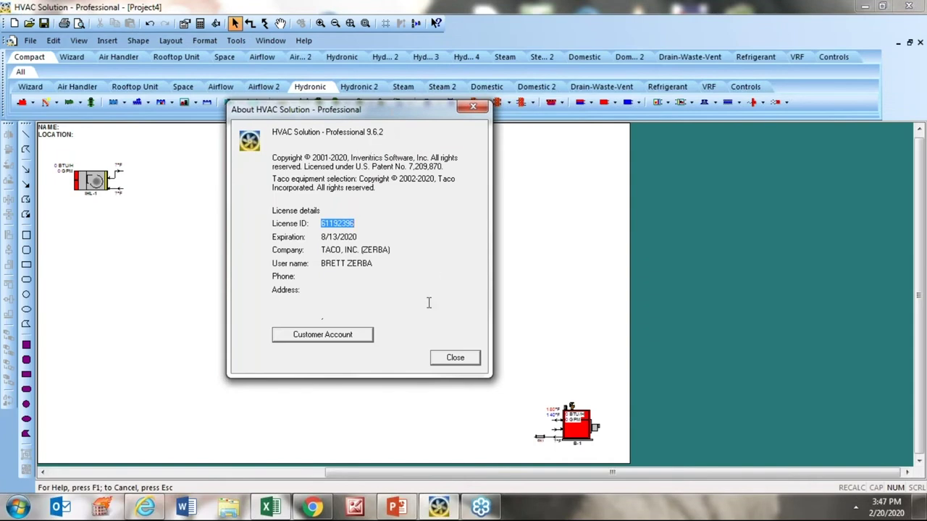
left_click(454, 360)
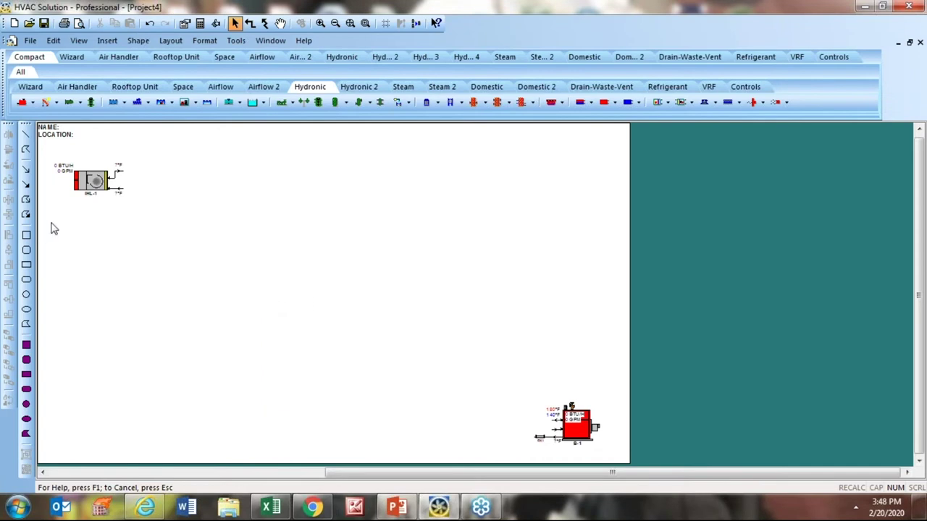
Undo the insertion of the fan coil in the upper left of the sheet
left_click(86, 188)
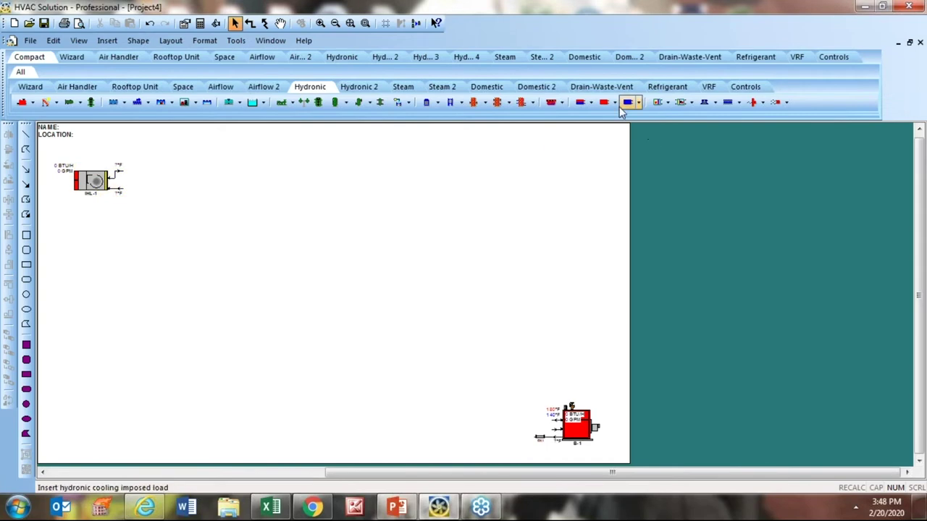
left_click(154, 25)
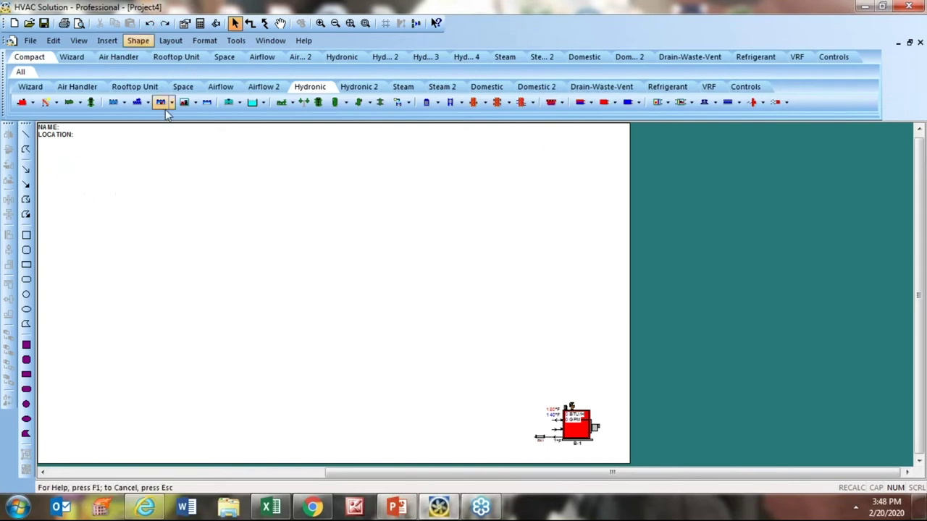
Insert a heating fan coil terminal in the upper left area of the sheet, leaving some space to the sheet edge
left_click(614, 102)
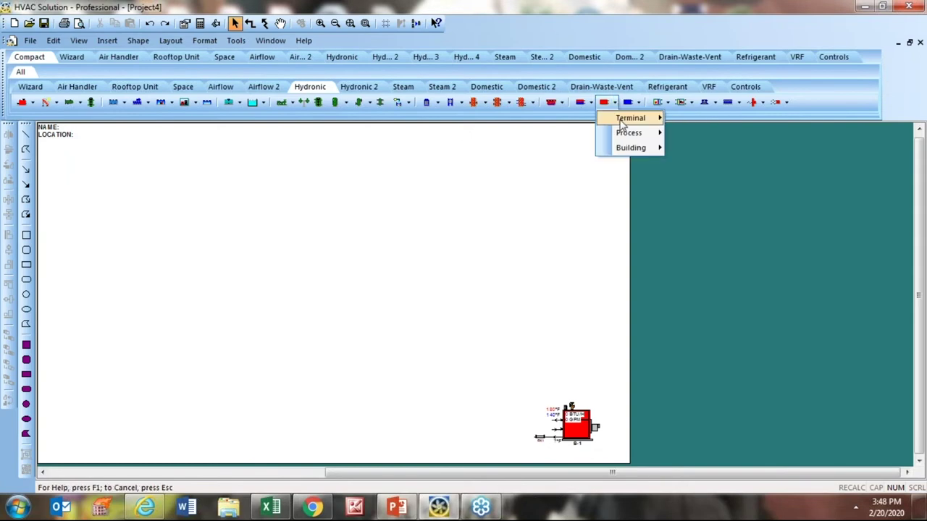
mouse_move(630, 118)
left_click(699, 132)
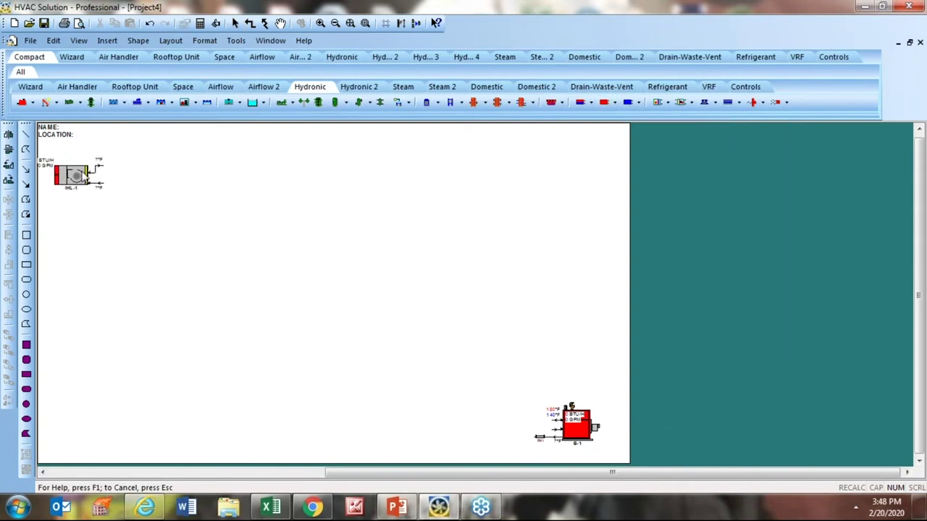
left_click(116, 181)
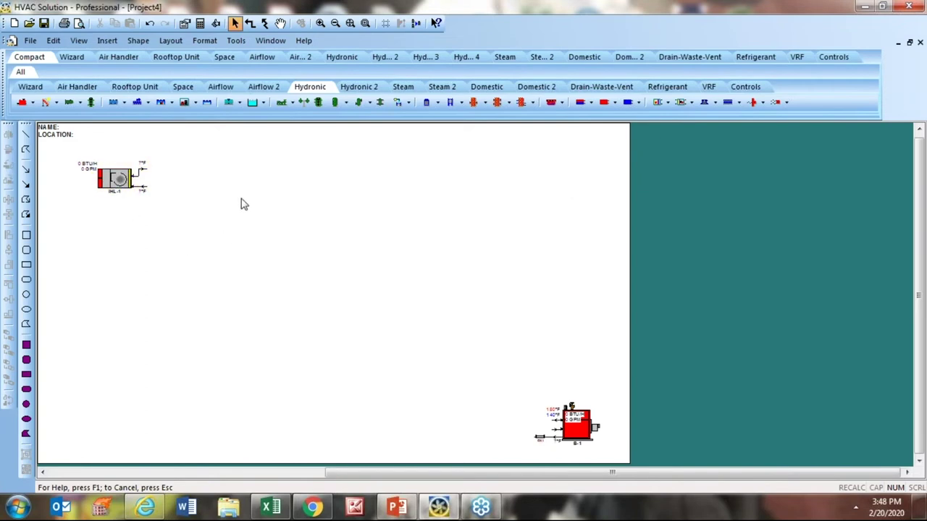
Insert a second heating fan coil terminal below the first one, slightly offset to its right
left_click(616, 103)
mouse_move(628, 118)
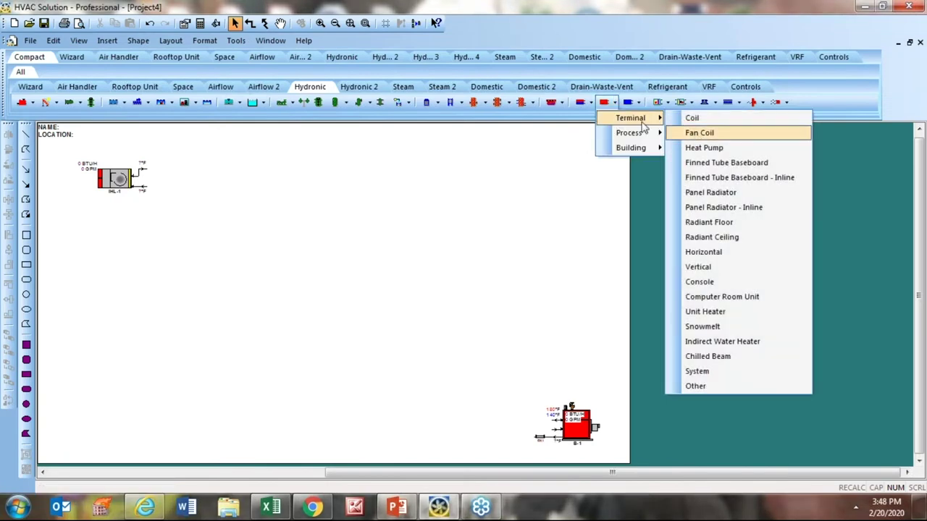
left_click(592, 128)
left_click(605, 102)
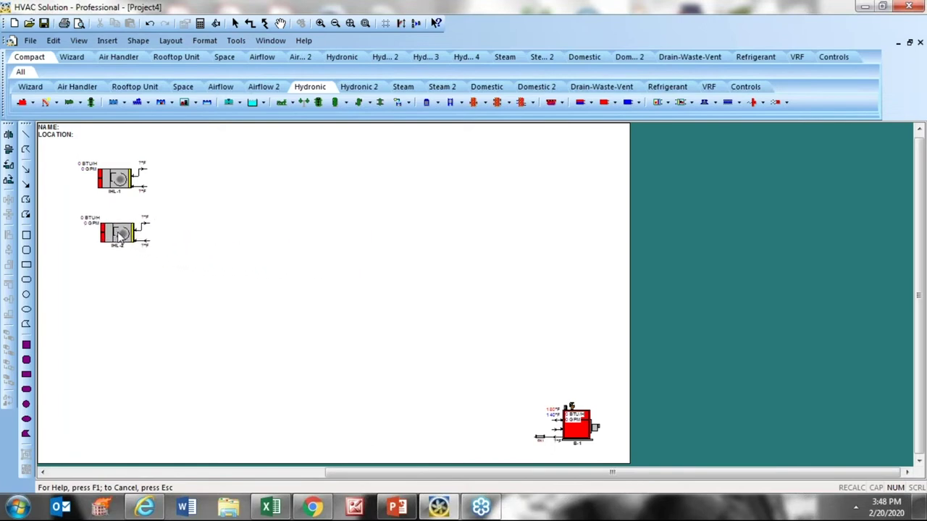
left_click(134, 229)
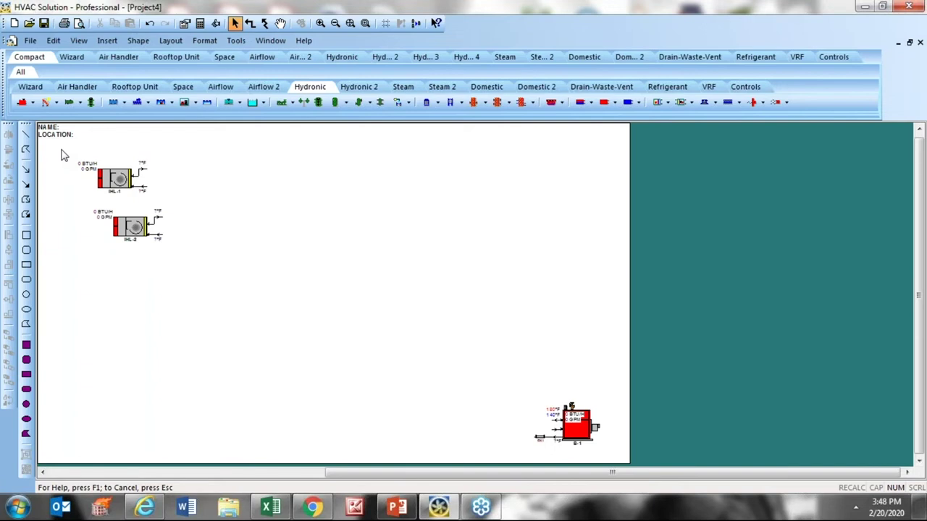
Copy both fan coils together and paste the pair below the originals, leaving a gap between the pairs
left_click_drag(61, 150, 191, 279)
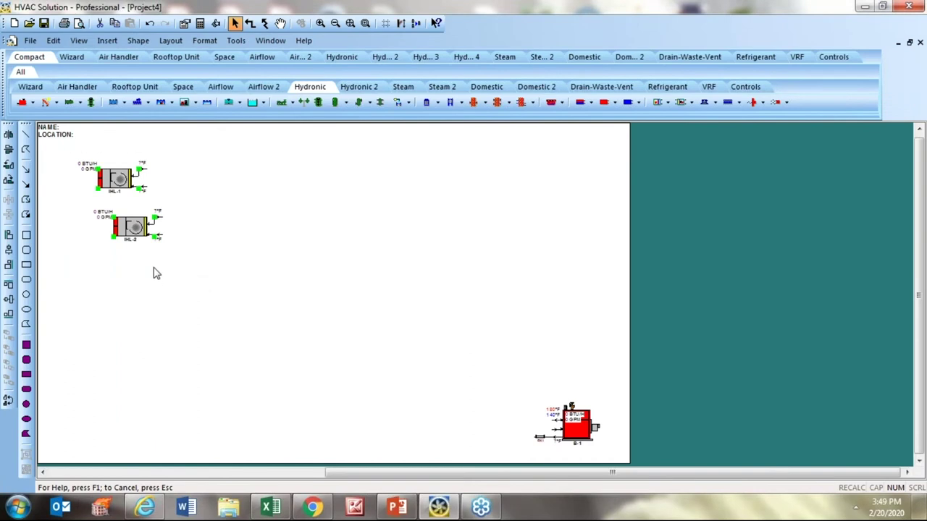
right_click(240, 198)
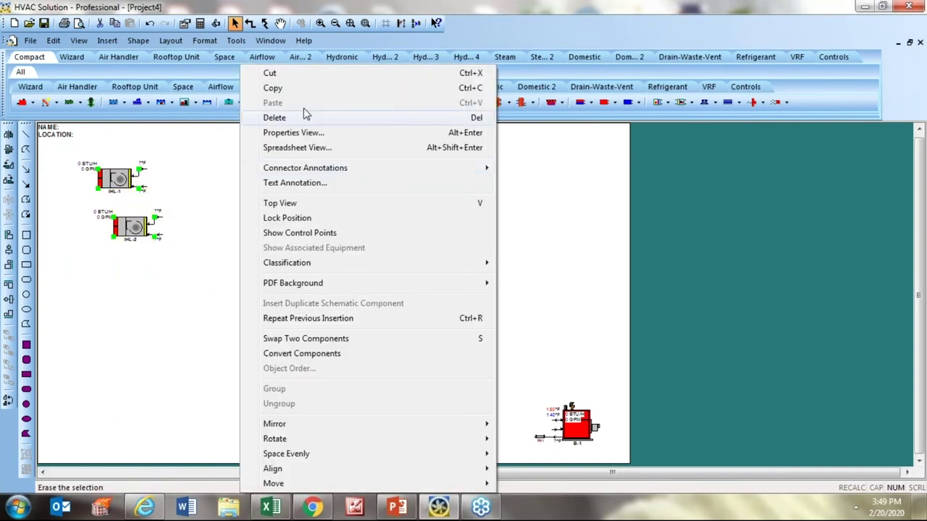
left_click(302, 89)
right_click(267, 165)
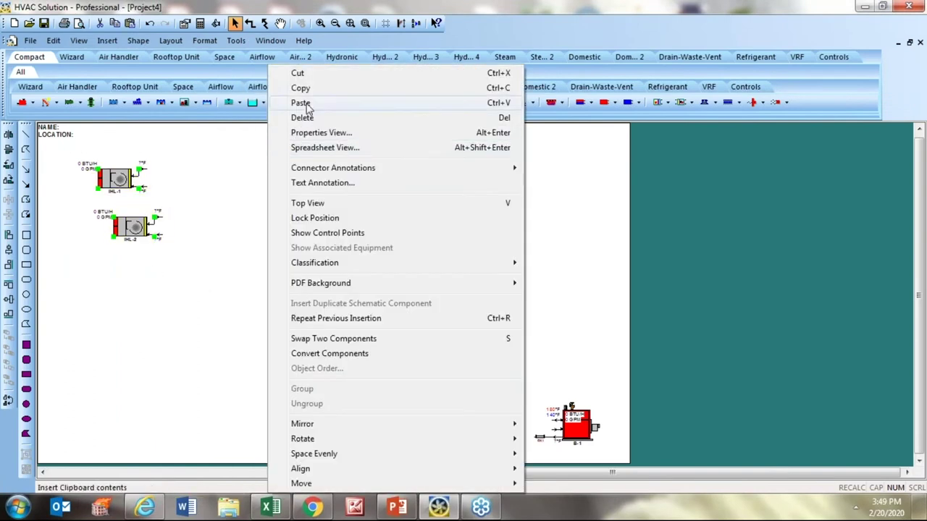
left_click(297, 97)
left_click(83, 291)
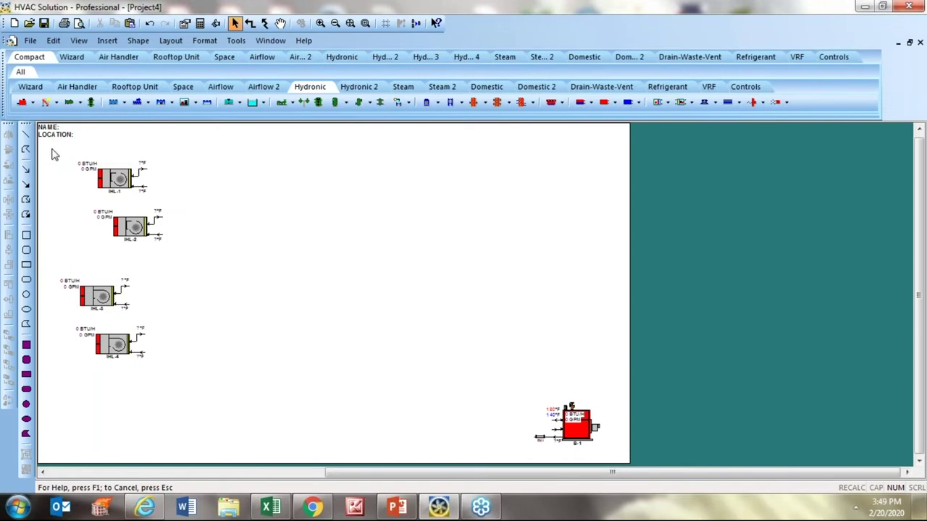
Arrange the four fan coils in a left-aligned column spaced evenly top to bottom, and shift it slightly up and to the right
left_click_drag(52, 148, 215, 398)
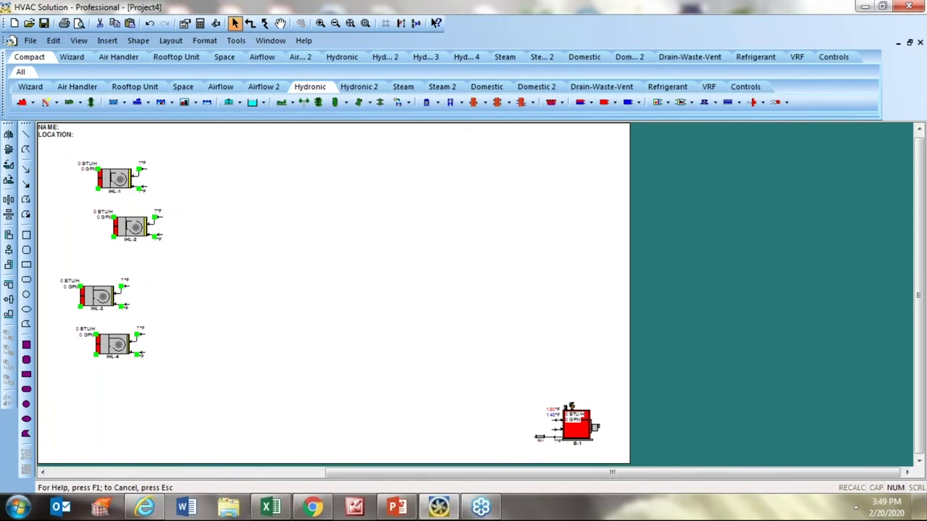
left_click(8, 135)
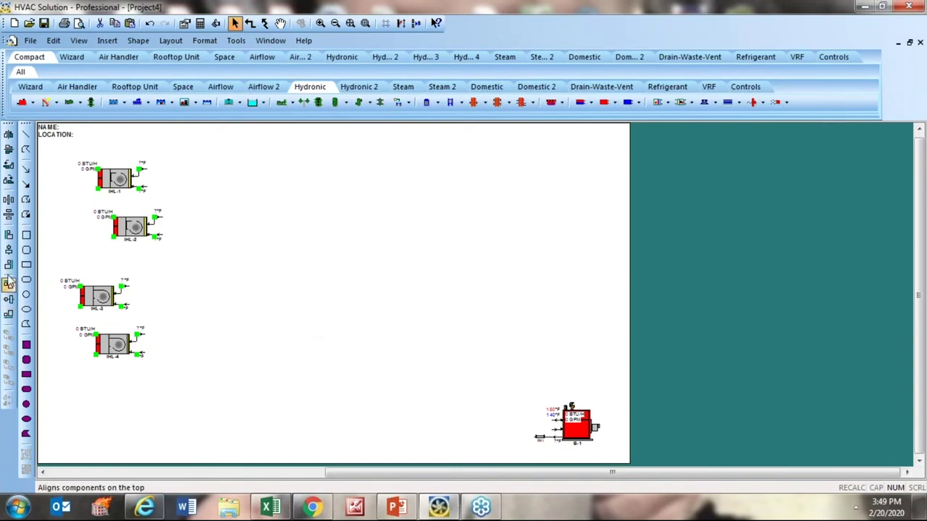
left_click(8, 236)
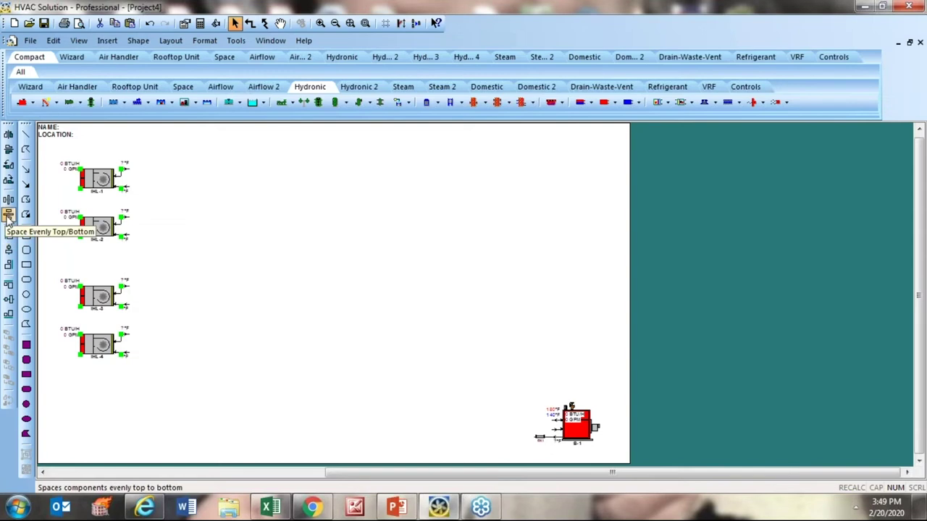
left_click(9, 215)
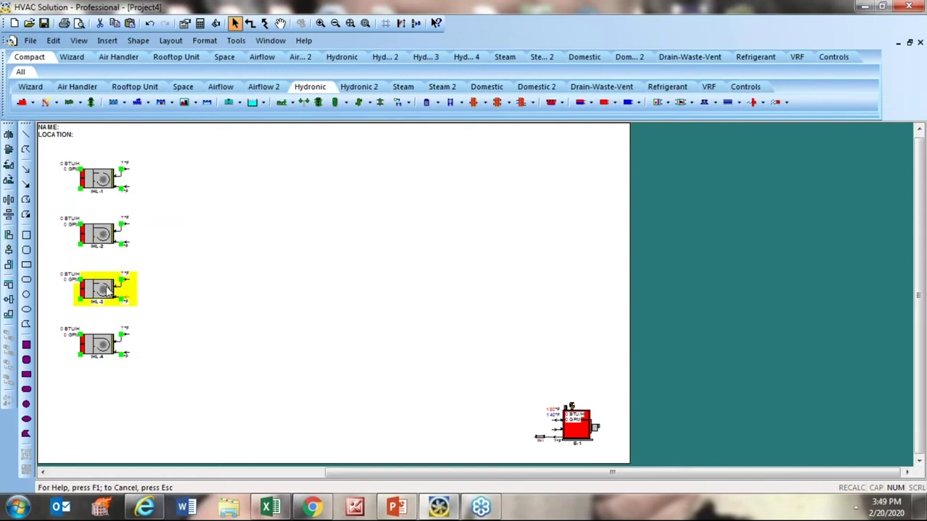
mouse_move(107, 290)
left_mouse_down()
mouse_move(262, 290)
mouse_move(113, 284)
mouse_move(101, 303)
mouse_move(130, 274)
mouse_move(81, 274)
mouse_move(113, 281)
left_mouse_up()
left_click(310, 279)
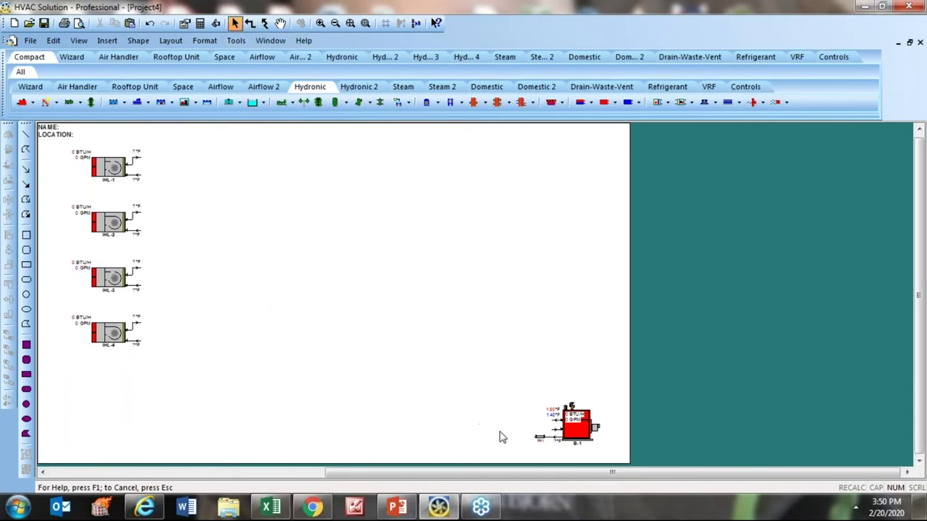
Connect the Hydronic Out of boiler B-1 to the Hydronic In of IHL-1, running the pipe left across the sheet and up beside the fan coils
left_click(249, 23)
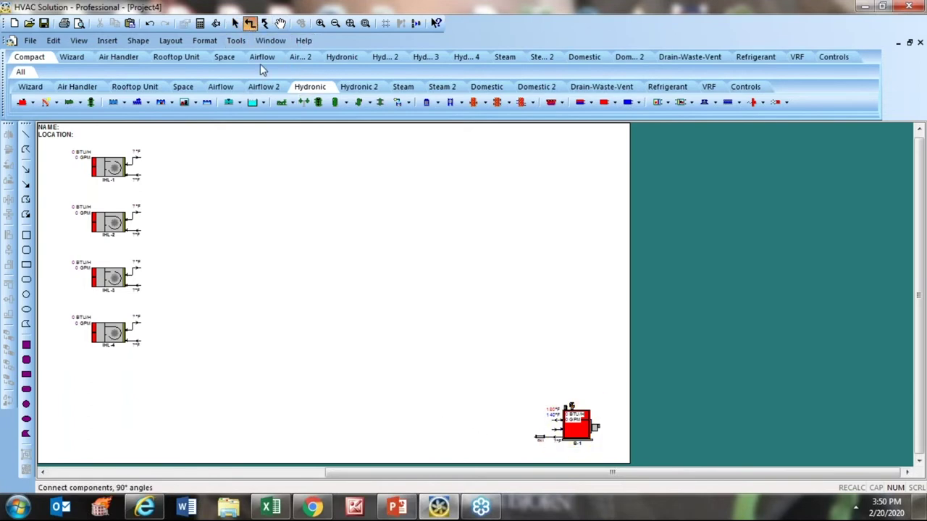
key("Escape")
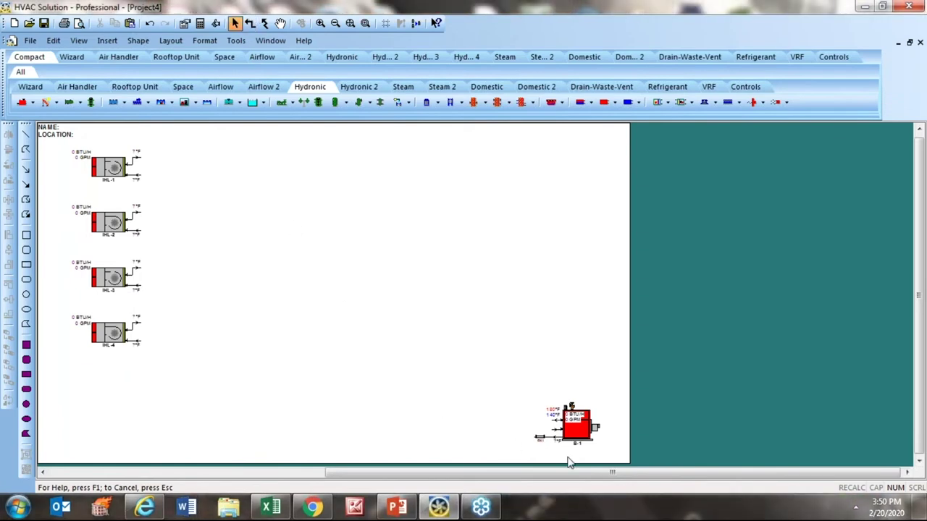
scroll(567, 460, "up", 5)
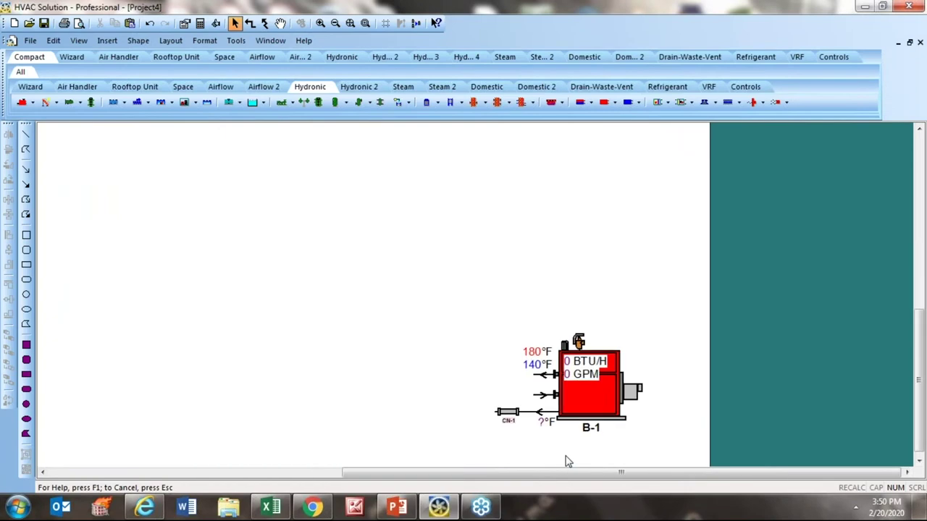
scroll(566, 456, "up", 3)
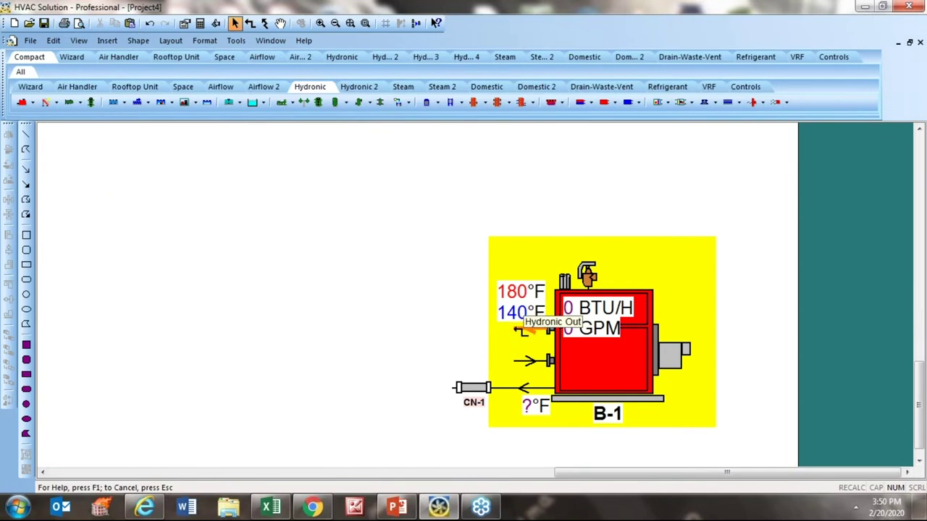
left_click(533, 330)
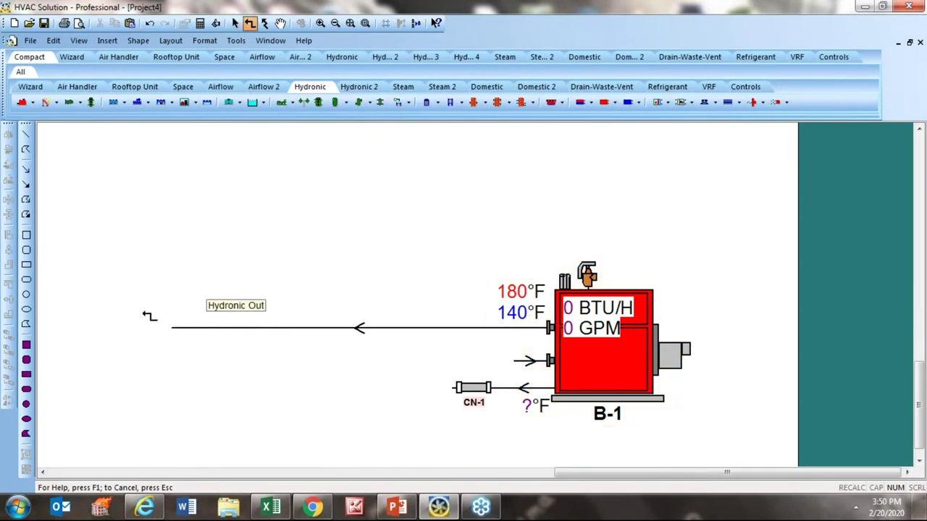
scroll(100, 315, "down", 4)
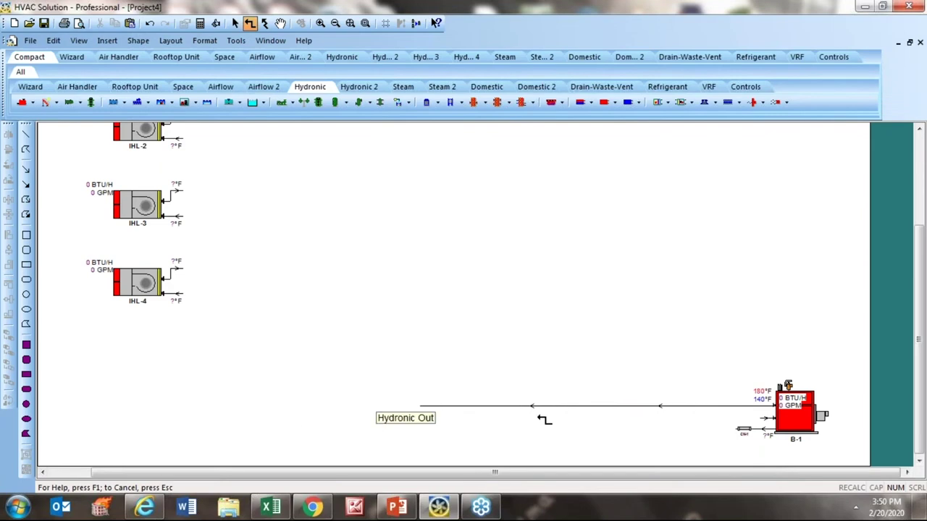
scroll(662, 415, "down", 1)
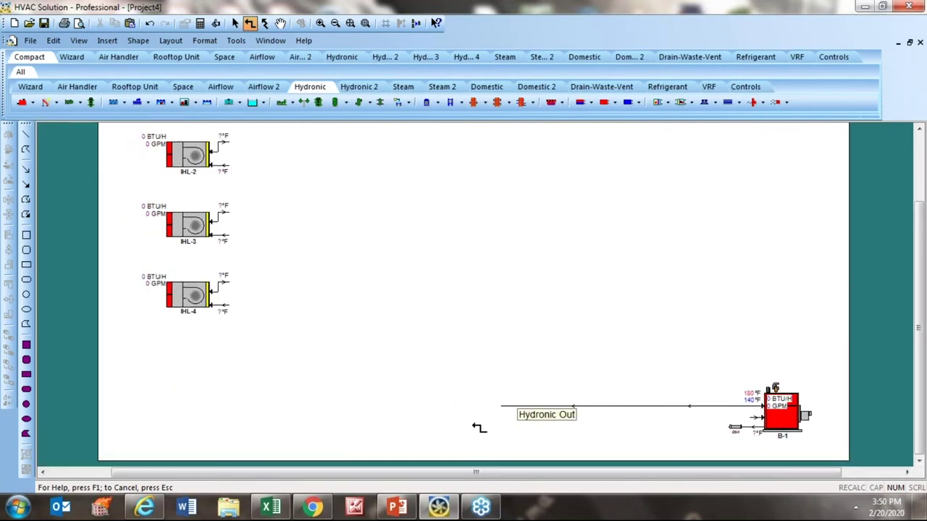
scroll(330, 439, "down", 1)
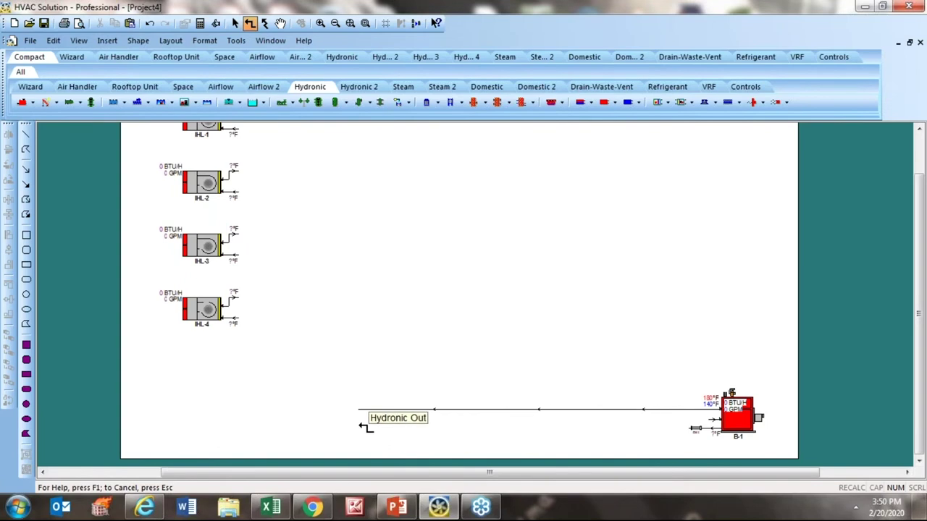
scroll(463, 362, "down", 1)
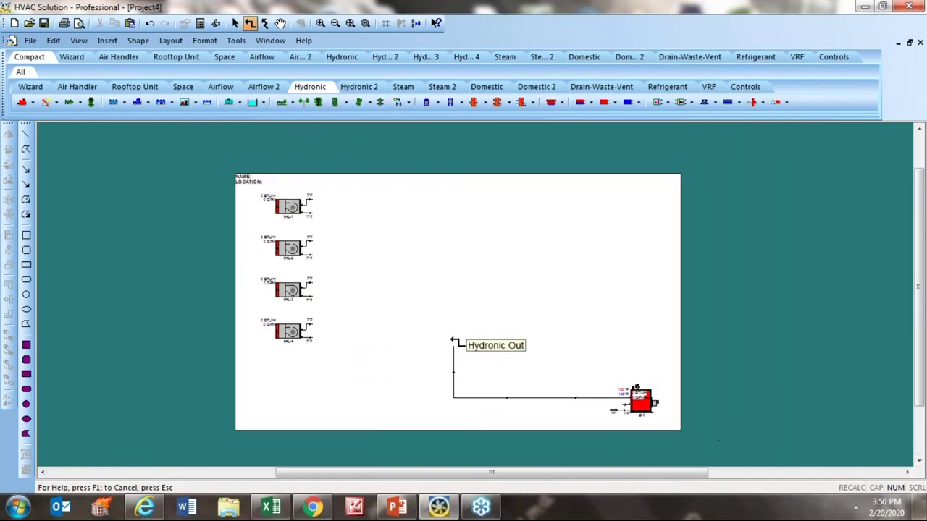
scroll(341, 244, "up", 1)
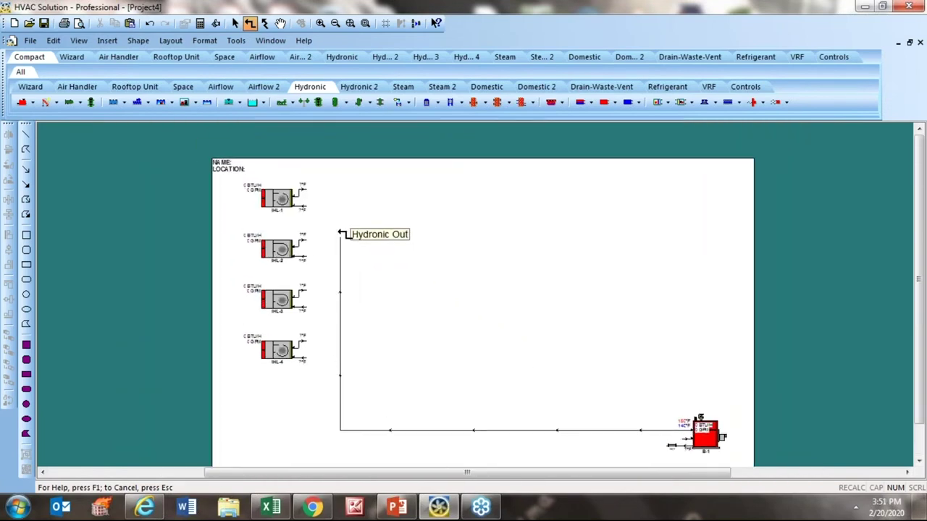
scroll(342, 235, "up", 1)
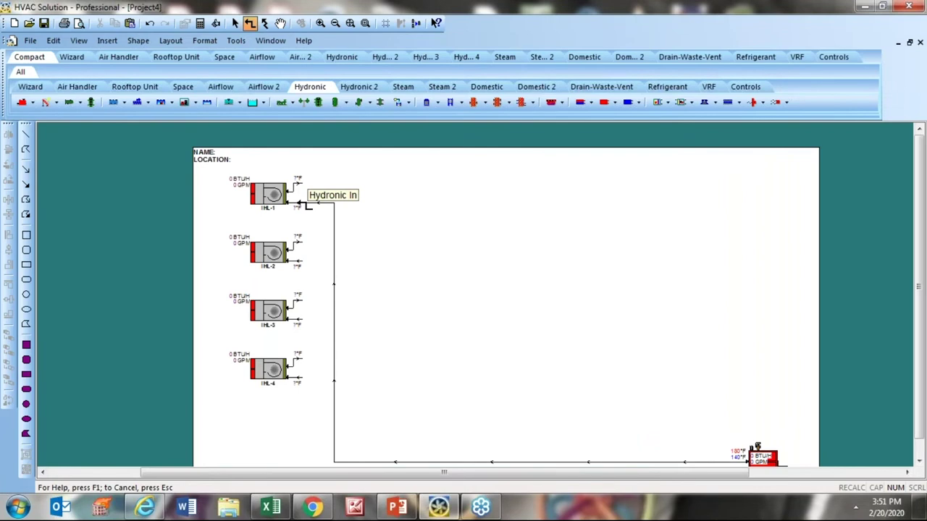
left_click(307, 203)
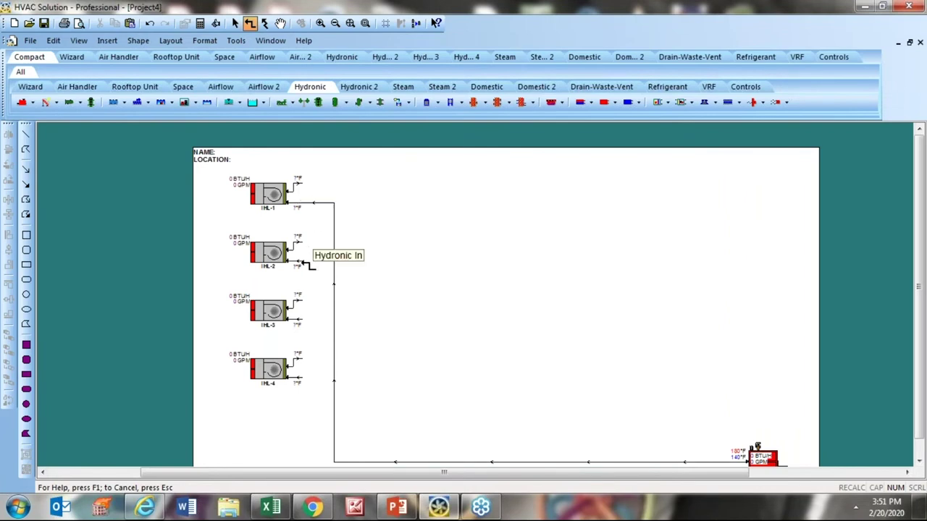
Connect the Hydronic In of fan coils IHL-2, IHL-3 and IHL-4 straight across to the vertical supply riser
scroll(310, 263, "up", 1)
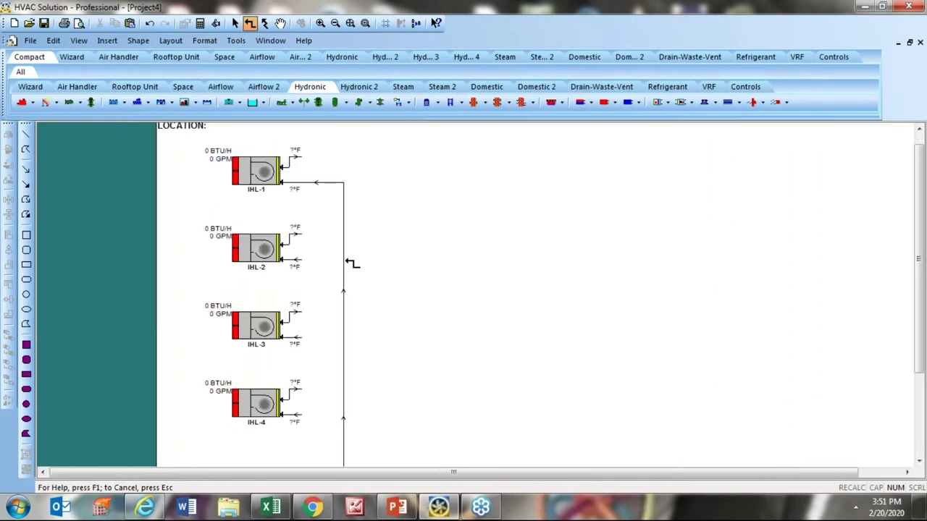
left_click(300, 259)
left_click(347, 260)
left_click(307, 338)
left_click(345, 338)
left_click(298, 416)
left_click(345, 415)
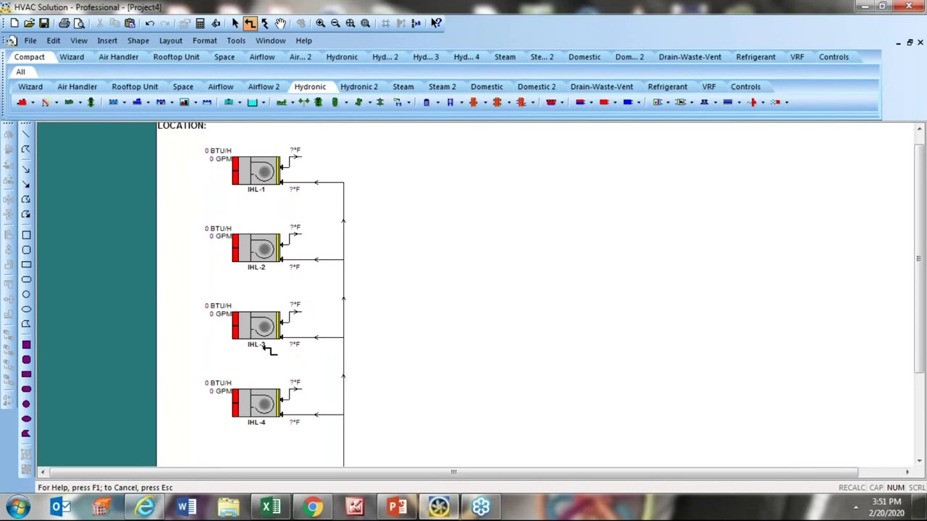
Try to connect the IHL-4 Hydronic Out around the sheet's upper and right sides into the boiler's supply pipe, and undo that connection
scroll(275, 398, "down", 3)
scroll(308, 441, "up", 2)
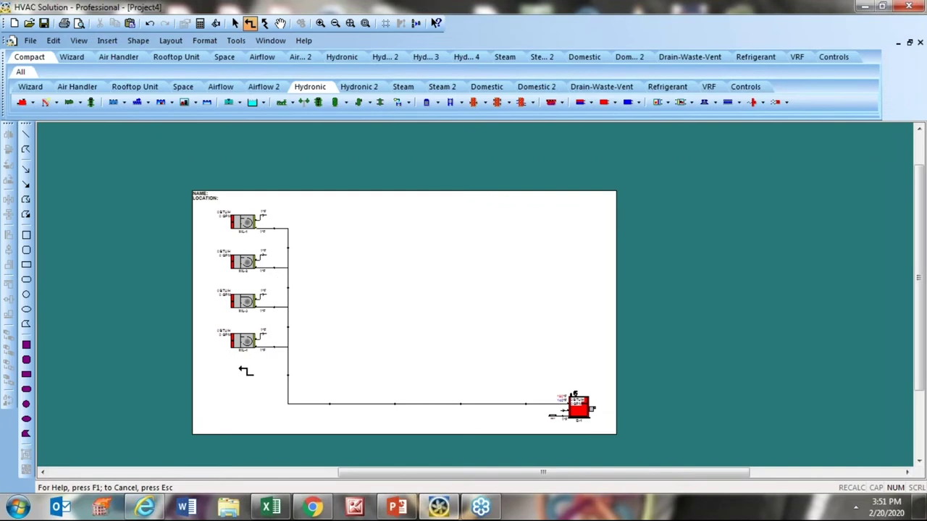
left_click(288, 335)
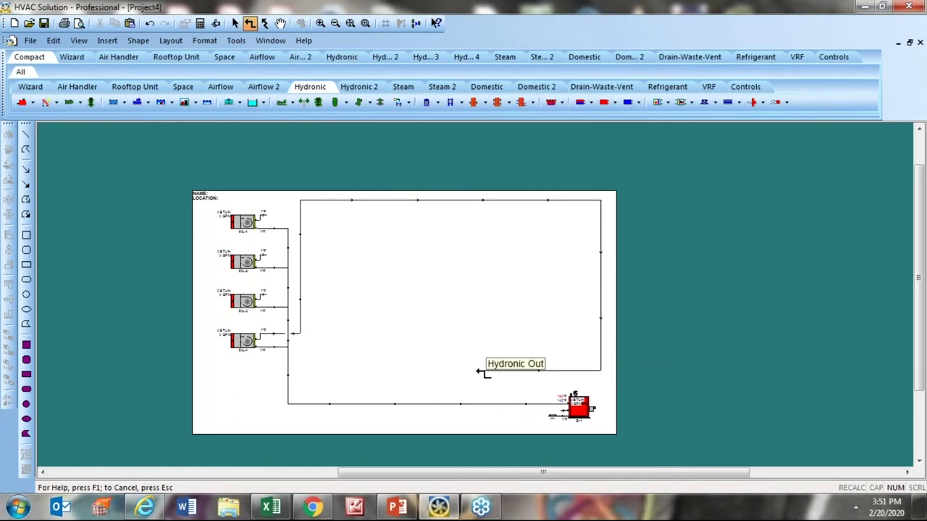
left_click(482, 404)
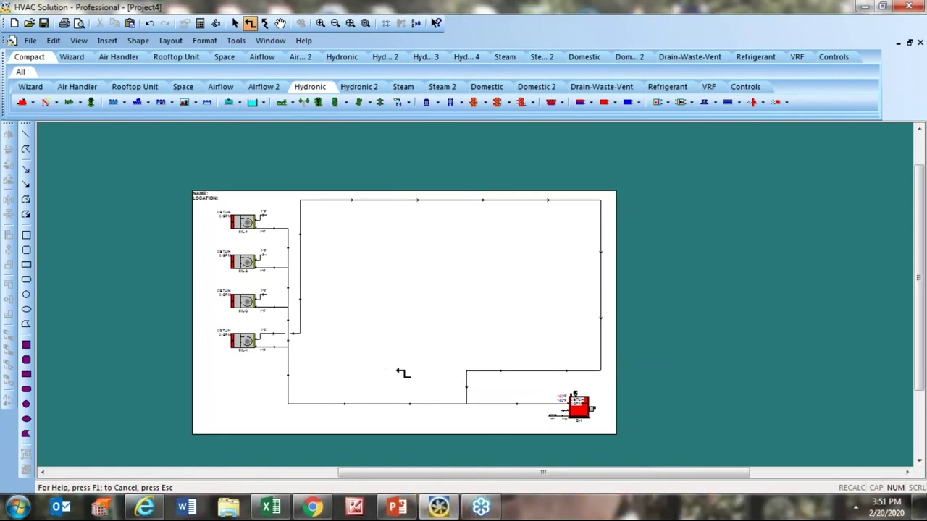
key("Escape")
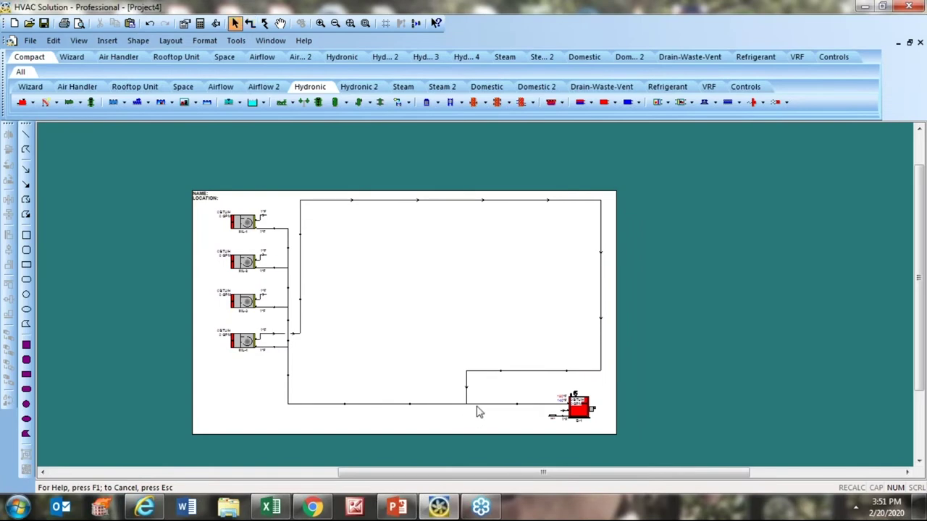
scroll(468, 420, "up", 3)
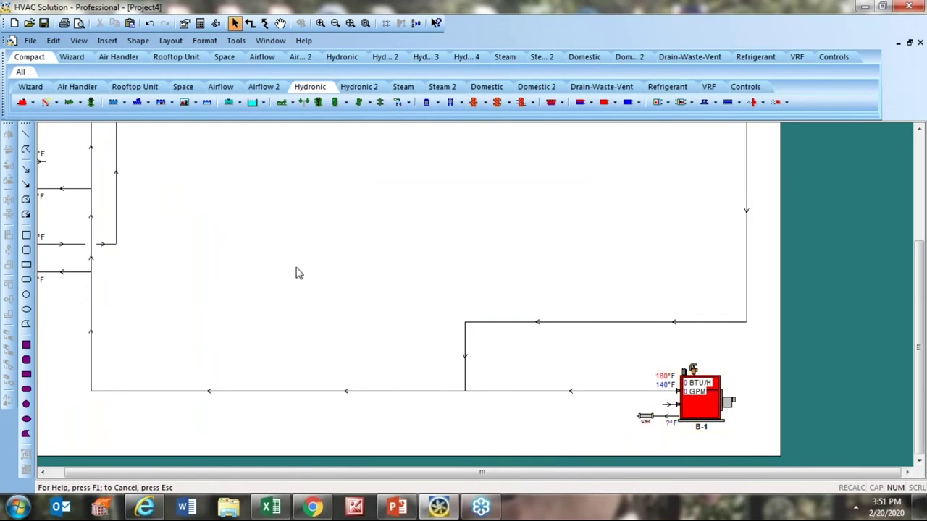
scroll(297, 273, "down", 4)
scroll(317, 284, "down", 1)
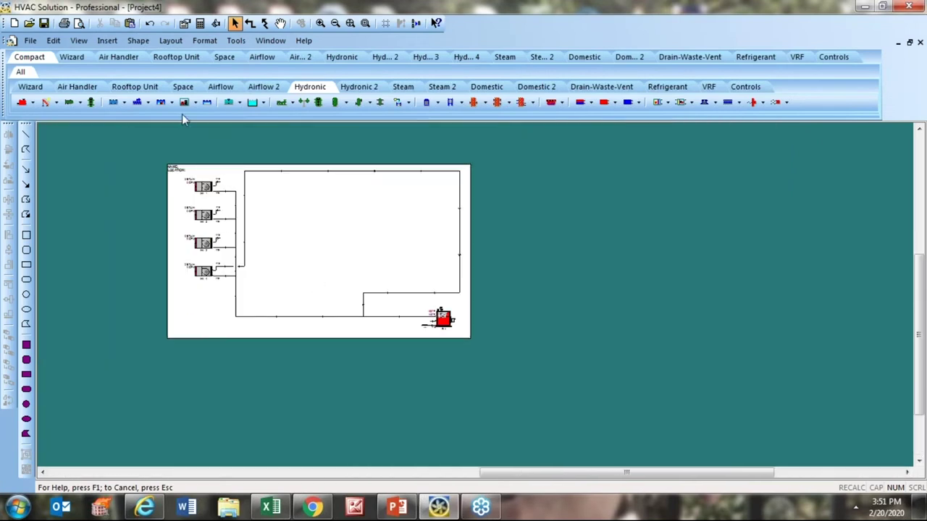
left_click(149, 23)
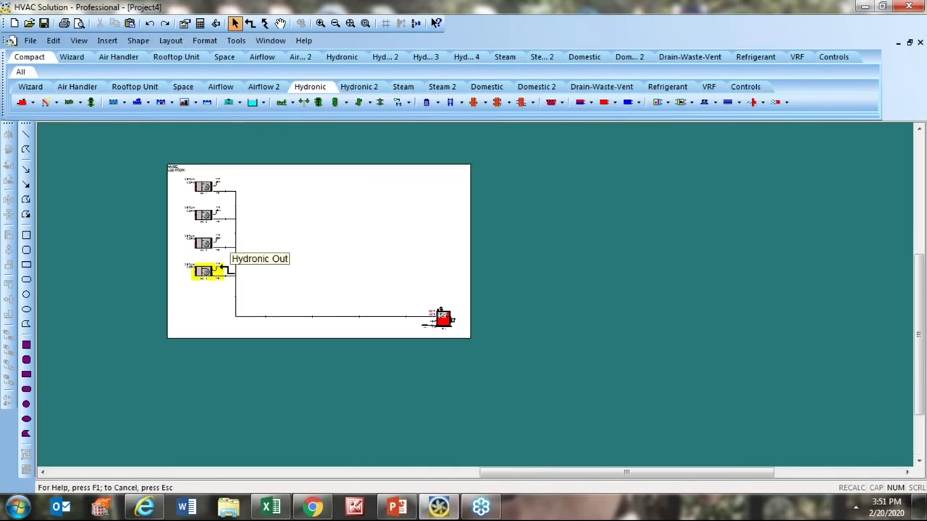
Connect the IHL-4 Hydronic Out around the sheet's upper and right sides, looping left beside the boiler into B-1's Hydronic In
left_click(223, 267)
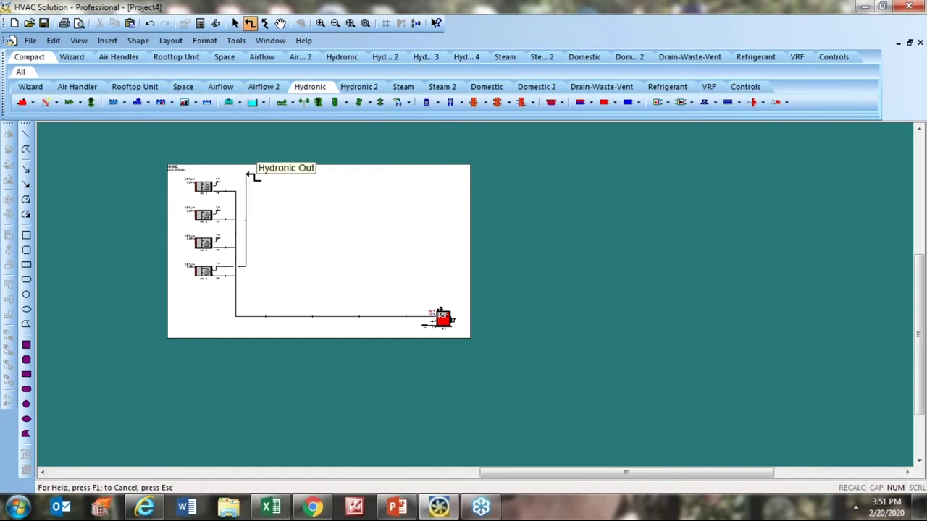
left_click(247, 174)
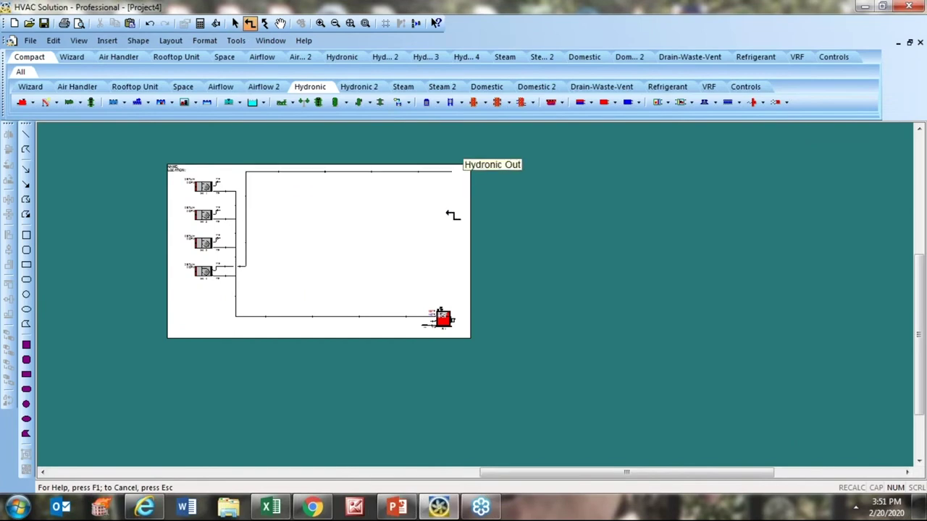
left_click(454, 296)
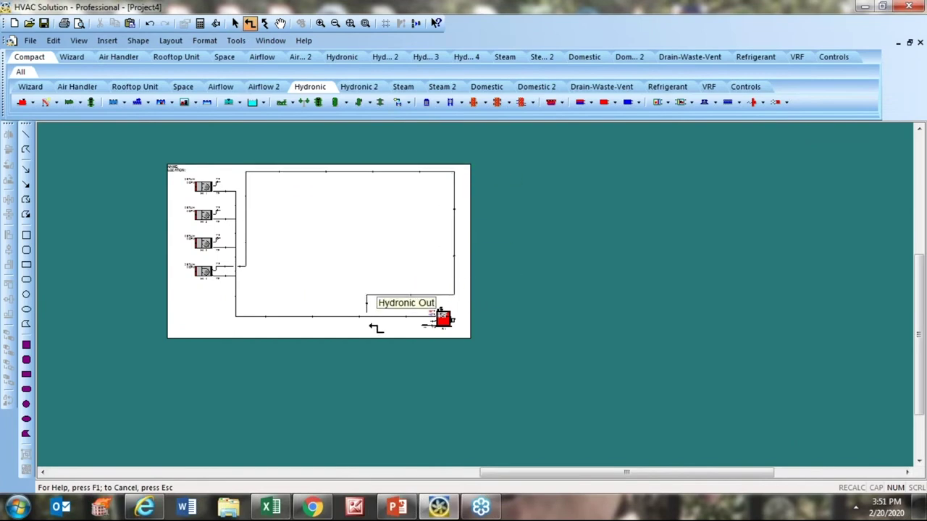
scroll(443, 311, "up", 4)
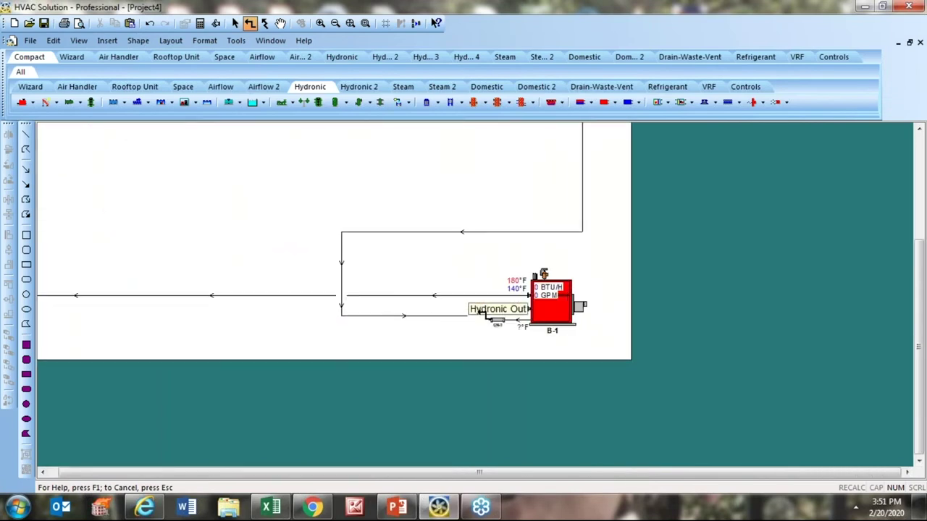
left_click(520, 310)
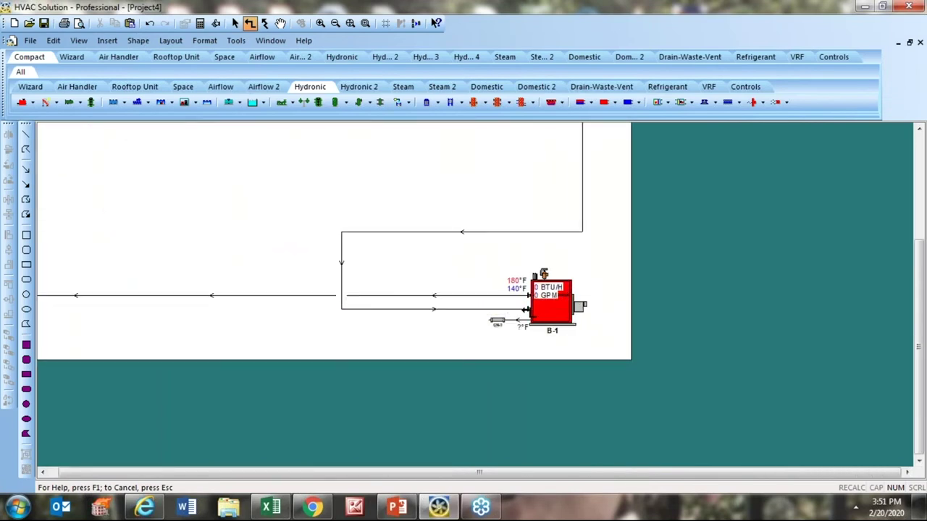
Connect the Hydronic Out of fan coils IHL-3, IHL-2 and IHL-1 straight across to the vertical return riser
scroll(521, 310, "down", 5)
scroll(361, 225, "up", 3)
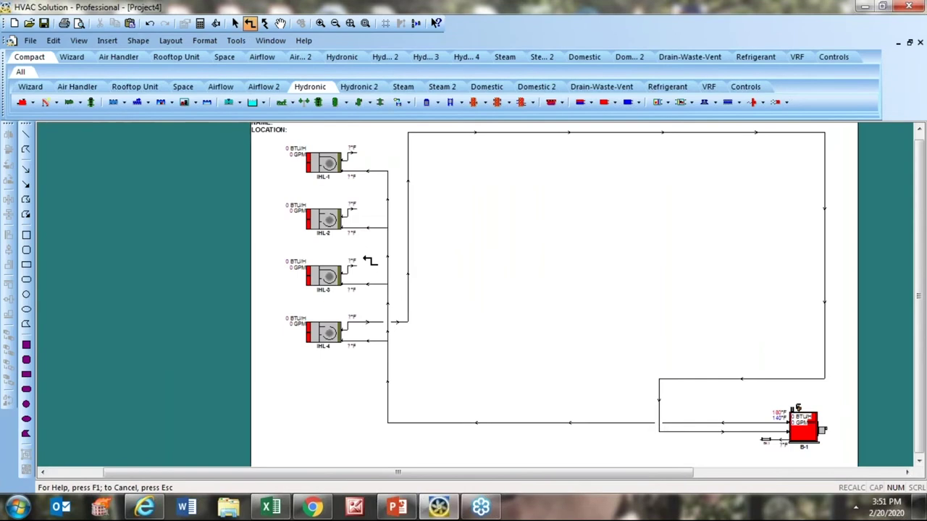
left_click(418, 267)
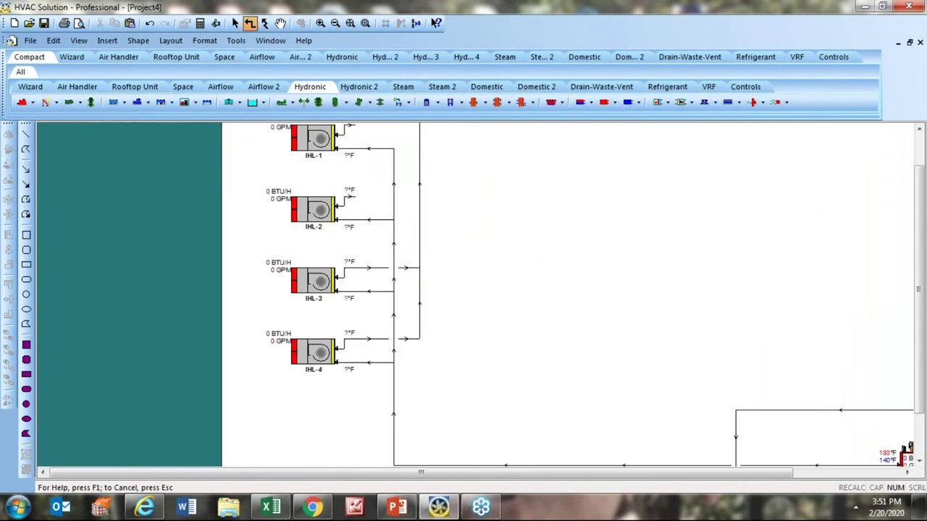
left_click_drag(355, 196, 420, 196)
left_click_drag(355, 124, 420, 126)
key("Escape")
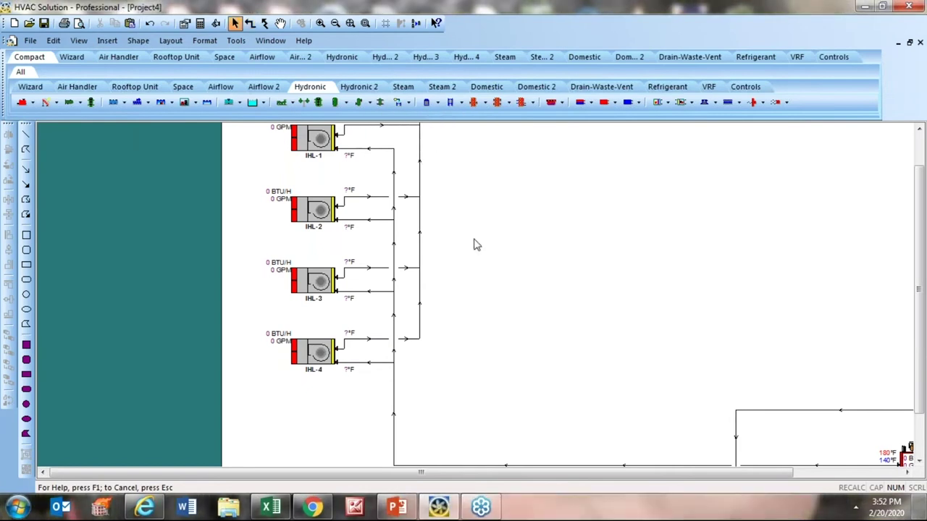
Copy the four fan coils with their branch piping and paste them as a second column just right of the first return riser
scroll(472, 242, "down", 3)
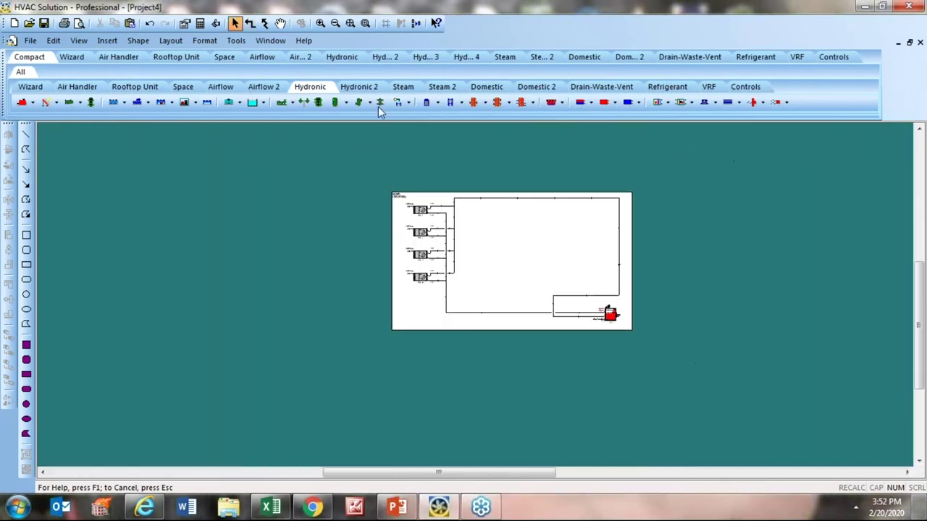
left_click(350, 23)
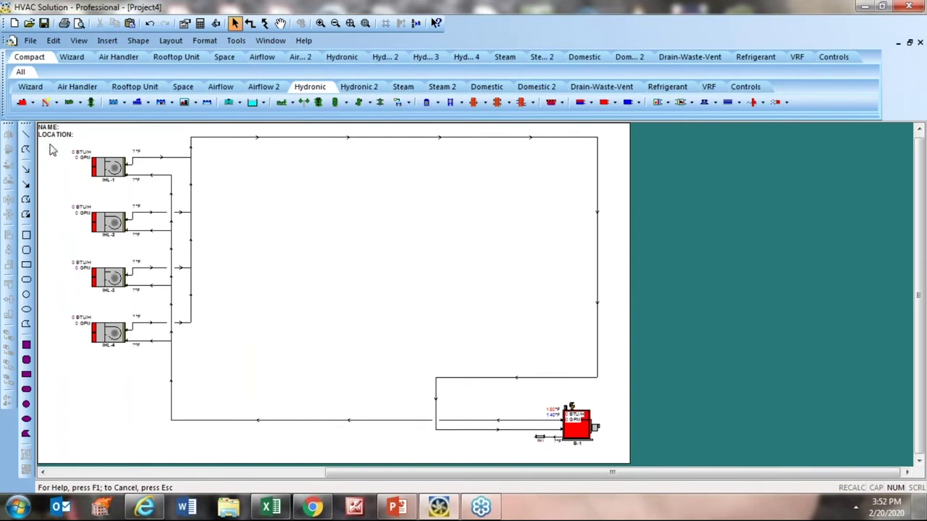
left_click_drag(53, 142, 215, 373)
right_click(242, 314)
left_click(296, 91)
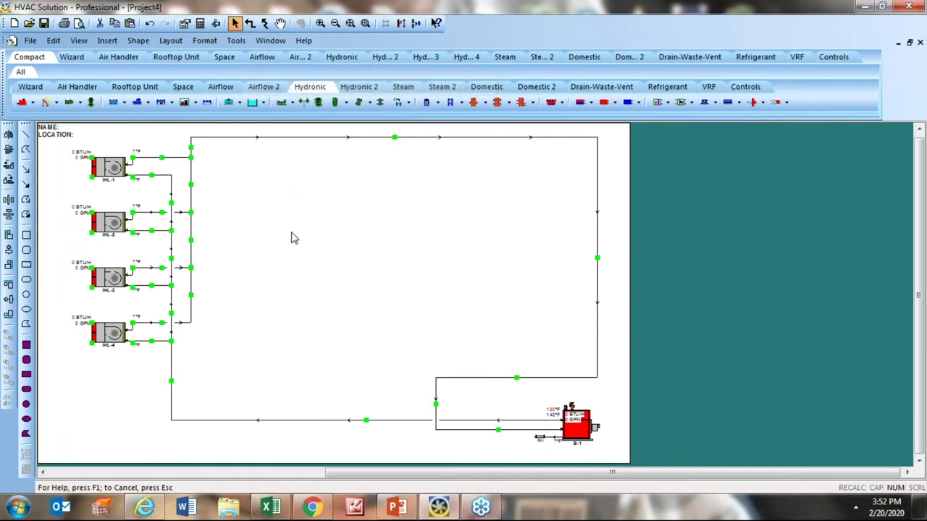
right_click(292, 234)
left_click(320, 103)
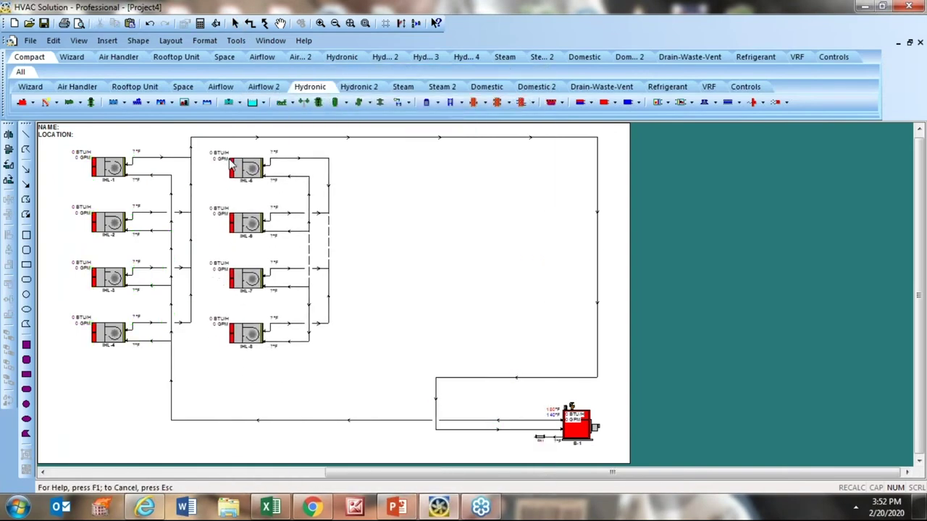
left_click(230, 165)
scroll(231, 165, "up", 3)
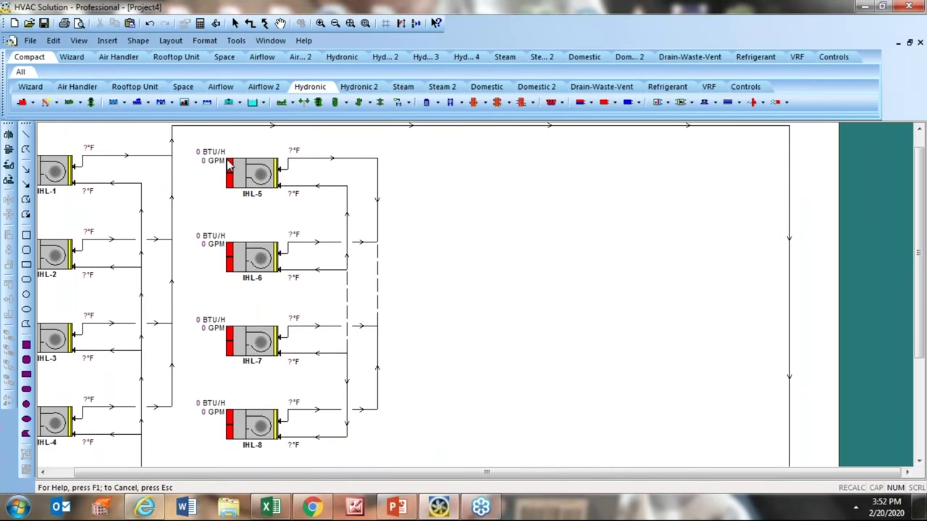
left_click(229, 166)
scroll(308, 426, "down", 2)
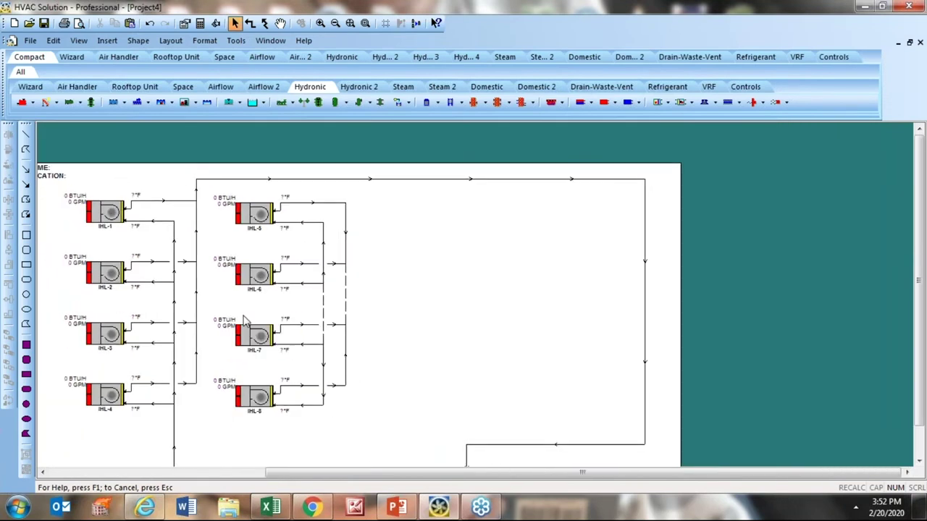
Connect the second column's return riser up to the upper return main and its supply riser down to the boiler's supply main
scroll(312, 423, "up", 2)
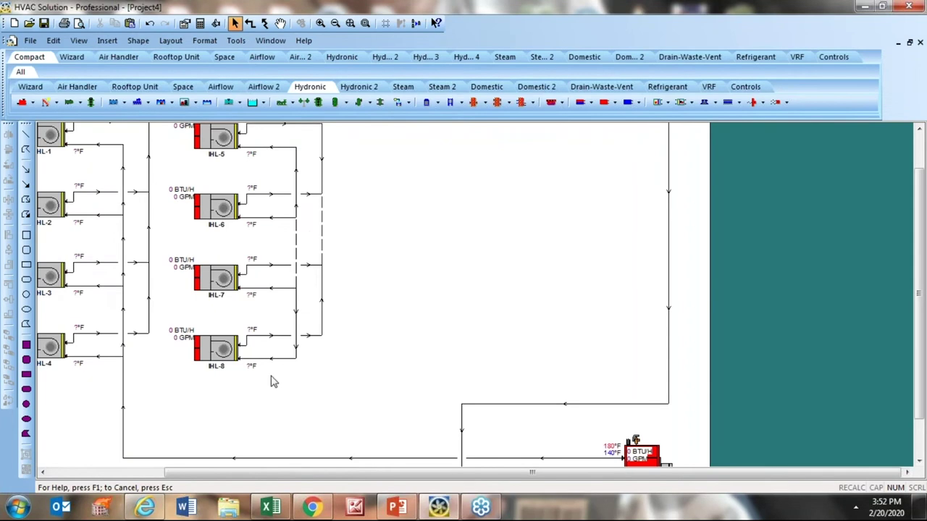
scroll(362, 302, "down", 2)
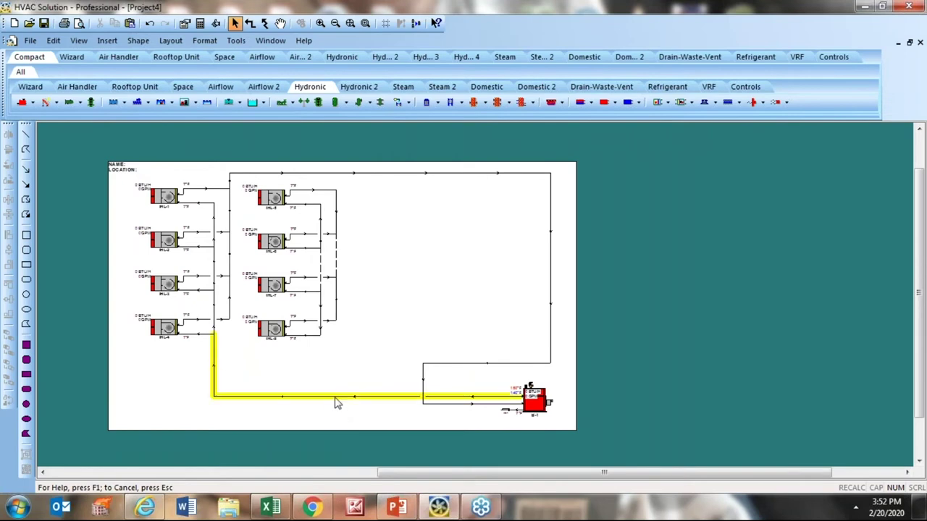
scroll(336, 406, "up", 1)
scroll(336, 406, "up", 1)
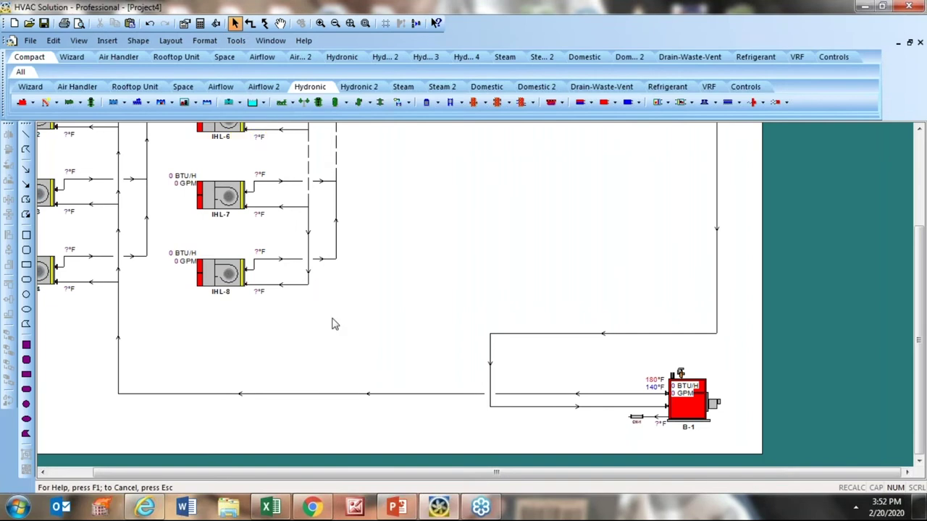
scroll(326, 333, "down", 5)
scroll(357, 203, "up", 5)
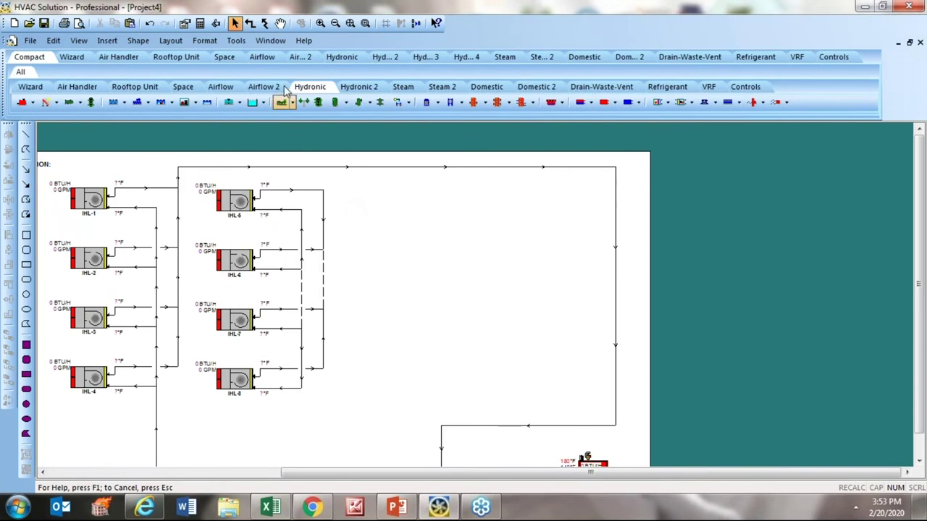
left_click(250, 23)
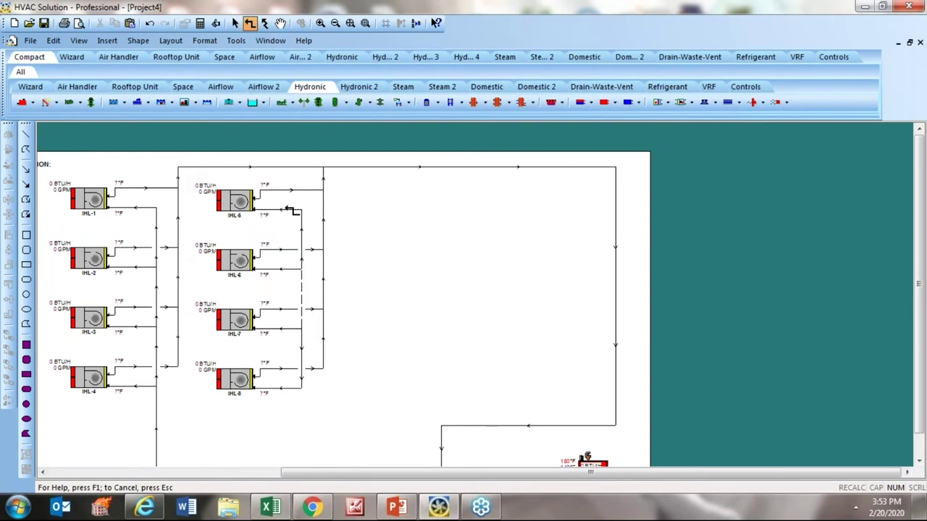
scroll(293, 210, "down", 2)
scroll(300, 353, "up", 3)
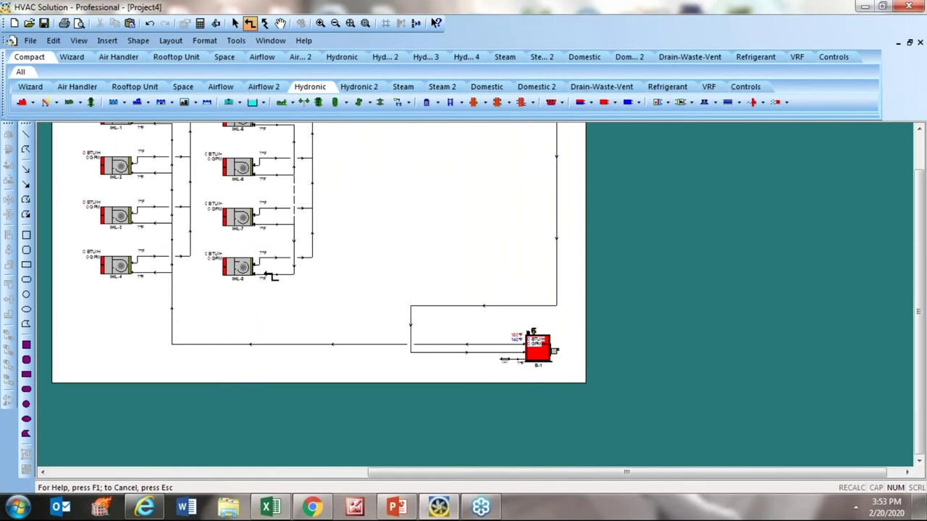
left_click_drag(296, 275, 294, 344)
key("Escape")
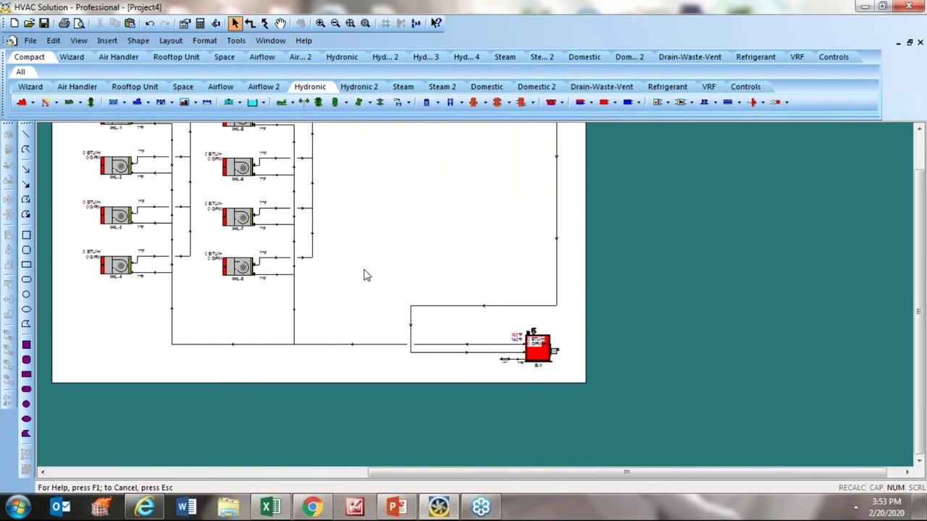
scroll(366, 274, "down", 1)
scroll(366, 274, "up", 3)
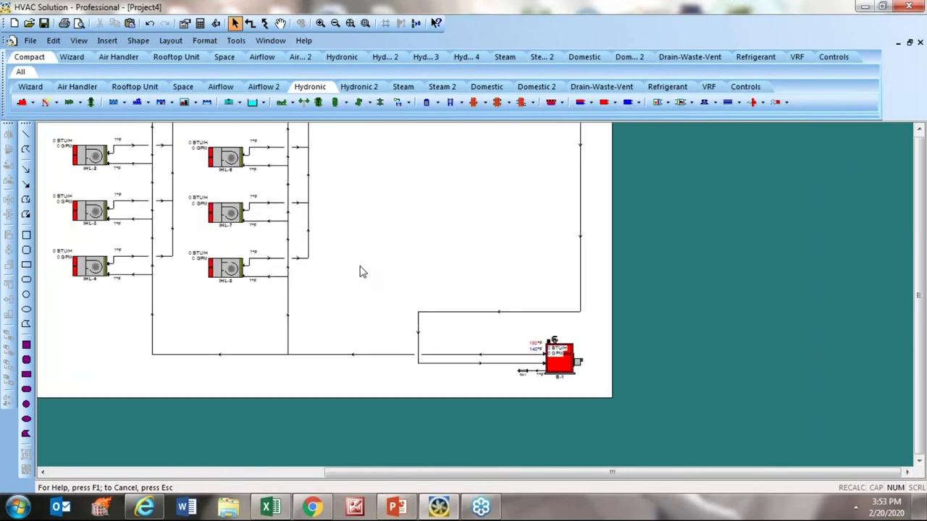
scroll(132, 343, "up", 1)
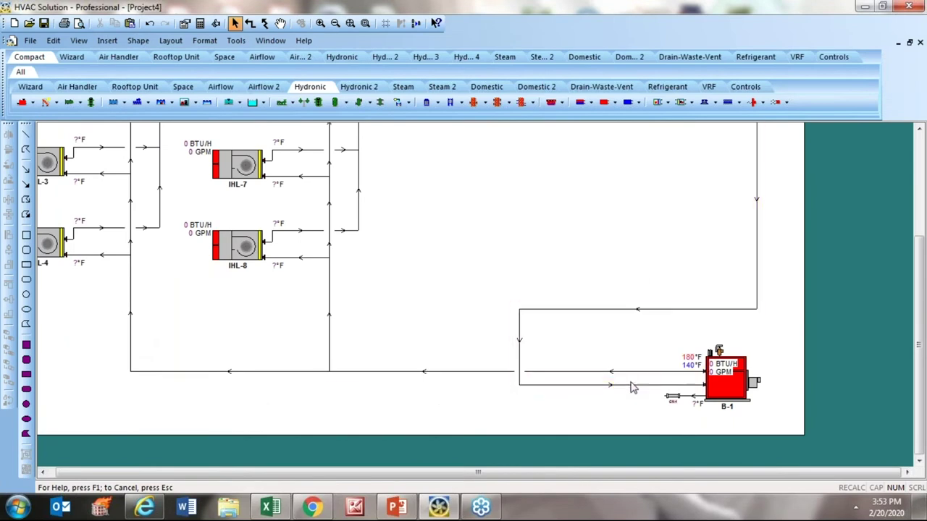
scroll(362, 360, "down", 3)
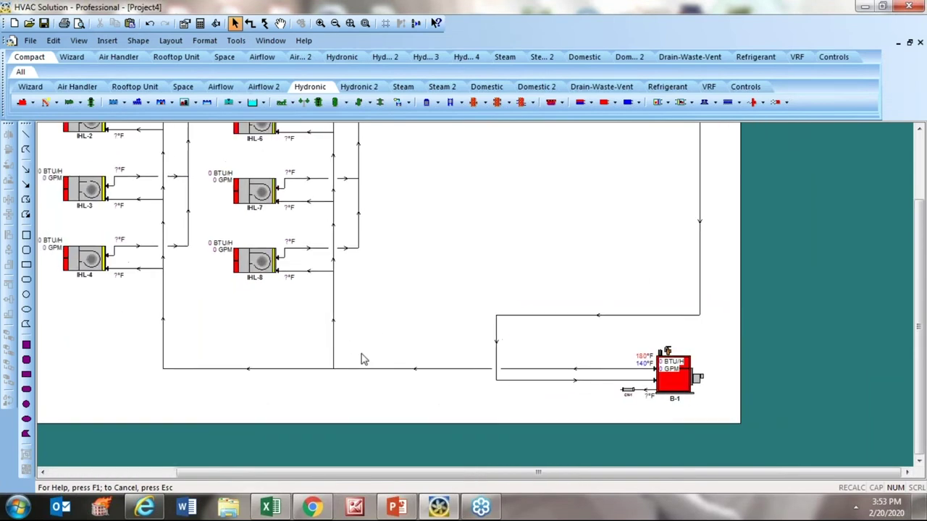
left_click(337, 23)
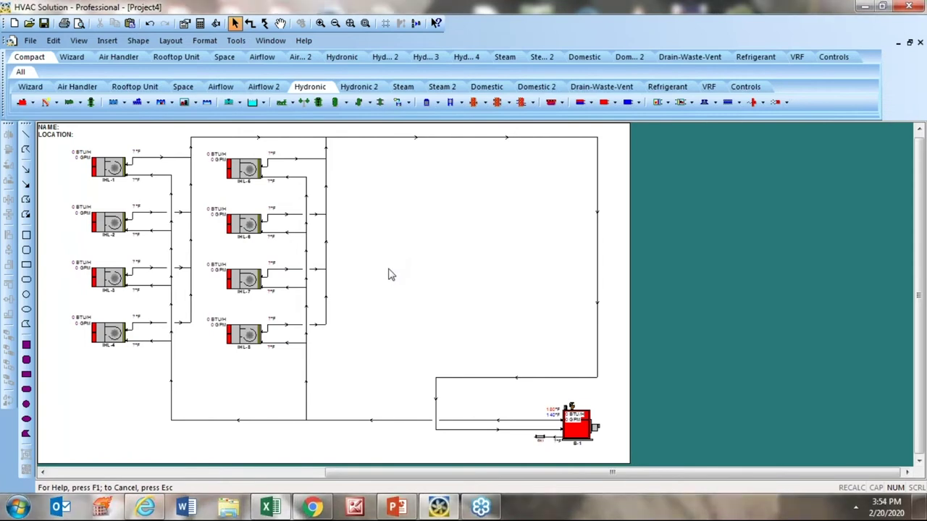
Override the ID of fan coil IHL-1 with FC-A in its description properties and apply it
scroll(47, 159, "up", 1)
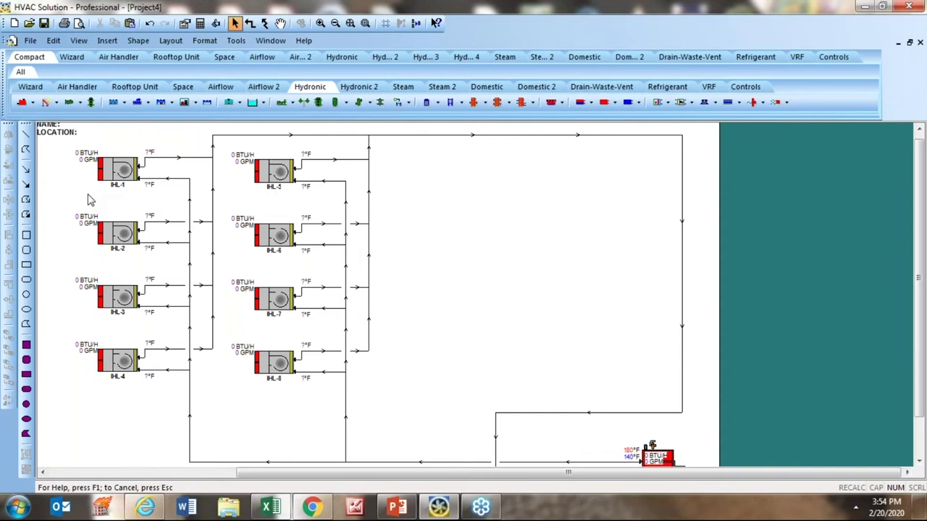
double_click(118, 172)
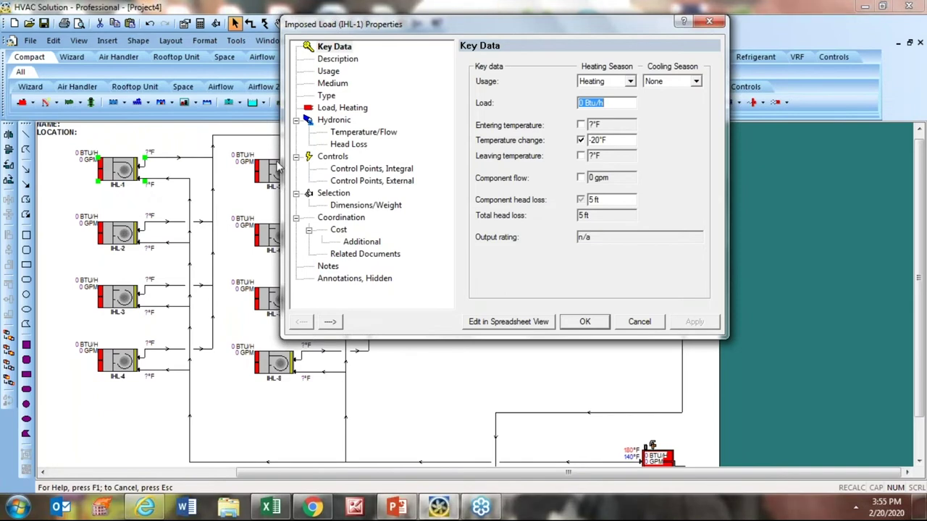
left_click(337, 60)
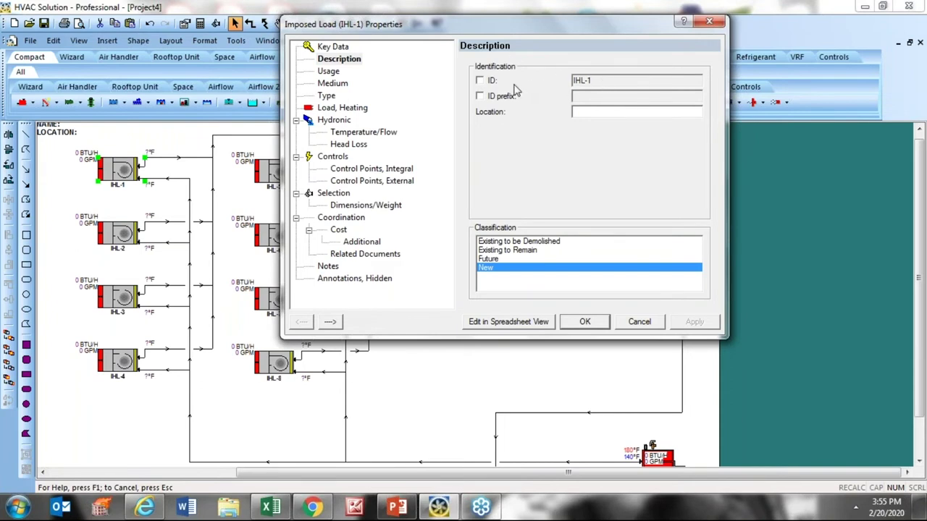
left_click(482, 81)
key("Tab")
type("FC-")
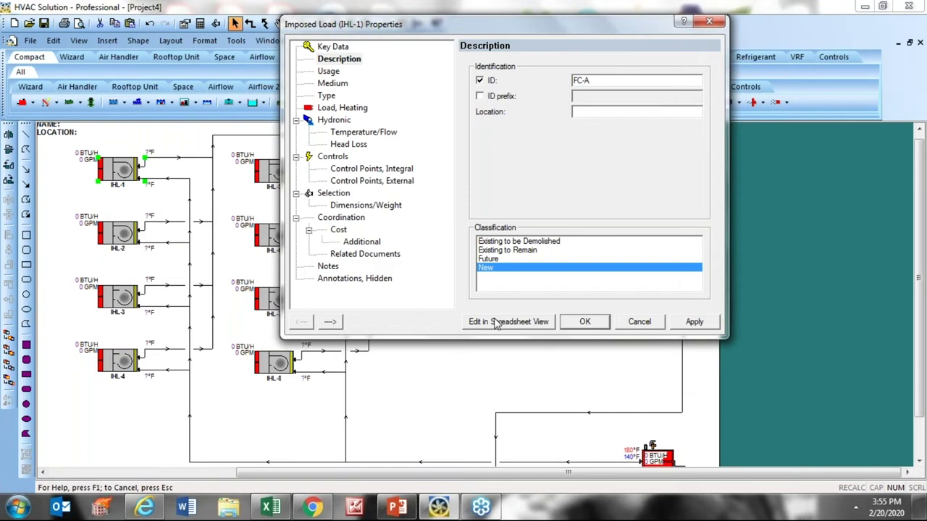
left_click(694, 322)
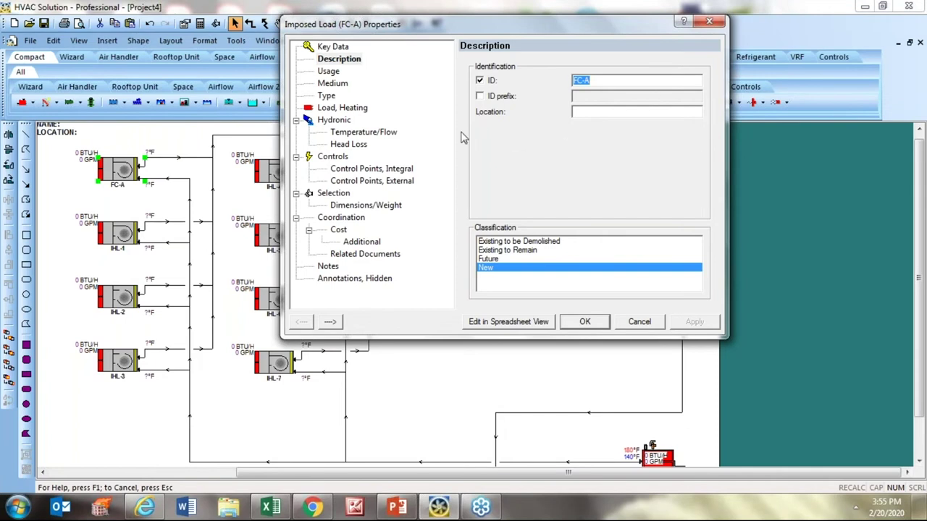
Set the heating load of fan coil FC-A to 30000 Btu/h in its key data
left_click(330, 48)
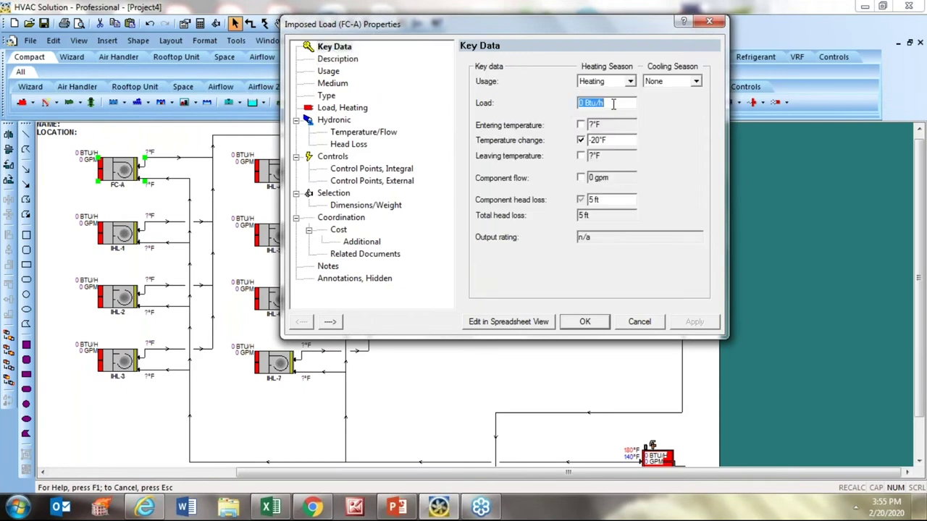
type("3")
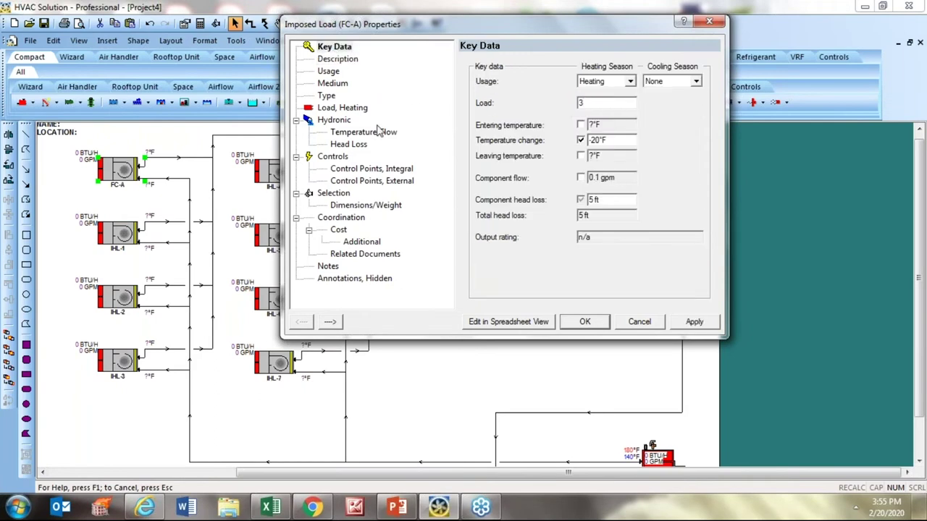
type("0000")
left_click(585, 323)
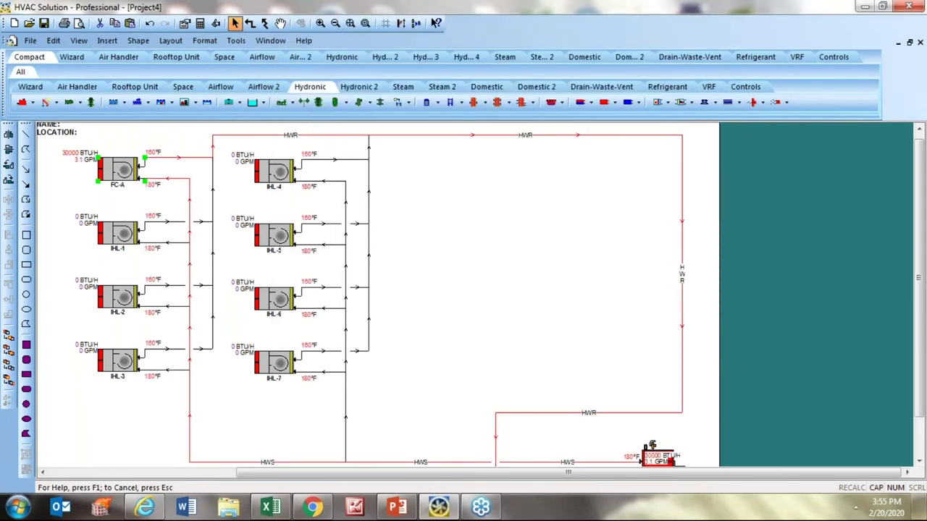
scroll(519, 300, "down", 3)
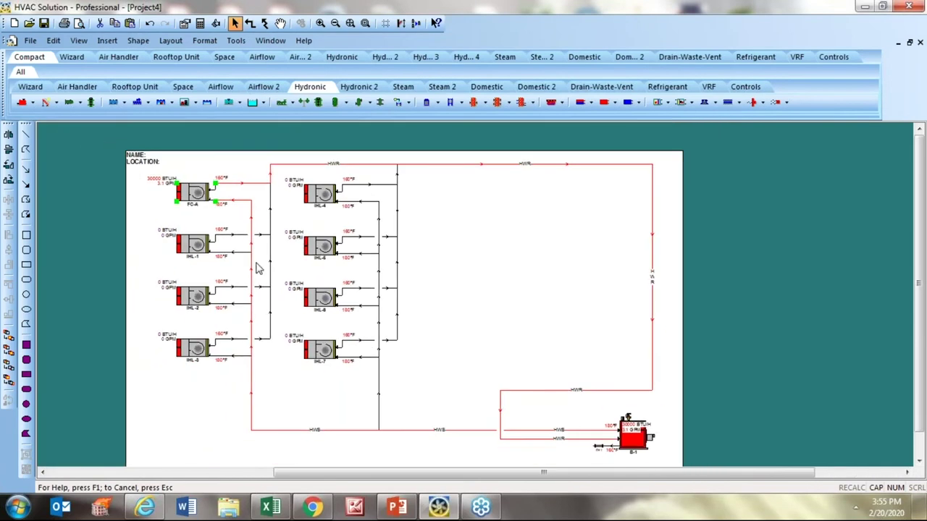
scroll(205, 209, "up", 5)
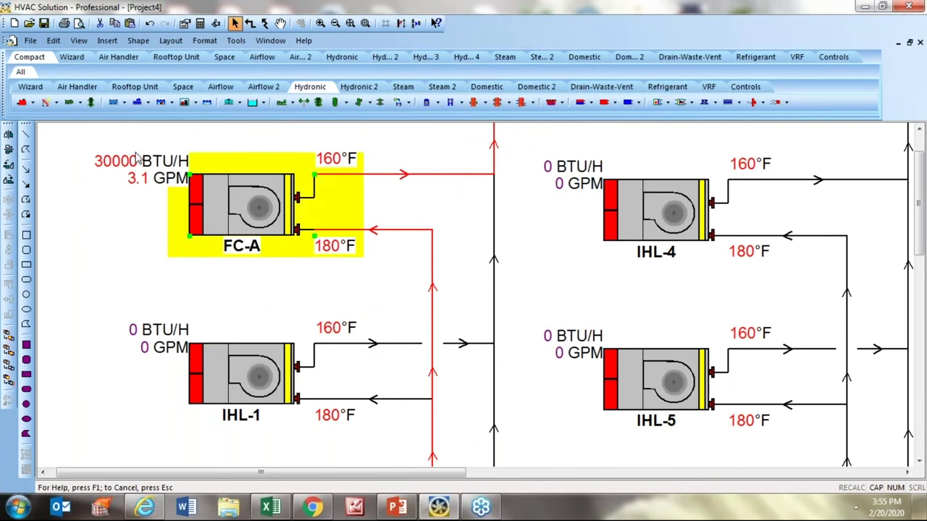
Examine the heating load and flow at boiler B-1 and the overall fan coil schematic
scroll(202, 211, "down", 1)
scroll(203, 211, "down", 4)
scroll(605, 461, "up", 3)
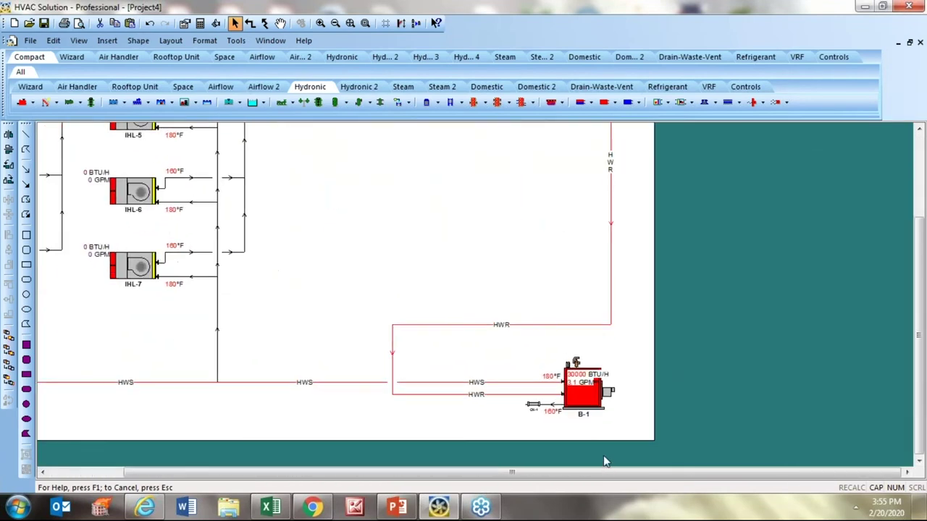
scroll(604, 461, "up", 2)
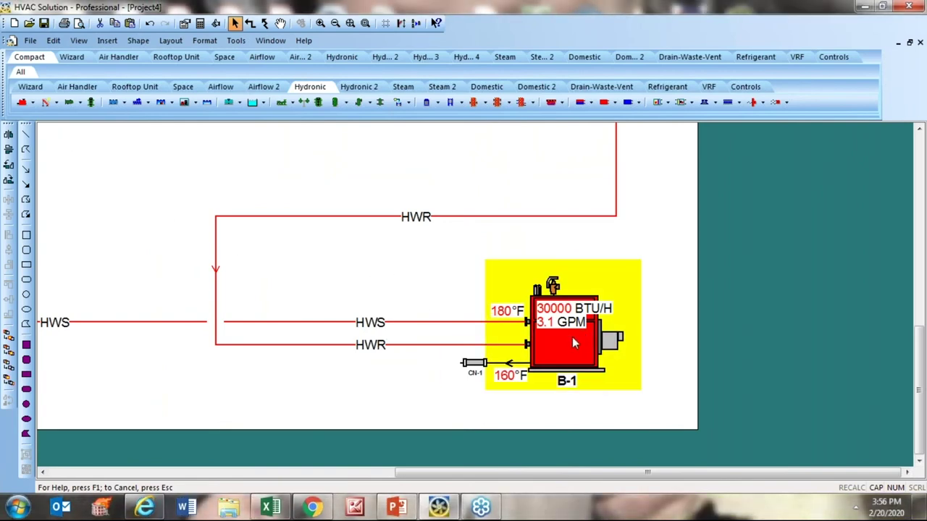
scroll(572, 343, "down", 4)
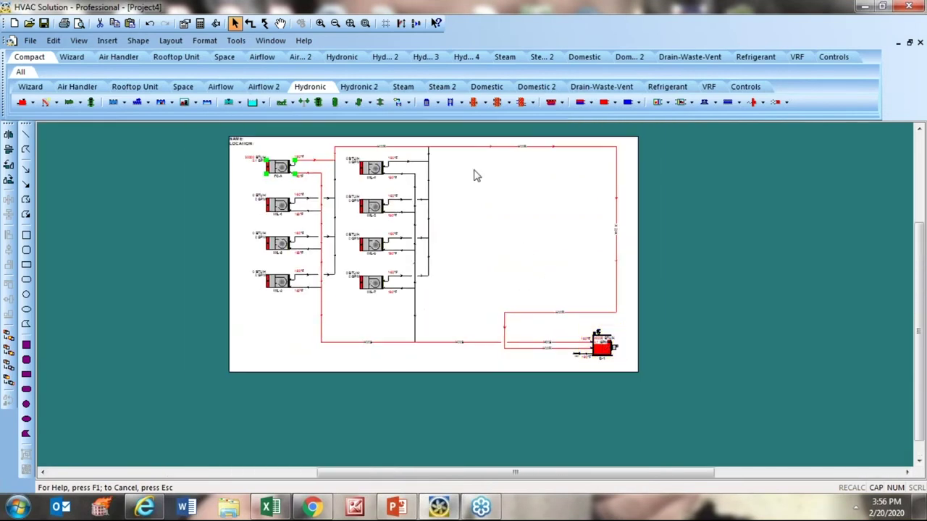
left_click(349, 23)
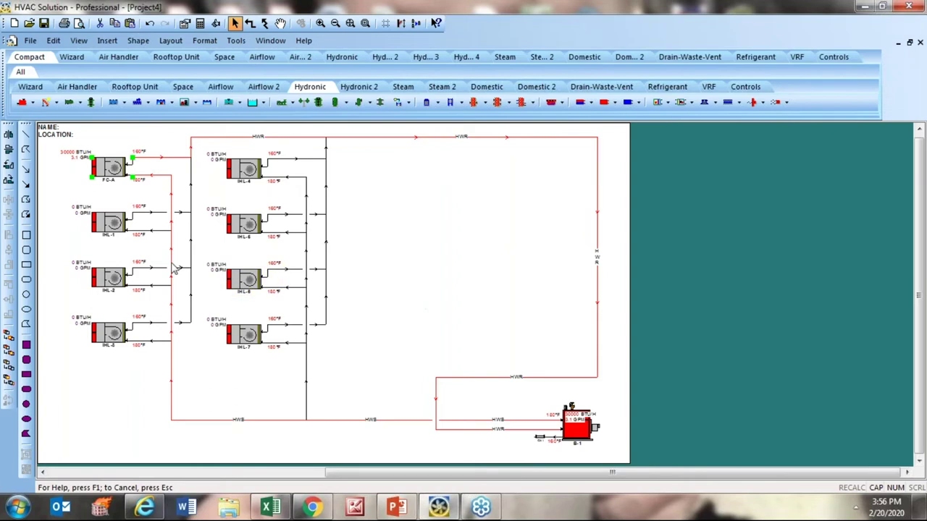
scroll(124, 260, "up", 2)
scroll(123, 260, "down", 3)
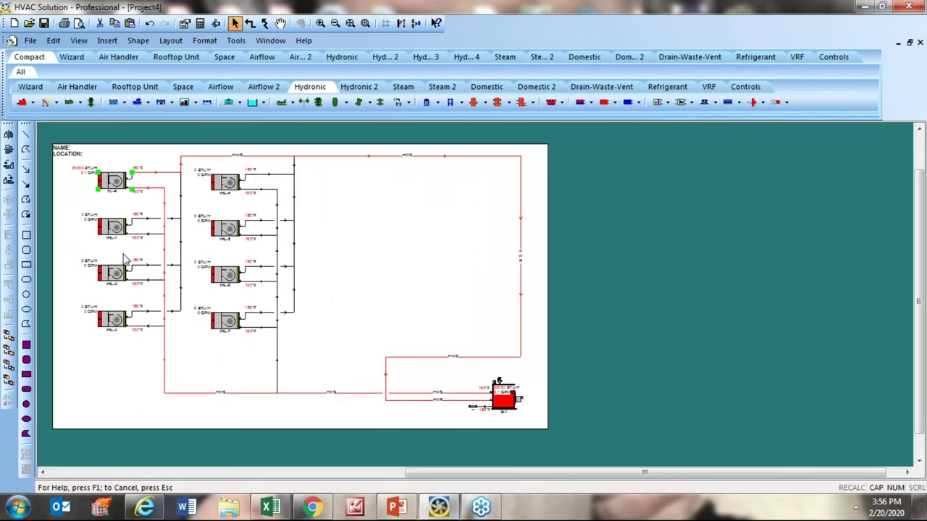
scroll(391, 244, "down", 2)
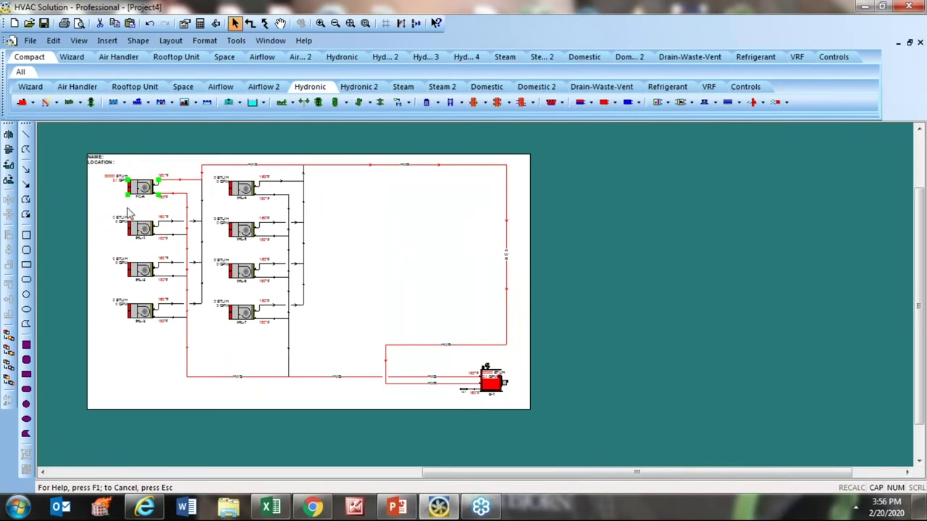
Set the heating load of fan coils IHL-1, IHL-2 and IHL-3 together to 60000 Btu/h in their key data
left_click_drag(102, 200, 148, 342)
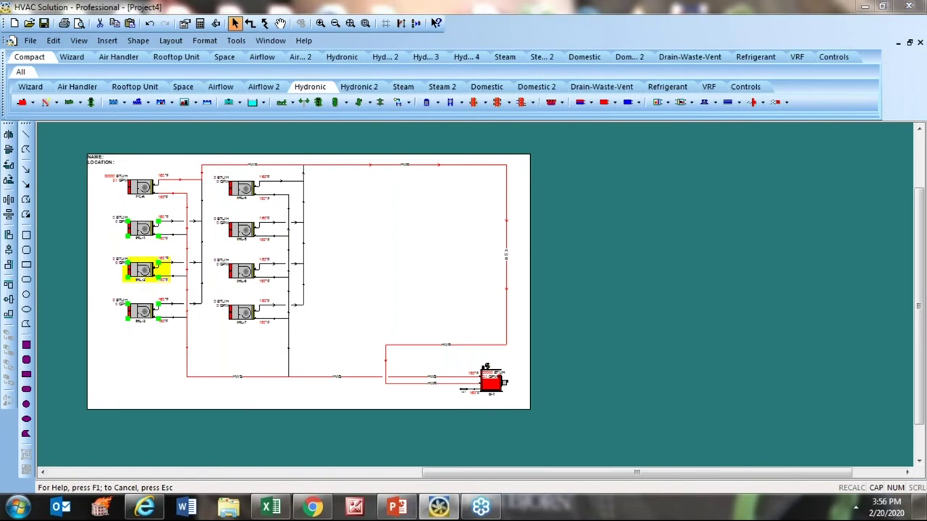
double_click(141, 277)
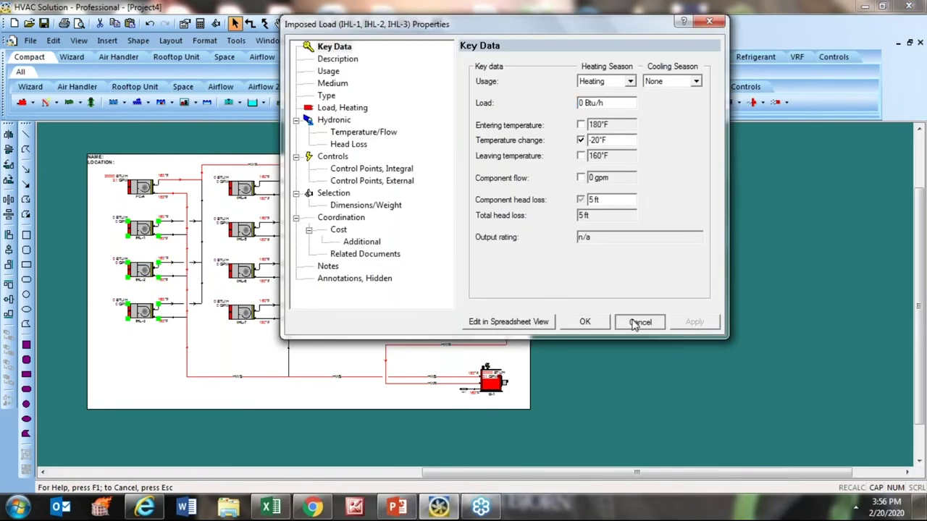
left_click(640, 323)
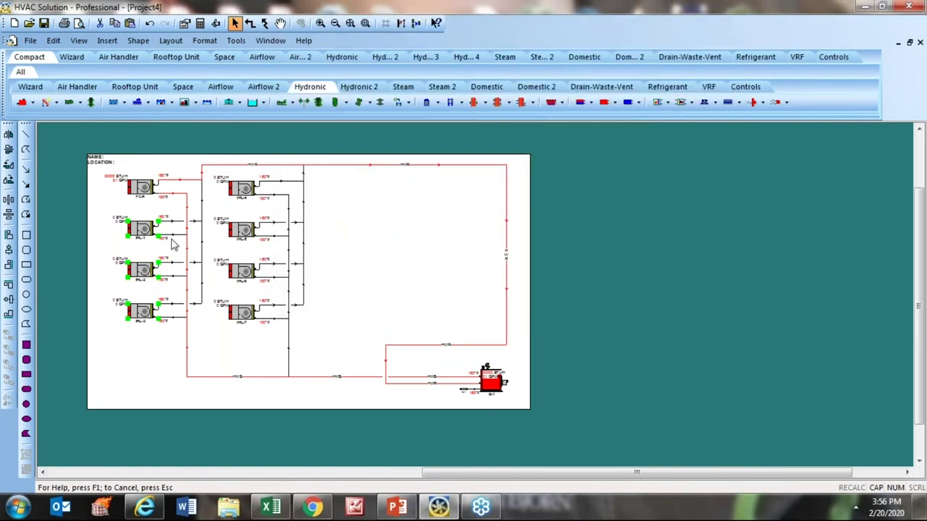
right_click(377, 245)
left_click(444, 133)
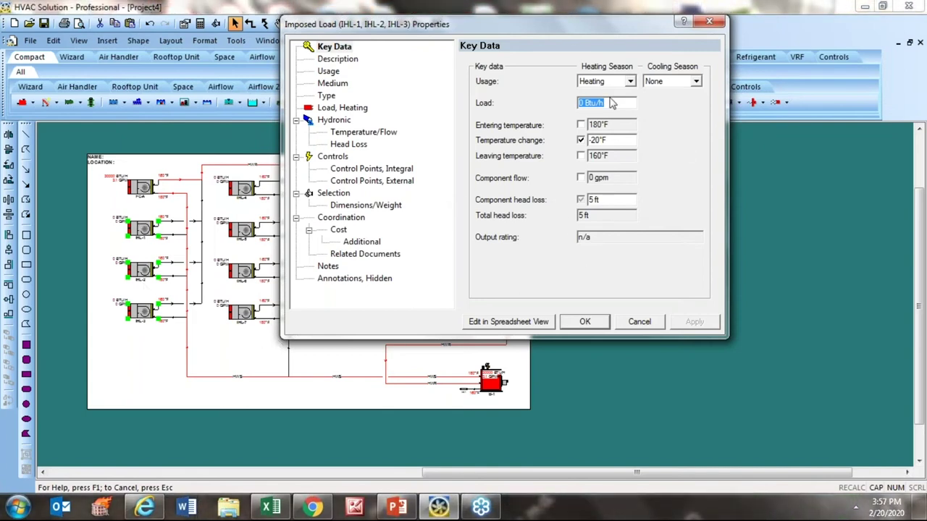
type("60000")
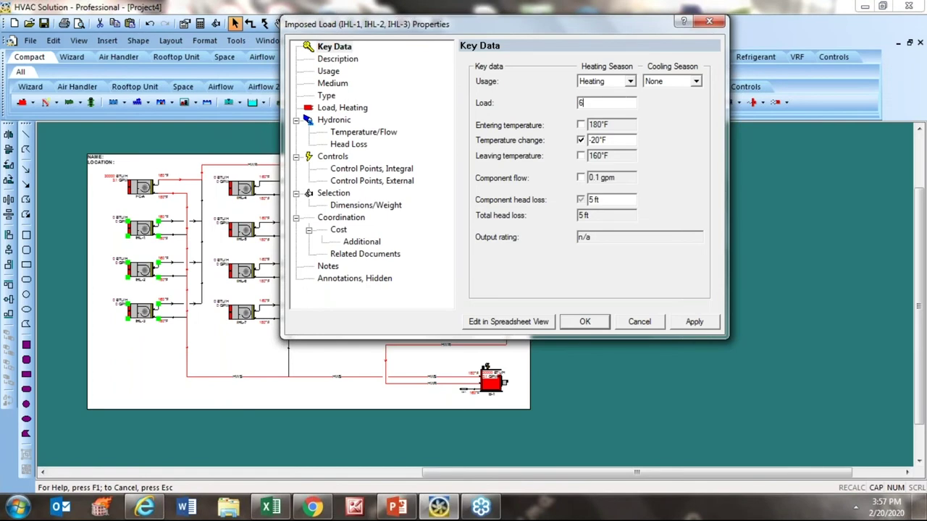
left_click(584, 322)
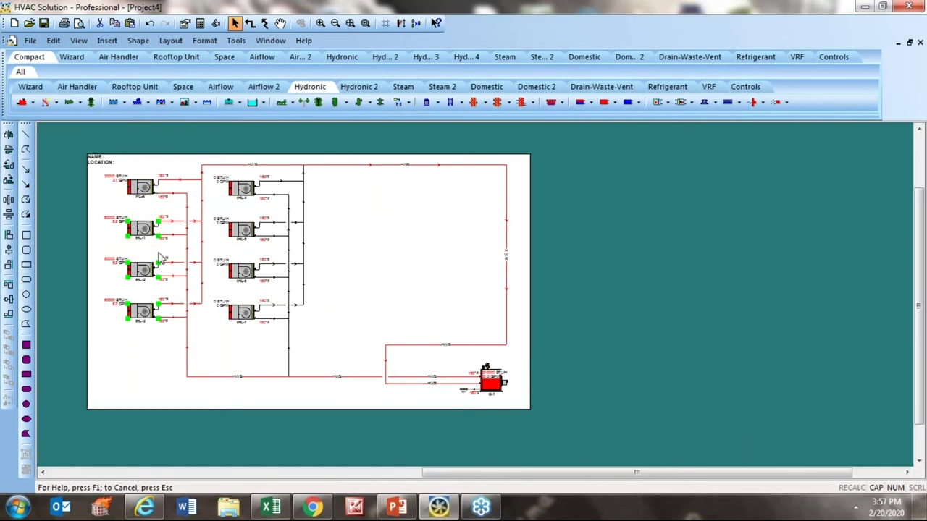
Set the heating load of fan coils IHL-4 and IHL-6 in the second column together to 100000 Btu/h
scroll(513, 406, "up", 4)
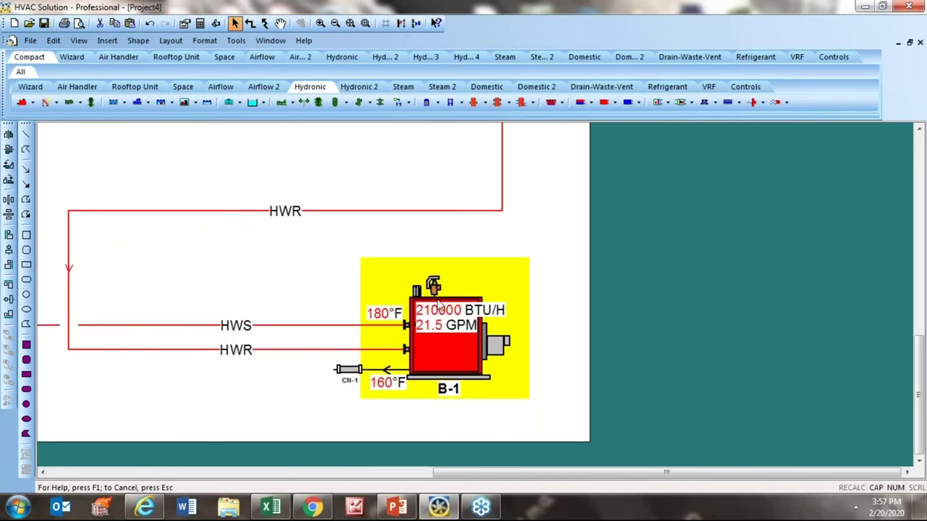
scroll(475, 349, "down", 4)
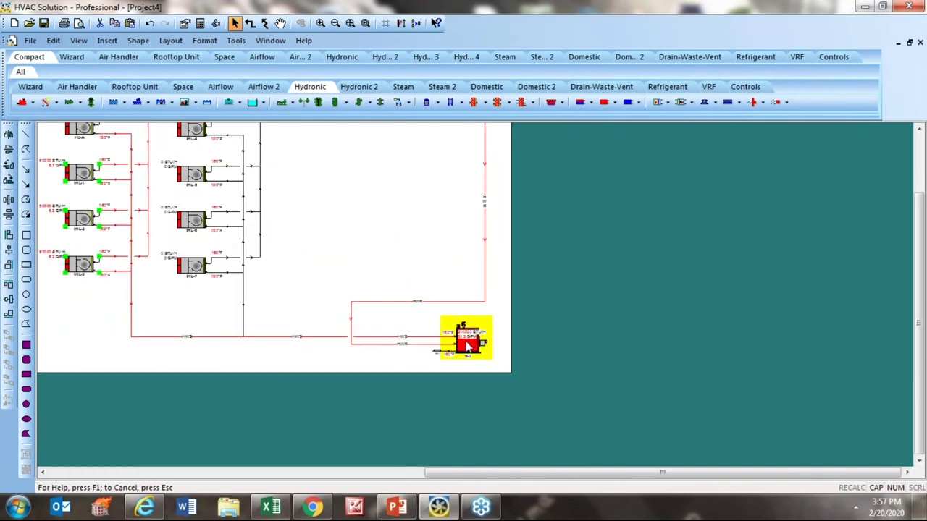
scroll(467, 348, "down", 1)
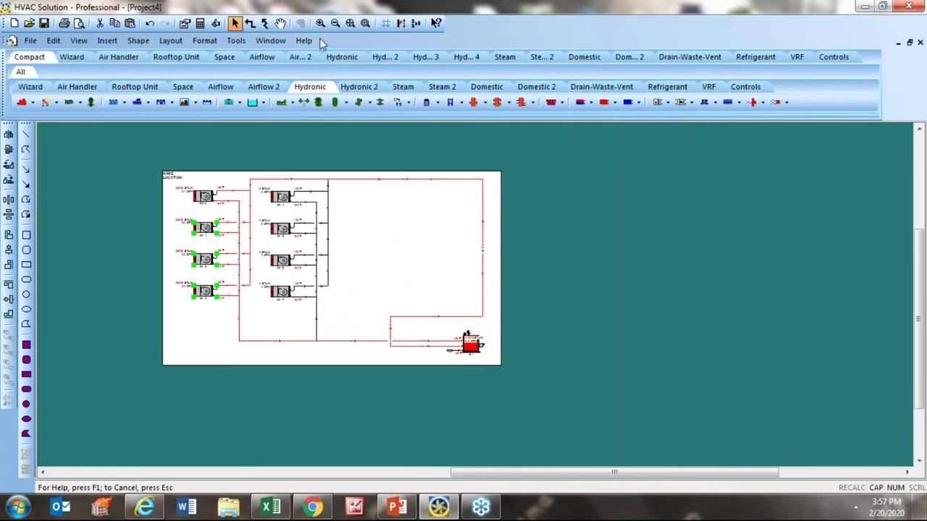
left_click(349, 23)
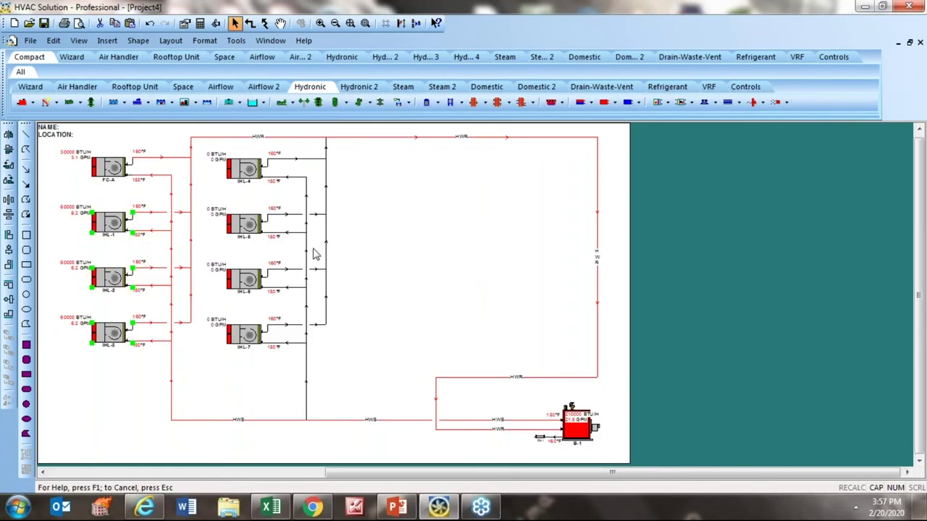
left_click(409, 232)
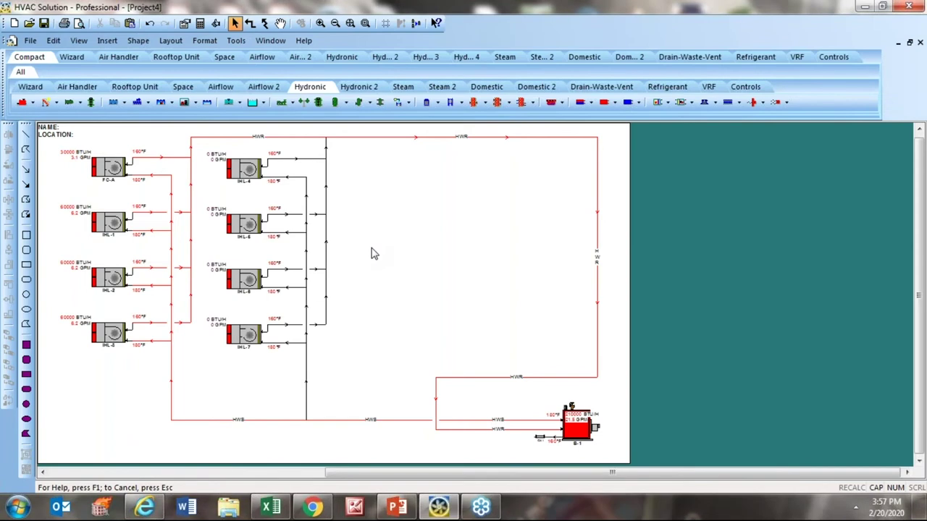
left_click(245, 170)
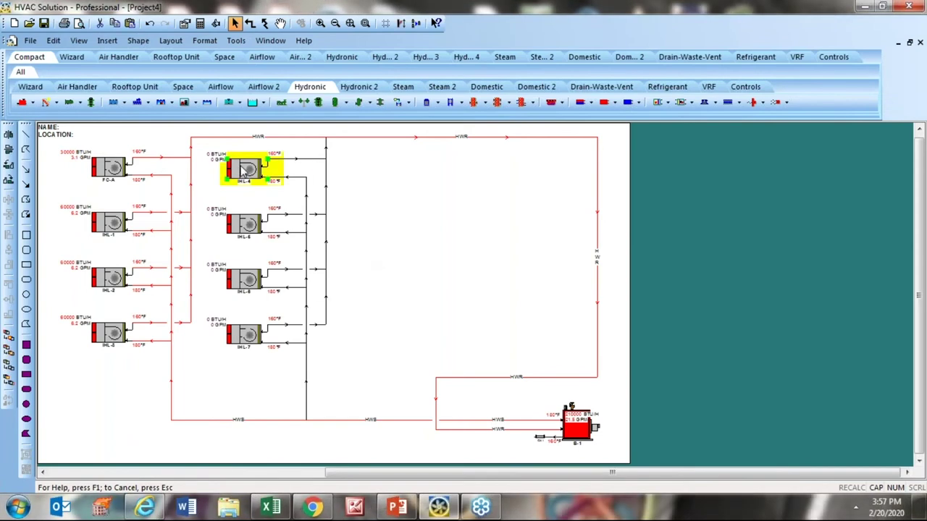
left_click(245, 283, "shift")
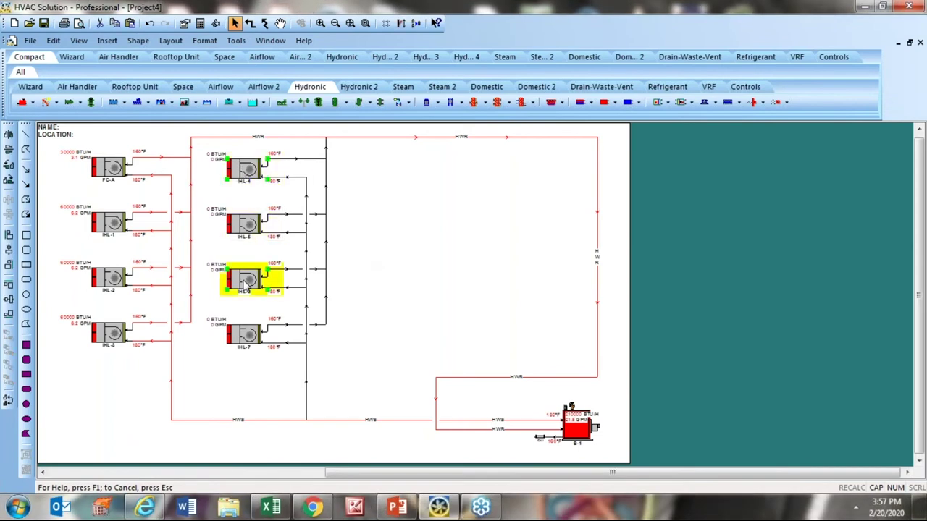
double_click(245, 284)
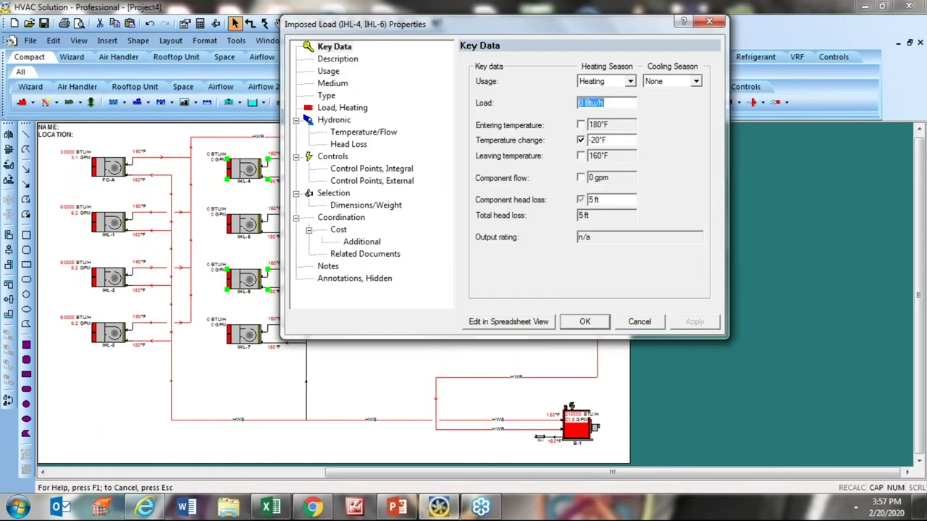
left_click_drag(482, 24, 527, 24)
type("1")
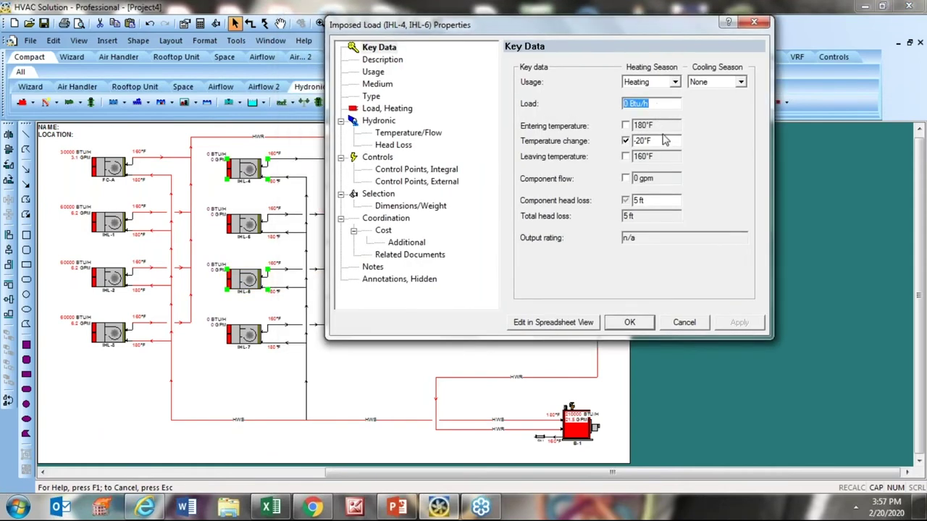
type("00000")
left_click(629, 322)
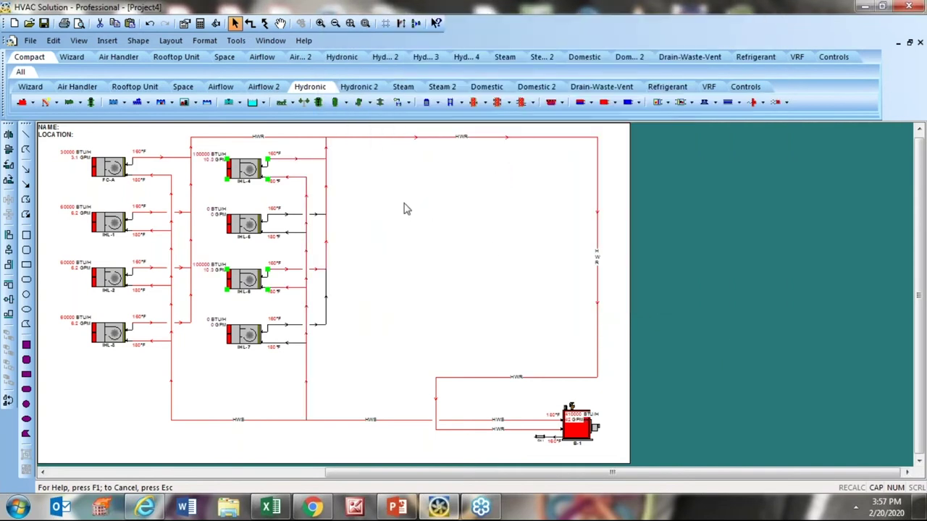
Set the heating load of fan coils IHL-5 and IHL-7 together to 90000 Btu/h and clear the selection
left_click(246, 234)
left_click(246, 337, "shift")
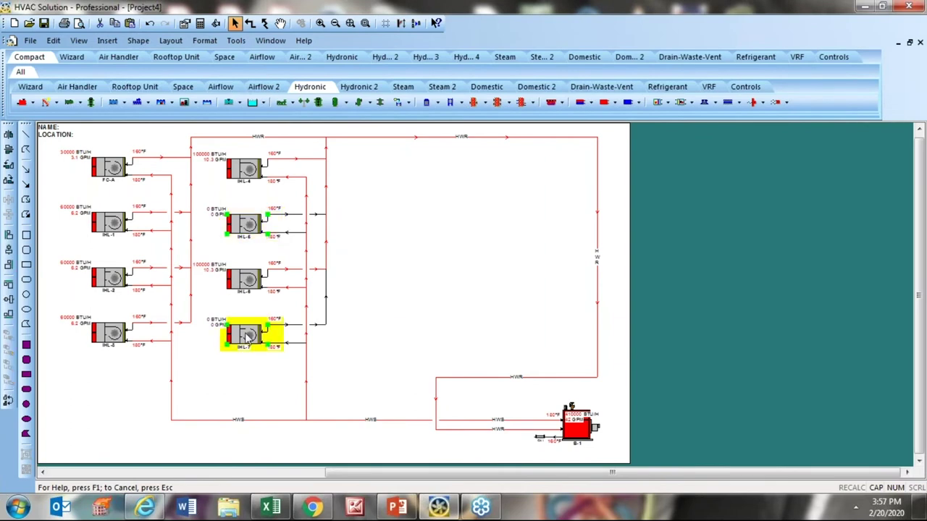
double_click(246, 337)
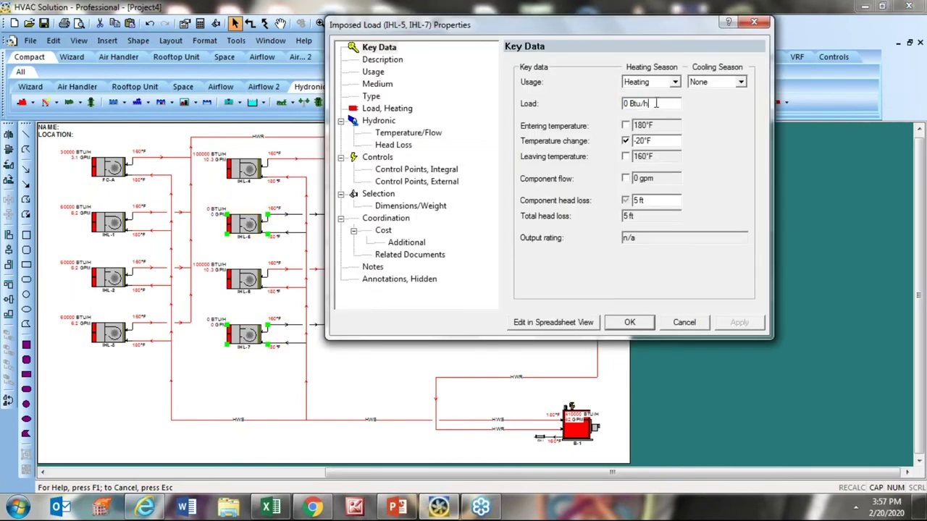
type("90000")
left_click(629, 323)
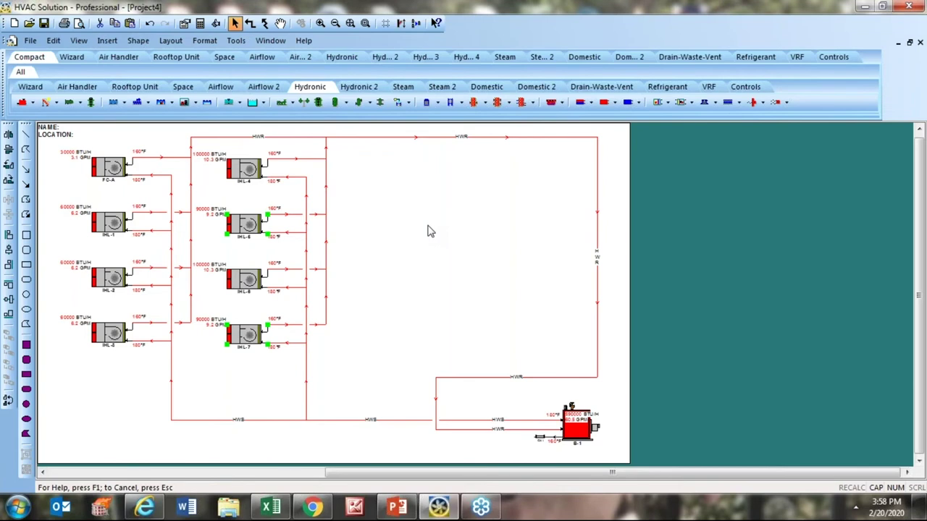
left_click(428, 232)
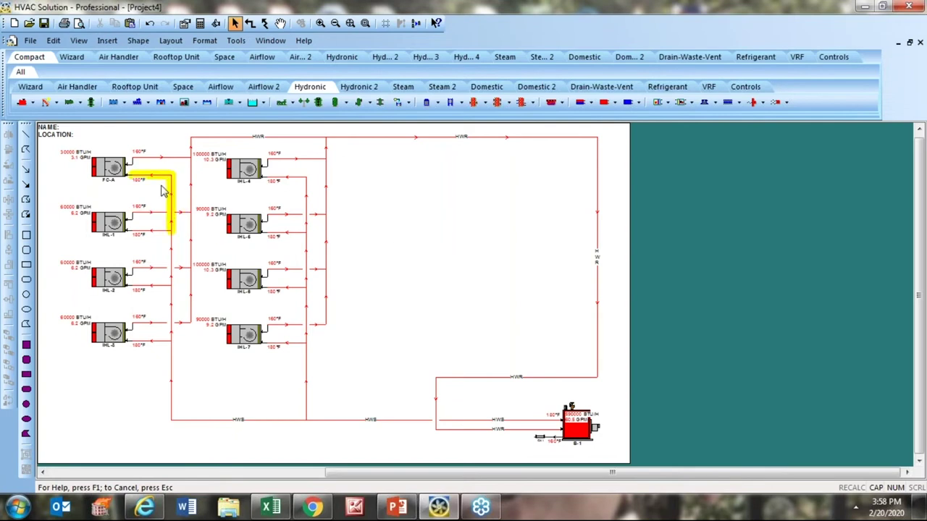
View the shared properties of all eight fan coils by choosing the Imposed Load, Hydronic type from the selected columns, without changing anything
left_click_drag(43, 141, 274, 385)
double_click(252, 337)
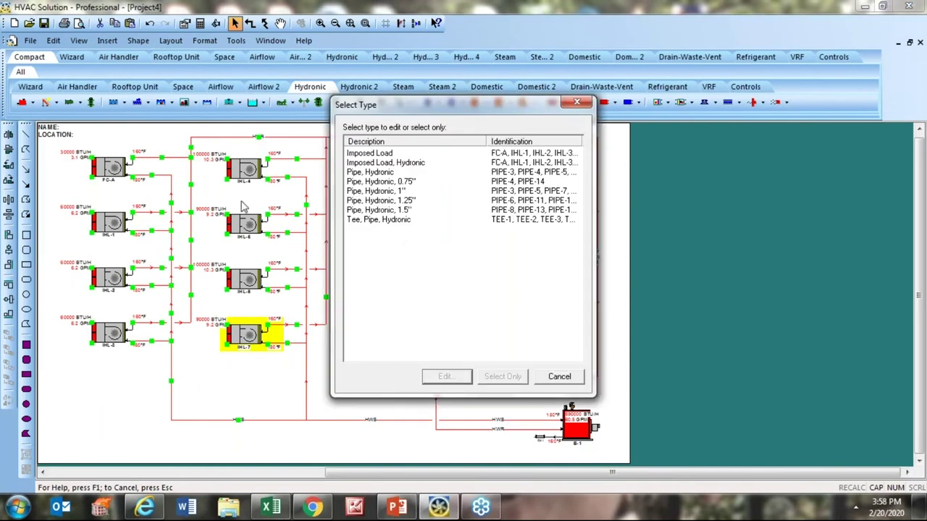
left_click(386, 163)
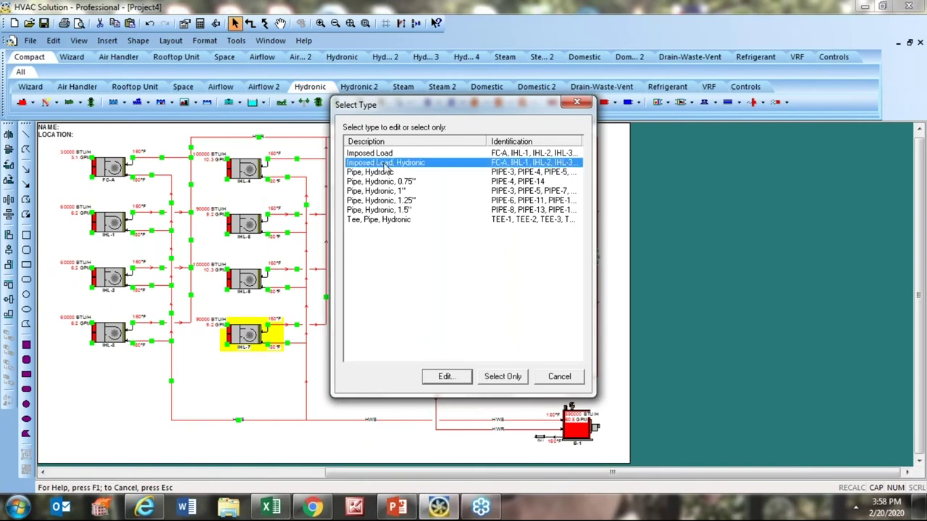
left_click(445, 375)
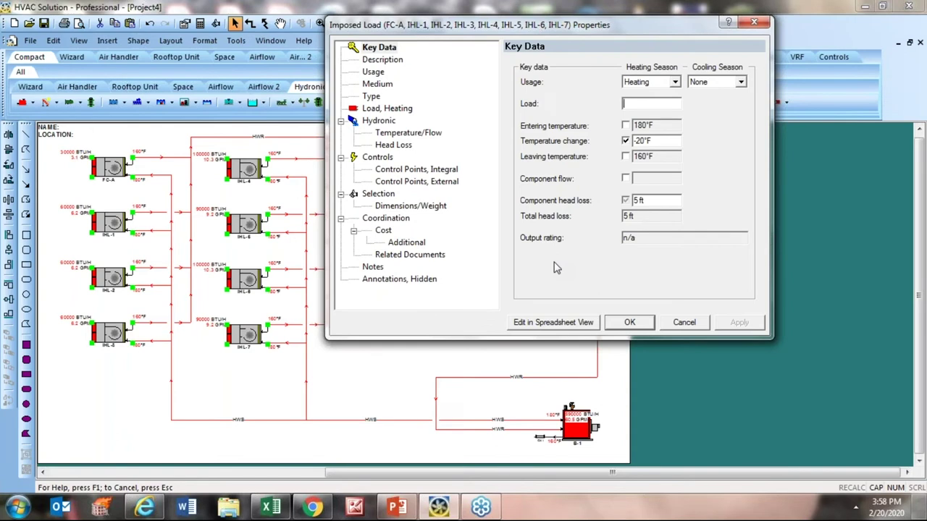
left_click(685, 324)
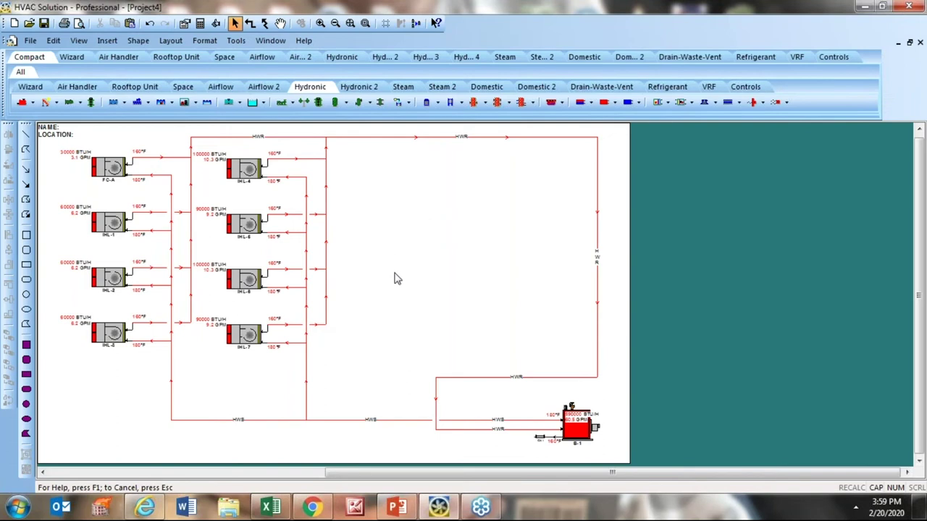
Reroute the HWR return pipe near boiler B-1 by moving its horizontal run higher and its vertical drop farther left
scroll(582, 467, "up", 3)
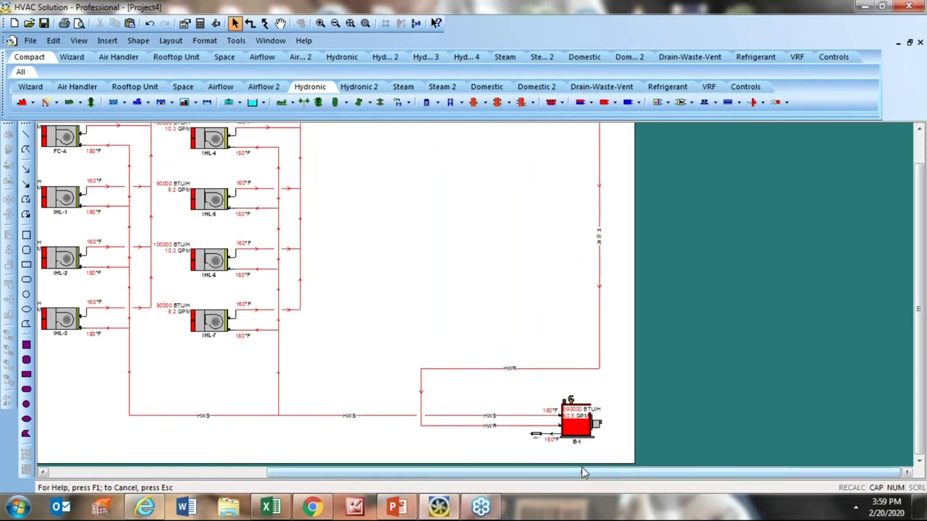
scroll(560, 472, "up", 1)
left_click(490, 313)
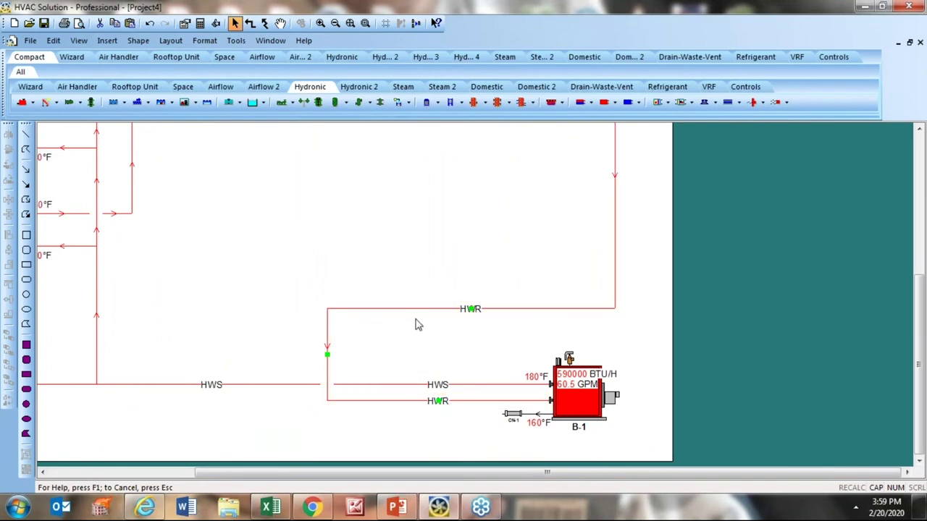
left_click_drag(472, 309, 471, 273)
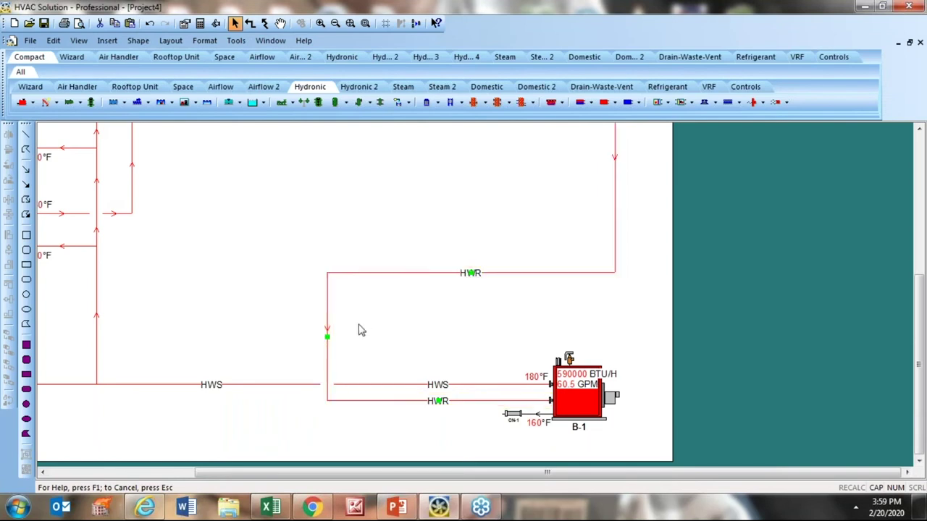
left_click_drag(322, 336, 301, 333)
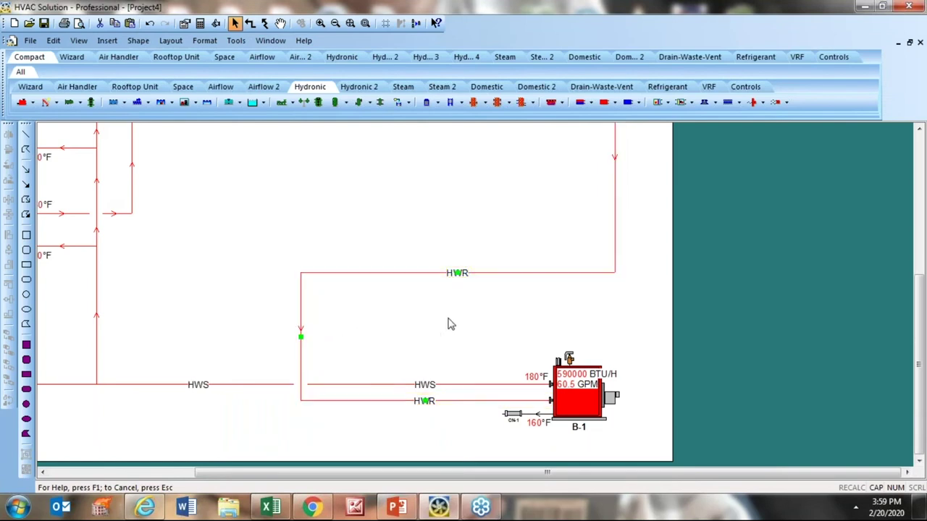
scroll(536, 382, "down", 5)
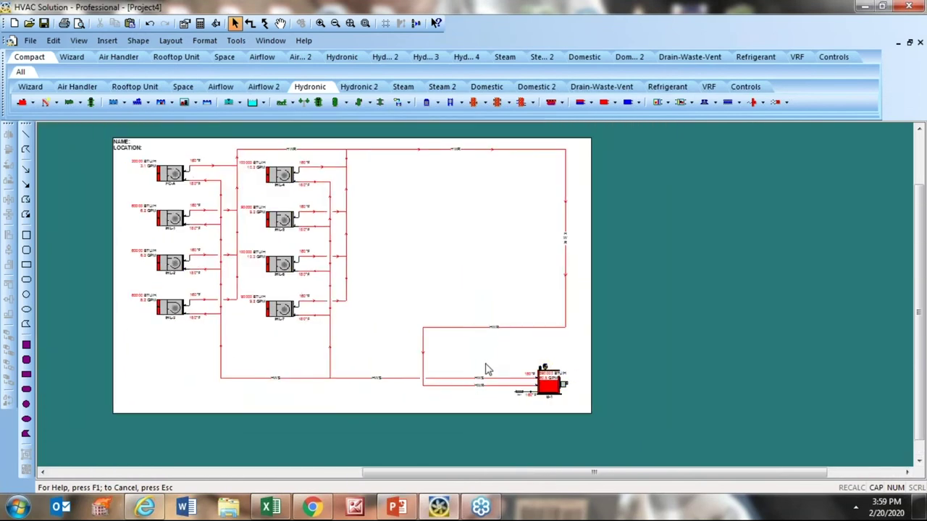
Insert a Vertical Close-Coupled Inline hydronic pump into the horizontal run of the HWR pipe above boiler B-1
scroll(487, 368, "up", 3)
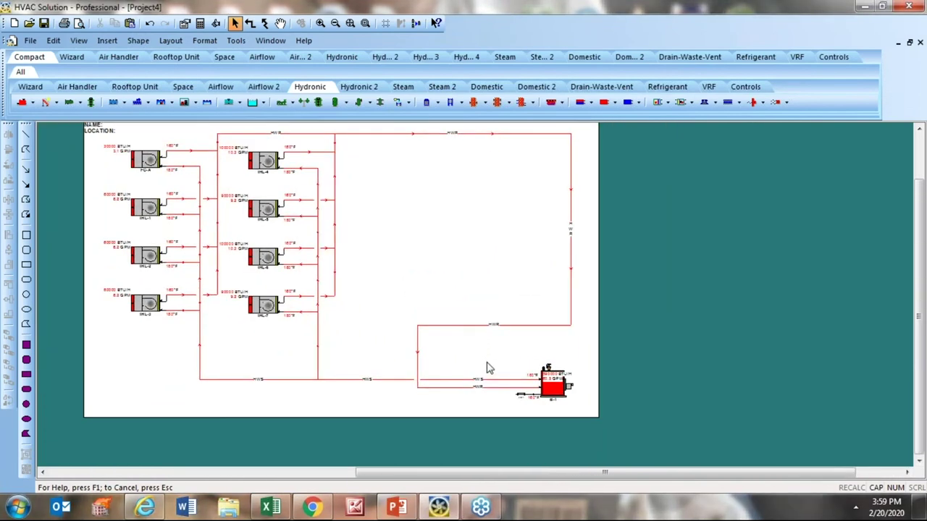
scroll(488, 368, "up", 3)
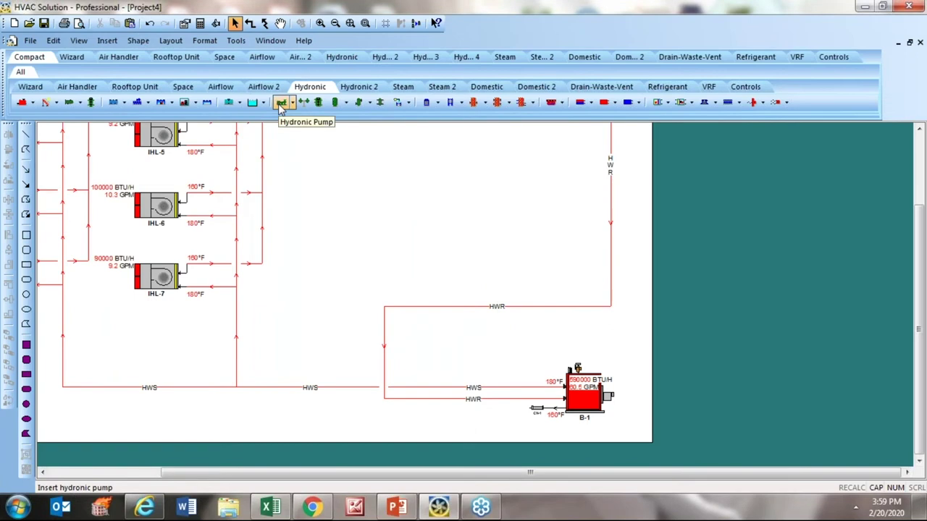
left_click(281, 106)
left_click(293, 103)
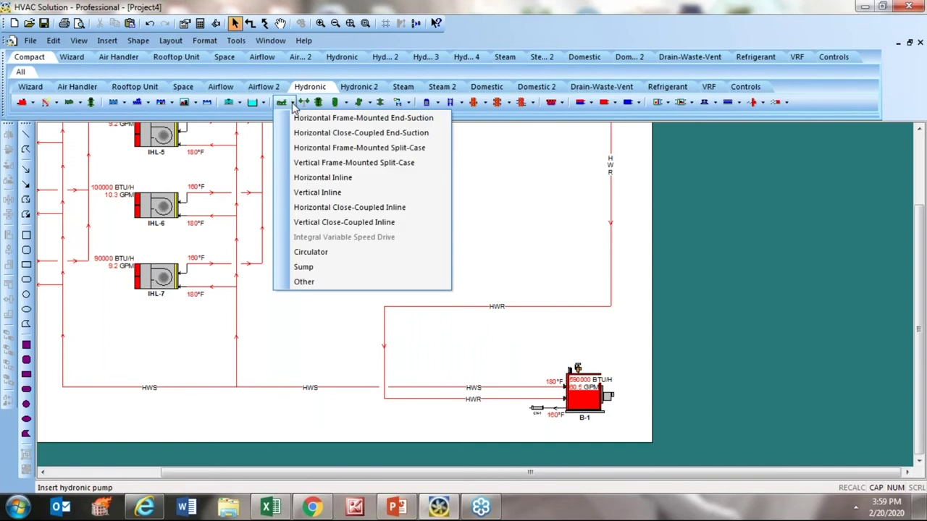
left_click(311, 229)
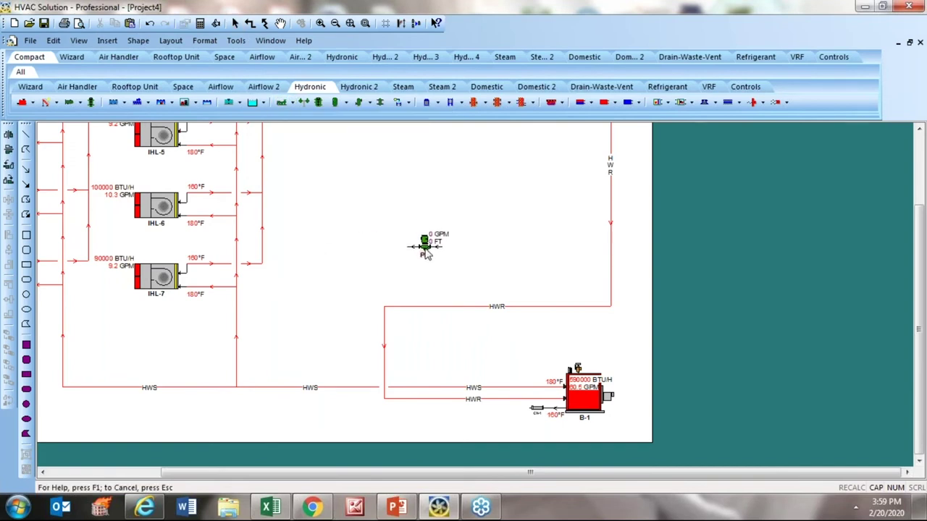
left_click(427, 305)
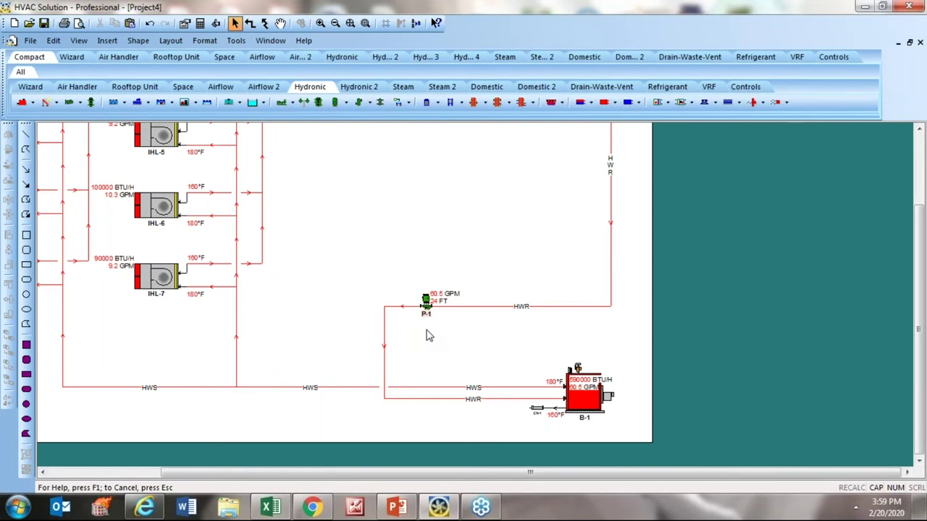
Copy pump P-1 and place the duplicate directly above it
scroll(443, 321, "up", 2)
left_click(423, 301)
right_click(423, 302)
left_click(456, 88)
right_click(424, 171)
left_click(455, 103)
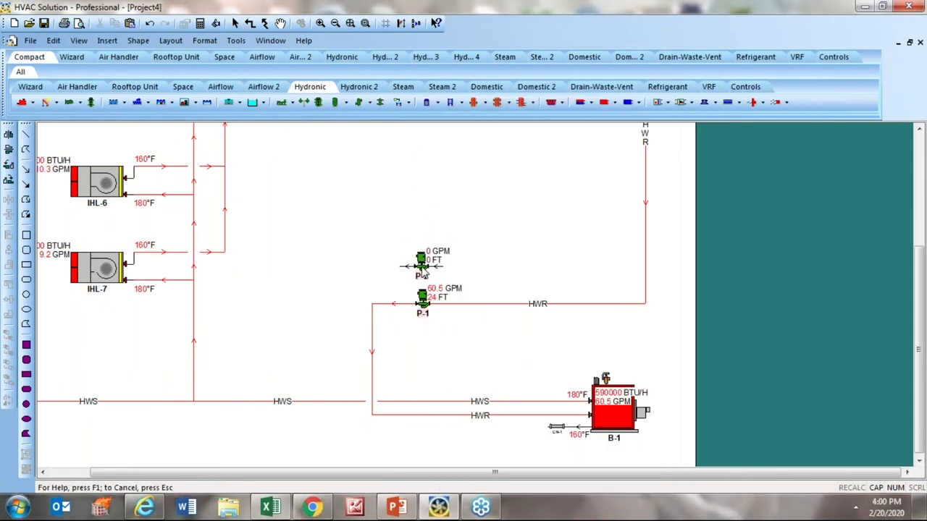
left_click(423, 270)
Pipe the upper pump in parallel with P-1 by connecting its outlet and inlet to the HWR line on either side
left_click(417, 269)
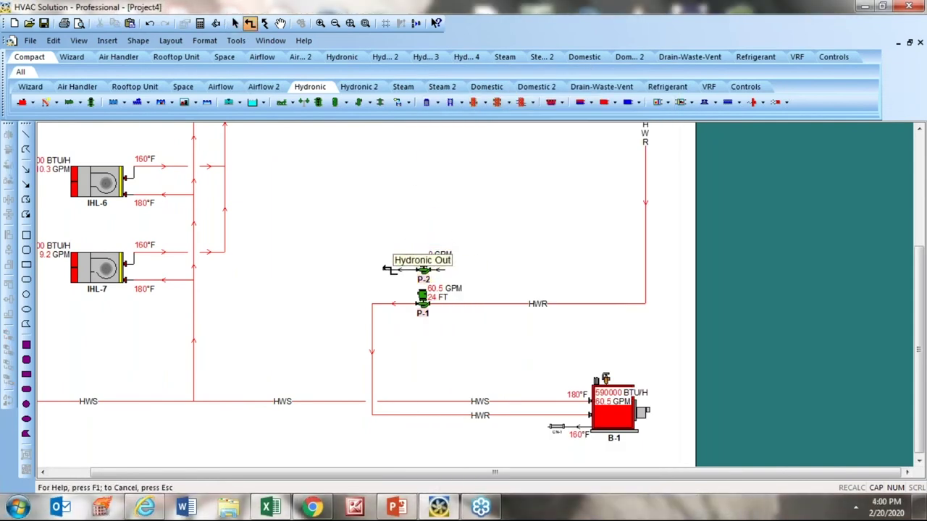
left_click(384, 304)
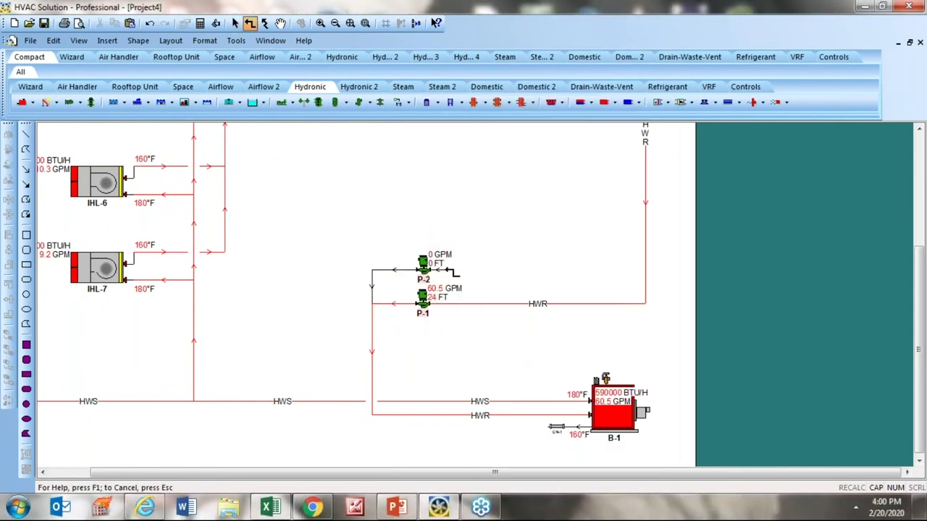
left_click(449, 269)
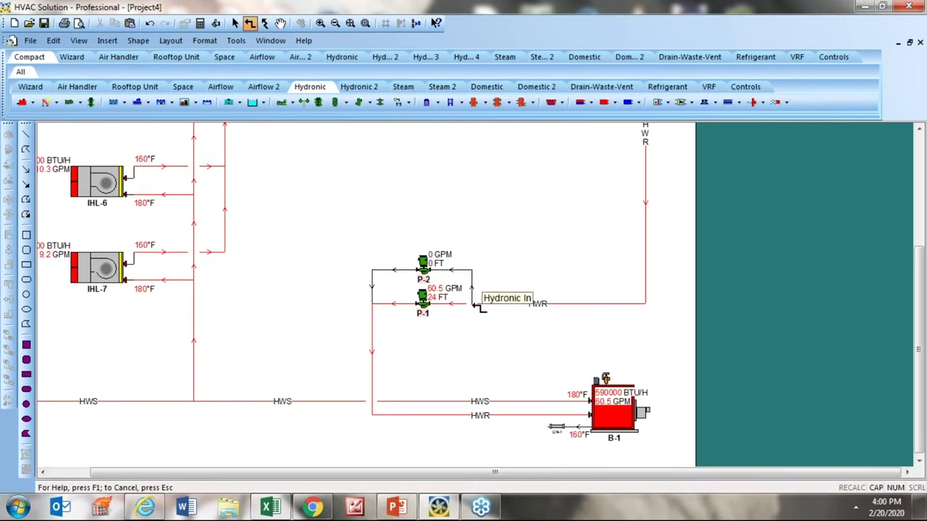
left_click(475, 304)
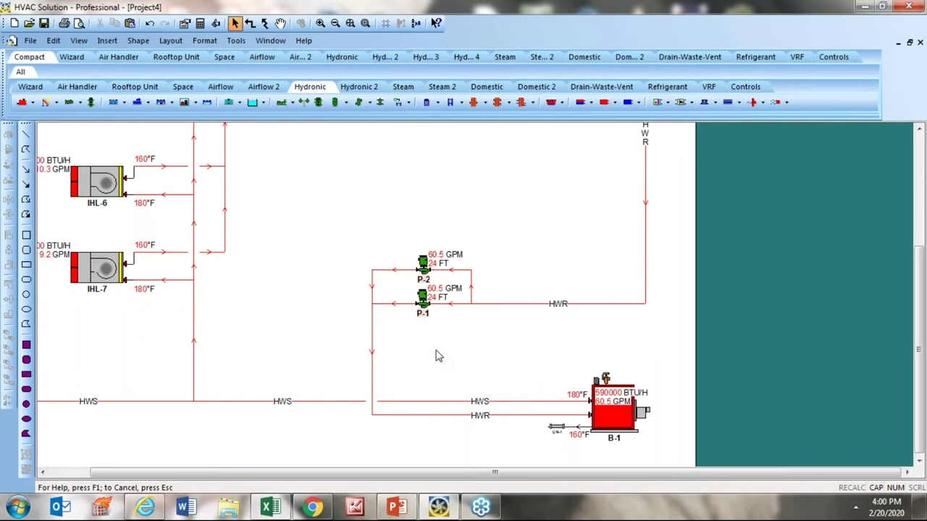
Examine the flow and head values of the two parallel pumps and the load and flow of boiler B-1
scroll(425, 338, "up", 2)
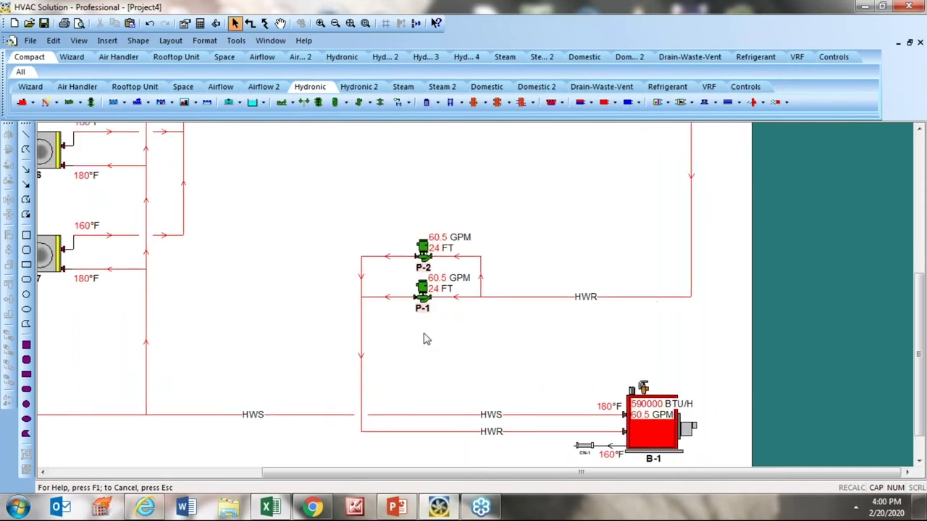
scroll(399, 306, "down", 2)
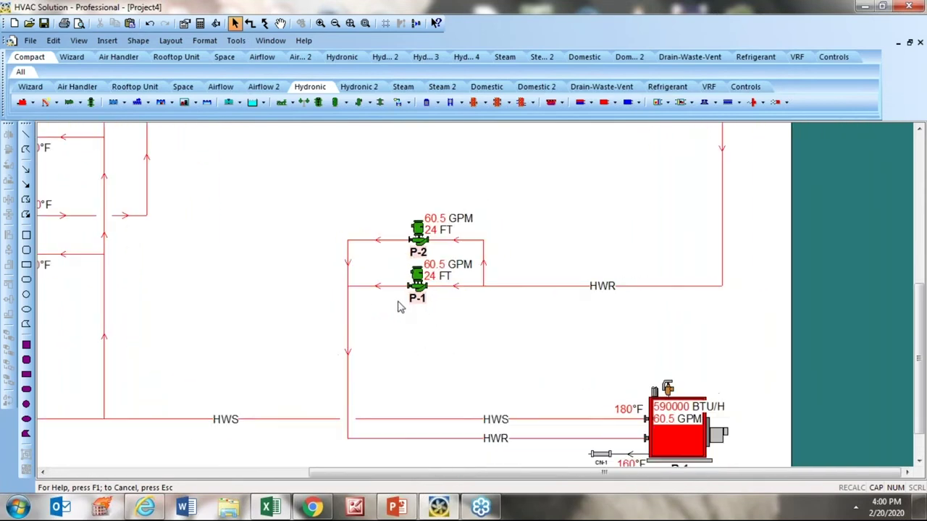
scroll(420, 322, "down", 1)
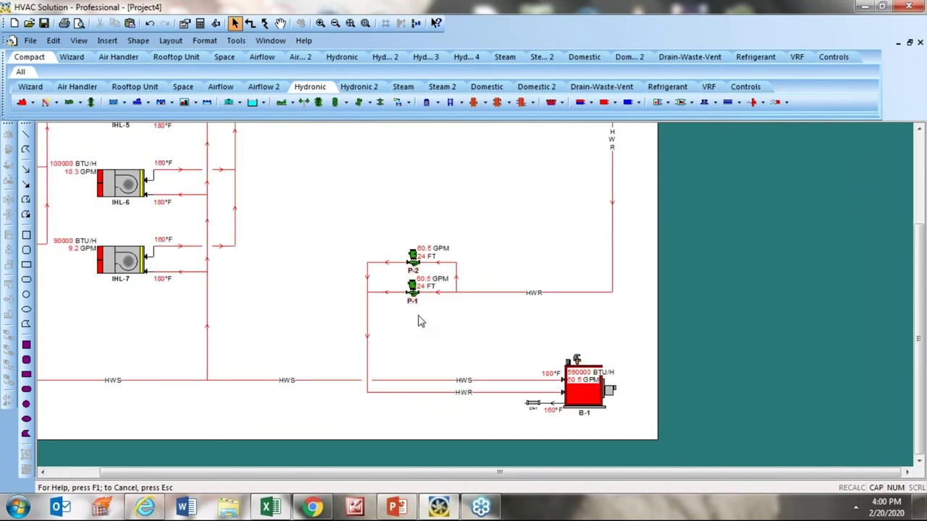
scroll(442, 348, "down", 1)
scroll(572, 427, "up", 4)
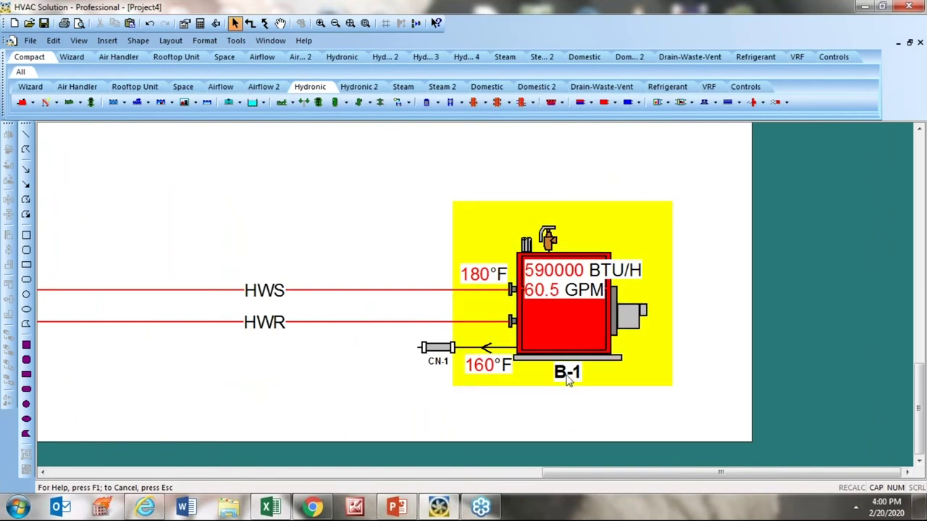
scroll(575, 386, "down", 2)
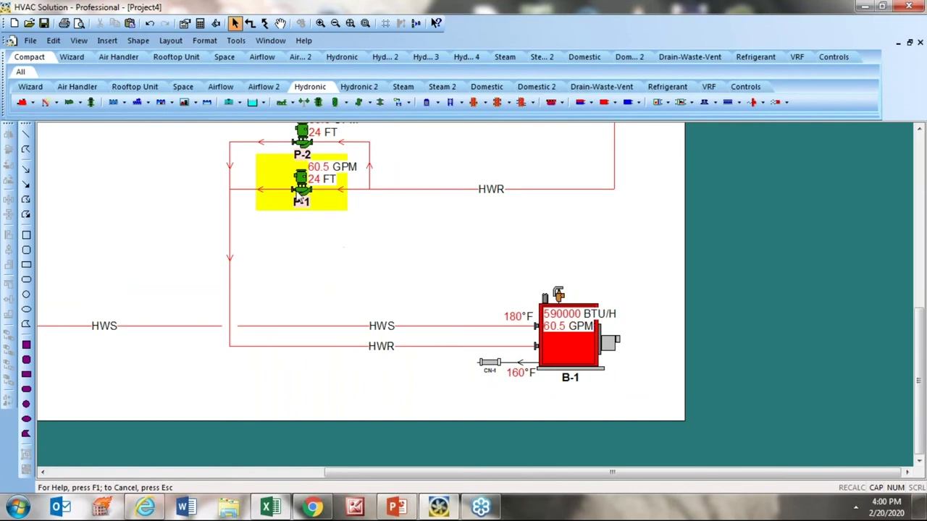
scroll(289, 222, "up", 3)
scroll(302, 236, "down", 4)
scroll(304, 236, "down", 1)
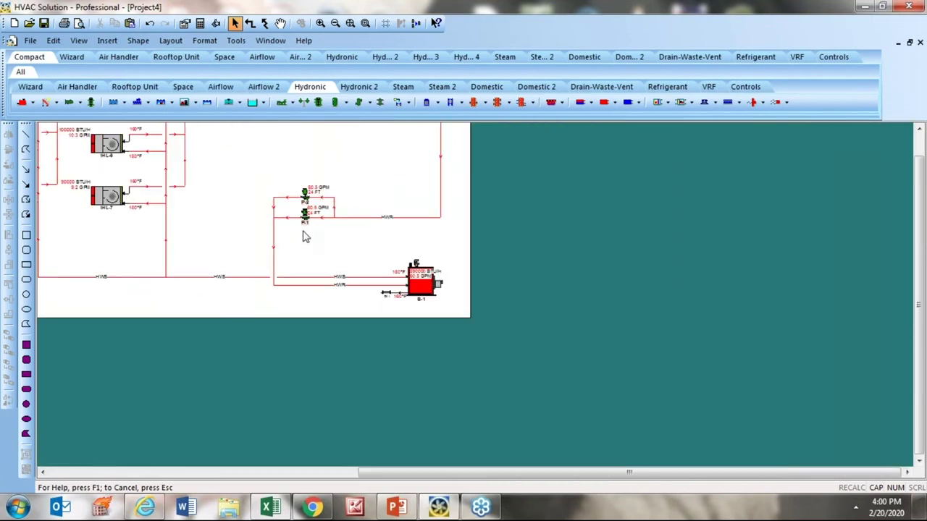
left_click(350, 24)
scroll(598, 369, "up", 3)
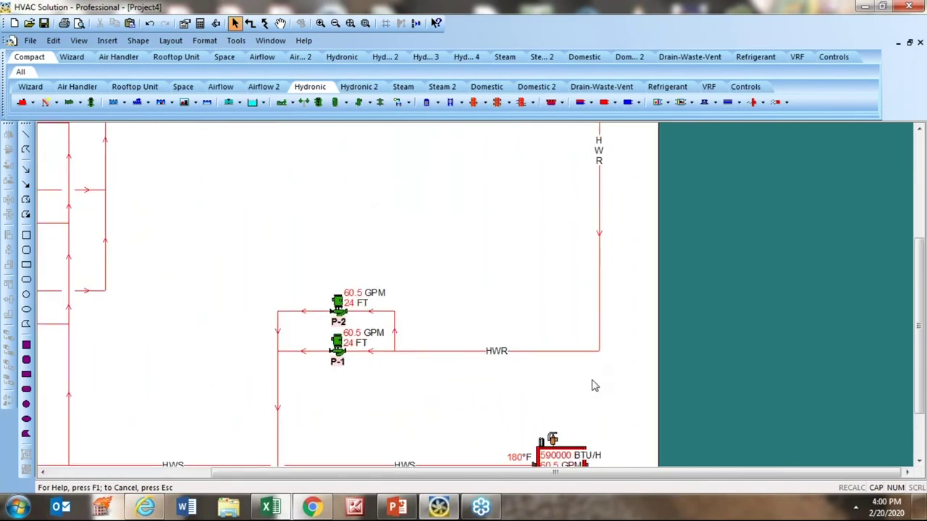
scroll(591, 386, "up", 2)
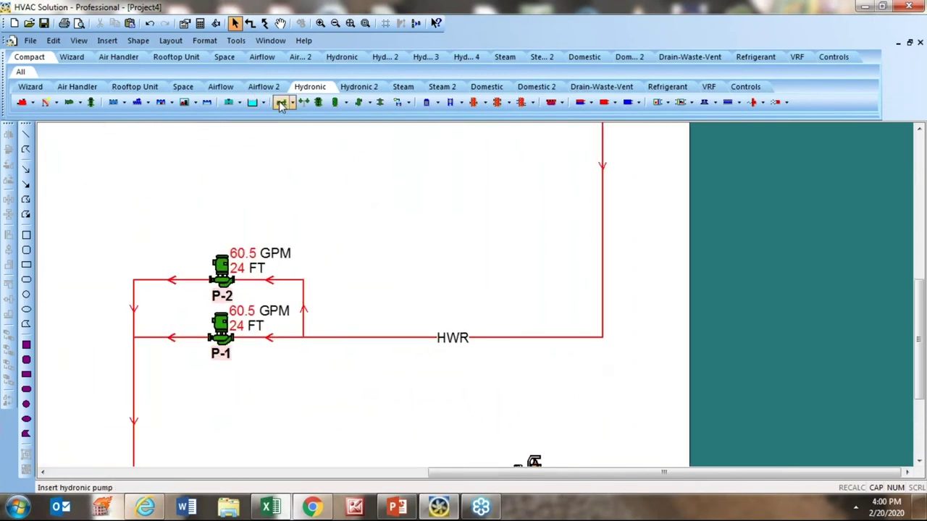
left_click(369, 103)
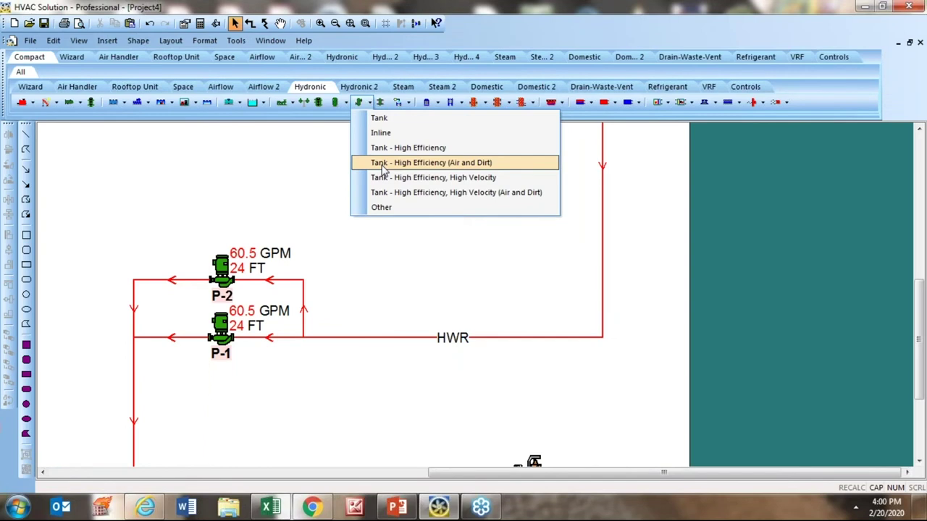
left_click(380, 118)
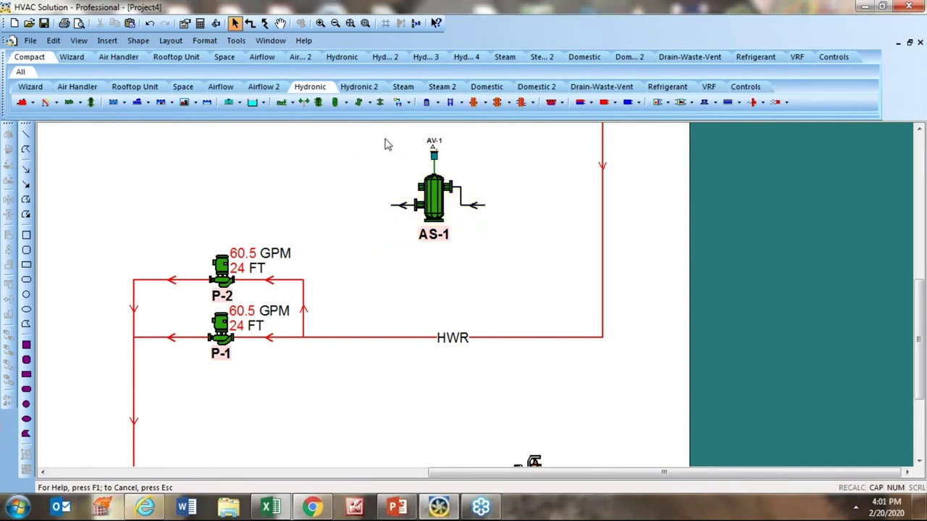
right_click(493, 252)
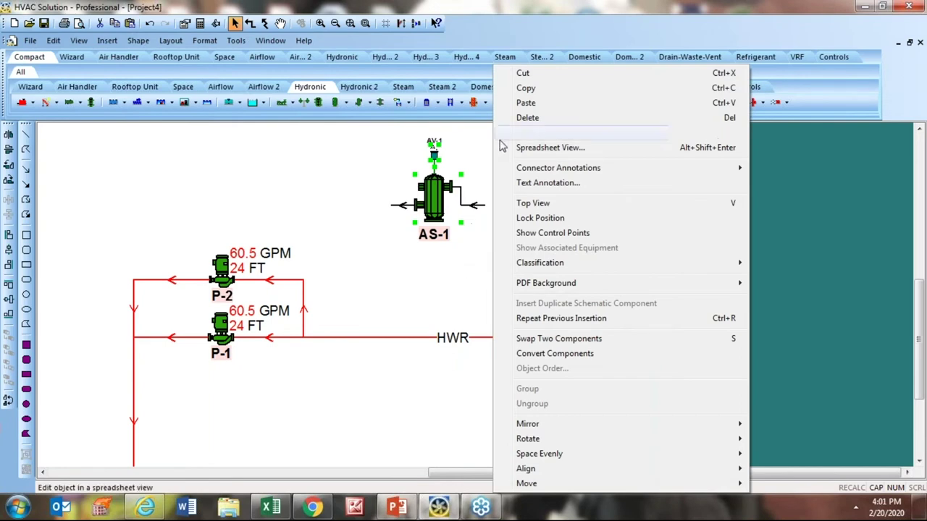
left_click(538, 118)
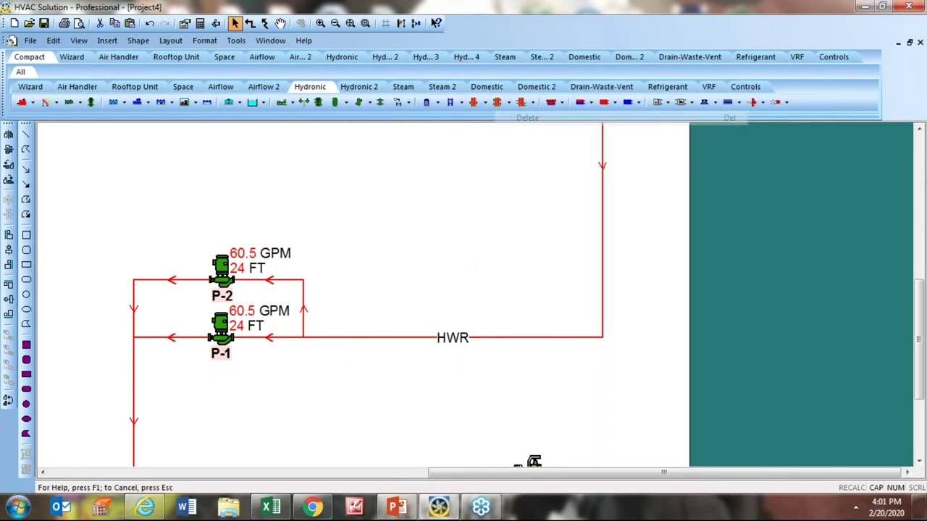
Insert a Tank - High Efficiency (Air and Dirt) air separator into the HWR pipe upstream of the pumps and view its key data
left_click(362, 103)
left_click(406, 159)
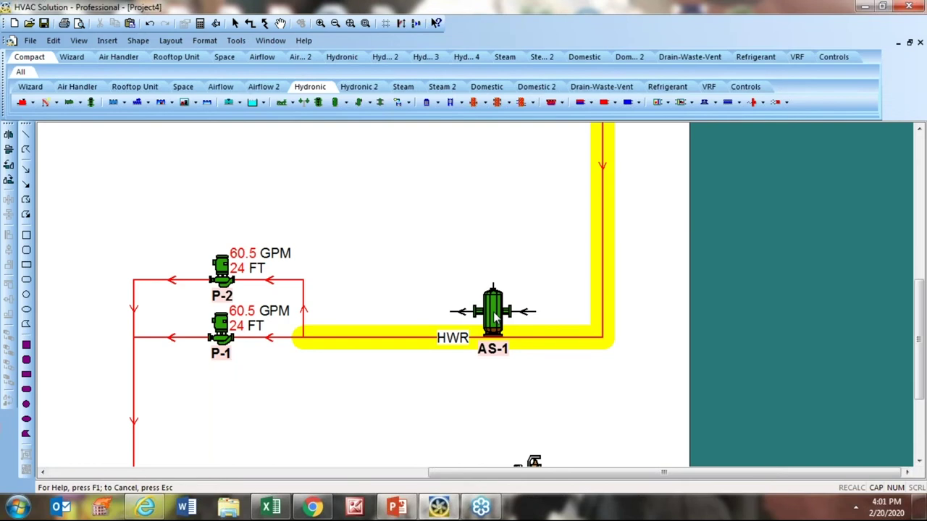
left_click(495, 312)
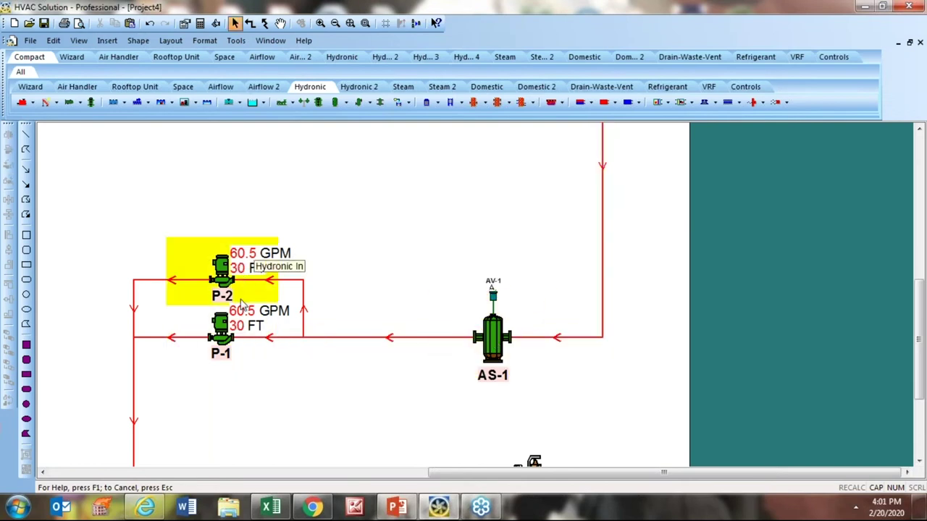
double_click(492, 344)
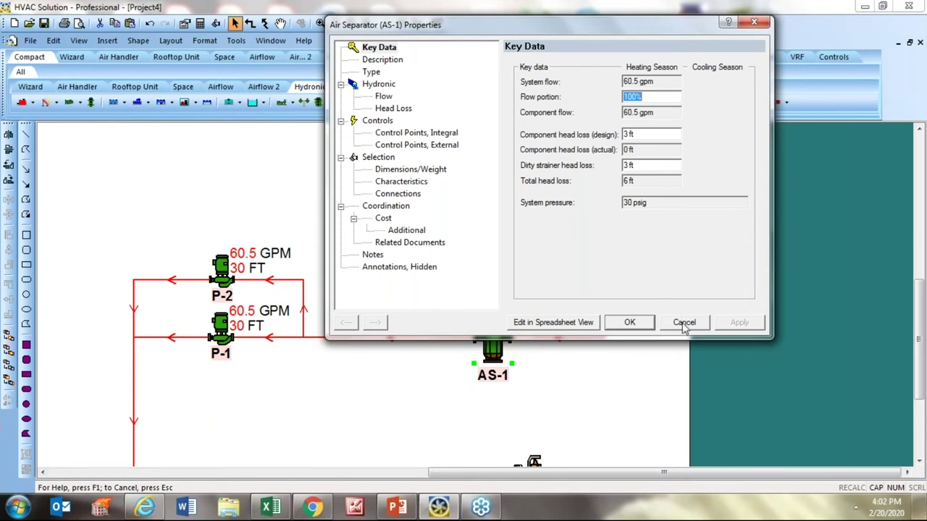
left_click(629, 322)
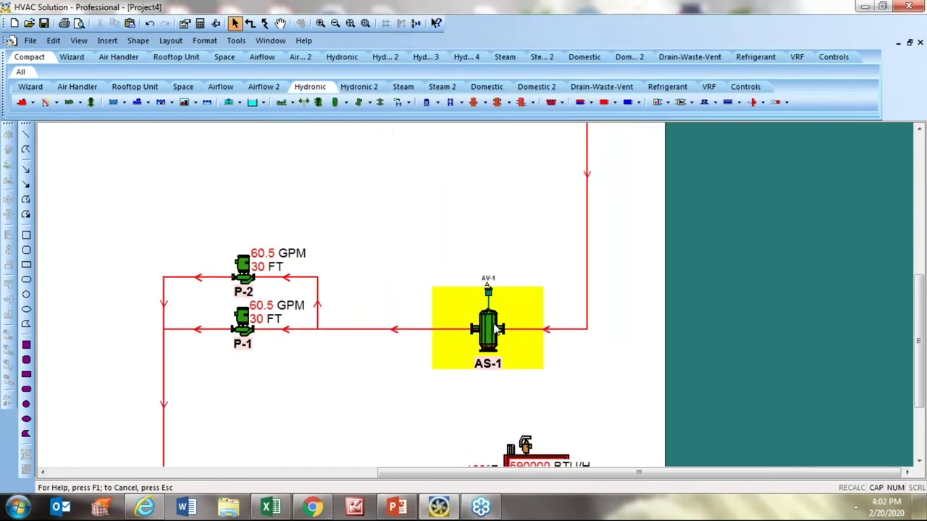
Add a reduced-size Vertical Bladder, Full Expansion tank below the HWR line and pipe it in between the air separator and the pumps
left_click(347, 103)
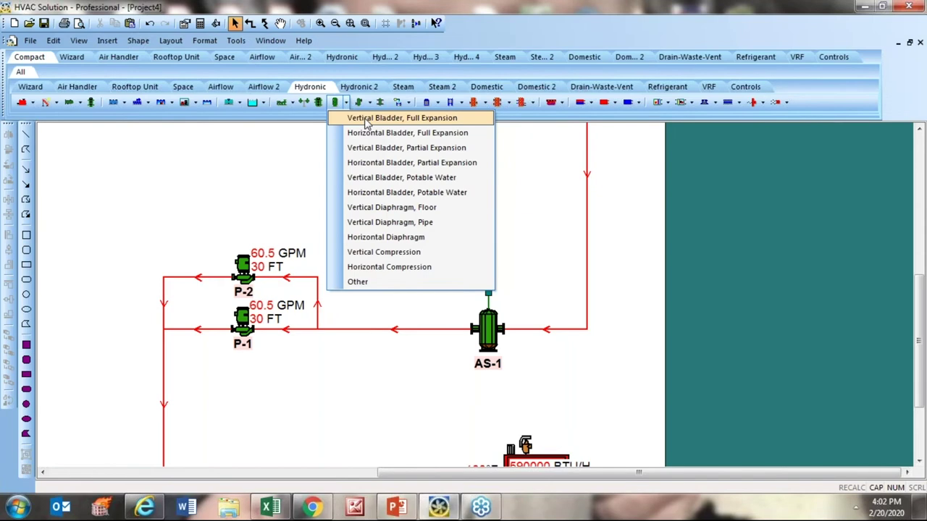
left_click(366, 118)
left_click(391, 227)
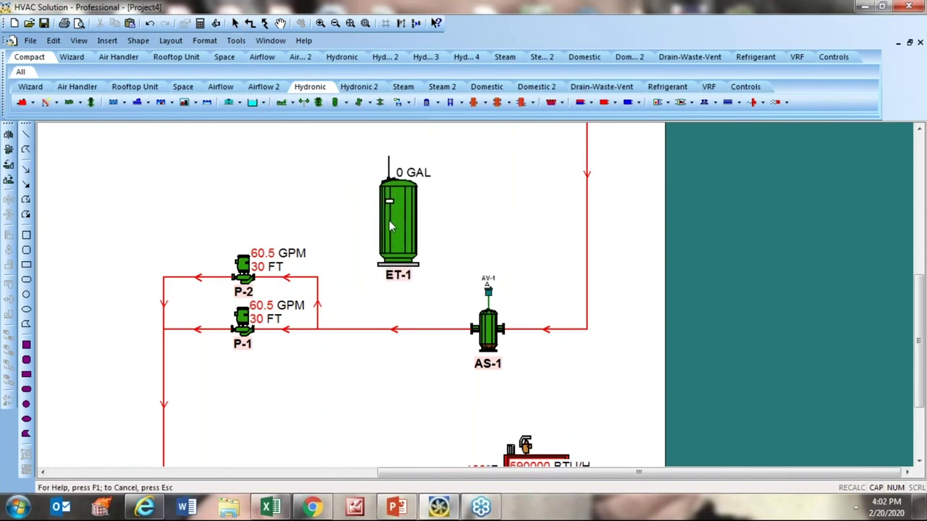
left_click(398, 215)
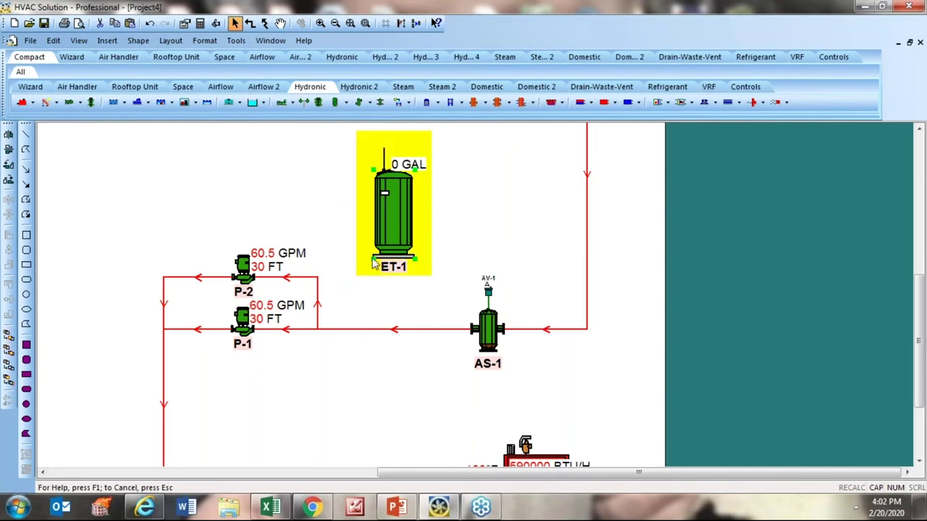
left_click_drag(374, 262, 394, 317)
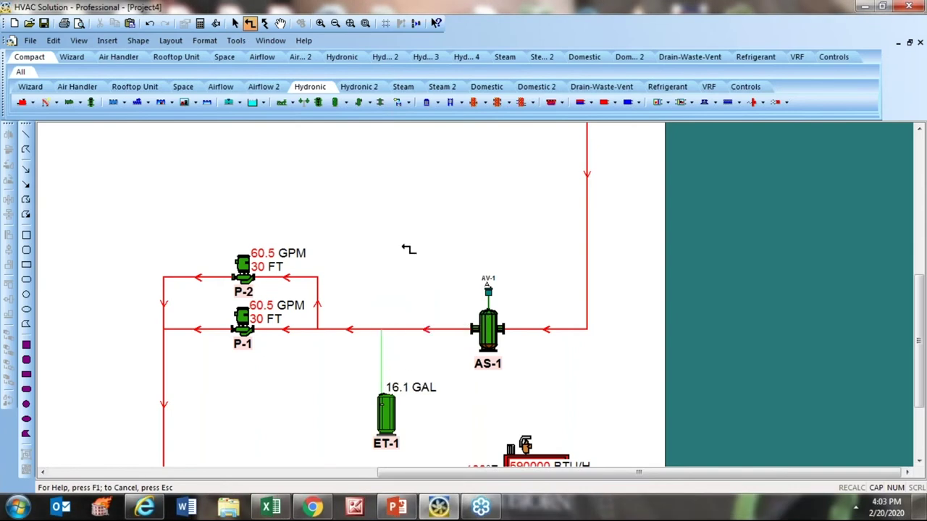
scroll(419, 396, "down", 1)
key("Escape")
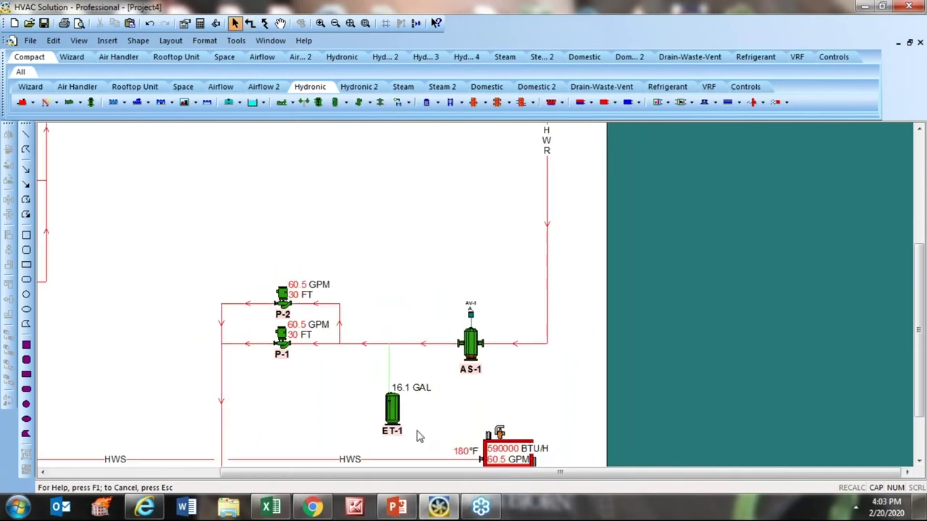
Examine the expansion tank volume, the pump values and the overall piping schematic
scroll(370, 434, "up", 1)
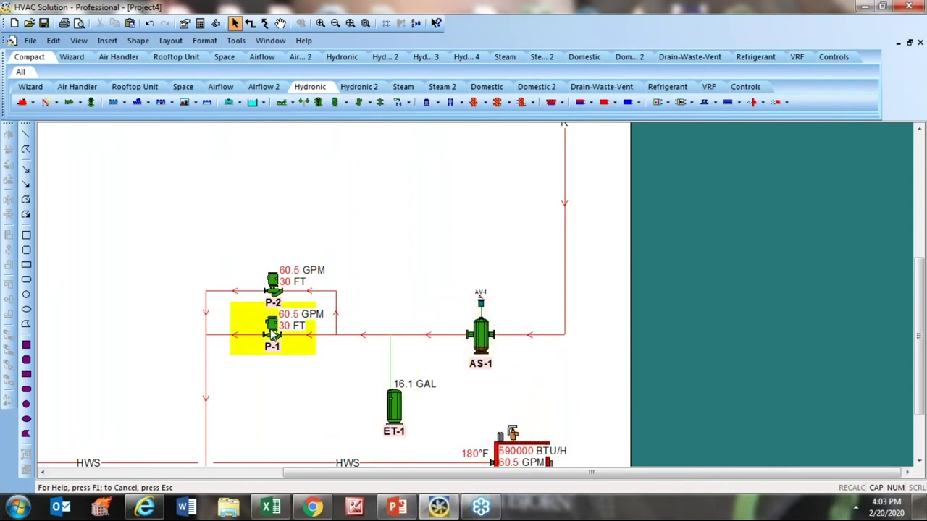
scroll(410, 409, "up", 1)
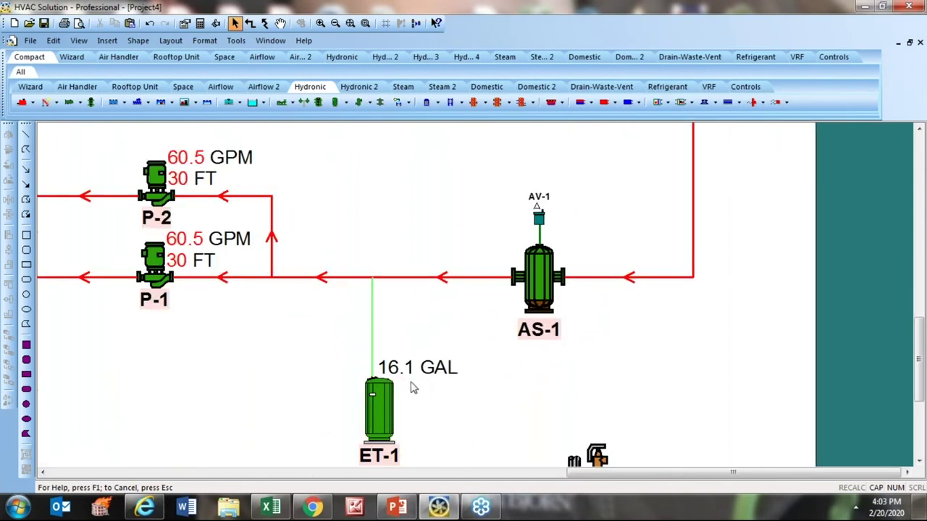
scroll(413, 386, "down", 2)
scroll(413, 388, "down", 1)
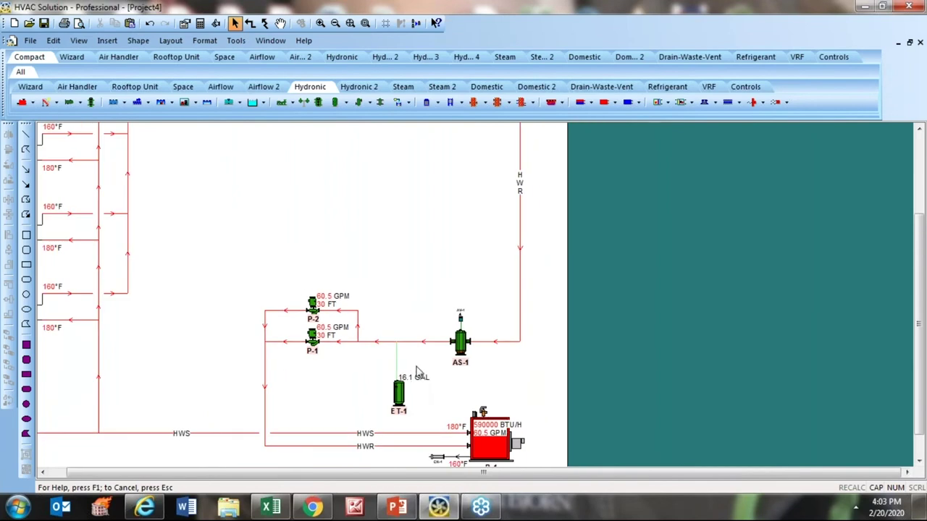
scroll(416, 390, "down", 3)
scroll(278, 278, "up", 2)
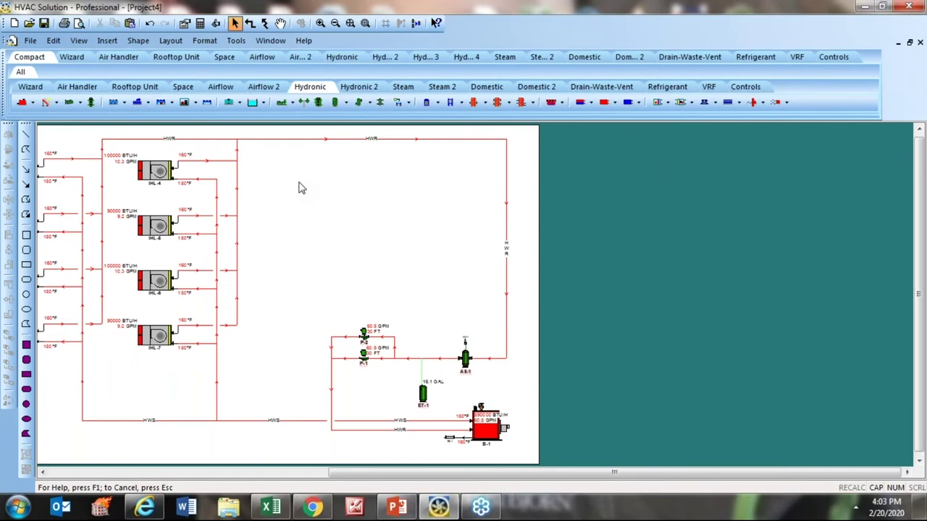
Try a third pump in the HWS pipe between the fan coil branches and the boiler, and delete it
left_click(281, 101)
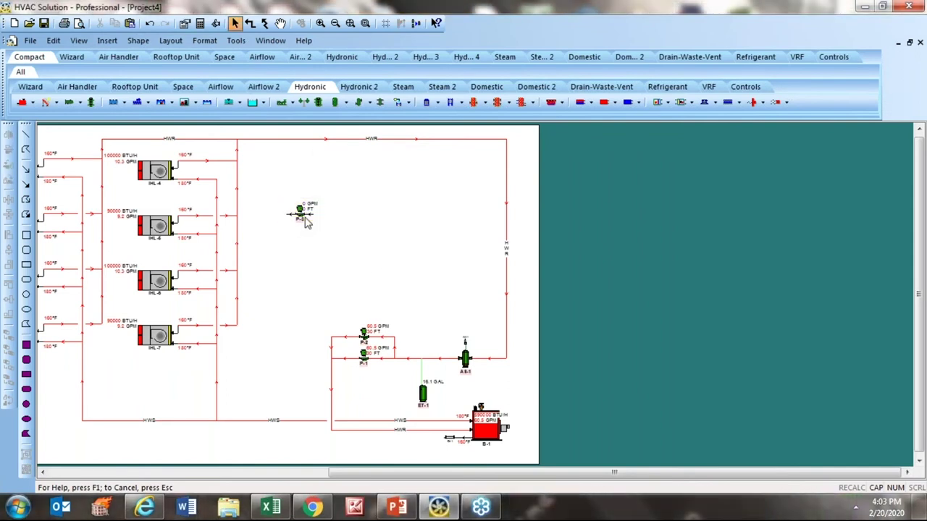
left_click_drag(301, 217, 284, 424)
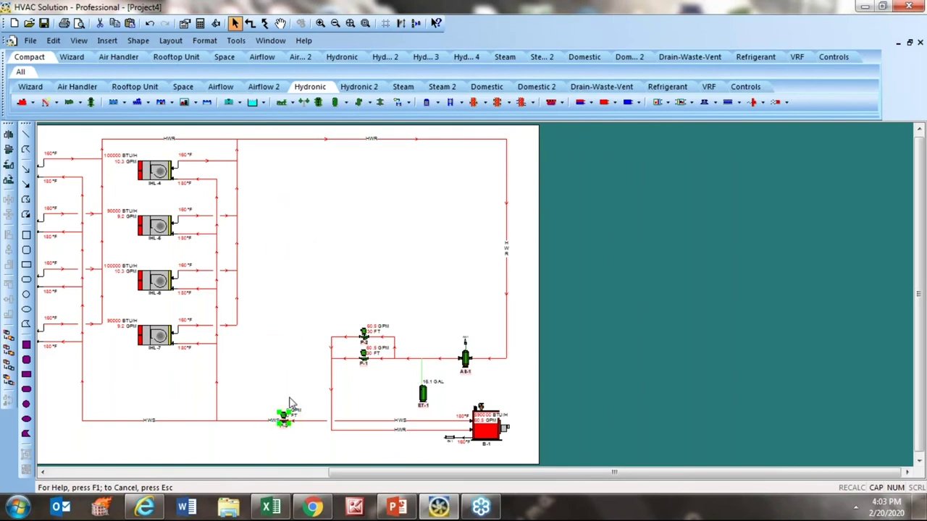
scroll(298, 443, "up", 4)
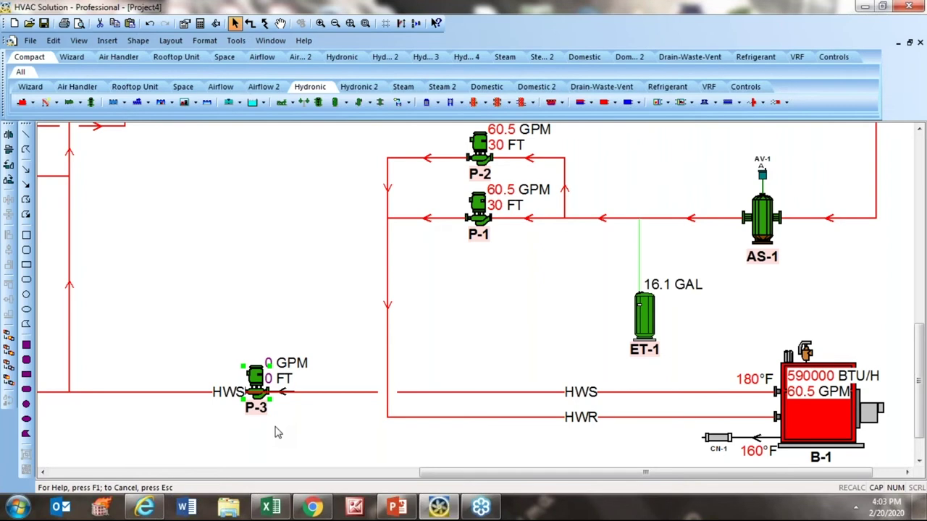
right_click(257, 383)
left_click(340, 119)
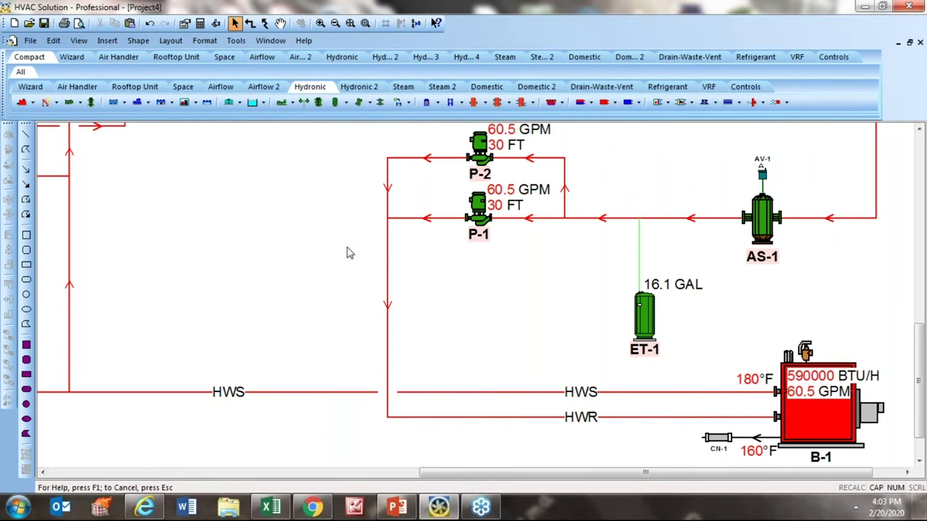
Select the entire schematic and add Diameter connector annotations to all pipes
left_click(350, 23)
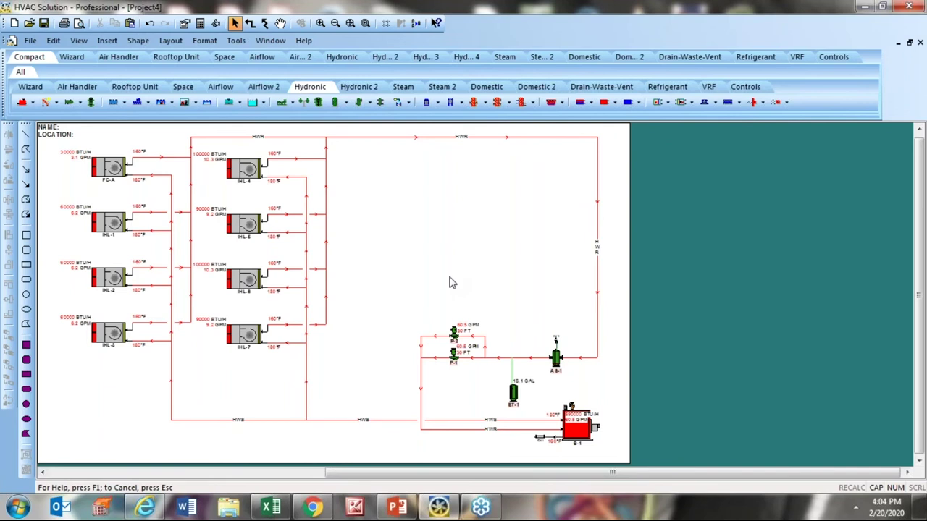
key("ctrl+a")
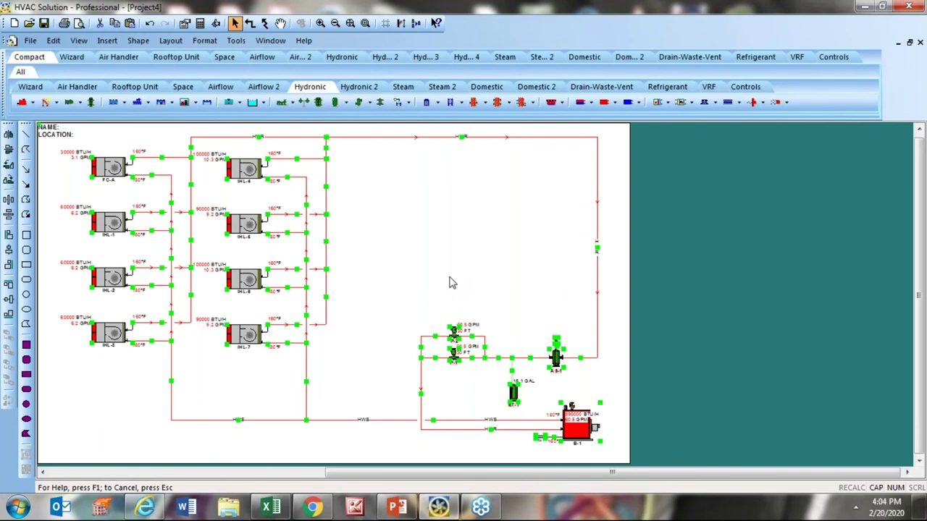
right_click(443, 233)
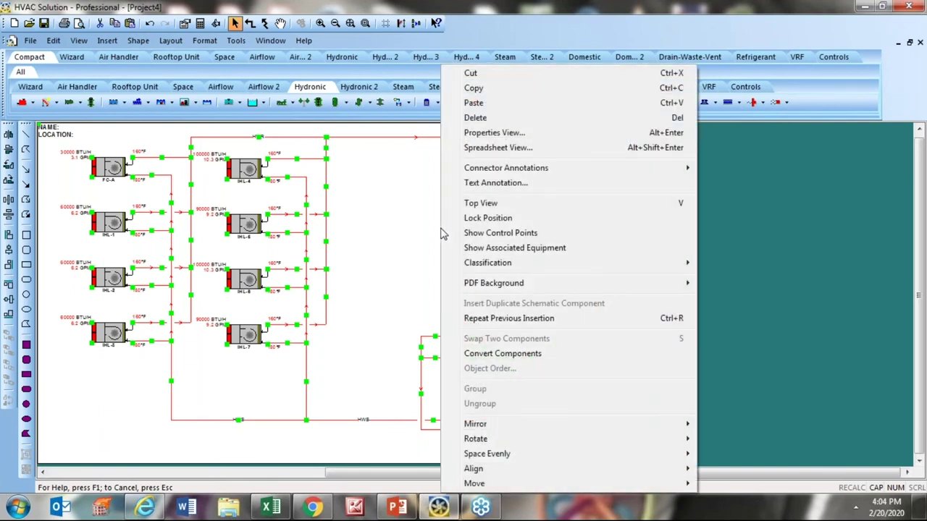
left_click(409, 237)
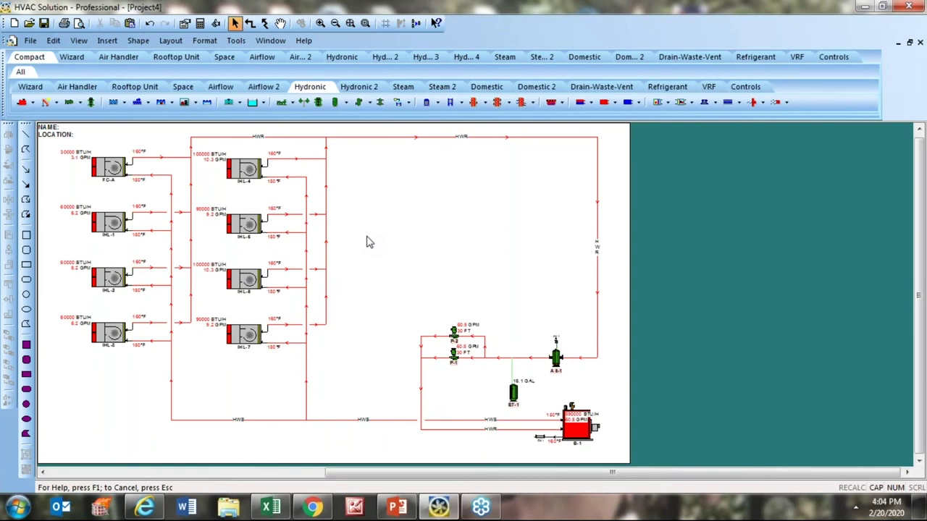
key("ctrl+a")
right_click(426, 208)
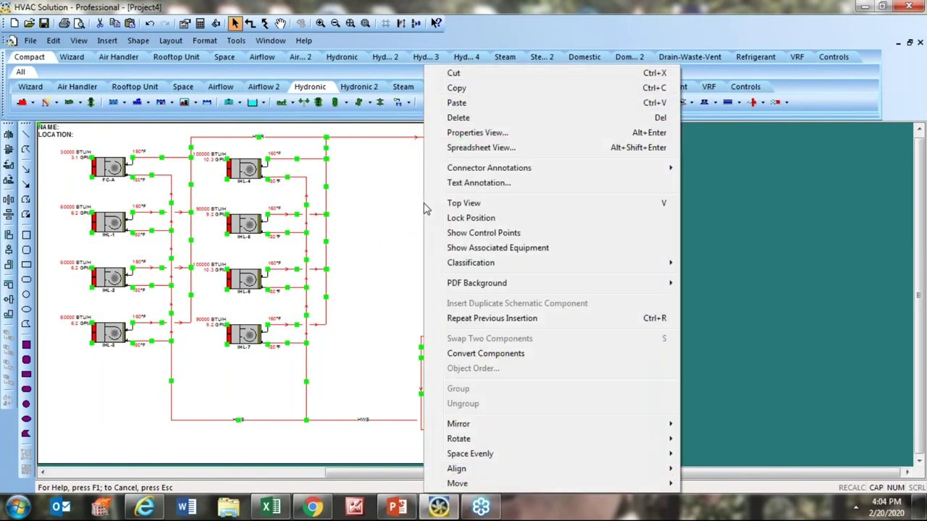
mouse_move(474, 170)
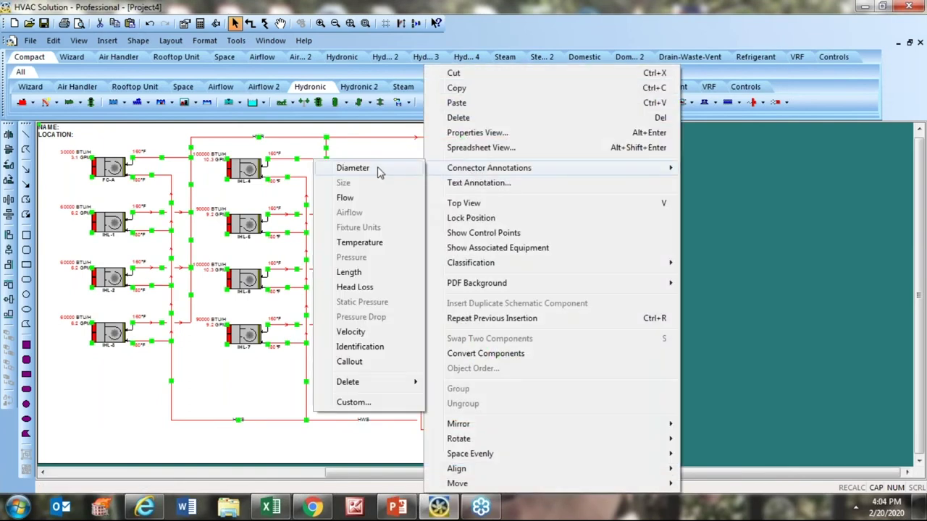
left_click(353, 167)
Examine the pipe diameter annotations around the boiler, pumps and fan coil branches
scroll(342, 451, "up", 3)
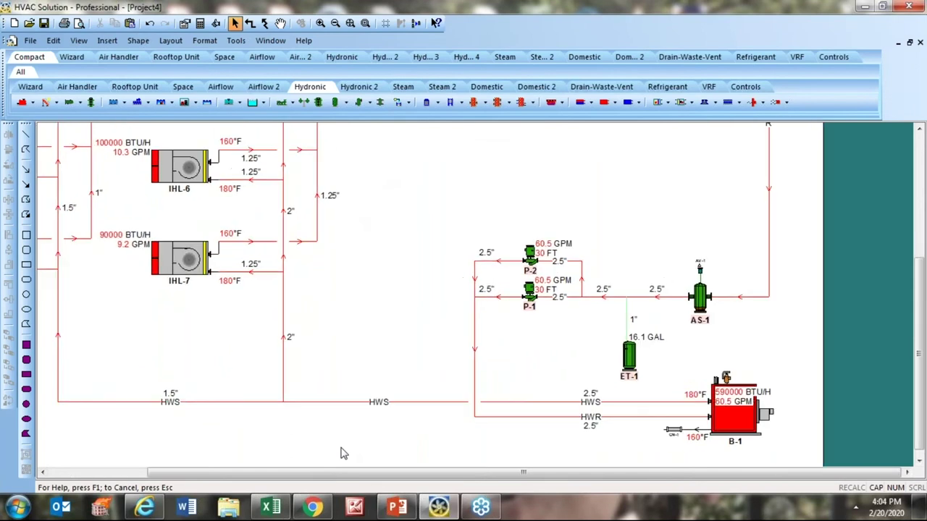
scroll(345, 453, "down", 2)
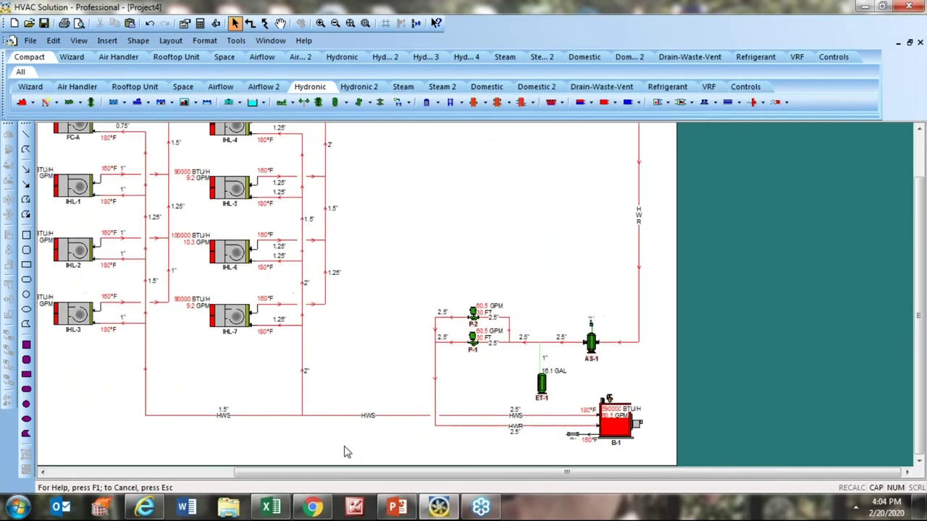
scroll(345, 453, "down", 2)
scroll(347, 450, "up", 1)
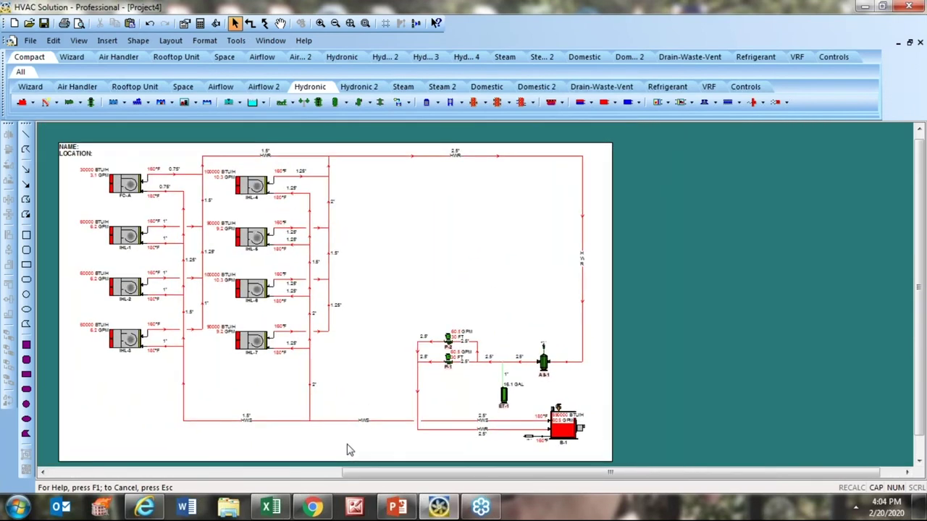
scroll(347, 449, "up", 1)
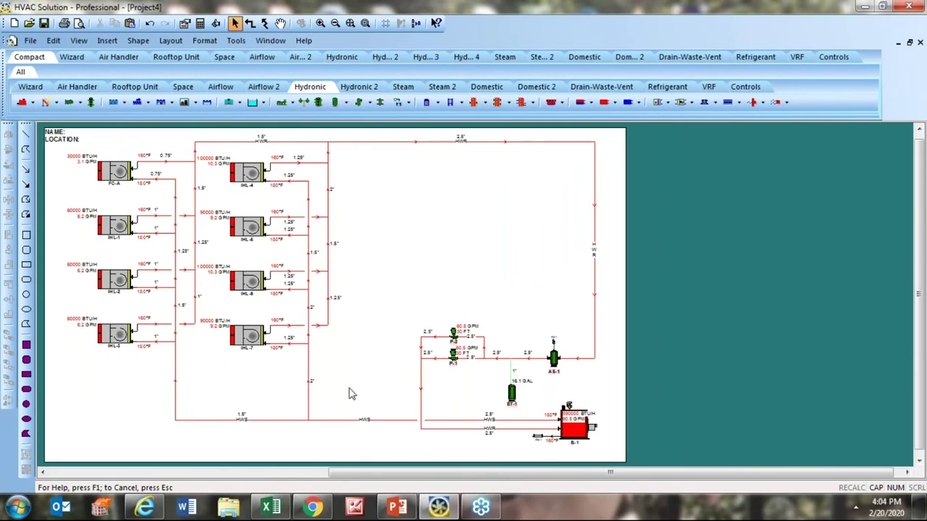
scroll(348, 393, "up", 1)
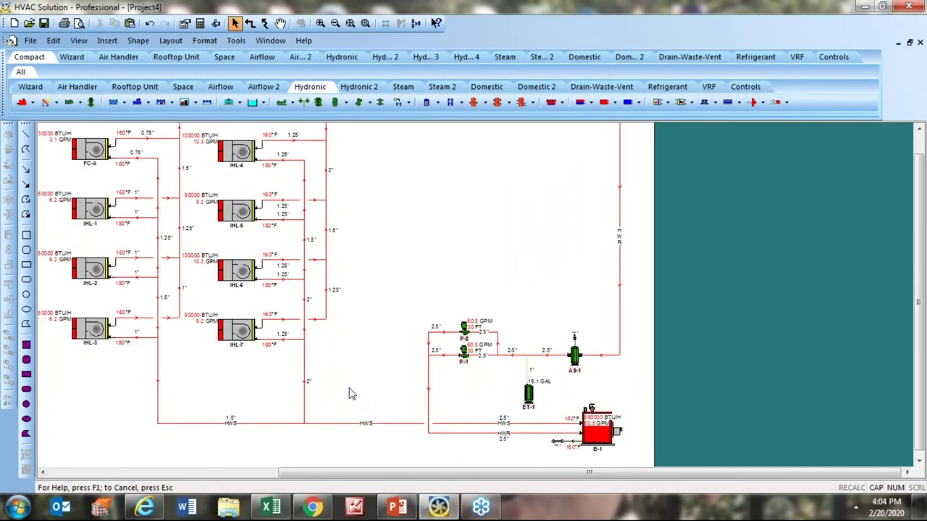
scroll(338, 388, "down", 2)
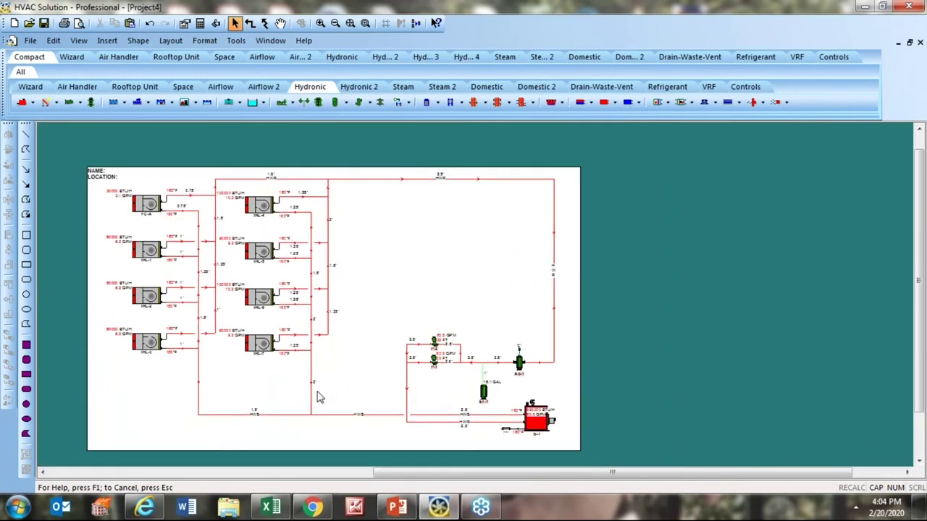
Review the key data and the available construction materials of the vertical HWS pipe below fan coil IHL-7
left_click(313, 378)
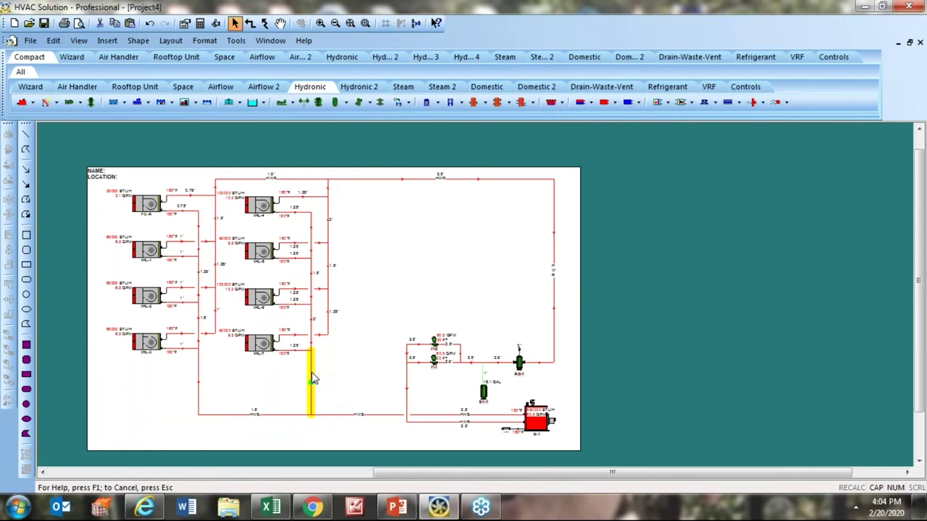
double_click(312, 378)
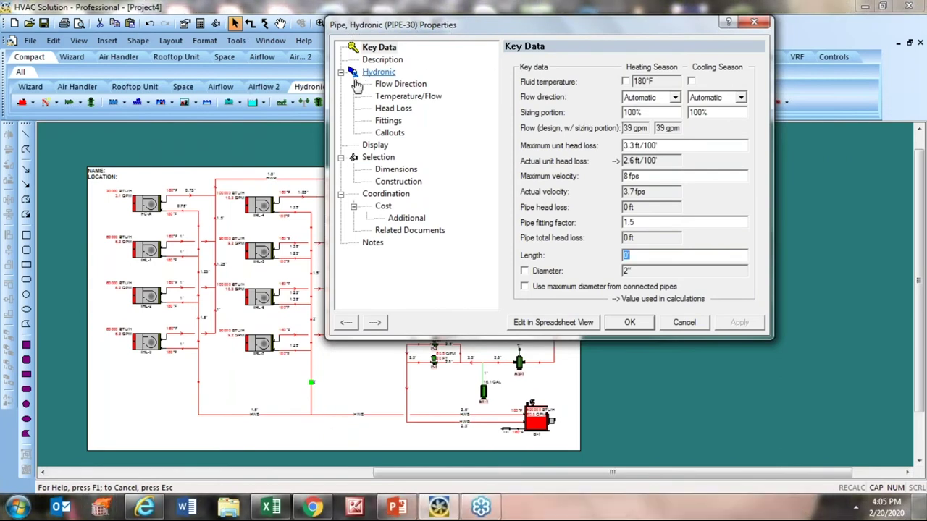
left_click(395, 183)
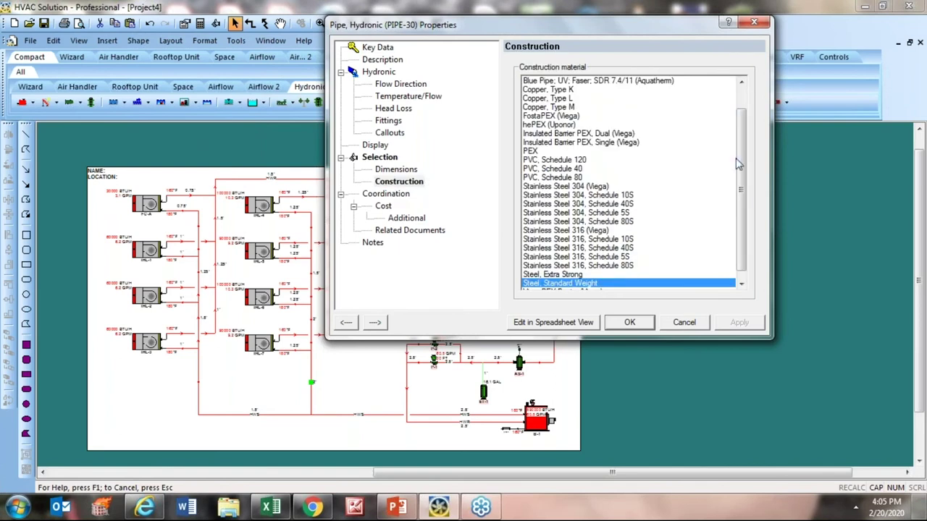
left_click_drag(744, 171, 735, 209)
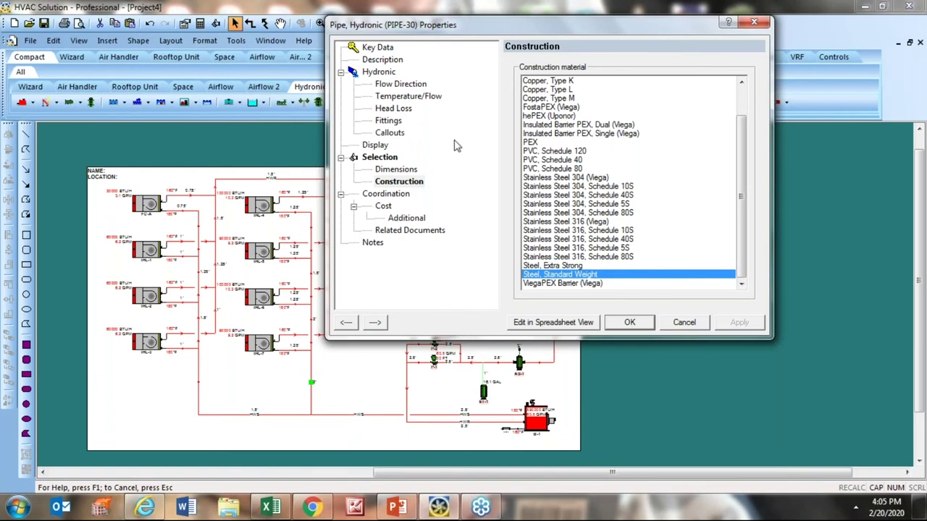
left_click(377, 48)
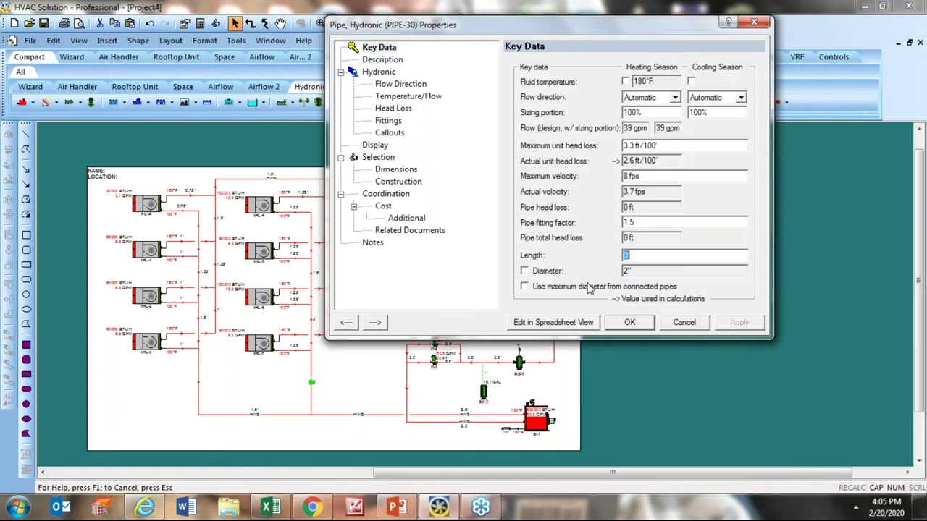
left_click(683, 464)
Override the diameter of the HWR pipe between the pumps and boiler B-1 with 2 inches
scroll(411, 446, "up", 2)
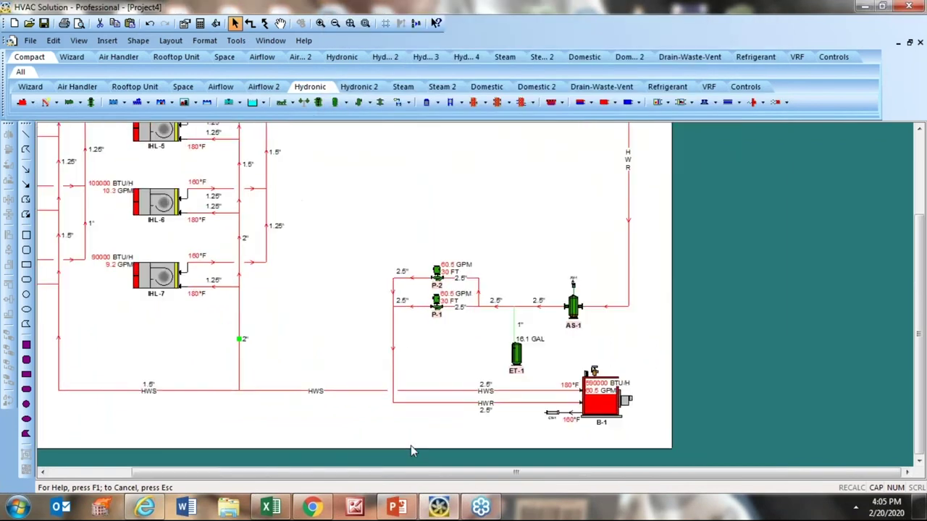
scroll(412, 445, "up", 1)
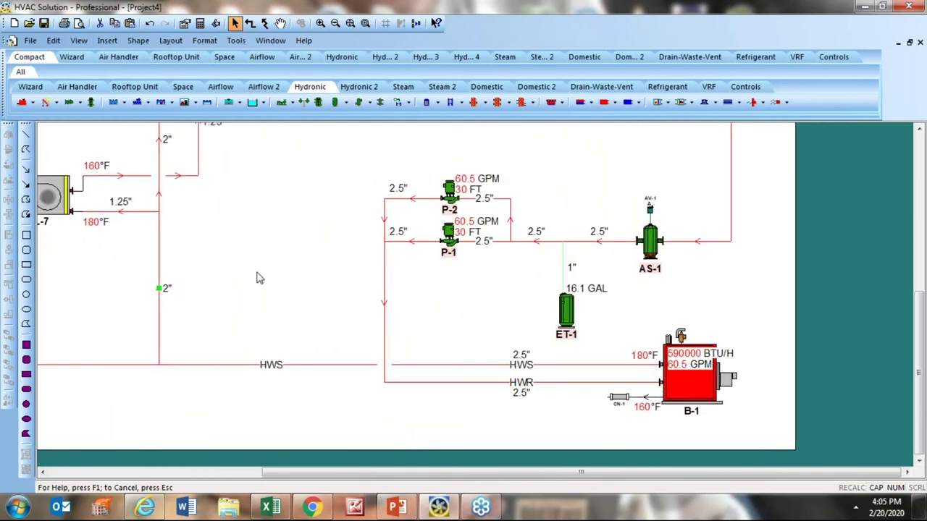
left_click(203, 300)
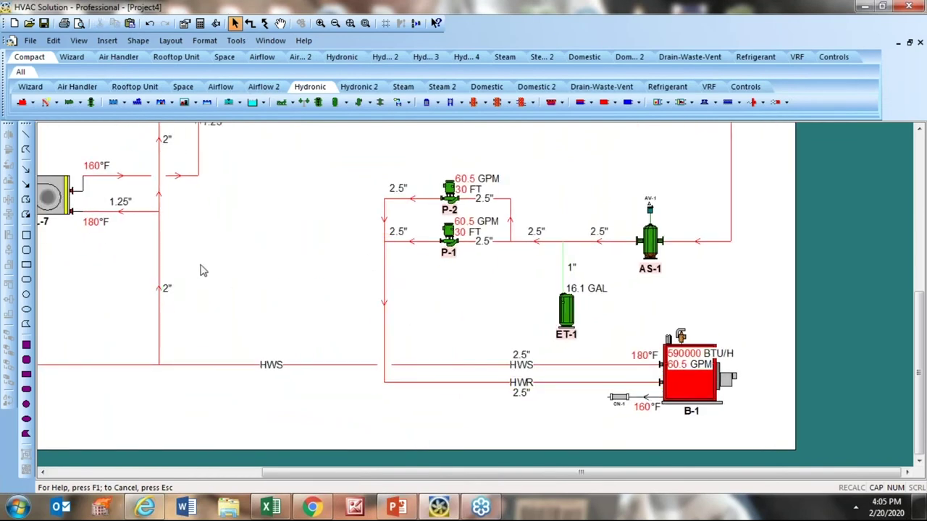
double_click(385, 312)
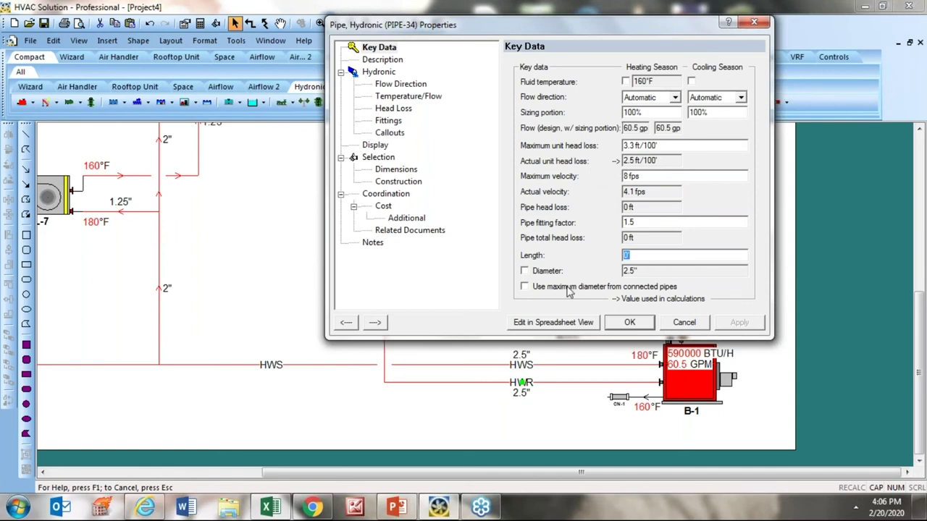
left_click(525, 272)
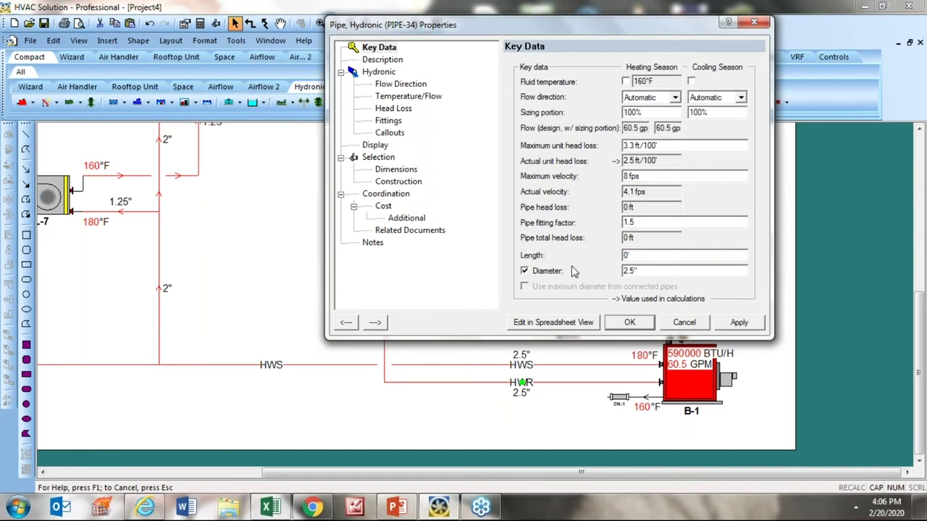
left_click(524, 272)
left_click(524, 272)
double_click(651, 271)
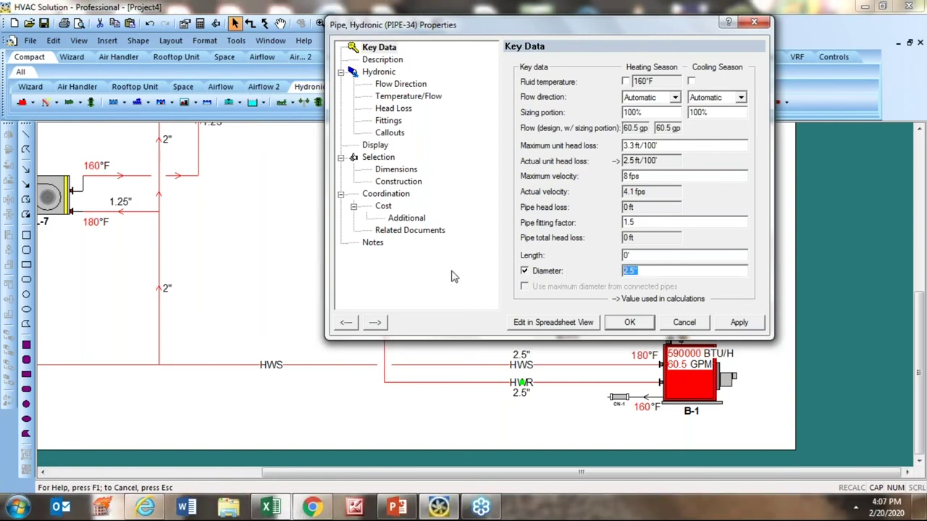
type("2")
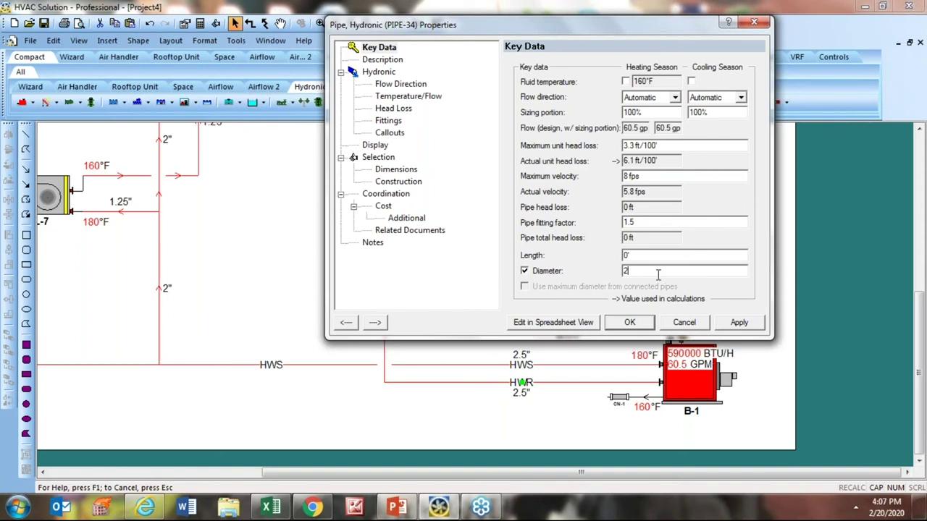
Remove the diameter override from the boiler's hot water return pipe and set the pipe's length to 300 ft
left_click(524, 272)
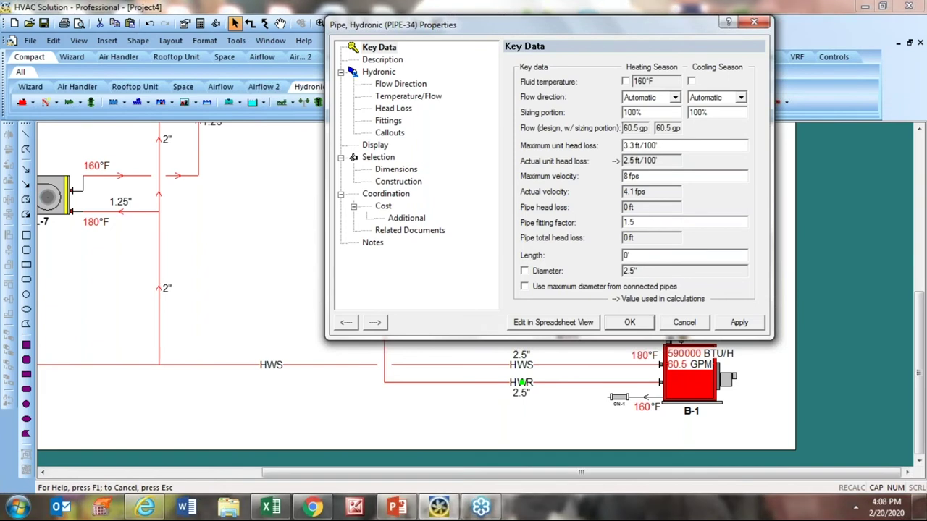
double_click(649, 255)
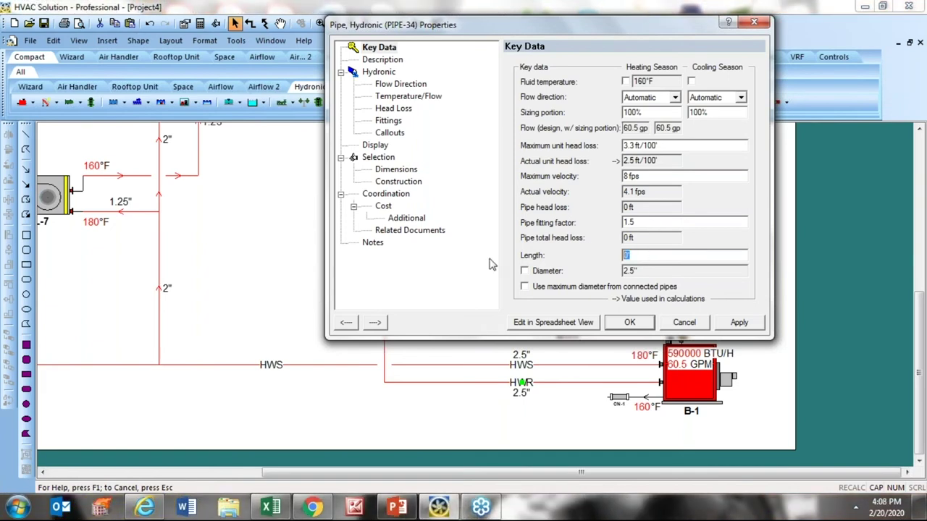
type("300")
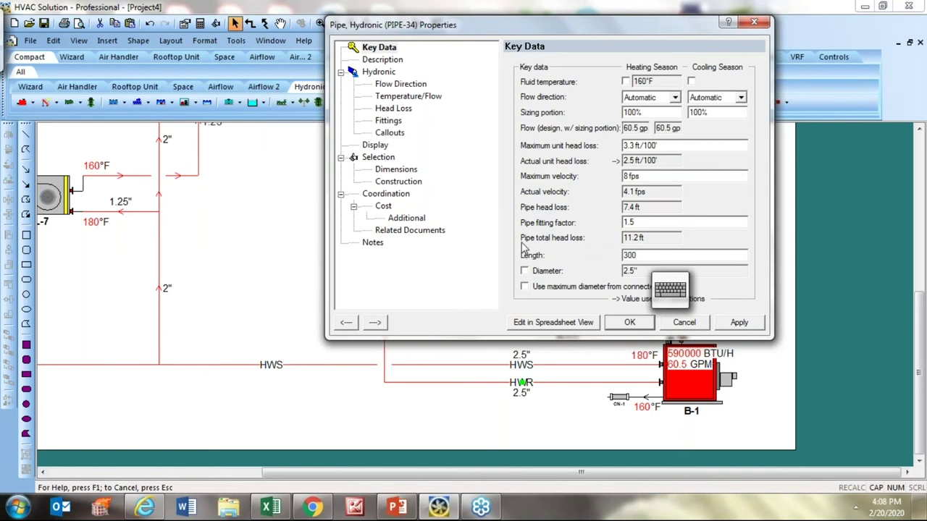
left_click(464, 415)
left_click(672, 292)
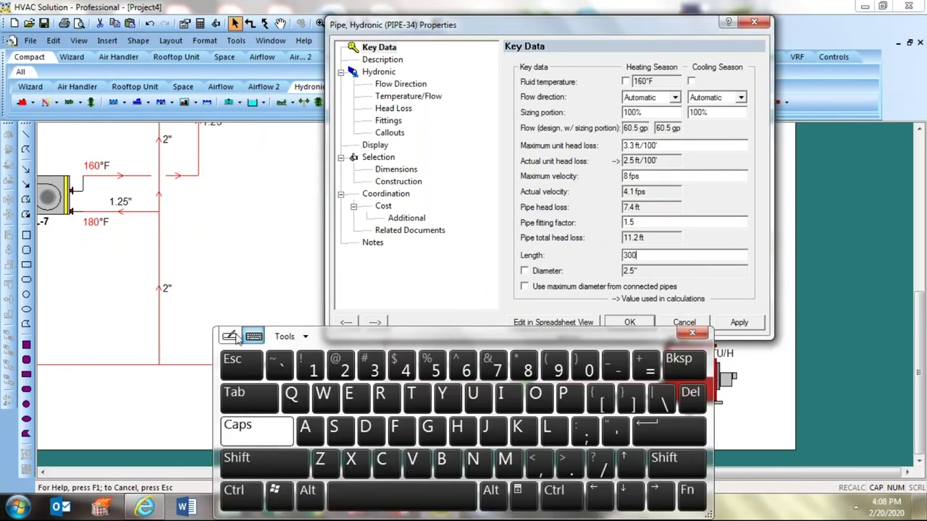
left_click(694, 333)
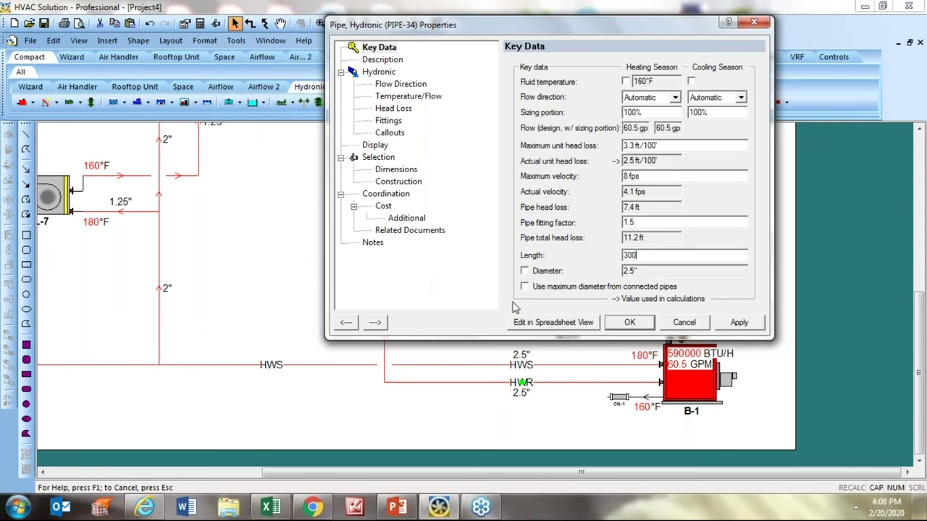
left_click_drag(567, 25, 153, 6)
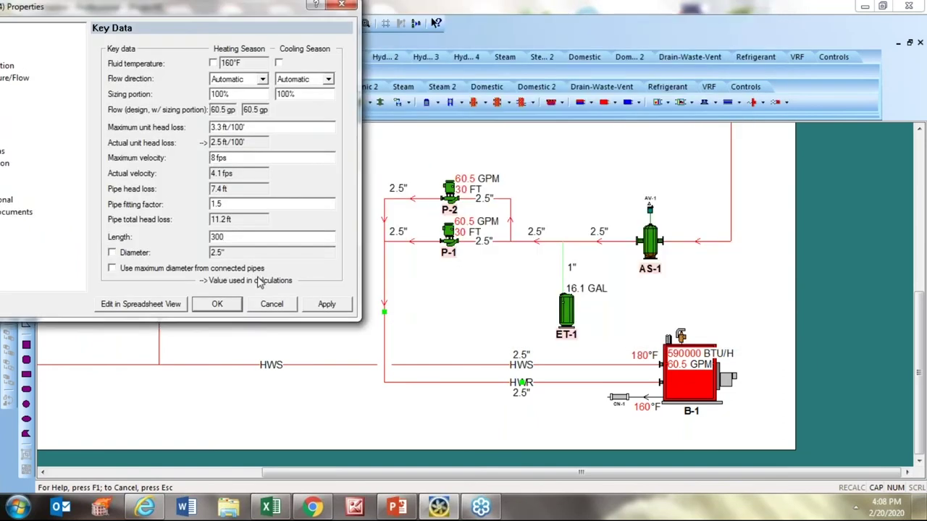
left_click(217, 304)
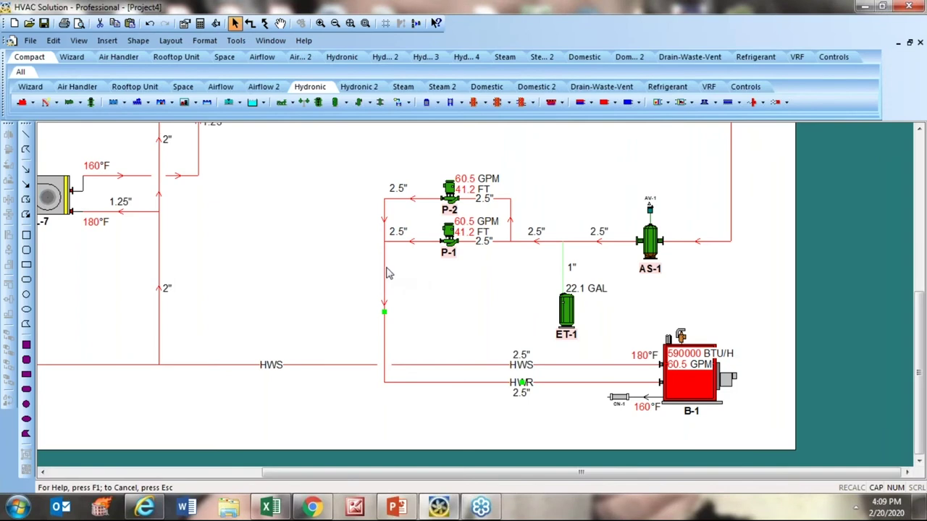
Add a length annotation to the boiler's return pipe and place it beside the vertical run below the pumps
left_click(386, 389)
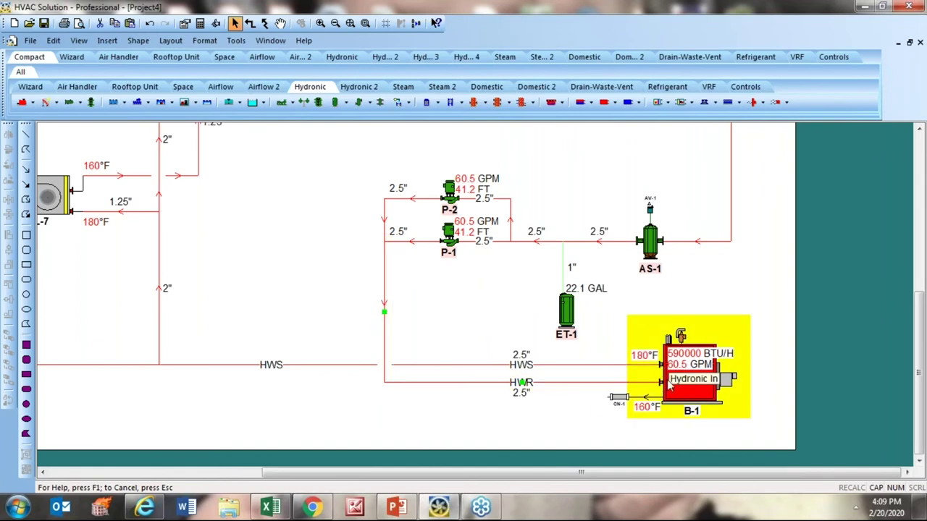
right_click(386, 333)
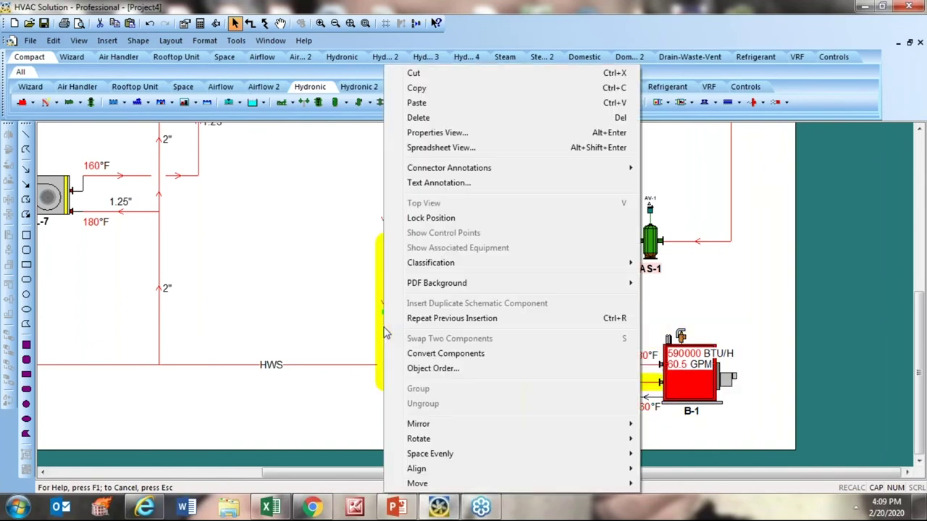
mouse_move(454, 171)
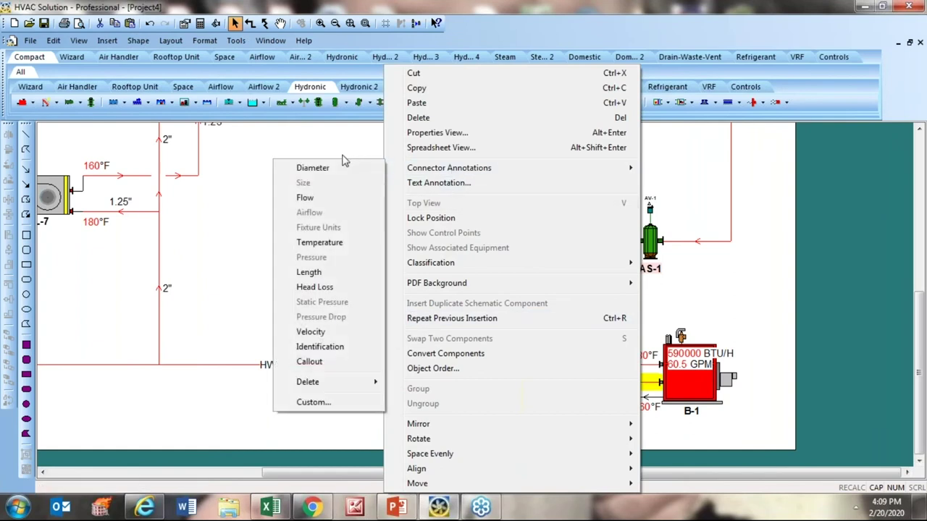
left_click(315, 275)
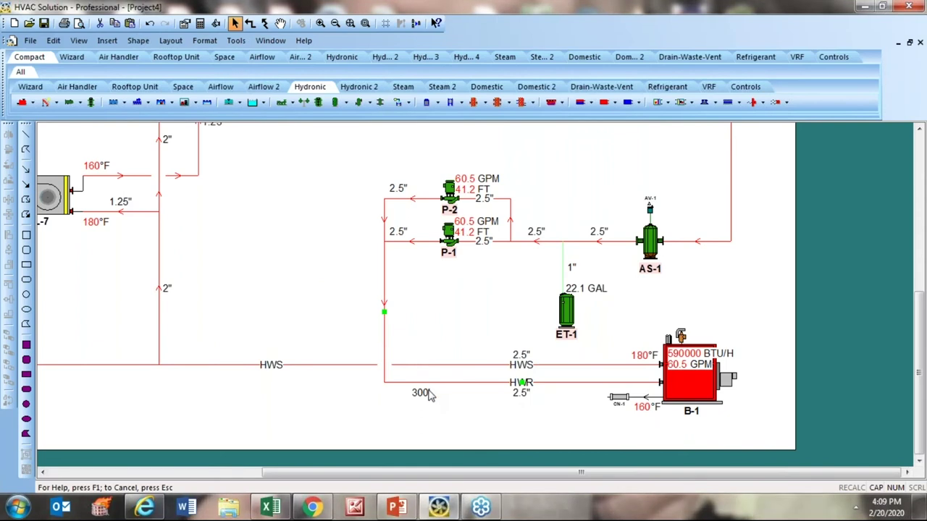
left_click_drag(430, 395, 405, 305)
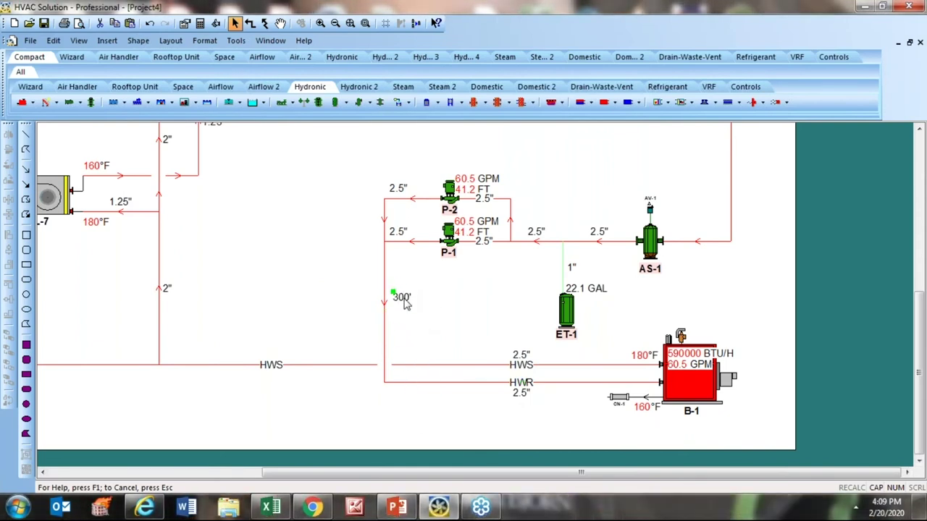
left_click(456, 329)
Insert a control valve on the 160°F return pipe leaving fan coil FC-A
scroll(454, 327, "down", 5)
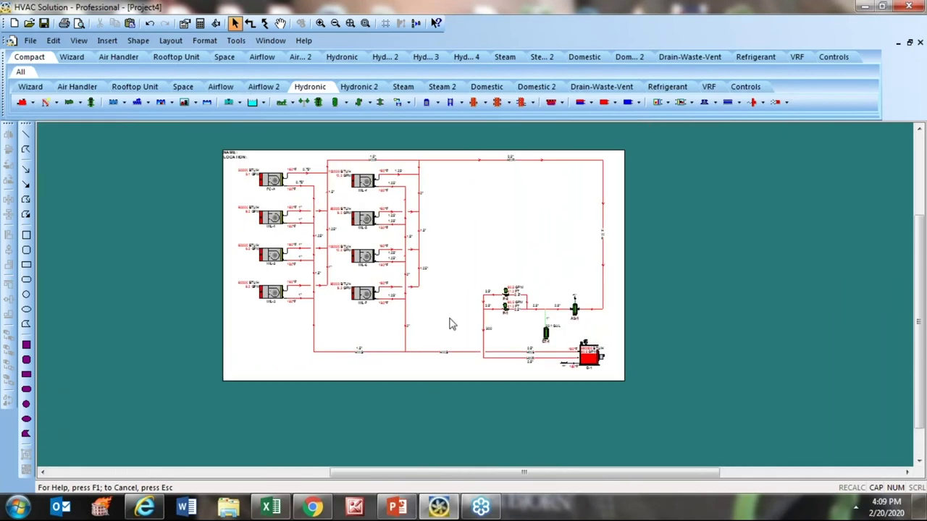
scroll(345, 204, "up", 2)
scroll(283, 156, "up", 3)
scroll(284, 157, "up", 3)
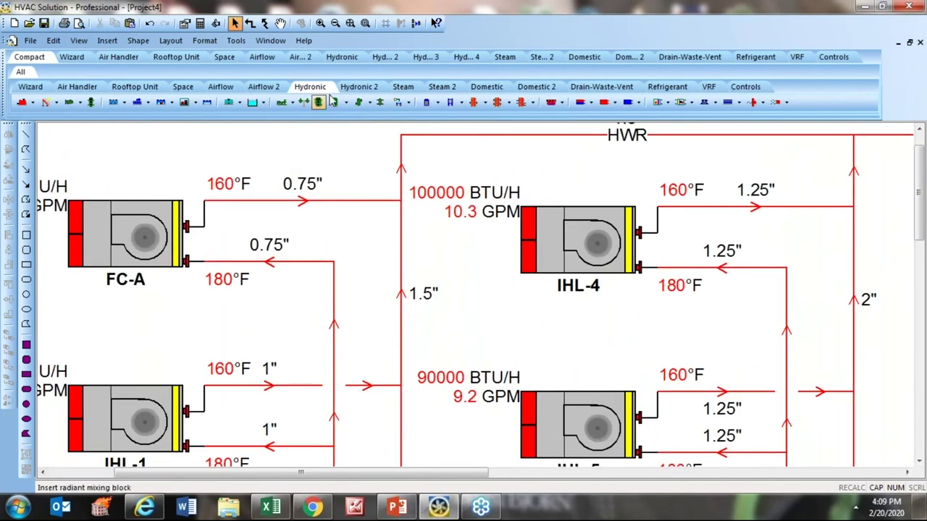
left_click(363, 86)
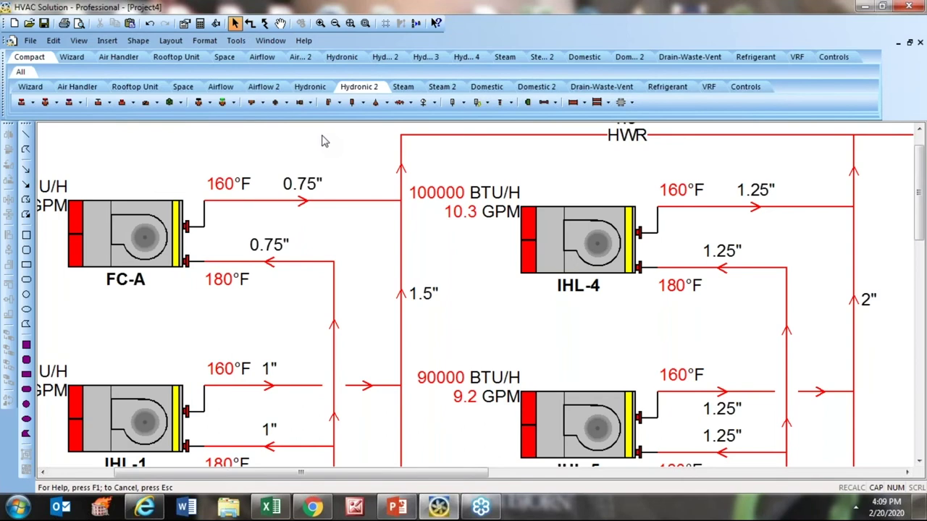
left_click(22, 103)
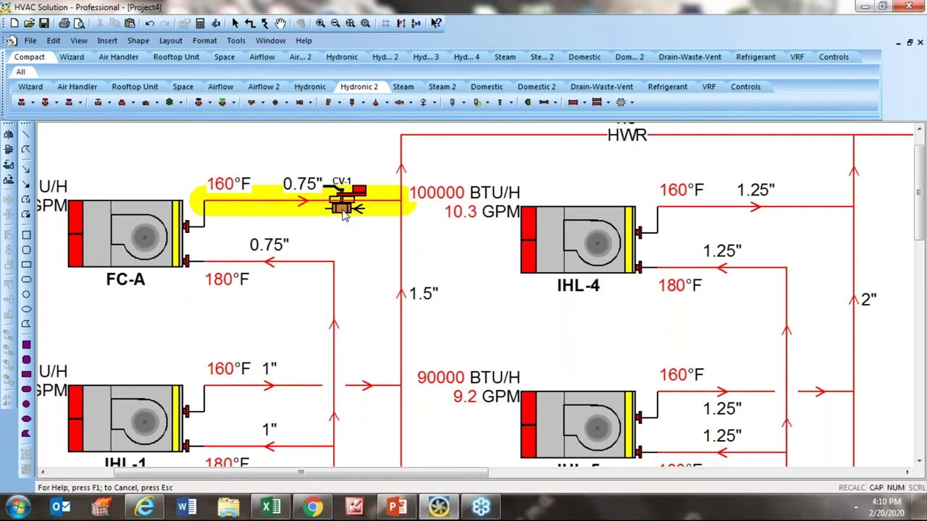
left_click(343, 219)
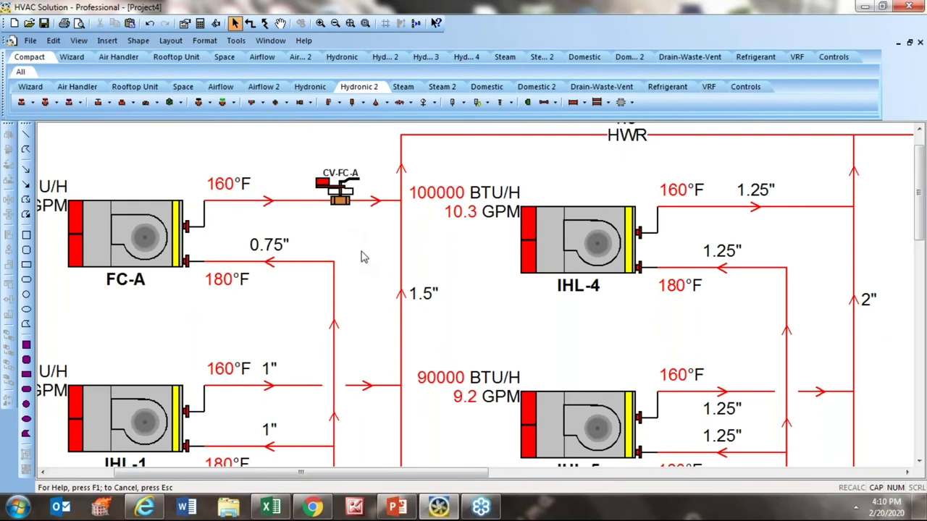
Insert a manual shutoff valve on FC-A's return pipe and another on its supply pipe
left_click(98, 103)
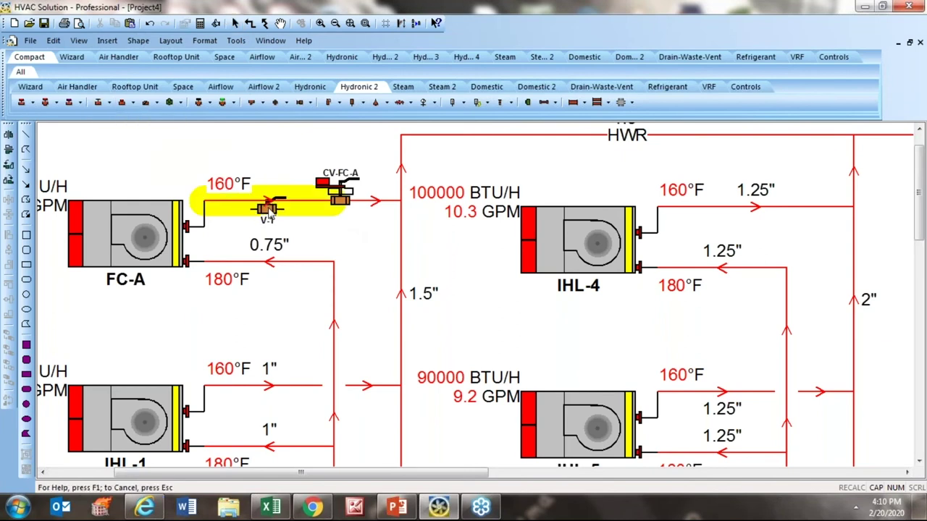
left_click(268, 204)
left_click(99, 103)
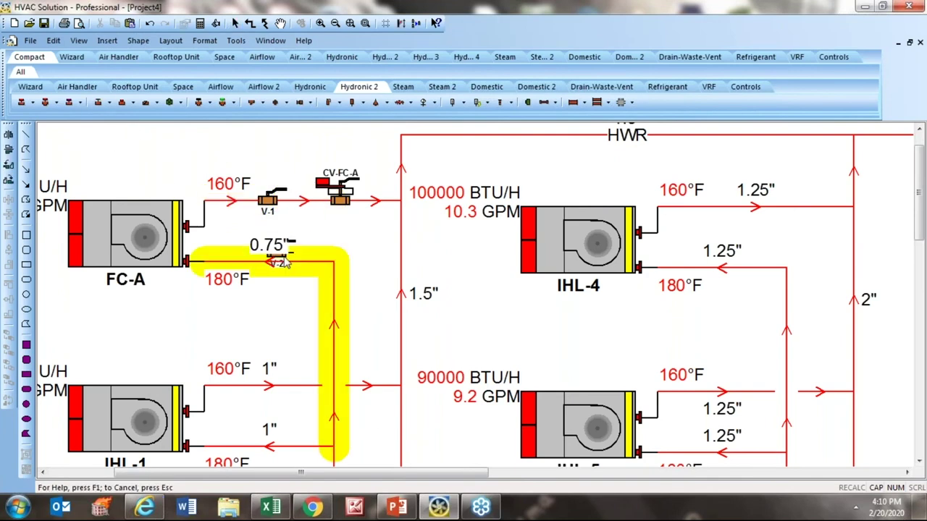
left_click(294, 268)
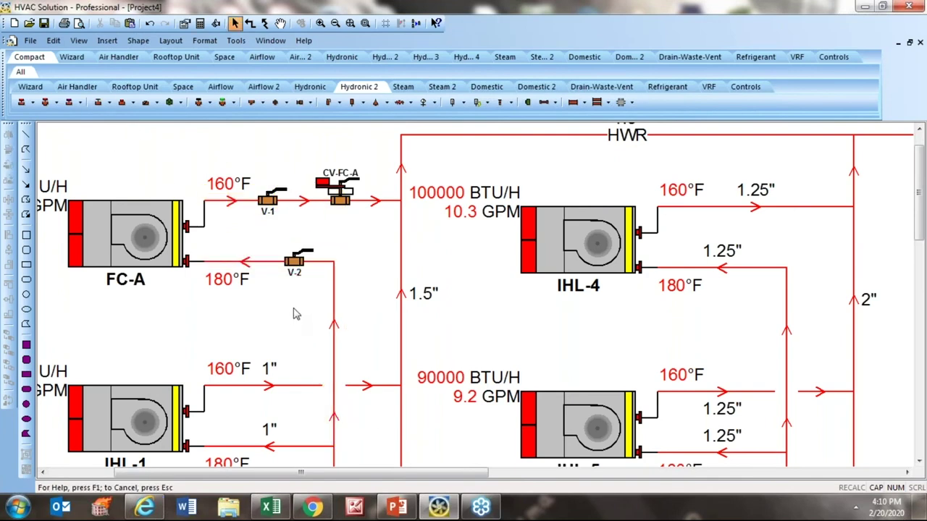
Align supply valve V-2 directly below return valve V-1 at FC-A
left_click(268, 199)
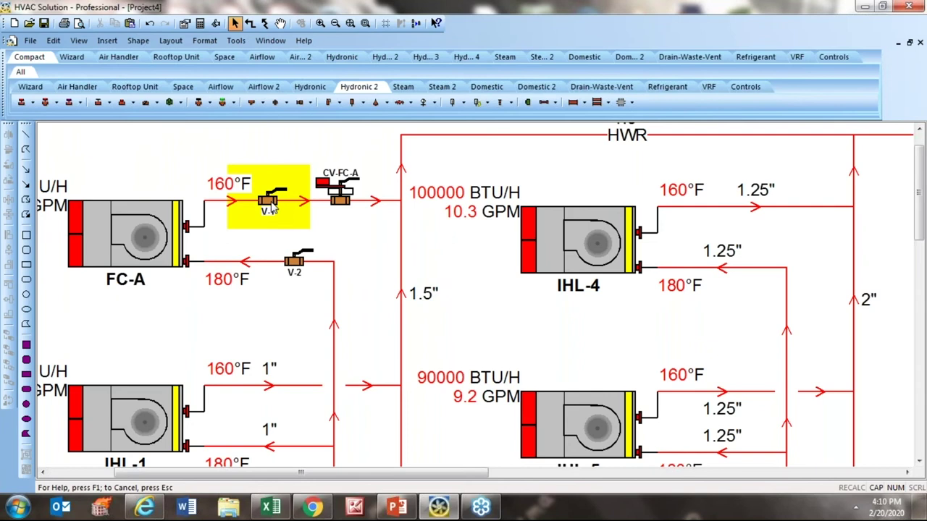
left_click(296, 267, "shift")
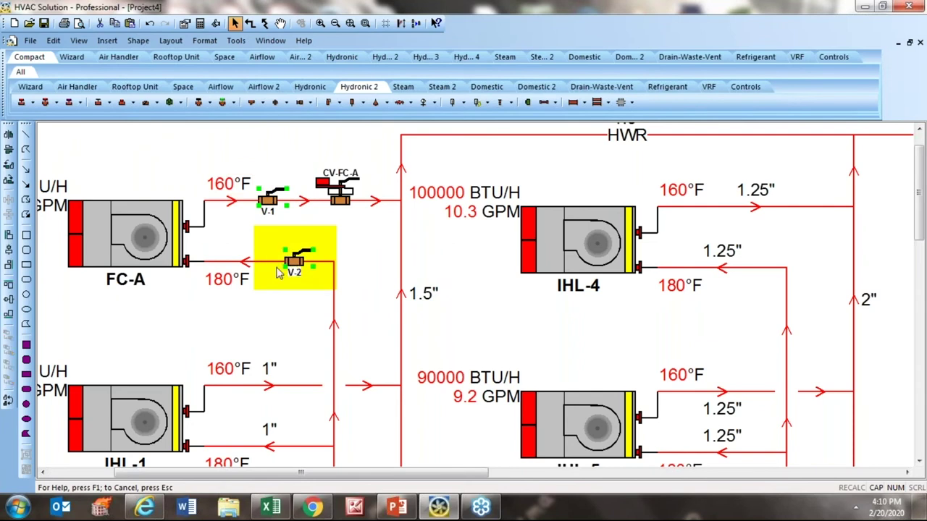
left_click(8, 234)
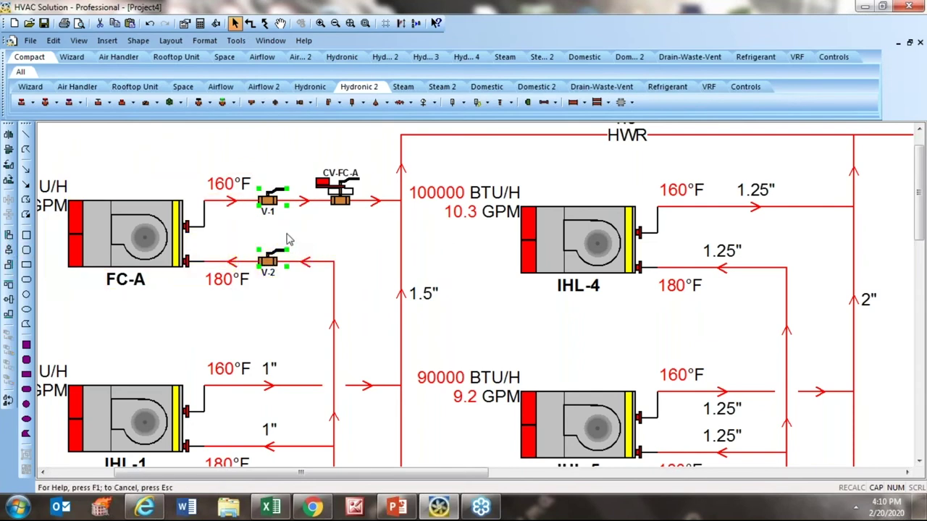
left_click(328, 233)
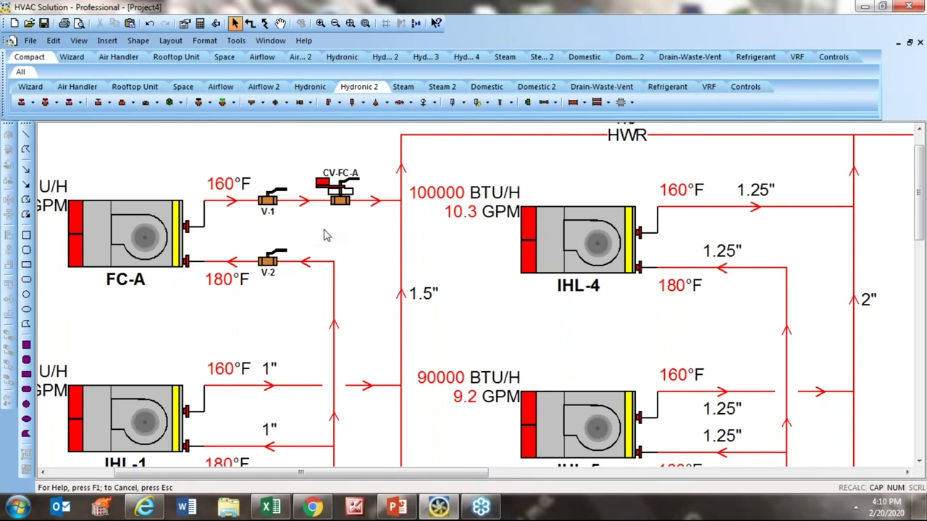
Add the text annotation "TYPICAL" between FC-A's supply and return pipes, next to the valves
scroll(327, 239, "down", 2)
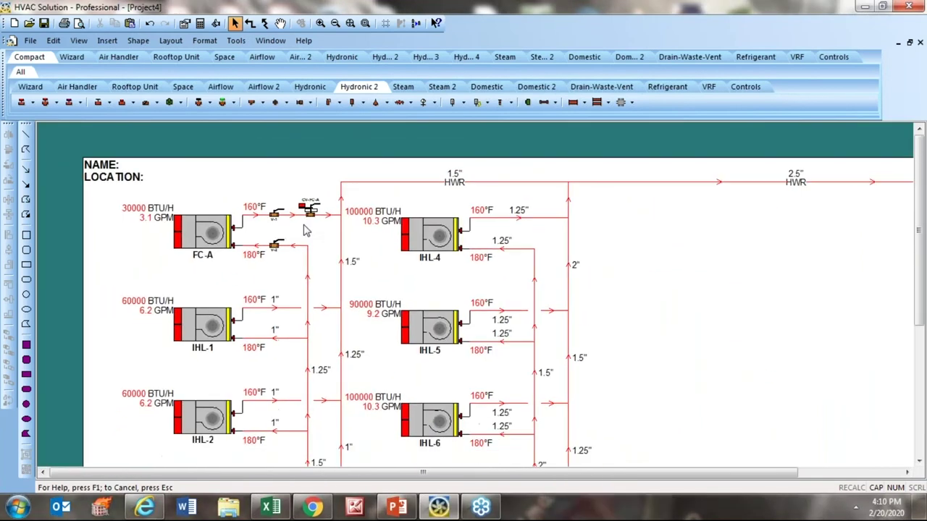
right_click(265, 185)
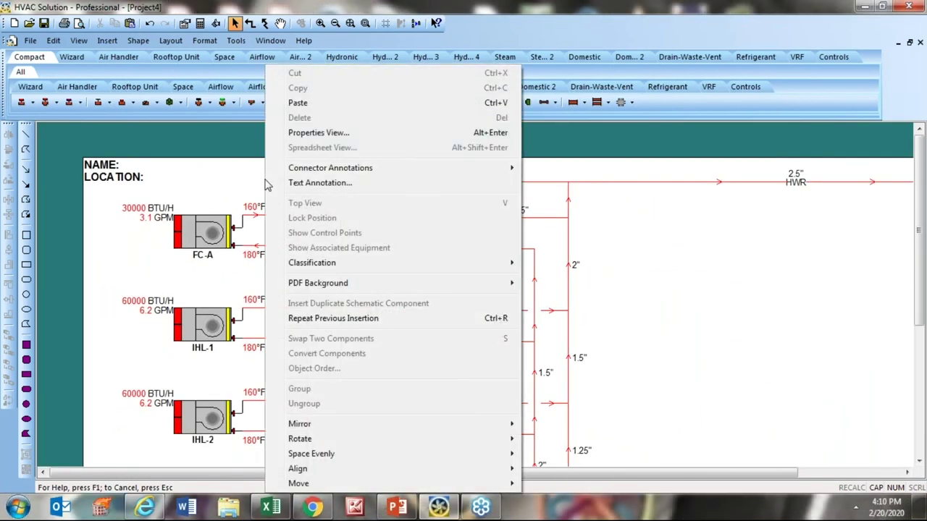
left_click(310, 186)
left_click_drag(437, 123, 472, 123)
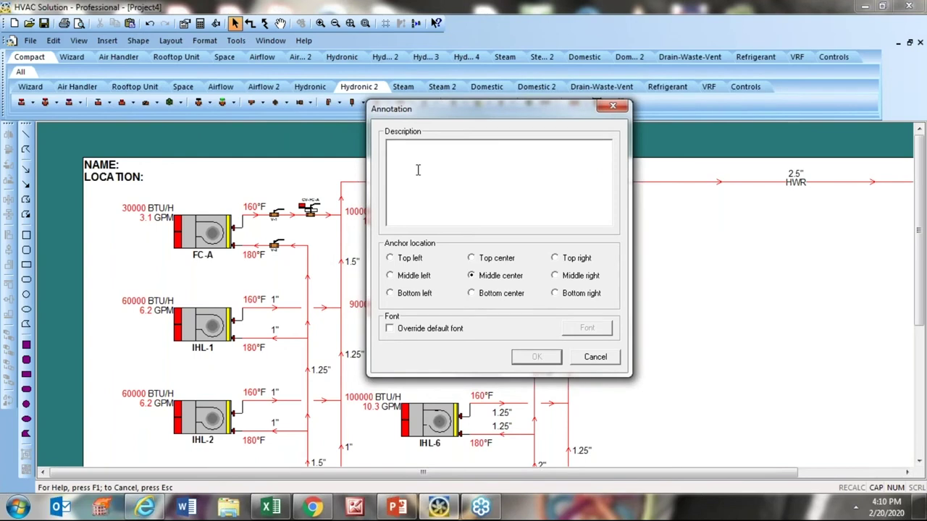
type("TYPICAL")
left_click(536, 358)
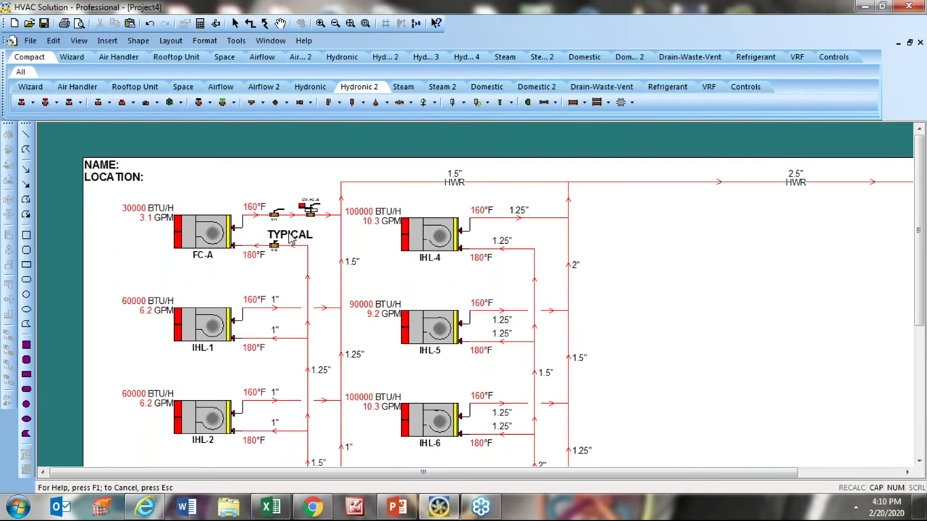
left_click(300, 235)
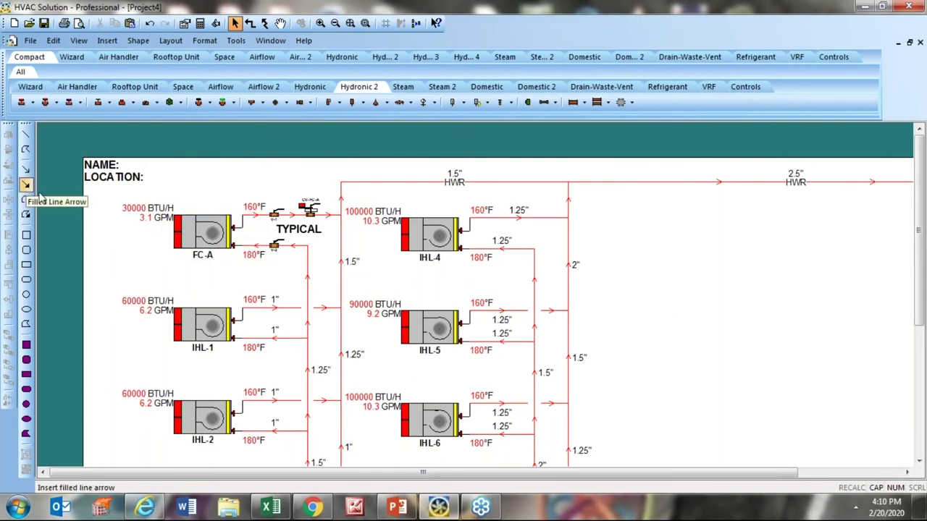
Insert a balancing valve on each vertical supply riser, below IHL-3 and below IHL-7
left_click(351, 24)
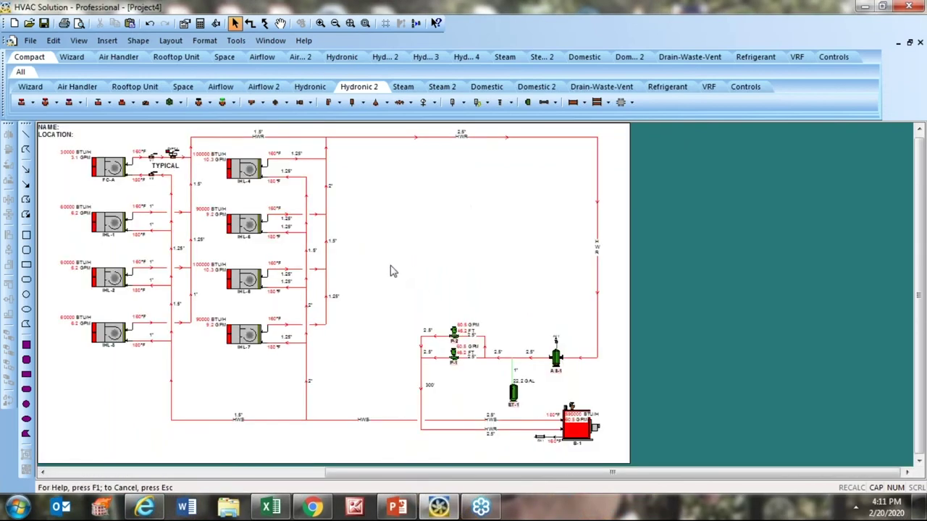
scroll(139, 422, "up", 1)
scroll(141, 422, "down", 1)
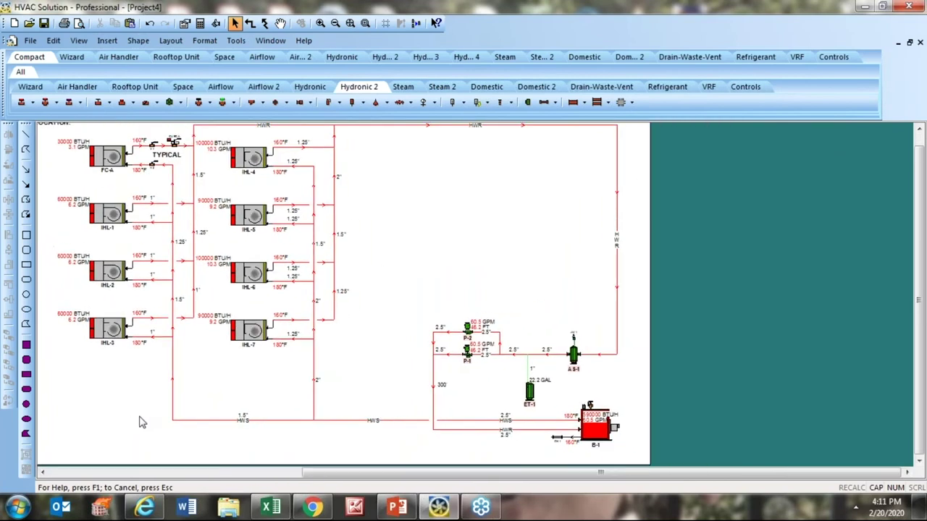
left_click(121, 114)
left_click(122, 104)
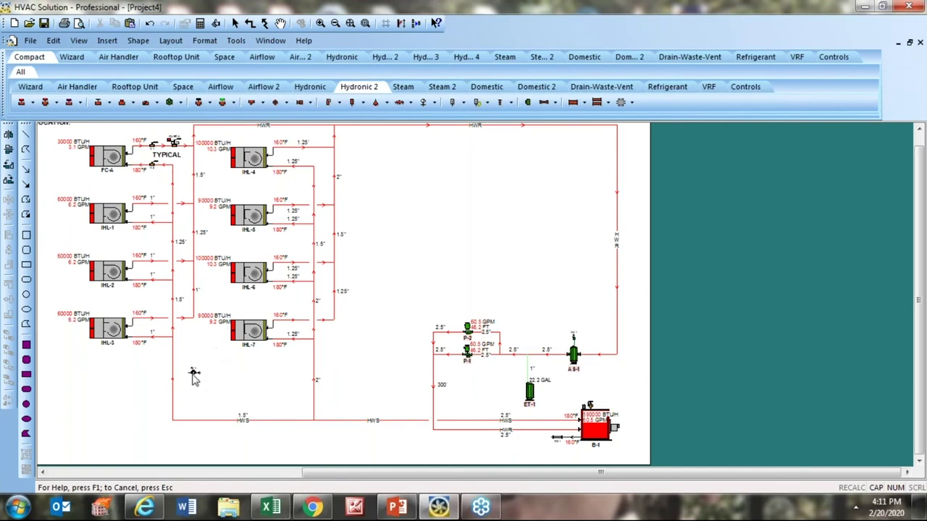
left_click(174, 374)
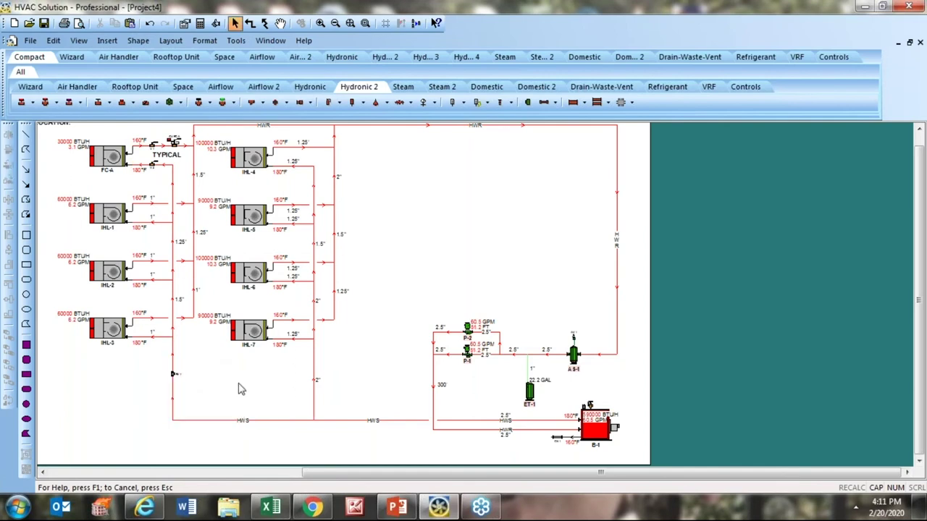
left_click(123, 105)
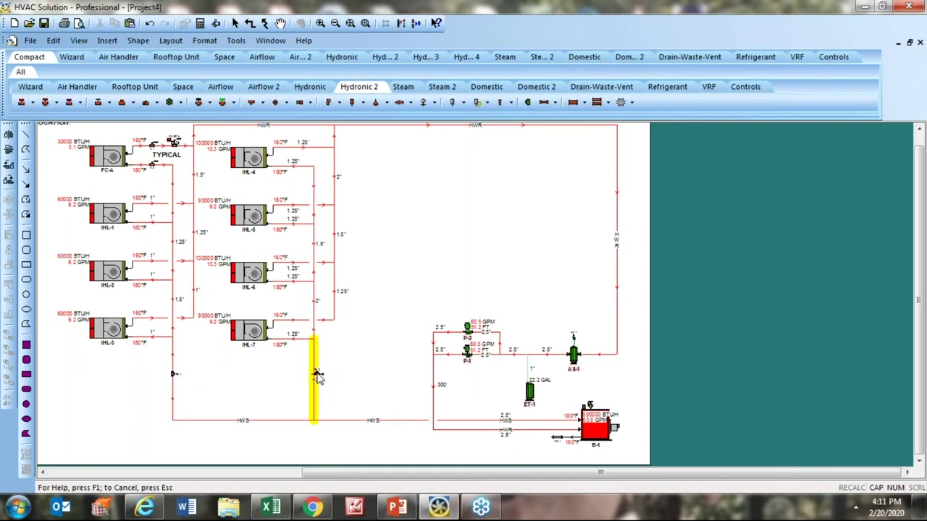
left_click(314, 365)
key("Escape")
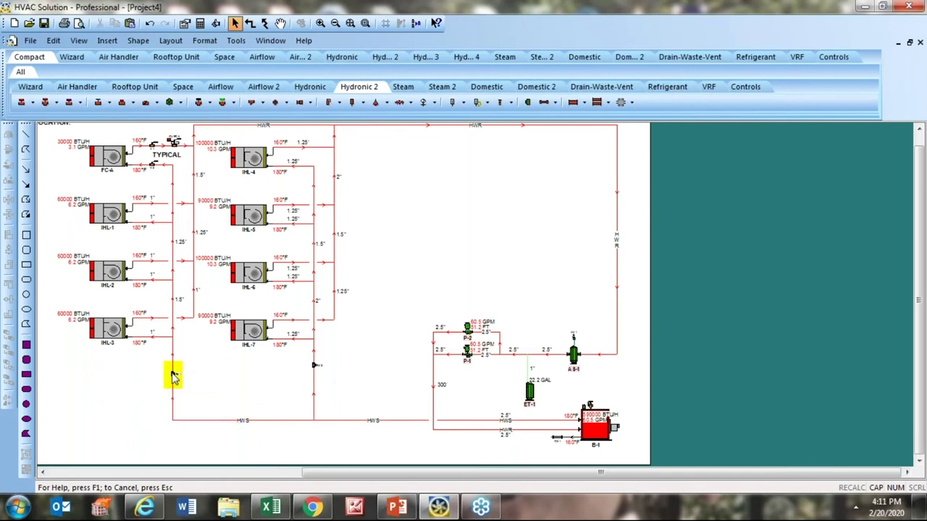
Align the two balancing valves on the supply risers below IHL-3 and IHL-7 at the same height
left_click(174, 375)
left_click(314, 364, "shift")
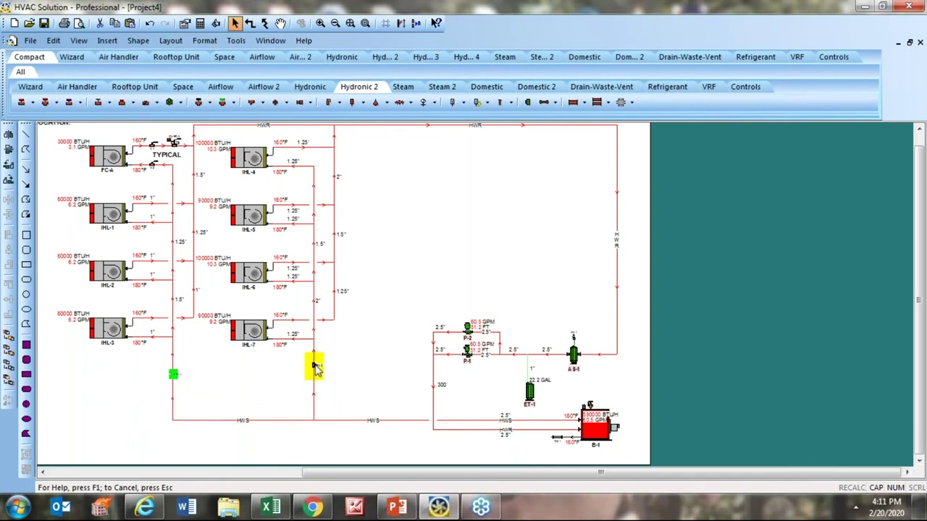
left_click(9, 317)
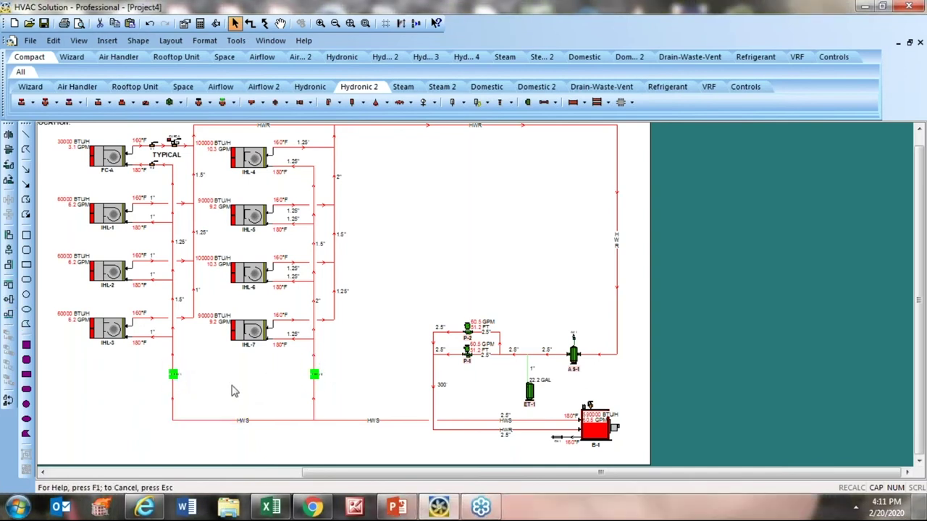
left_click(234, 388)
Add a flow annotation to the supply riser below IHL-3 and place it beside that riser's balancing valve
scroll(201, 409, "up", 1)
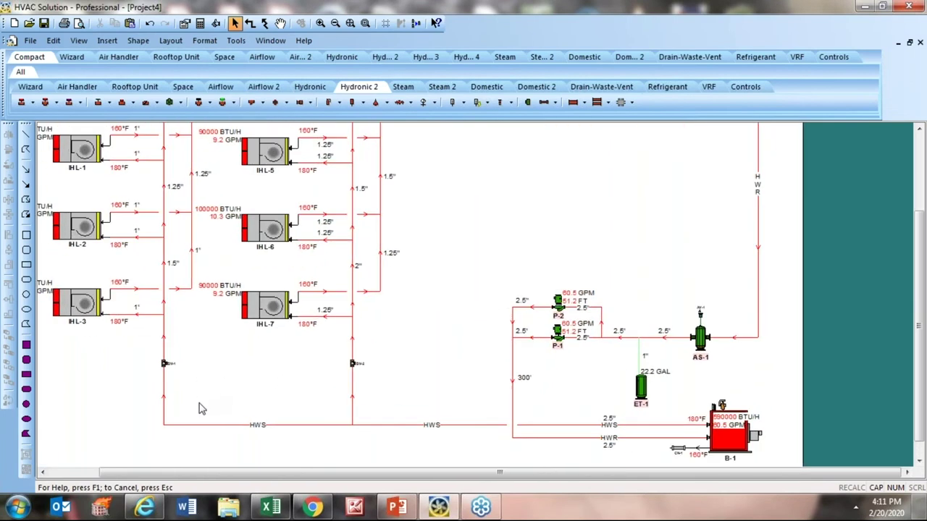
right_click(164, 349)
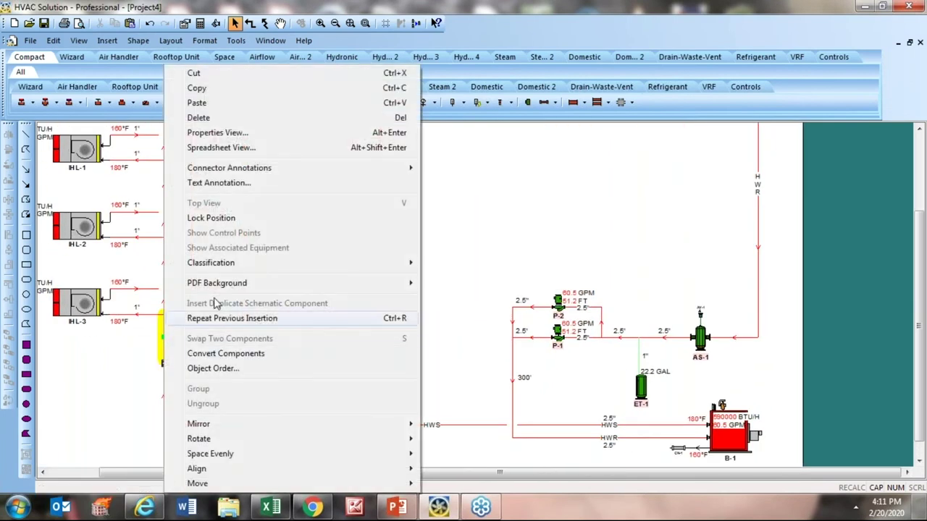
mouse_move(219, 172)
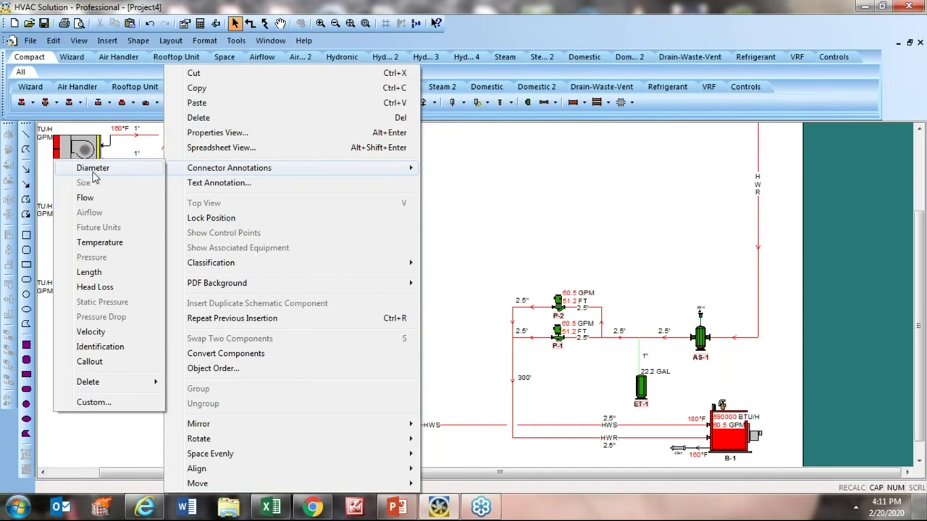
left_click(87, 200)
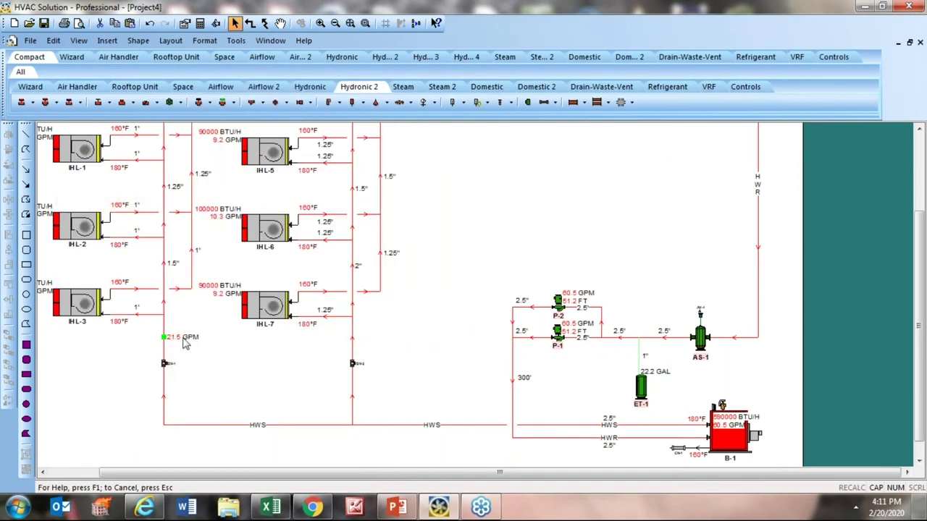
left_click(200, 370)
Add a flow annotation to the supply riser below IHL-7 and place it beside that riser's balancing valve
right_click(354, 346)
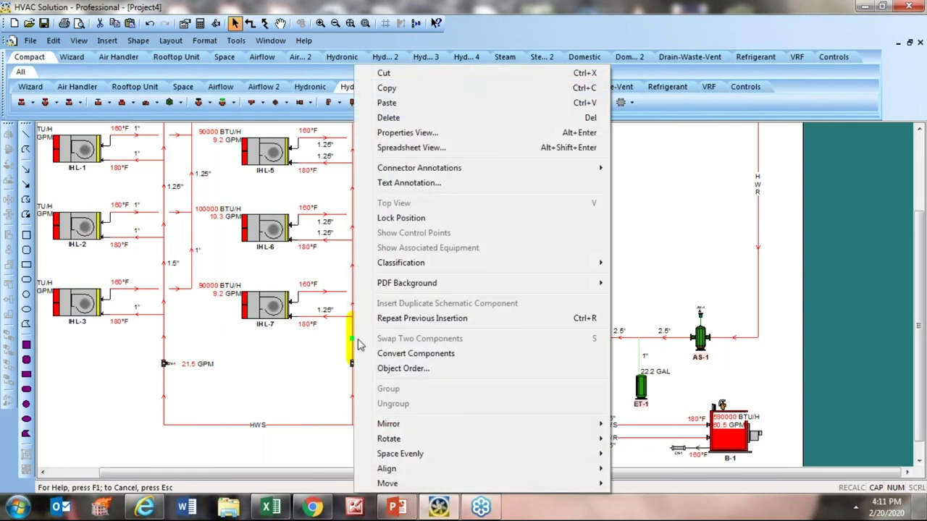
mouse_move(418, 170)
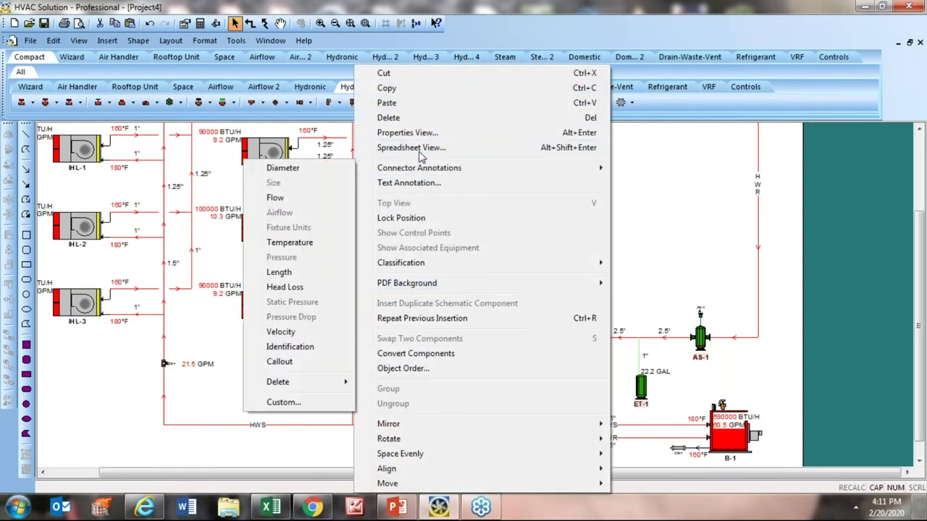
left_click(293, 198)
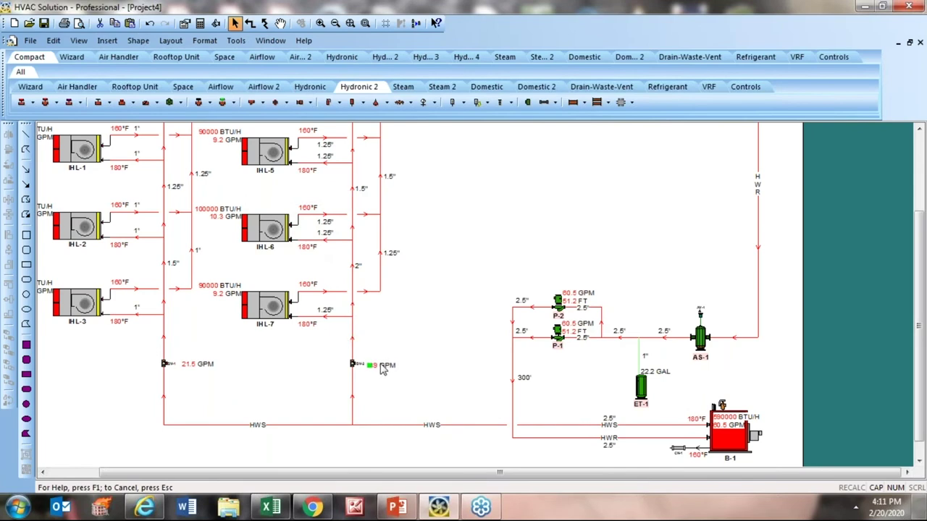
left_click(382, 367)
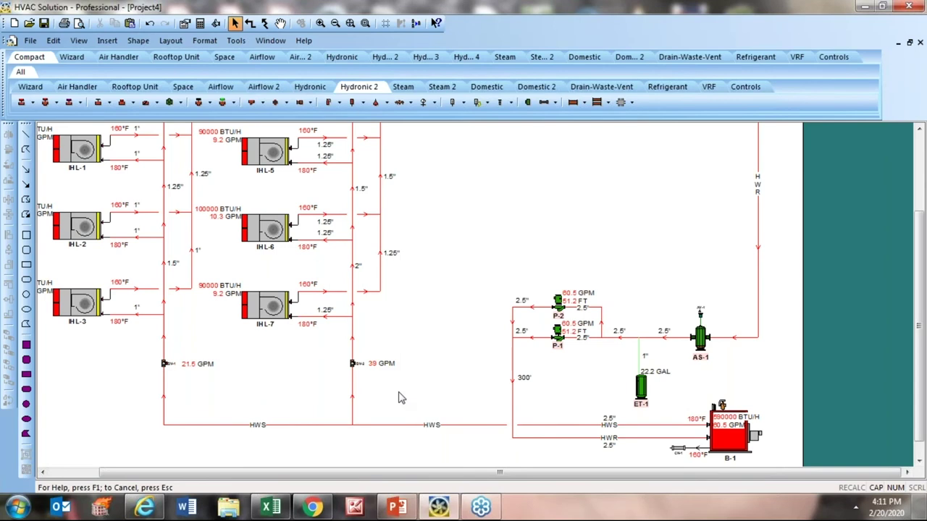
Review pump P-2's head loss summary for major components, minor components and piping without changing anything
left_click(353, 145)
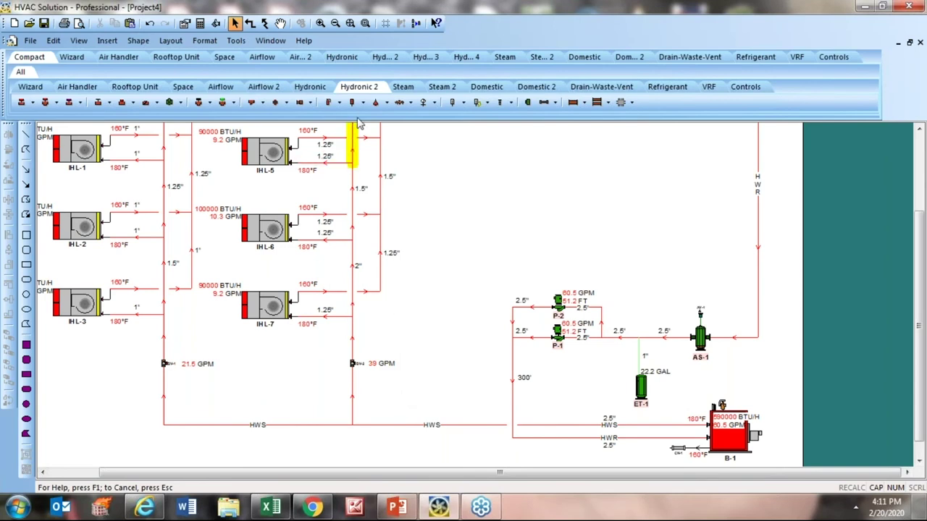
left_click(307, 87)
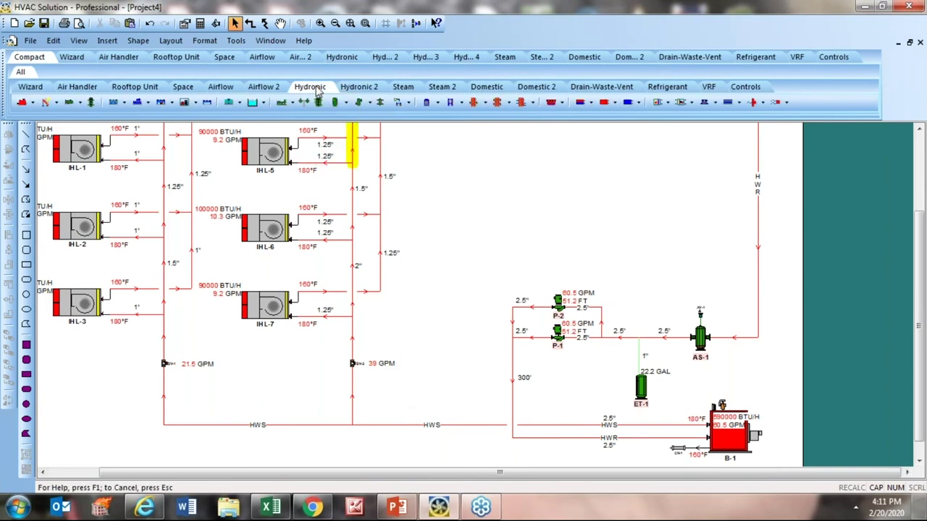
left_click(350, 24)
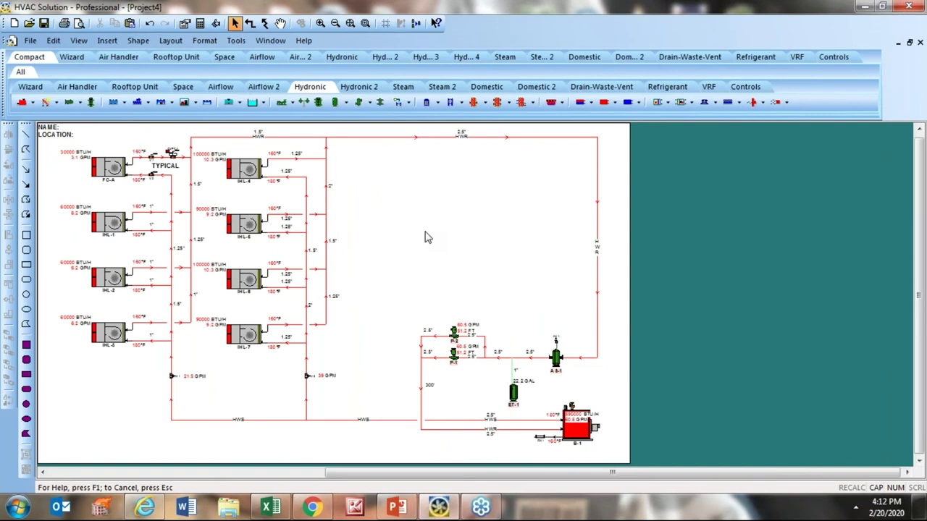
double_click(454, 334)
mouse_move(330, 8)
left_mouse_down()
mouse_move(891, 15)
mouse_move(760, 17)
left_mouse_up()
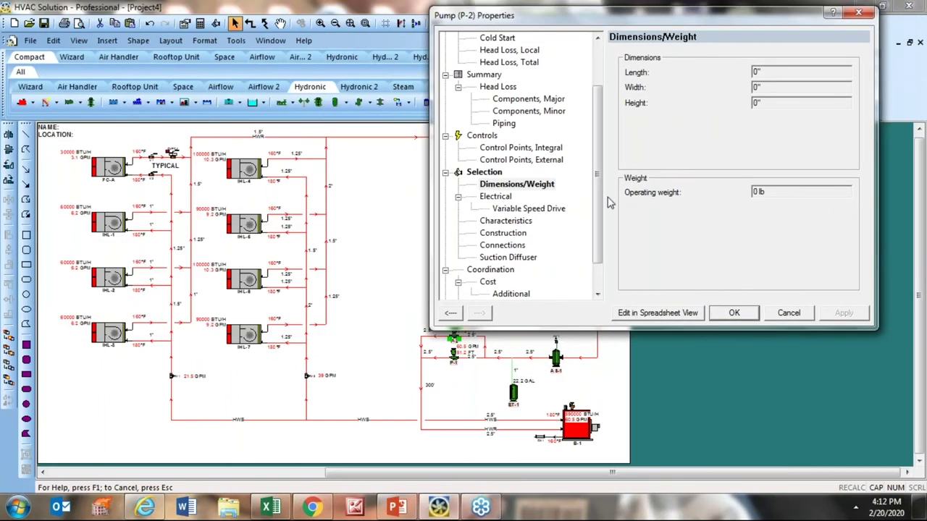
scroll(599, 202, "up", 2)
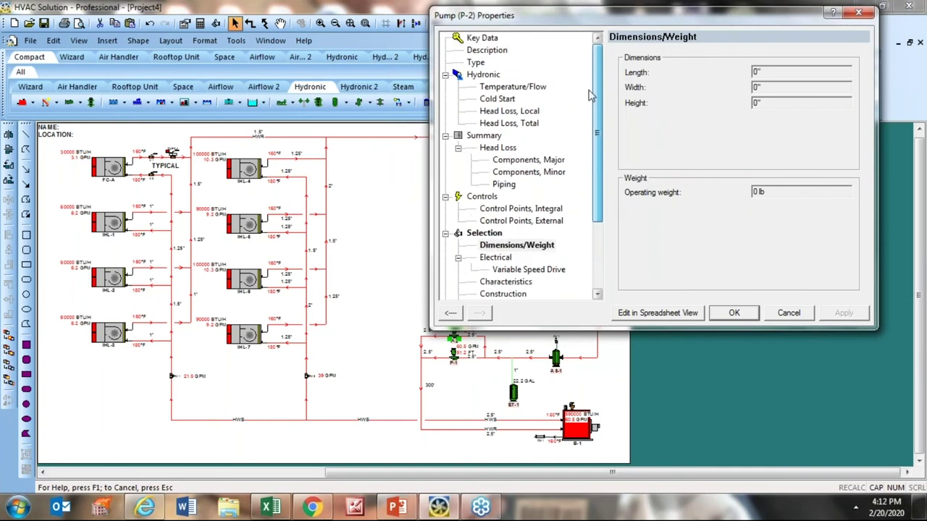
left_click(484, 138)
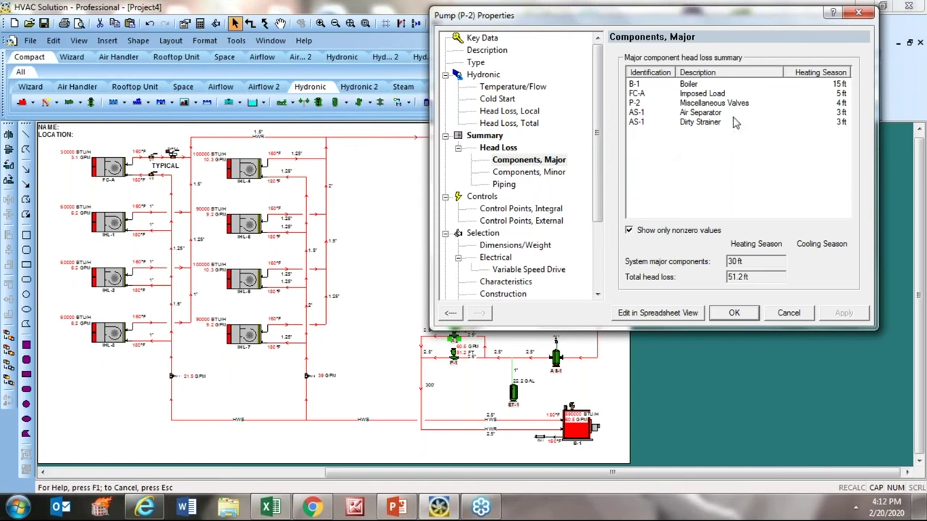
left_click(542, 175)
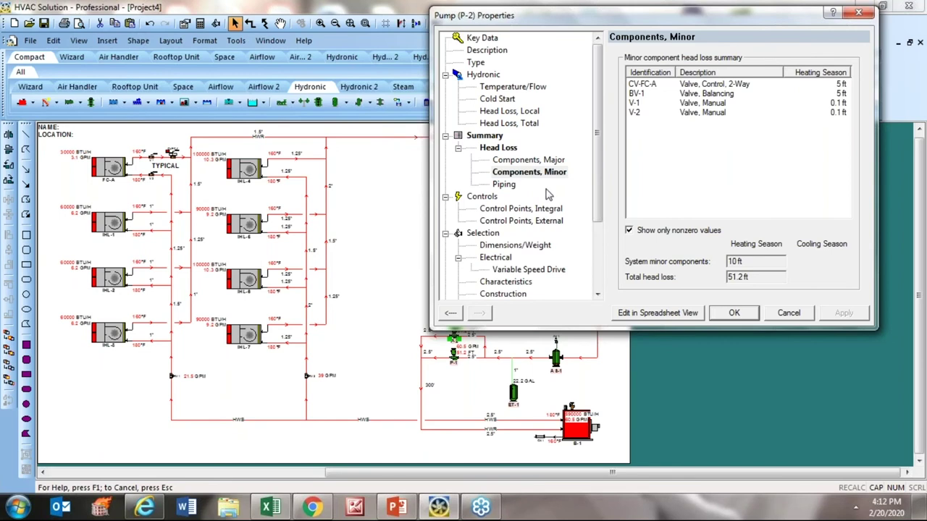
left_click(504, 189)
left_click_drag(849, 134, 856, 108)
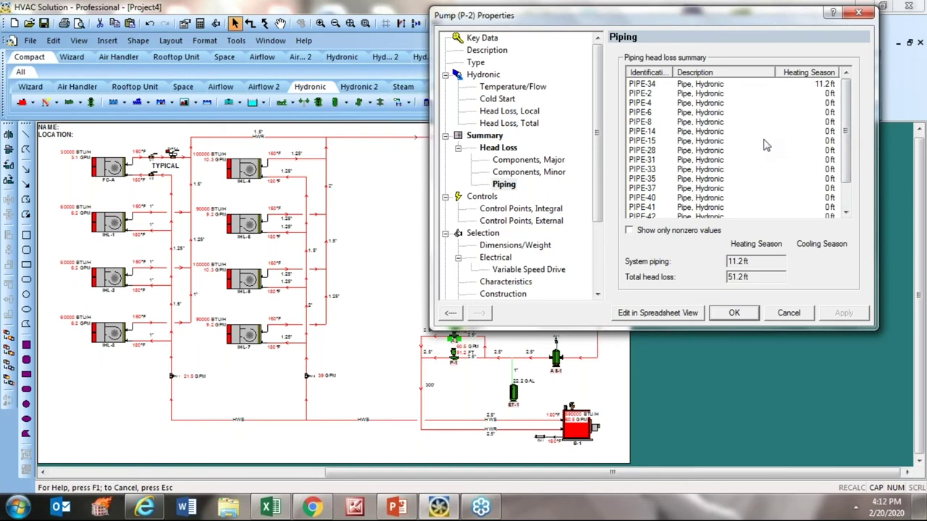
left_click(787, 316)
Set the length of the two supply riser pipes directly above the balancing valves to 100 ft
left_click_drag(152, 362, 336, 371)
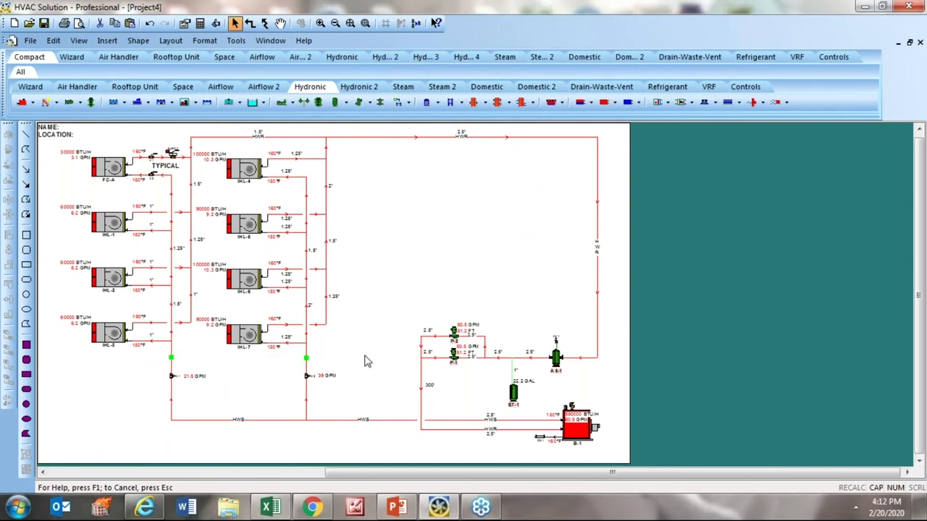
right_click(366, 360)
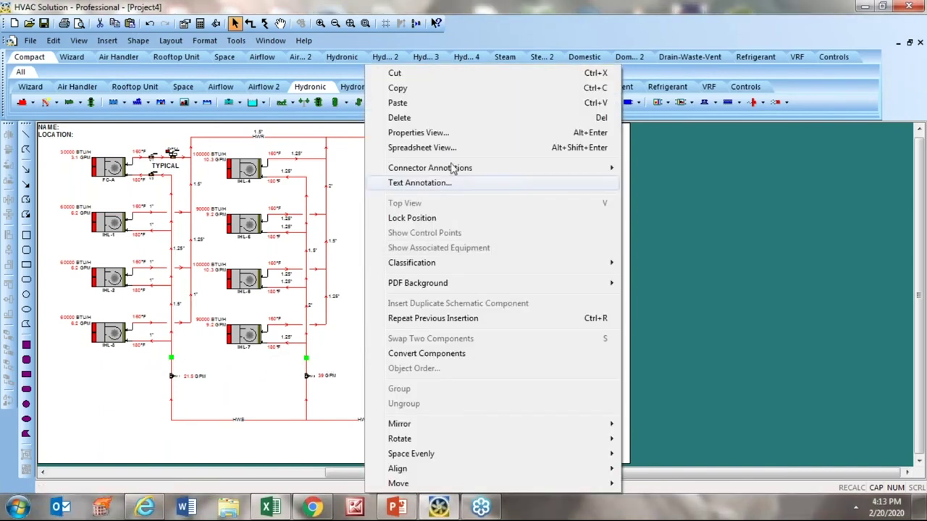
left_click(429, 133)
left_click(382, 154)
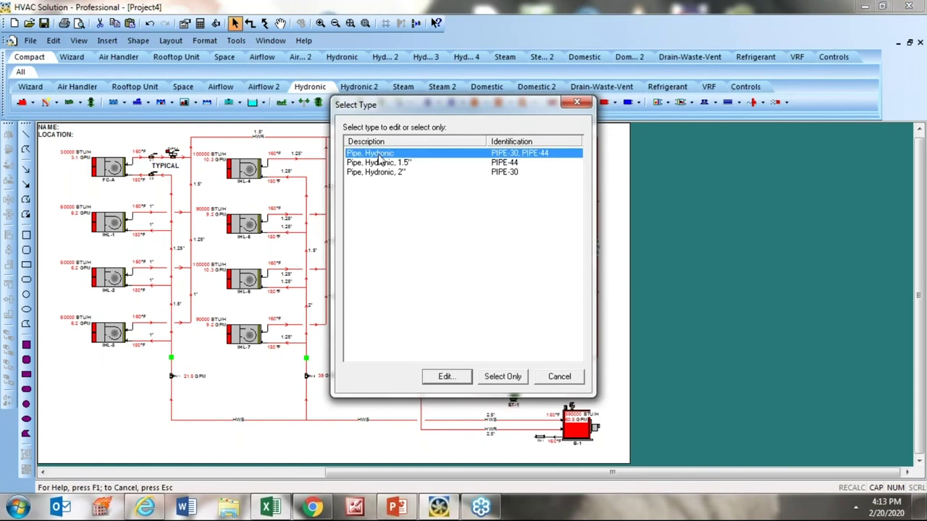
left_click(444, 377)
type("100")
left_click(735, 314)
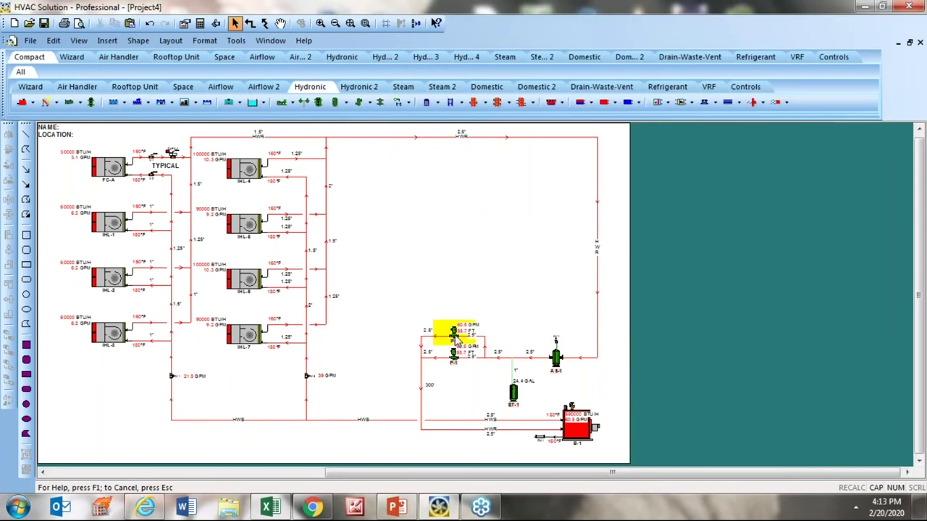
Check pump P-2's piping head loss breakdown and show its head loss path on the schematic
double_click(456, 338)
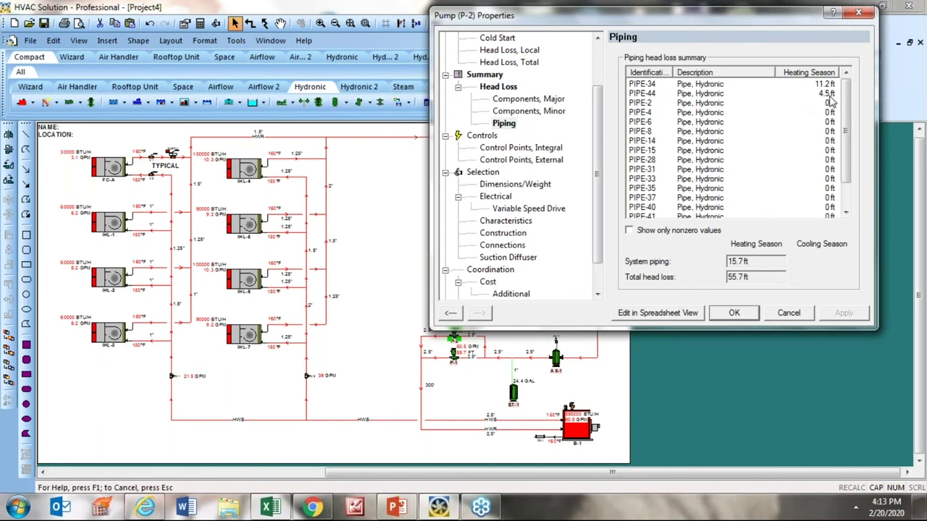
left_click(786, 318)
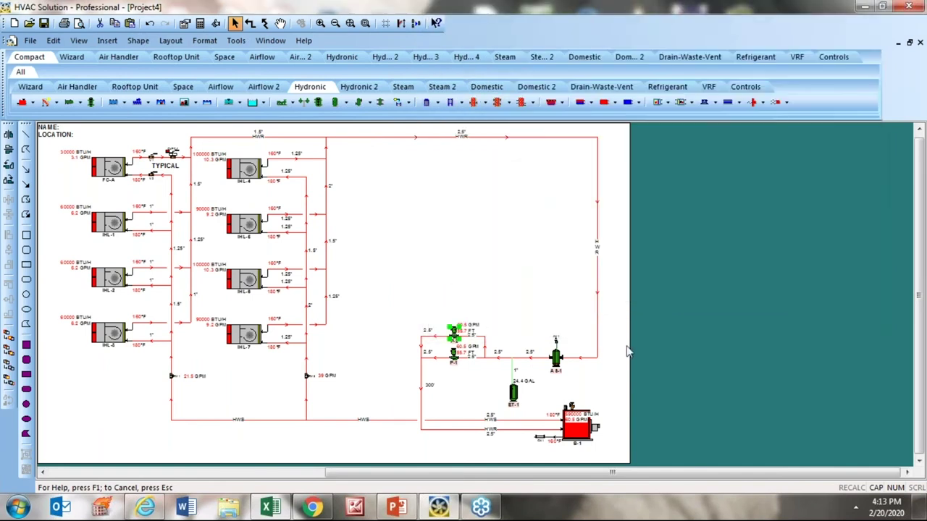
double_click(454, 354)
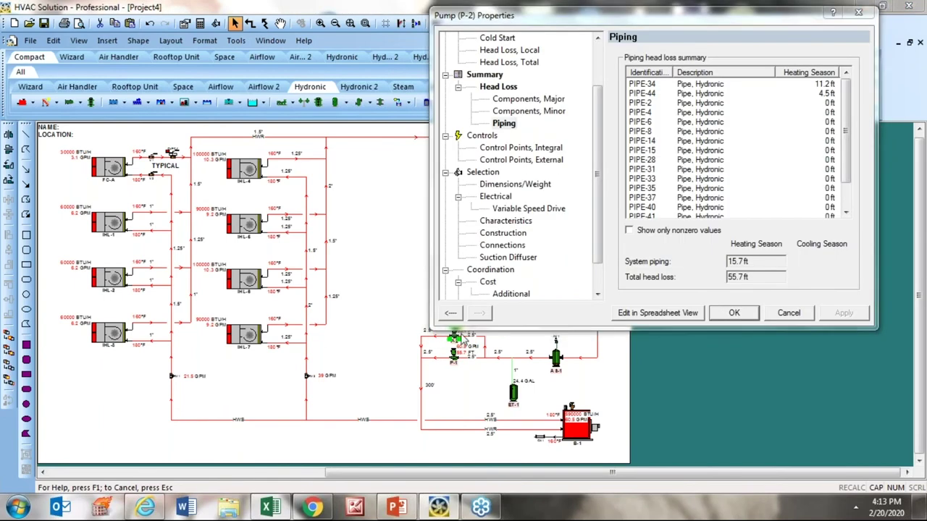
scroll(507, 73, "up", 2)
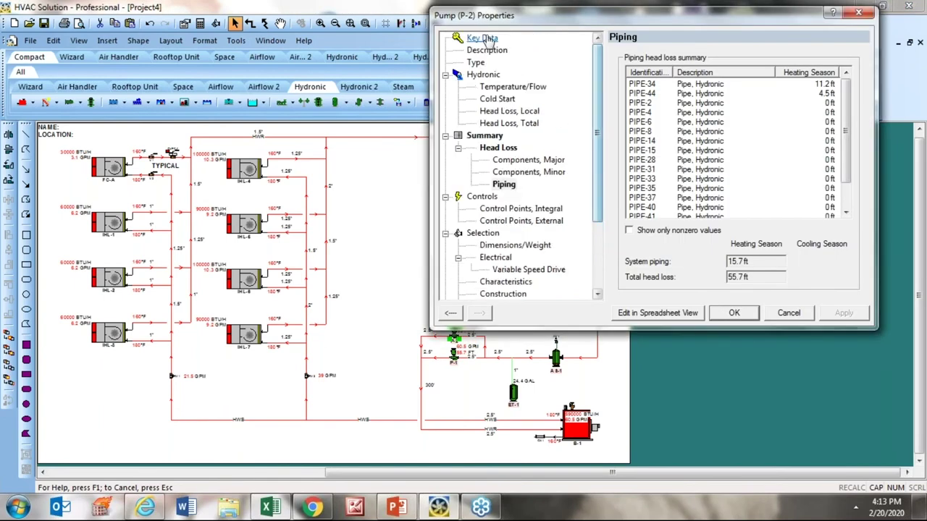
left_click(482, 38)
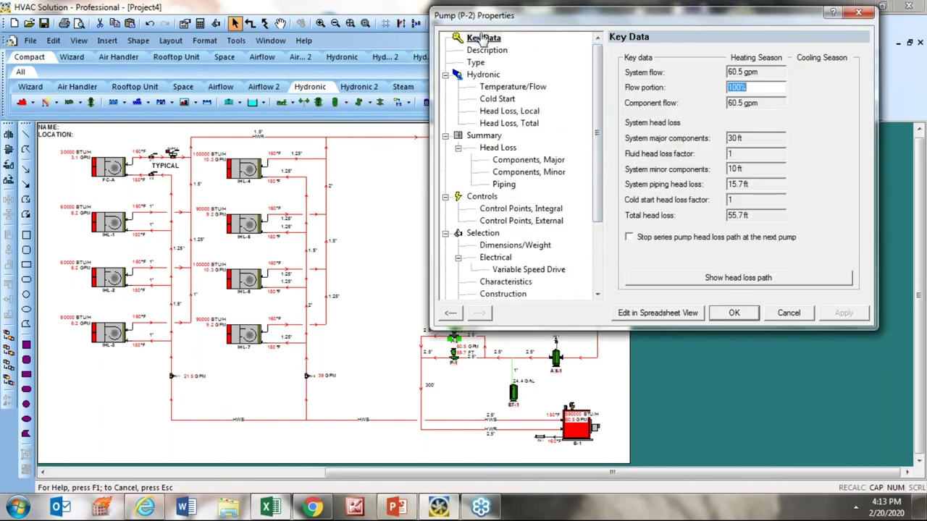
left_click(750, 280)
left_click_drag(709, 18, 829, 9)
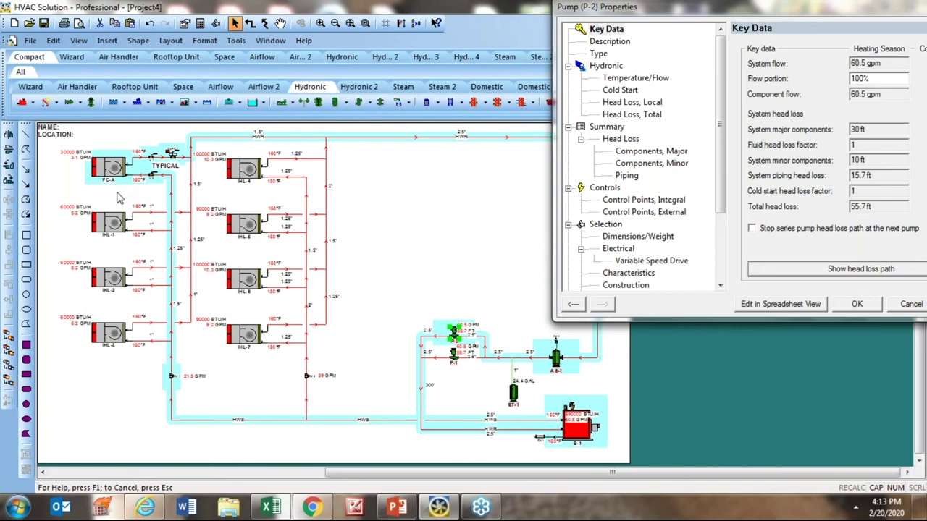
left_click(856, 304)
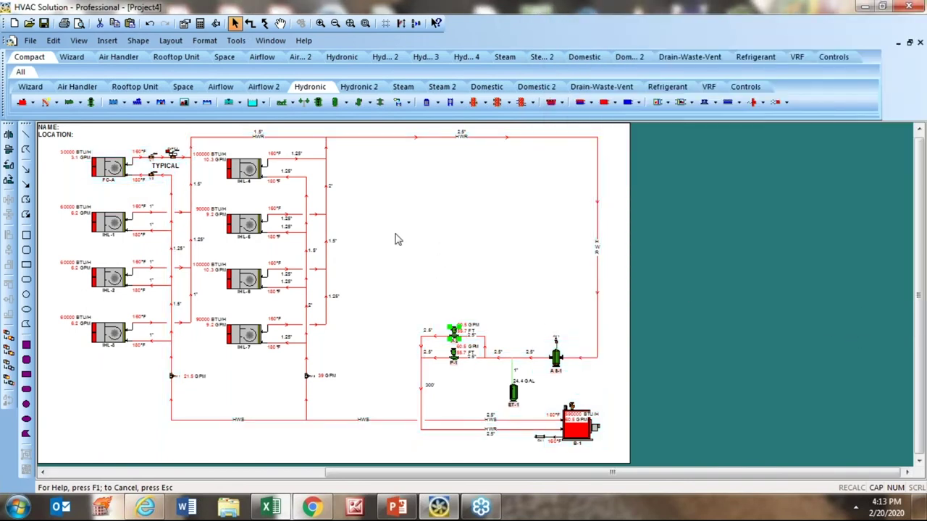
Set boiler B-1's working fluid to Propylene Glycol at 50% secondary concentration, without adding a glycol feed system
scroll(588, 475, "up", 1)
scroll(587, 475, "up", 3)
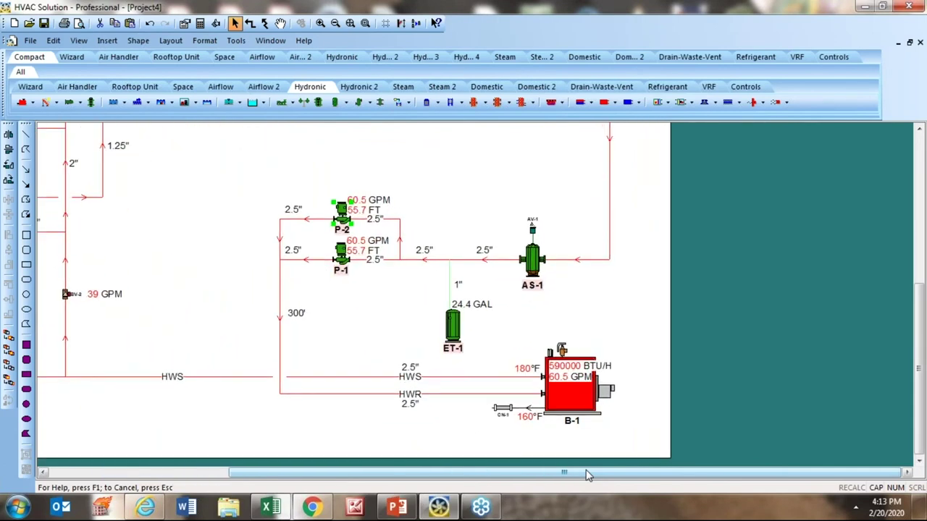
double_click(575, 396)
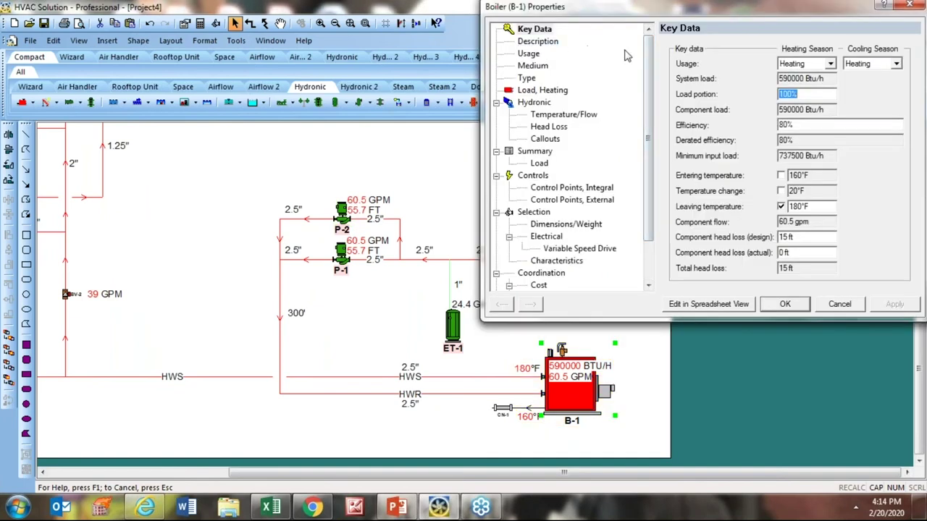
left_click(533, 103)
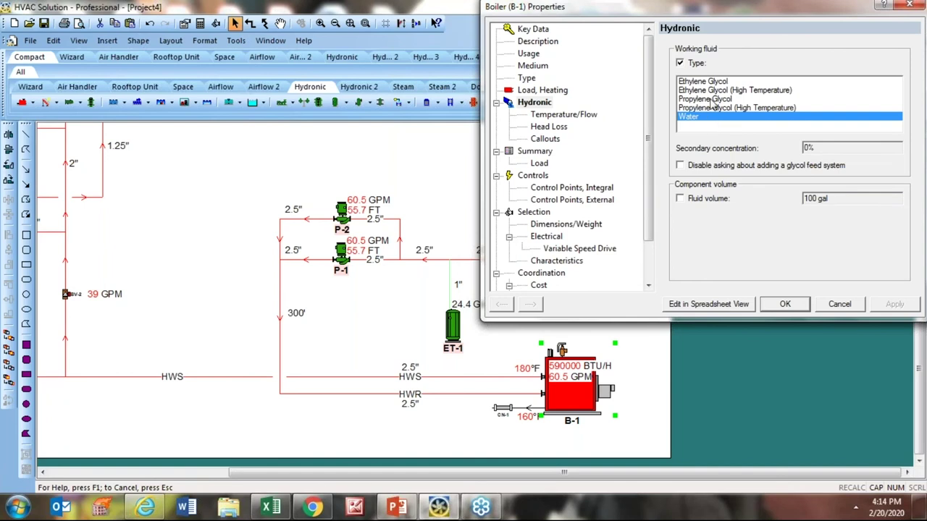
left_click(712, 99)
double_click(842, 150)
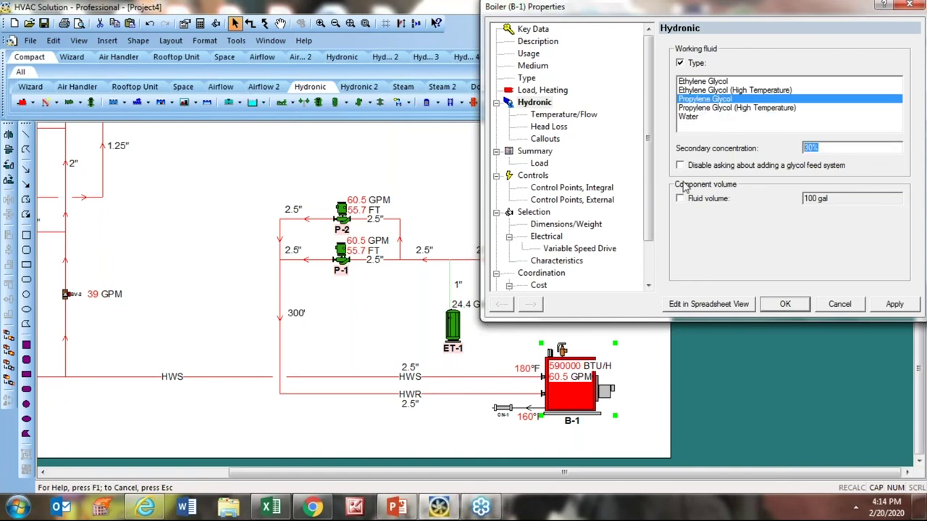
type("50")
left_click(786, 304)
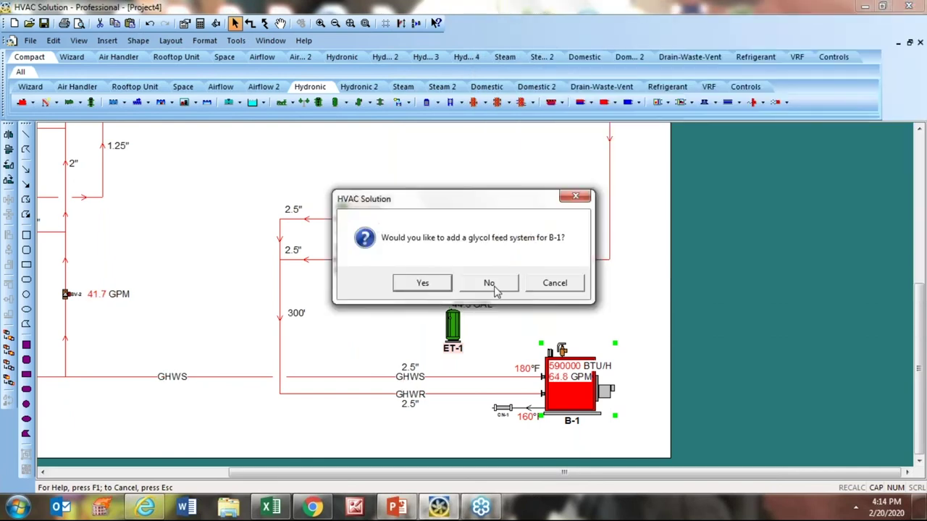
left_click(495, 286)
left_click(454, 284)
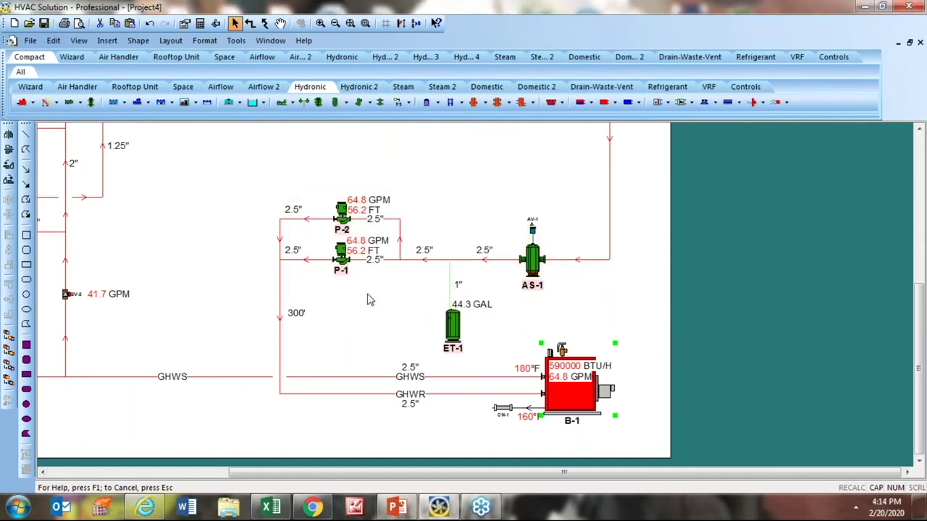
Undo and redo the boiler's glycol change to compare the pump head values, ending on the full schematic
left_click(149, 23)
left_click(164, 22)
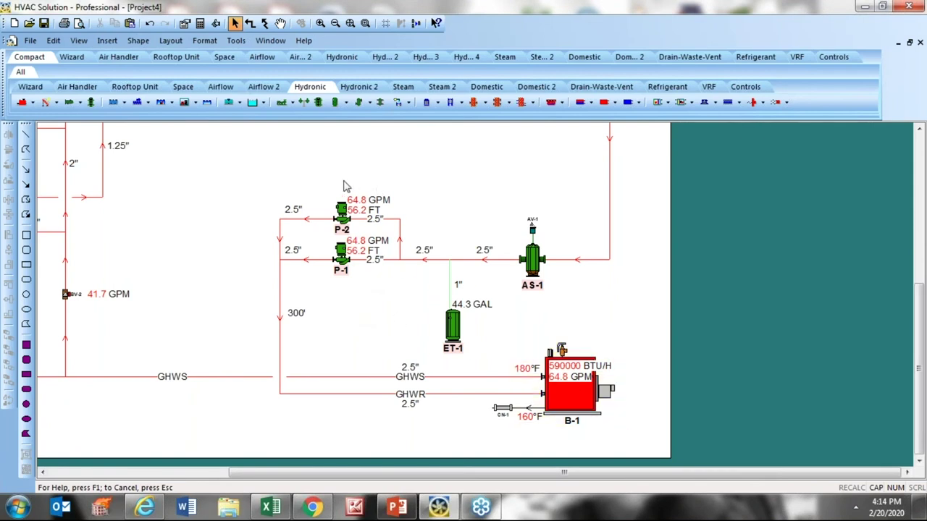
left_click(350, 23)
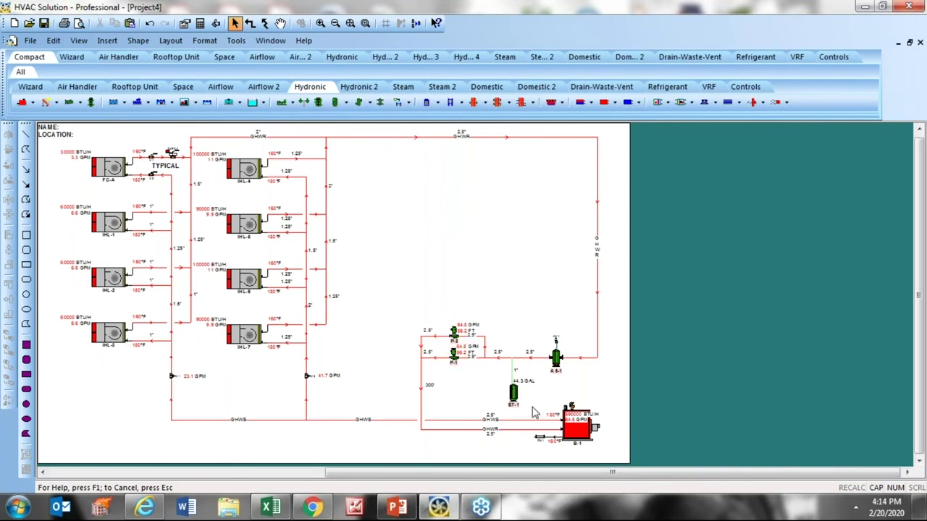
Run the equipment selection for air separator AS-1 and accept the Taco 49025ADT-5 model
scroll(539, 409, "up", 1)
scroll(545, 407, "up", 2)
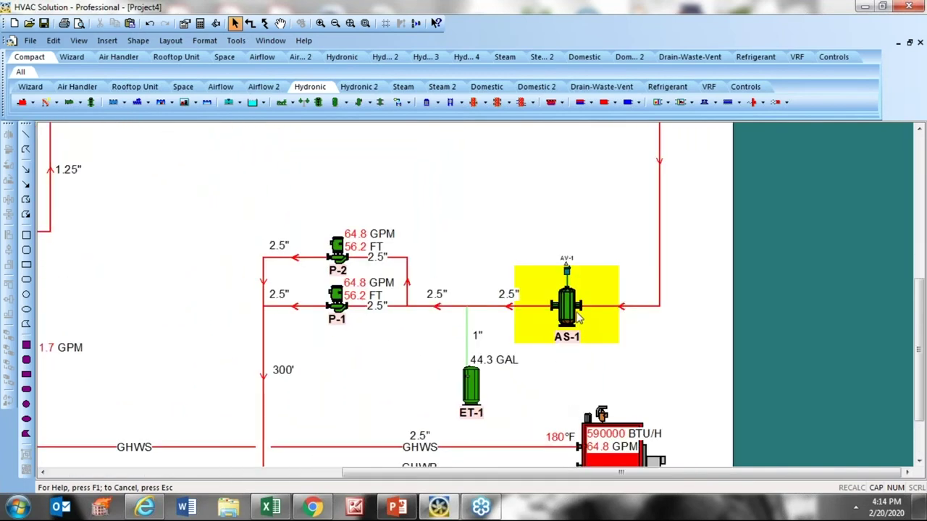
double_click(572, 310)
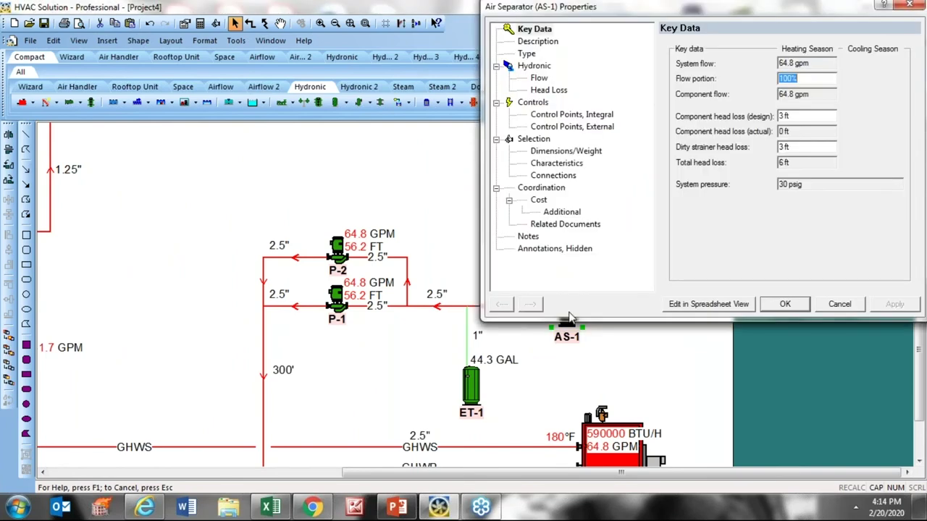
left_click(534, 139)
left_click(804, 97)
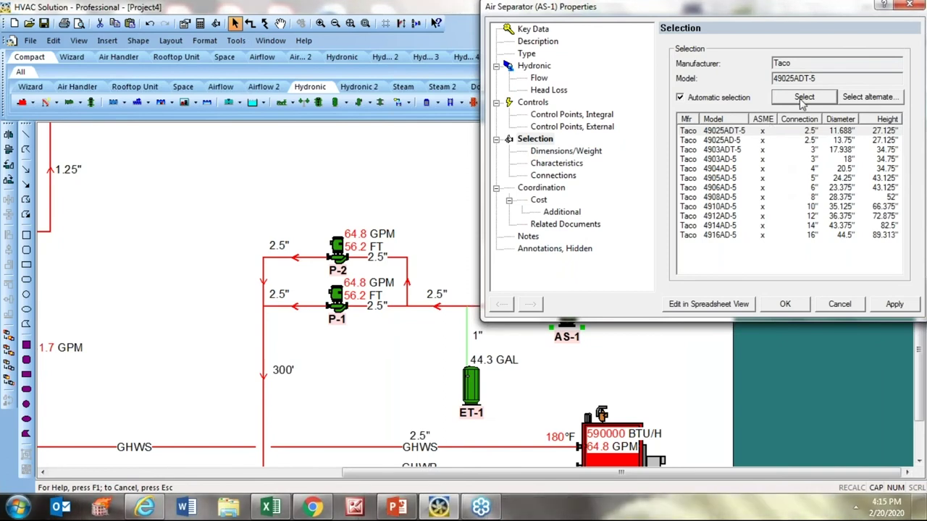
left_click(793, 308)
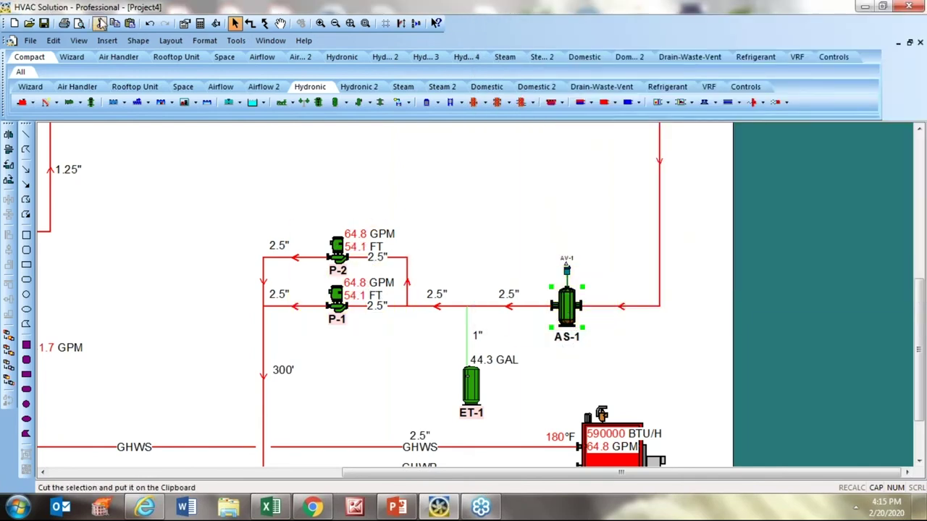
Undo and redo the air separator selection to compare pump heads, and check AS-1's design and actual head losses without changing them
left_click(149, 22)
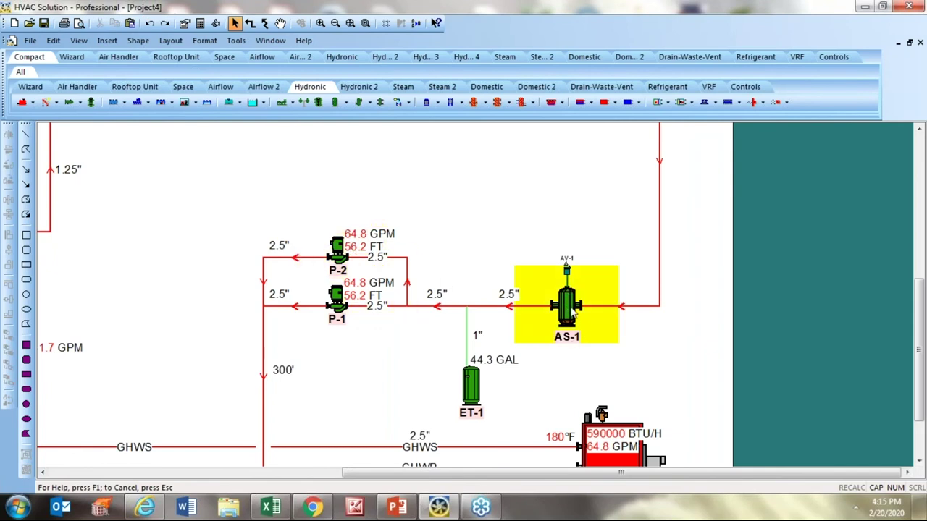
left_click(165, 24)
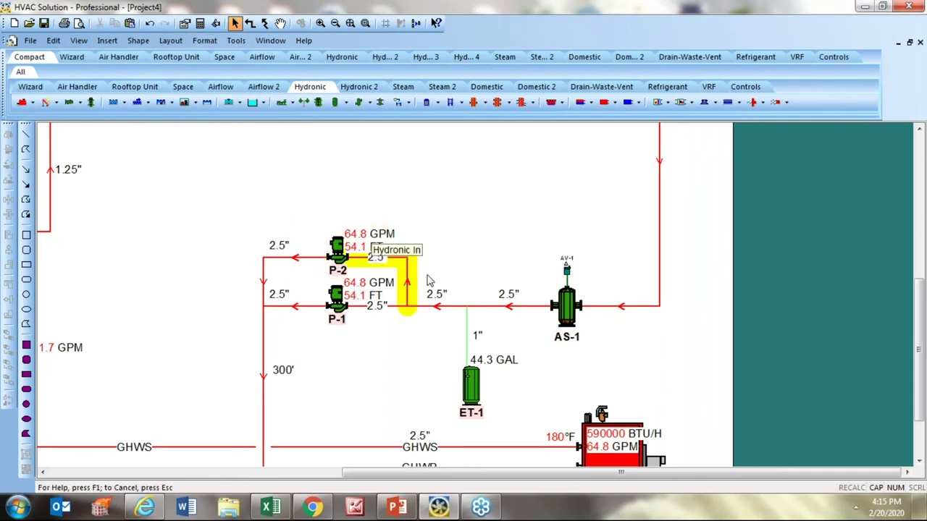
double_click(567, 304)
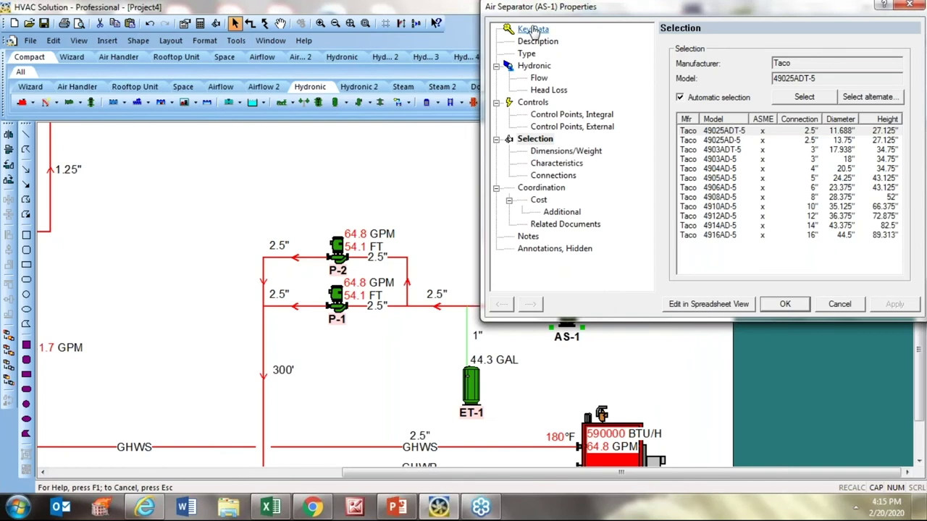
left_click(533, 29)
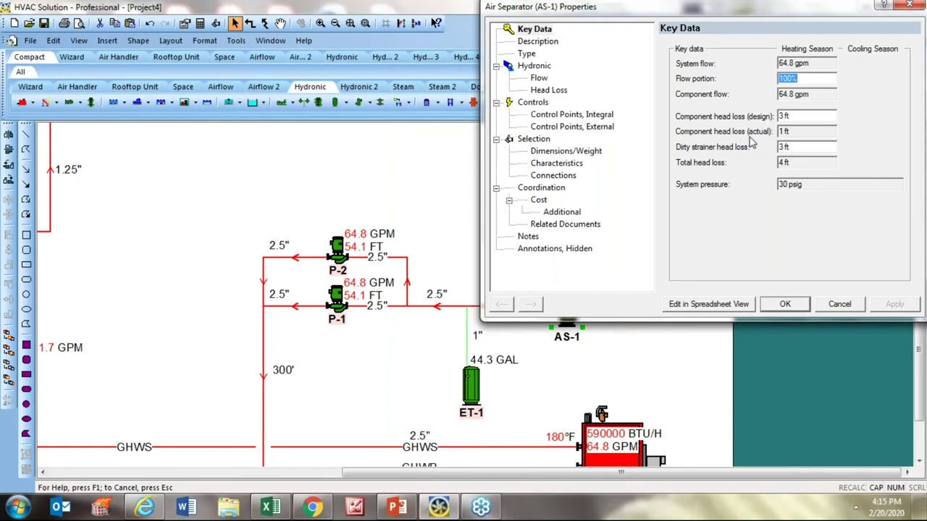
left_click(840, 305)
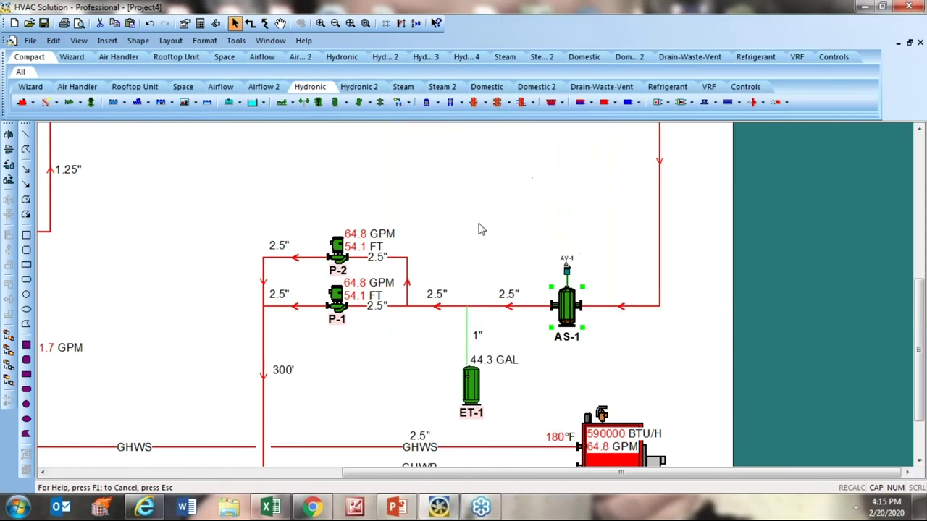
Review pump P-1's model selection list and head performance curve without changing anything, ending on the full schematic
left_click(350, 23)
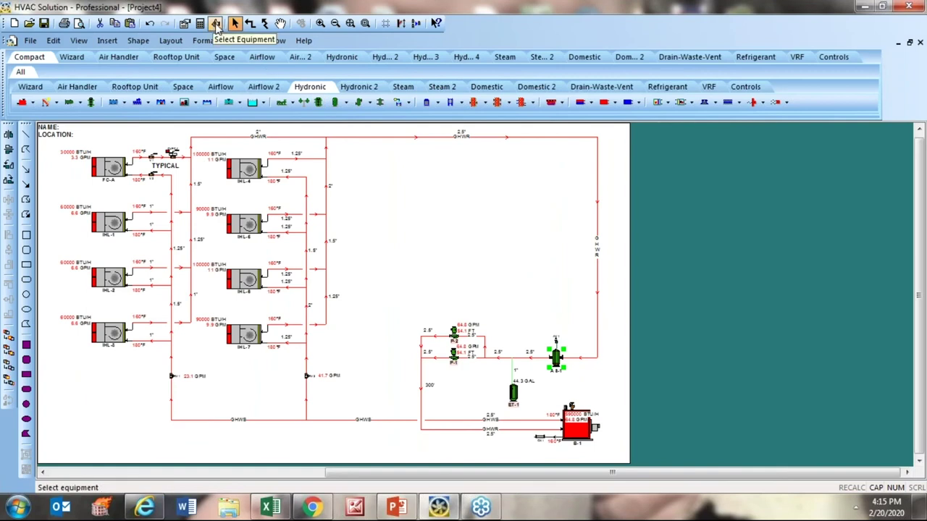
scroll(471, 406, "up", 2)
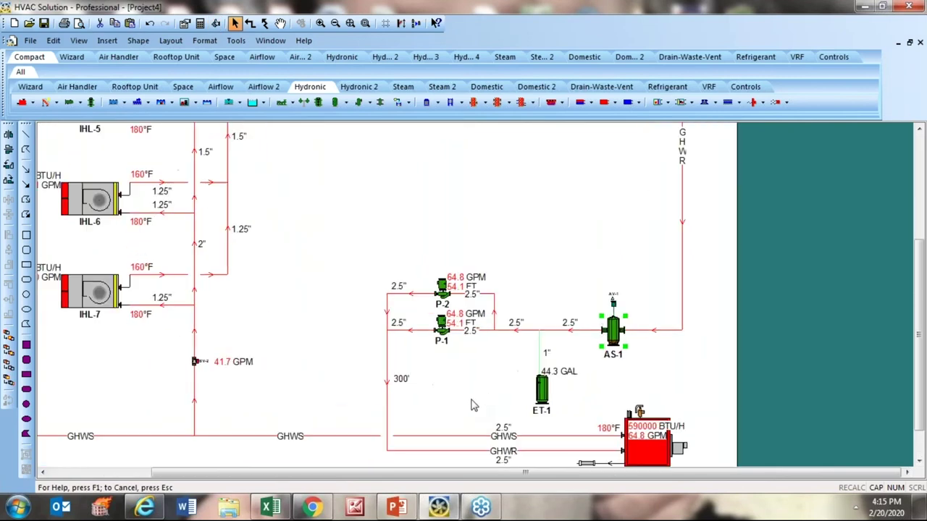
scroll(471, 406, "up", 1)
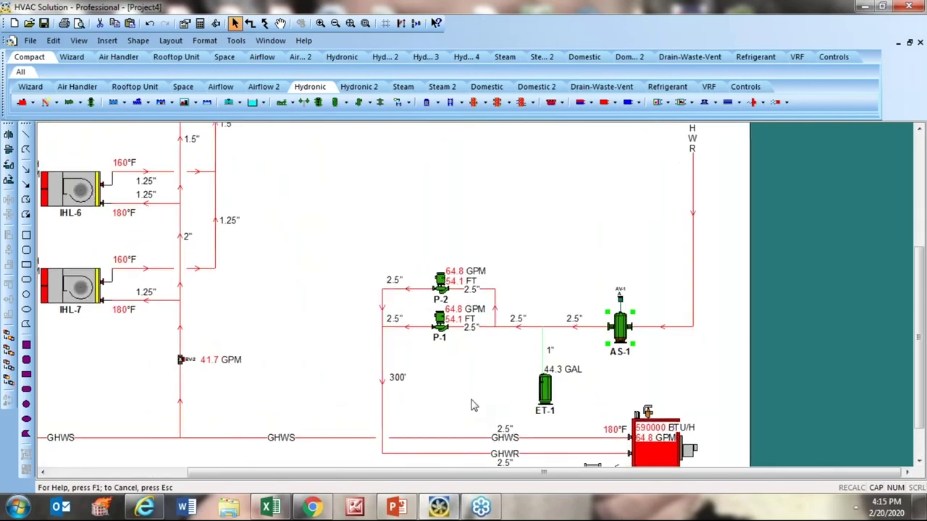
double_click(438, 326)
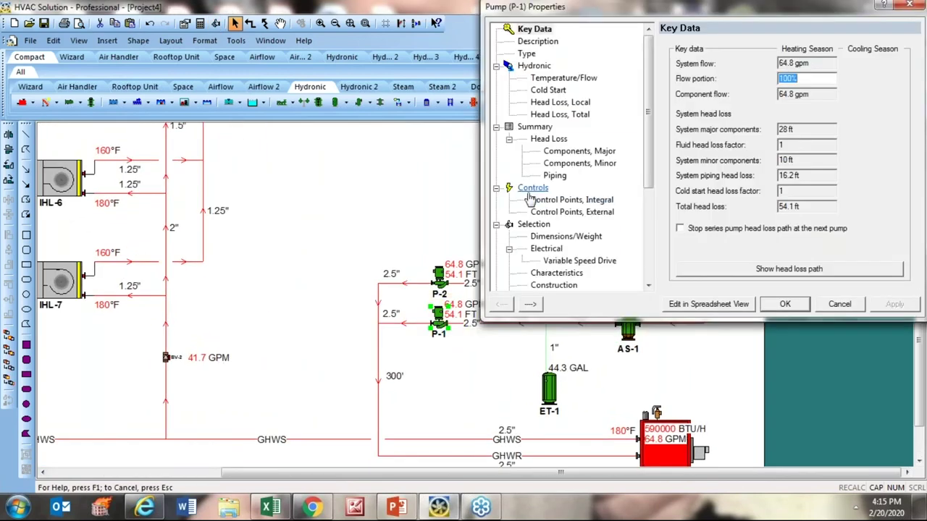
left_click(534, 225)
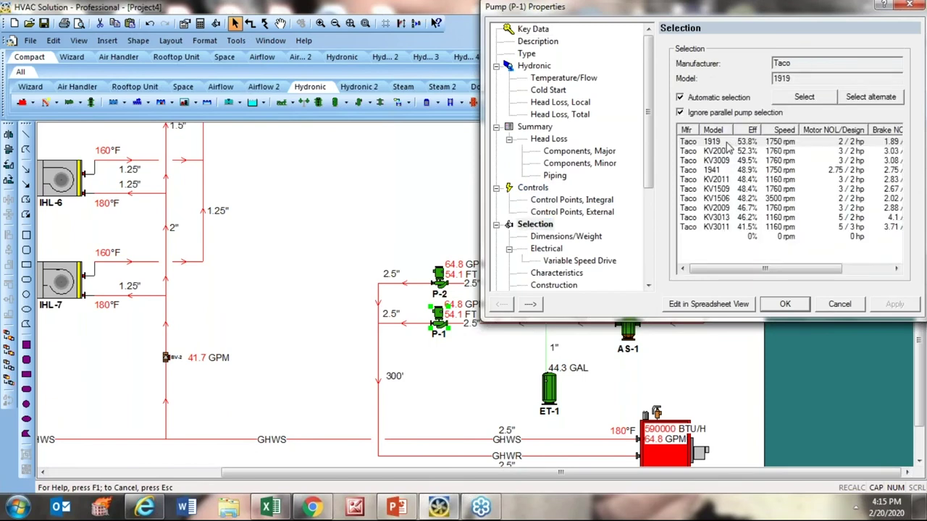
left_click_drag(653, 172, 649, 230)
left_click(554, 212)
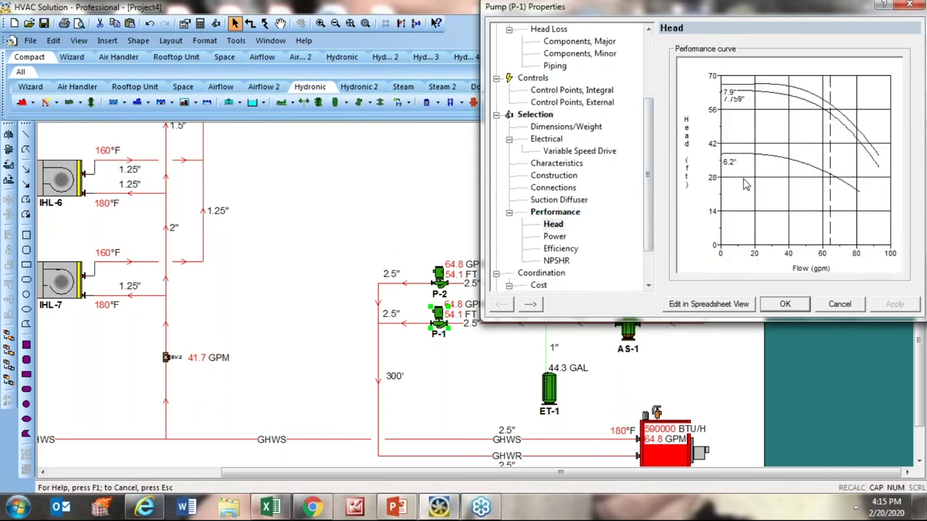
left_click(839, 305)
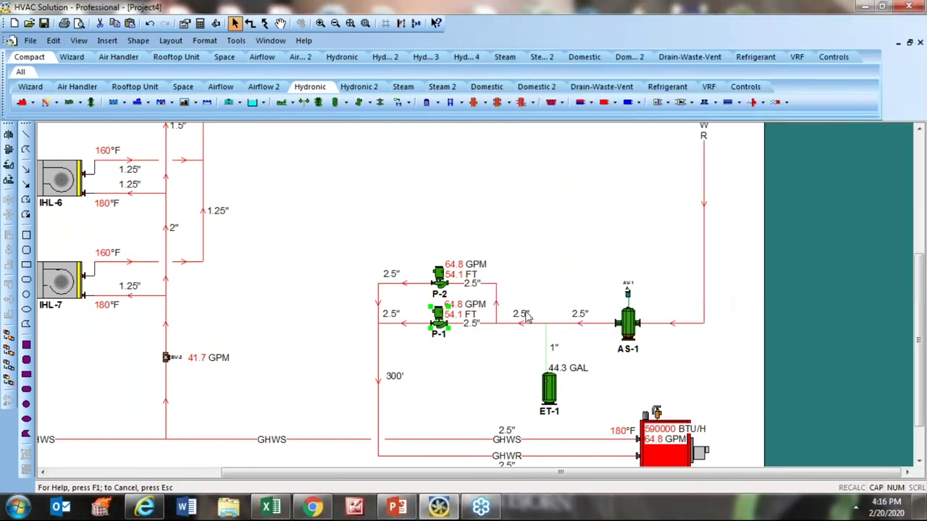
scroll(598, 277, "down", 1)
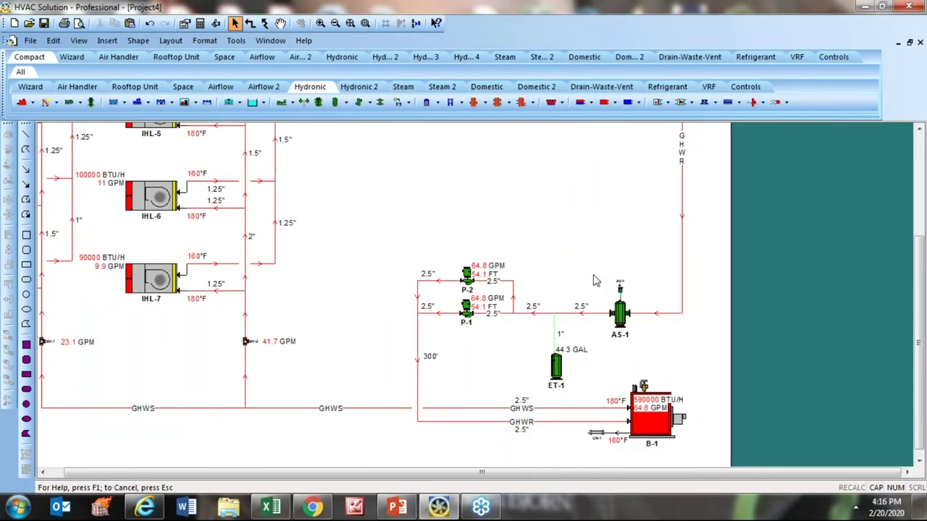
scroll(594, 279, "down", 2)
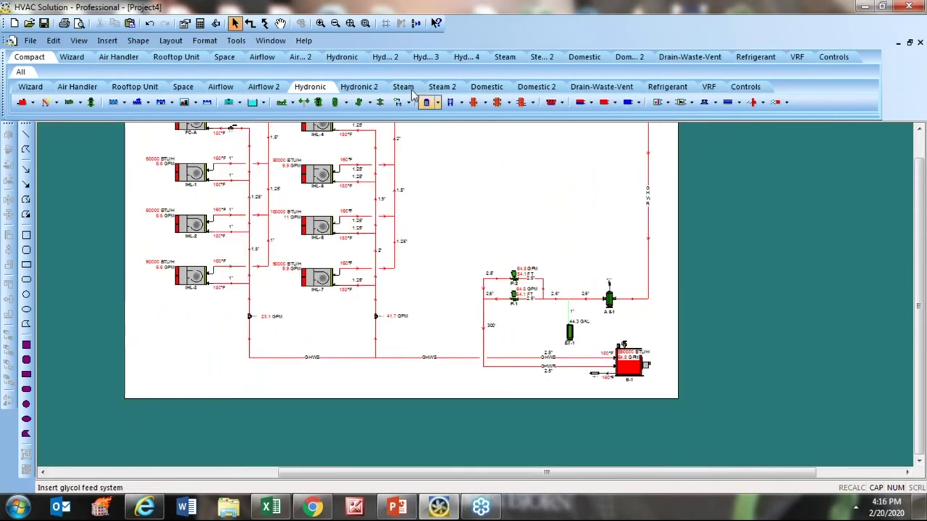
left_click(351, 23)
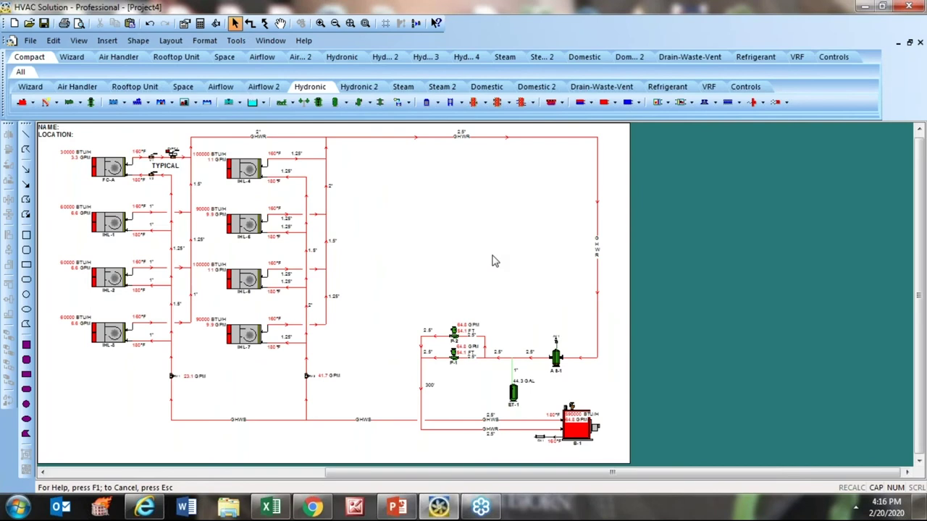
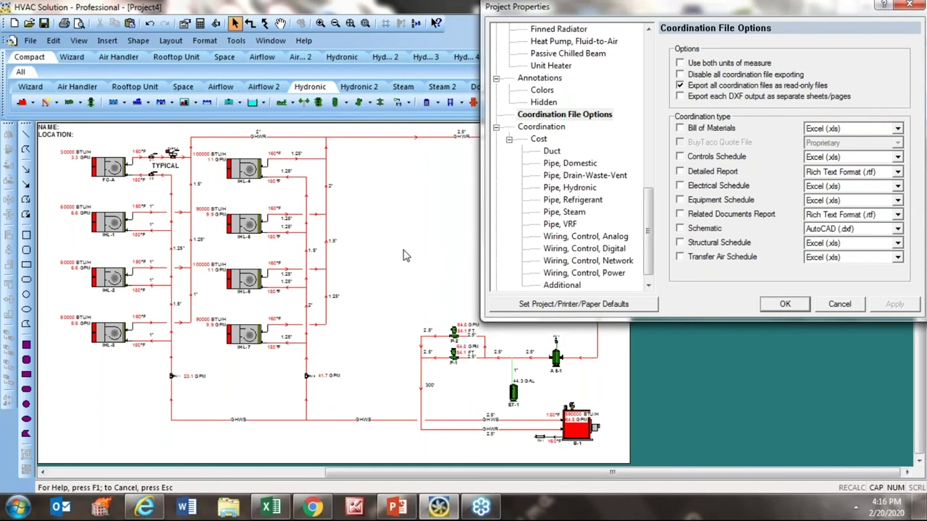
Check the project's name, location and weather data in the project properties
left_click_drag(648, 255, 644, 76)
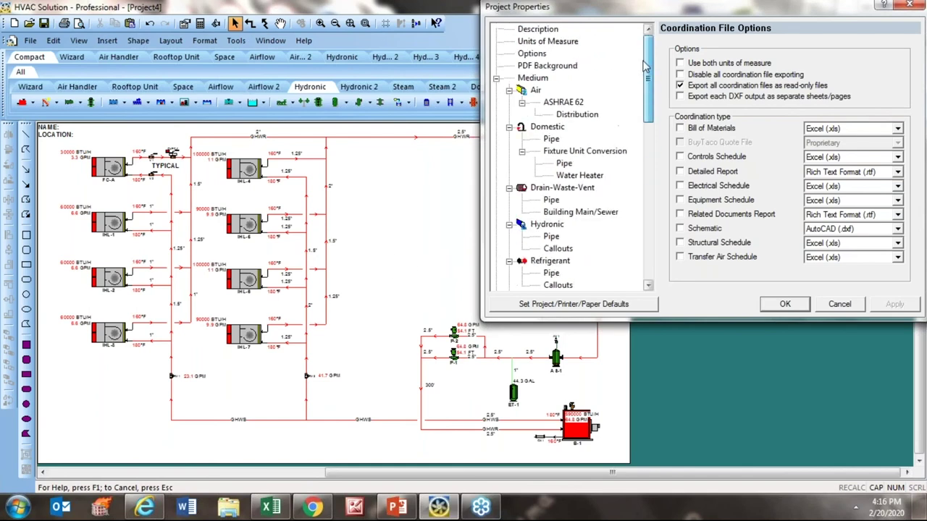
left_click(537, 29)
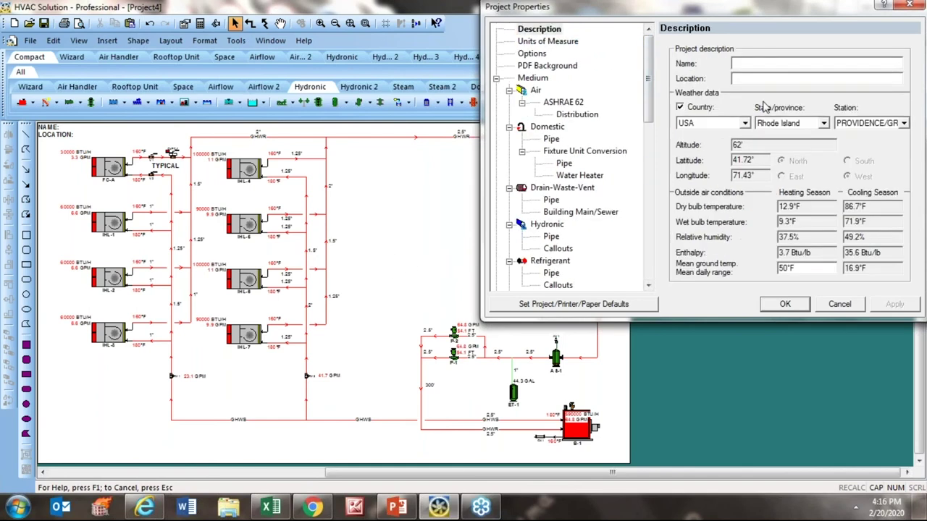
left_click(564, 32)
left_click_drag(654, 56, 644, 121)
scroll(579, 181, "down", 5)
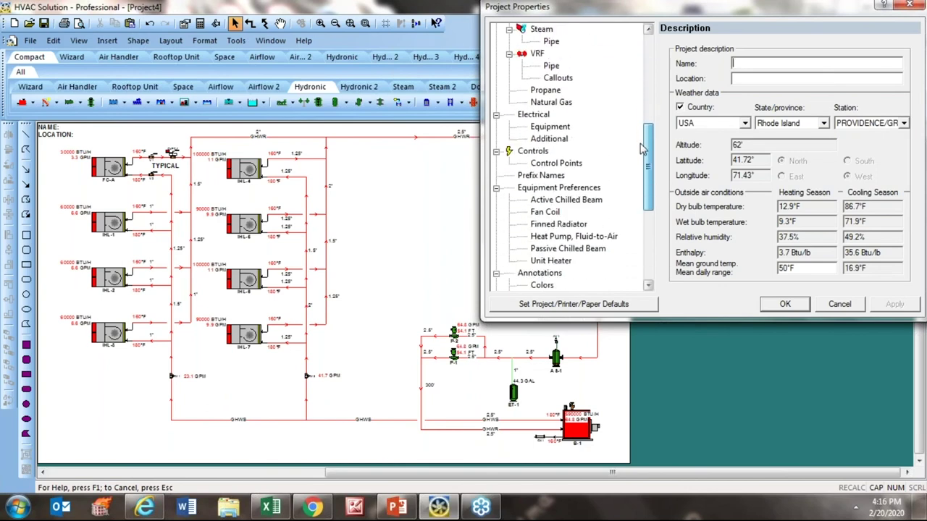
Set the coordination file options to export a Detailed Report in Rich Text Format (.rtf) and an Equipment Schedule in Excel (.xls)
left_click(572, 203)
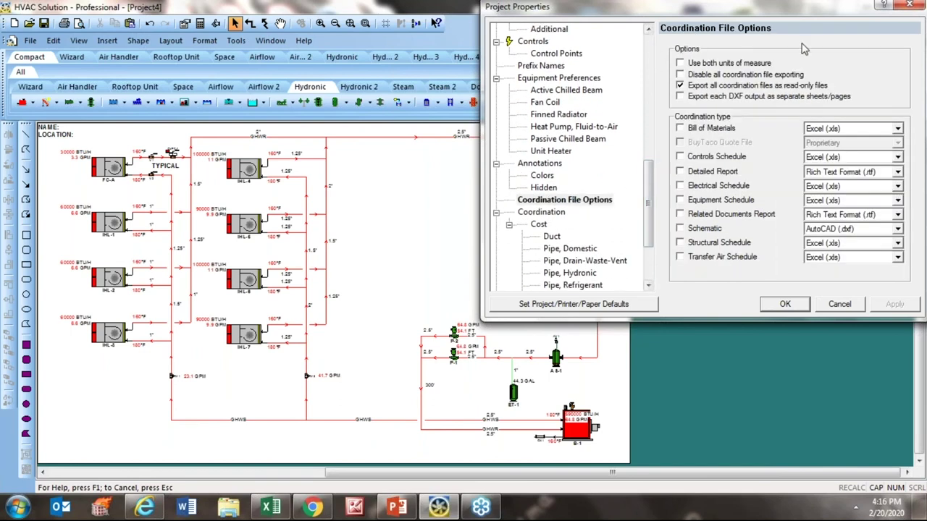
left_click_drag(790, 9, 708, 9)
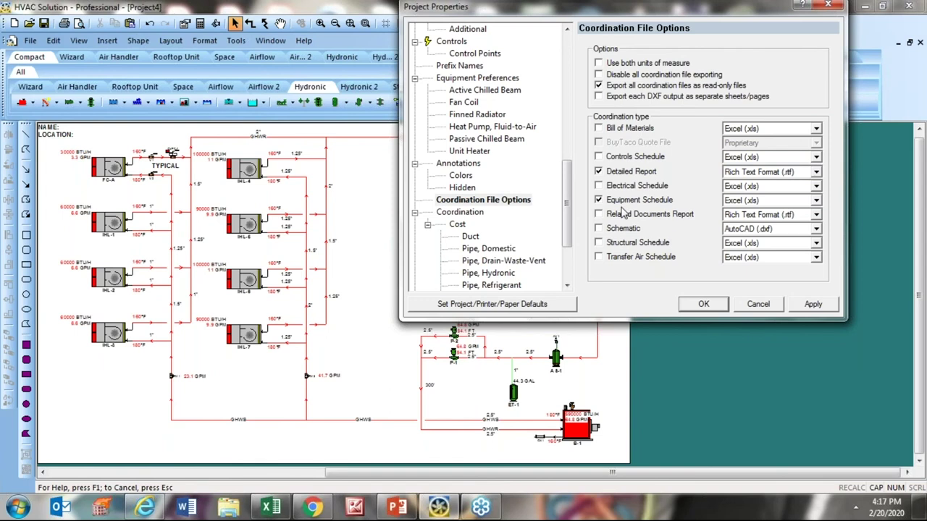
left_click(817, 202)
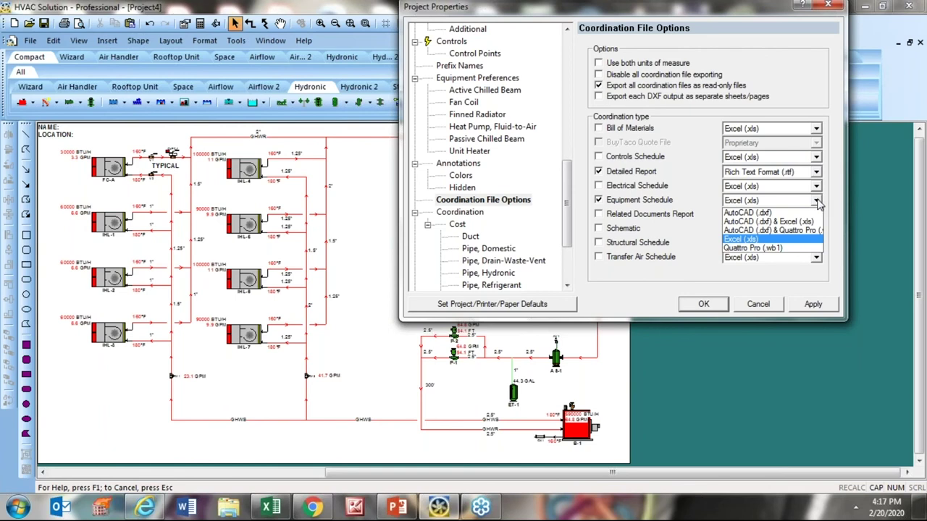
left_click(817, 203)
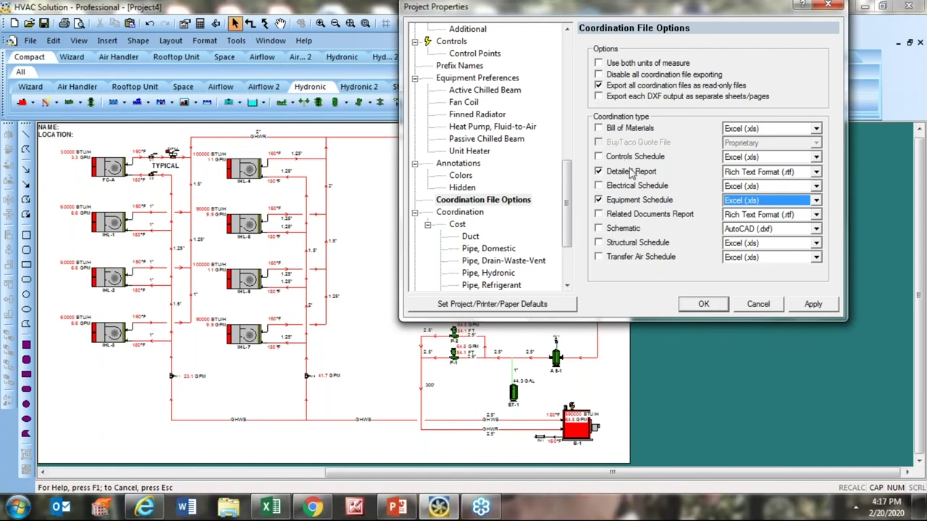
left_click(704, 305)
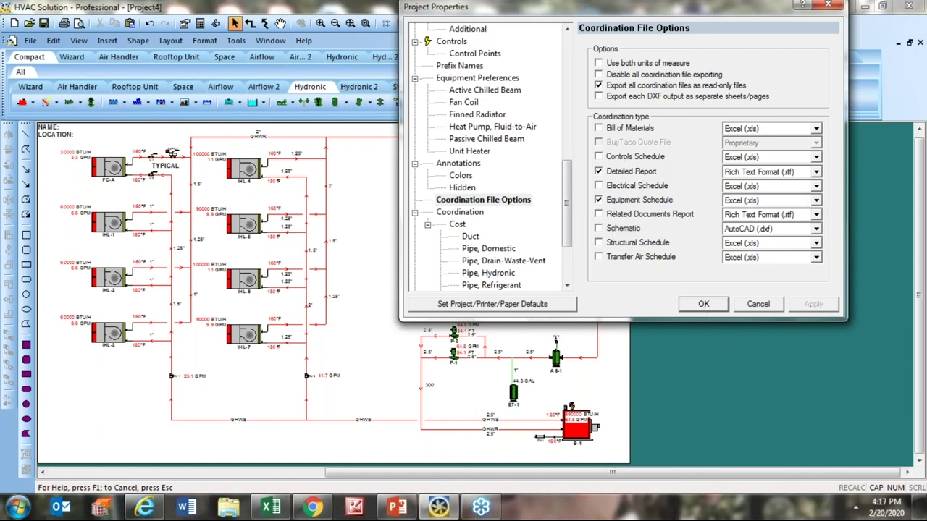
Save the project to the Desktop as WEBINAR 1.hvp, replacing the existing file of that name
left_click(30, 41)
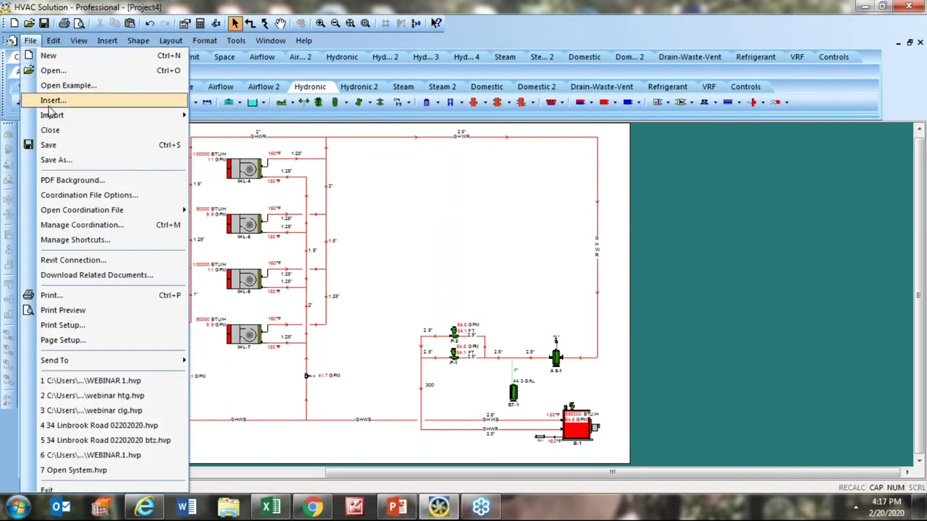
left_click(72, 160)
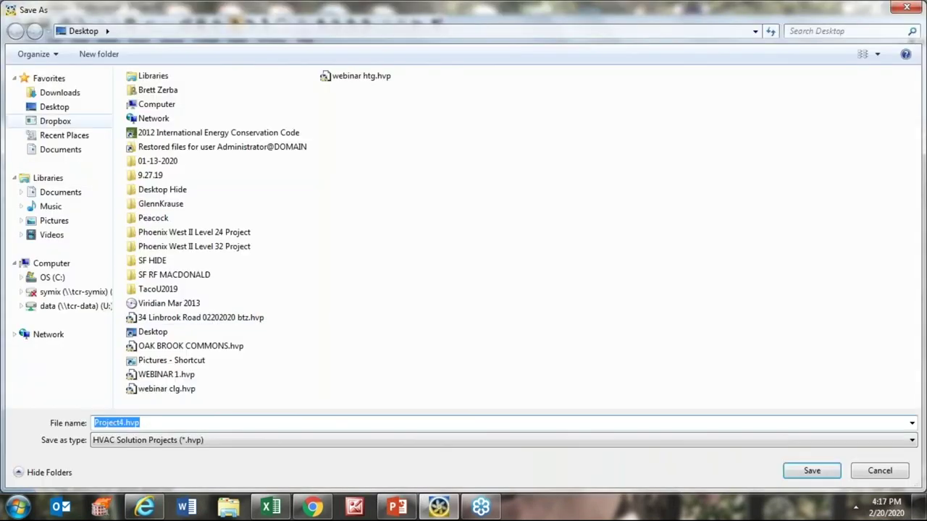
left_click(54, 108)
double_click(156, 424)
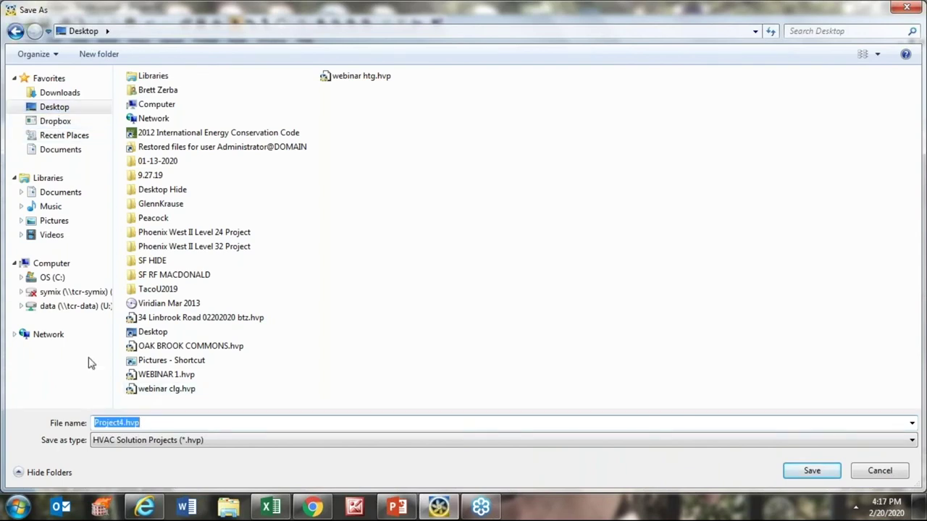
type("WE")
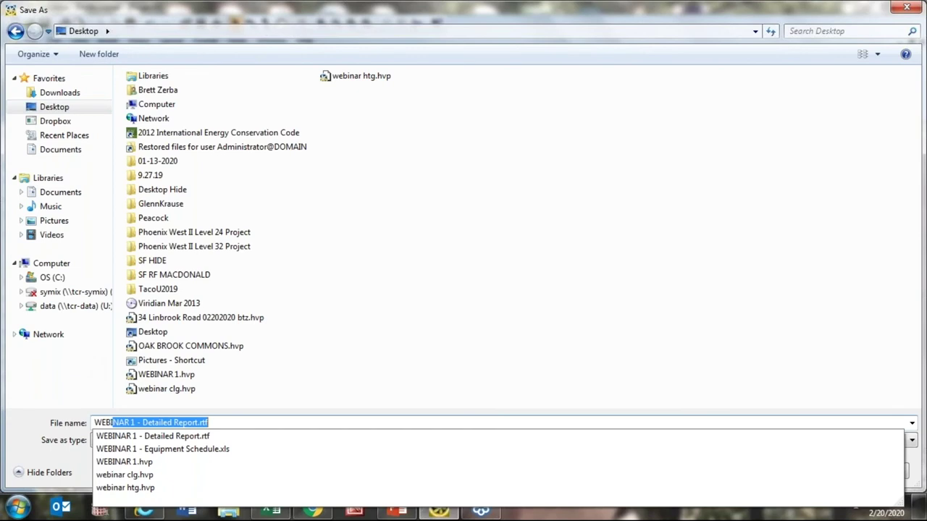
type("BINAR 1")
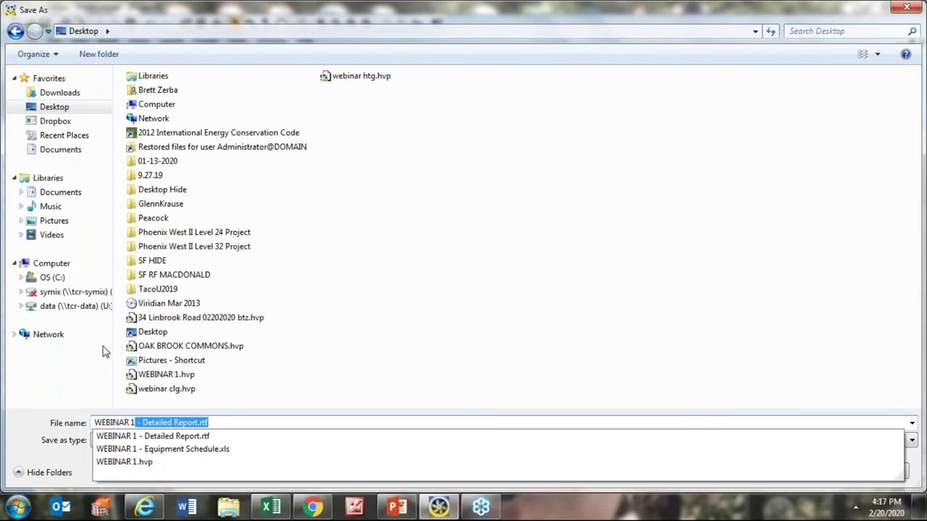
left_click(138, 462)
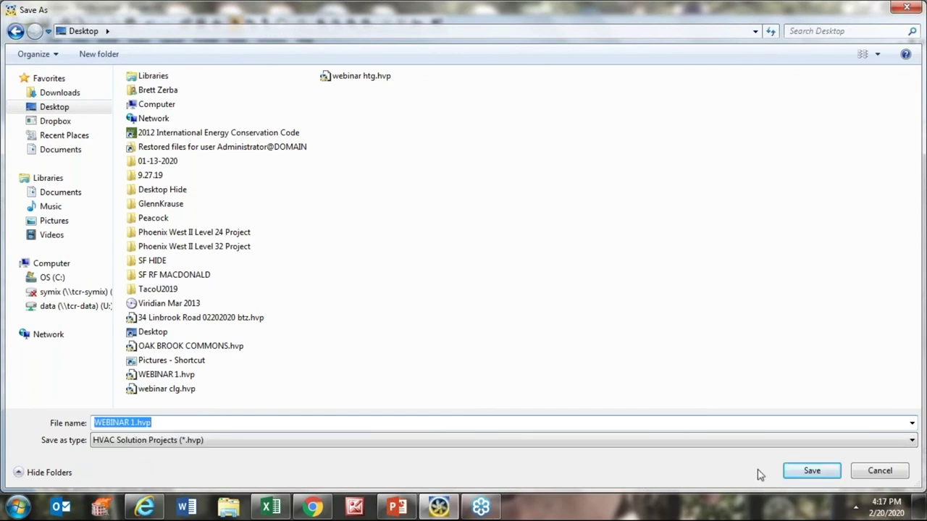
left_click(812, 471)
left_click(507, 259)
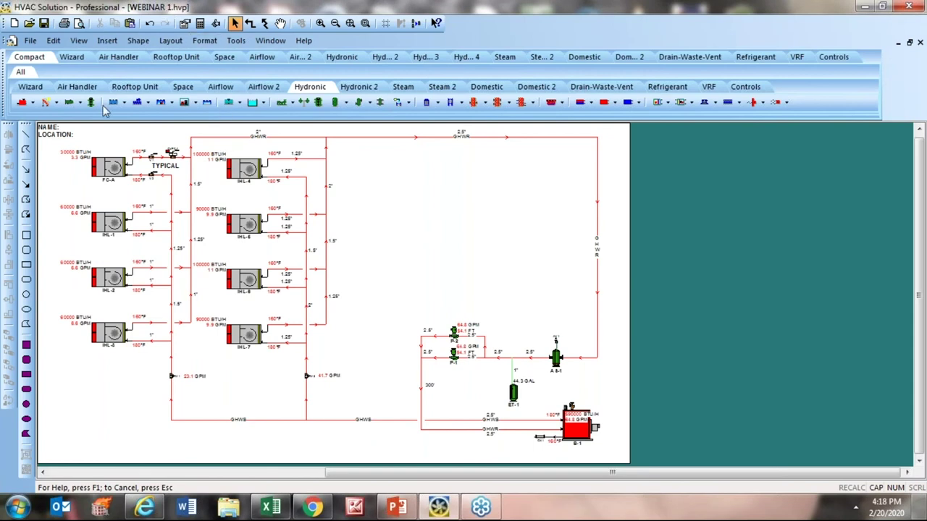
Open the exported coordination file WEBINAR 1 - Detailed Report.rtf in Word
left_click(30, 41)
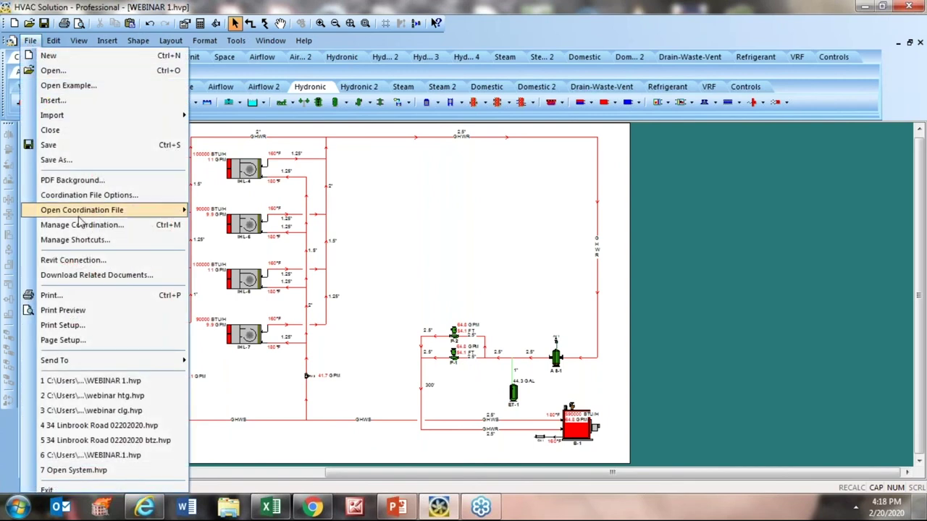
mouse_move(83, 209)
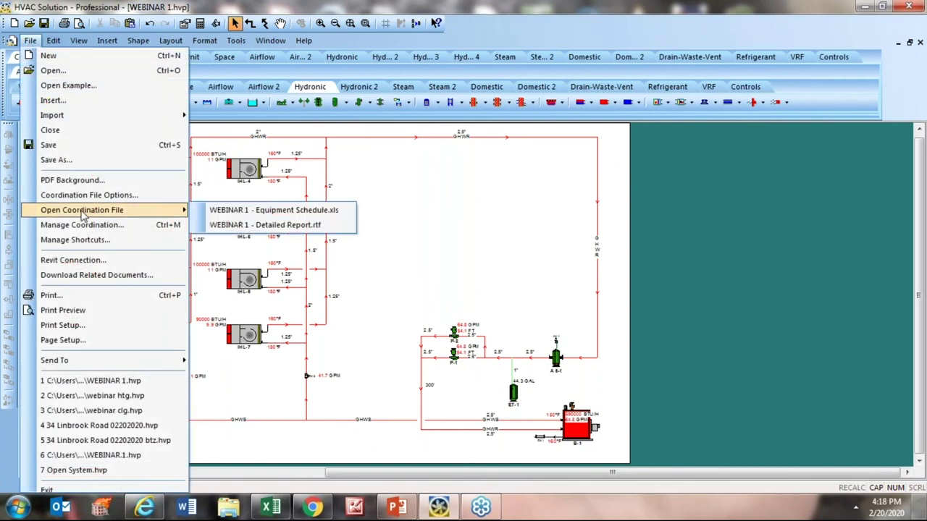
left_click(276, 226)
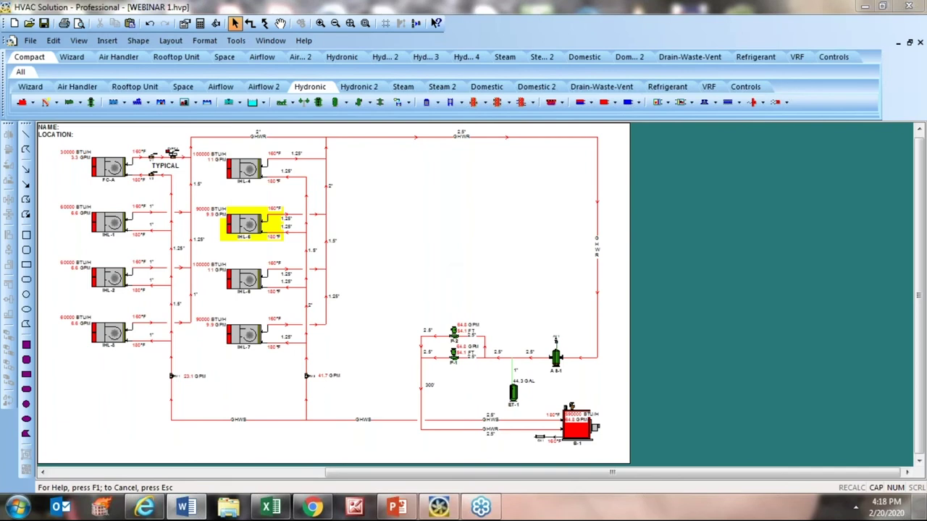
left_click(185, 511)
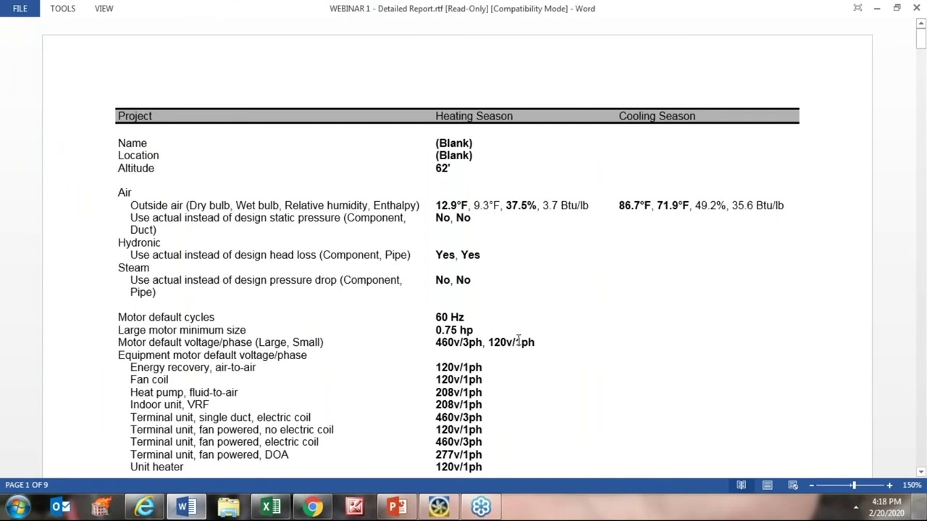
Review the detailed report's project, boiler, load and pump P-1 sections, including the head loss summary, and close the report
scroll(519, 340, "down", 6)
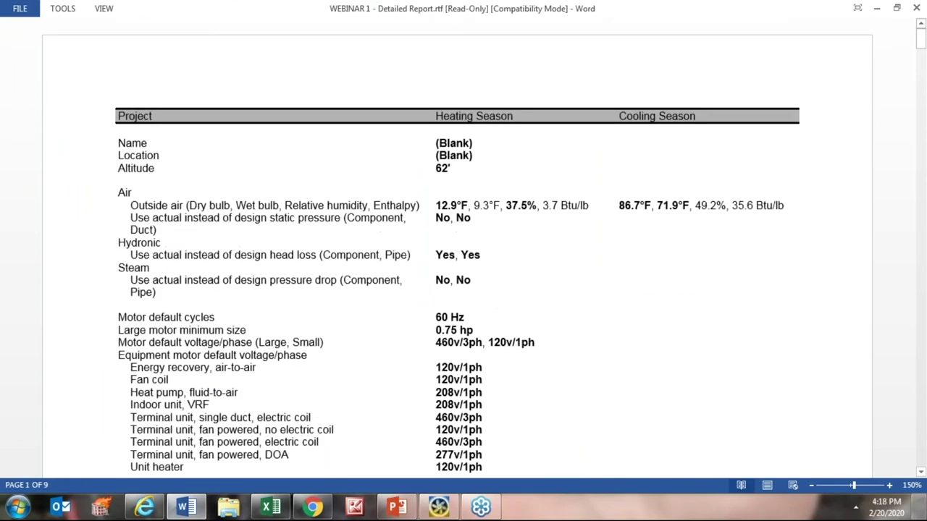
scroll(517, 340, "down", 10)
scroll(516, 340, "up", 4)
scroll(516, 340, "down", 12)
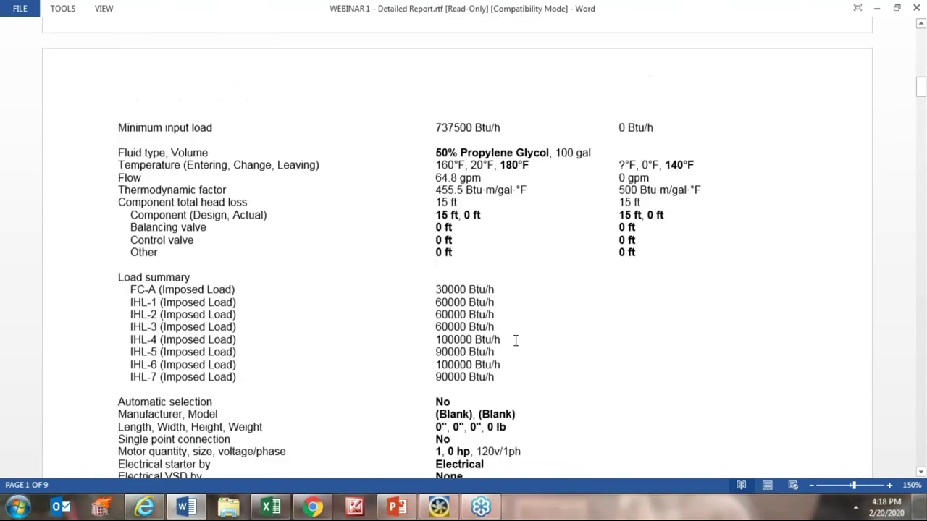
scroll(516, 341, "down", 20)
scroll(512, 341, "down", 20)
scroll(513, 341, "down", 20)
scroll(512, 341, "down", 20)
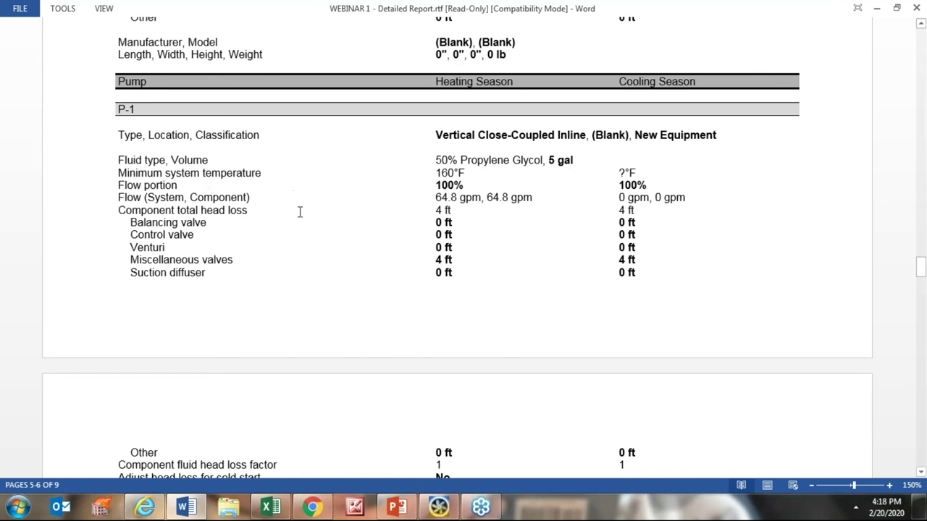
scroll(297, 216, "down", 15)
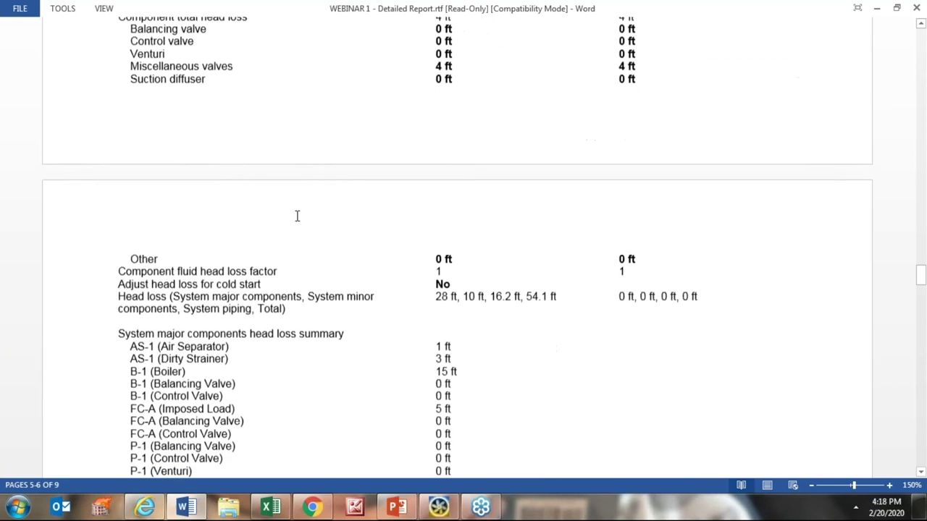
scroll(297, 216, "down", 1)
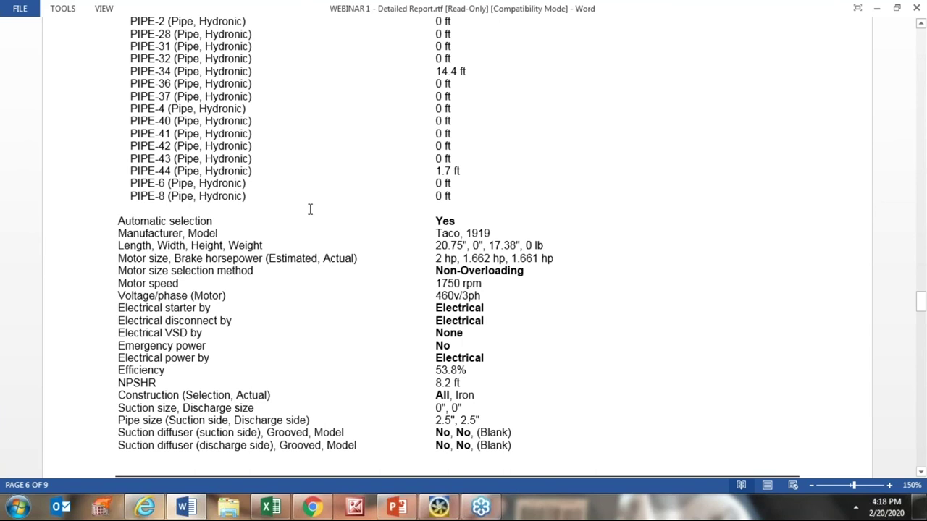
scroll(349, 176, "up", 15)
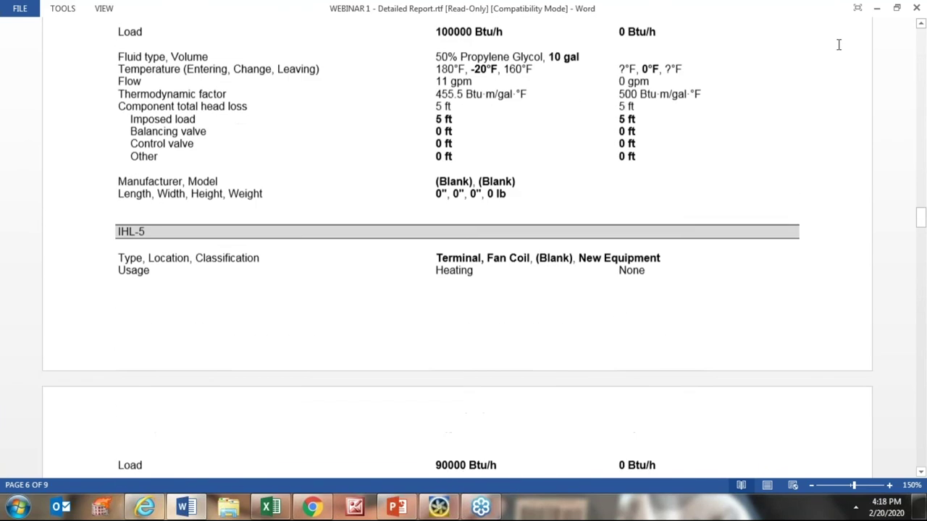
left_click(918, 10)
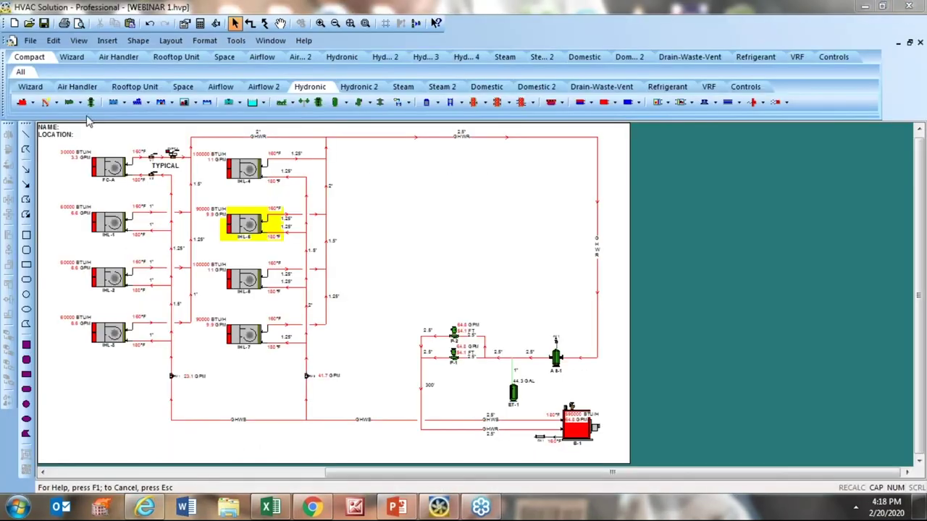
Open WEBINAR 1 - Equipment Schedule.xls in Excel and review its equipment sheets from Air Separator through Pump
left_click(30, 40)
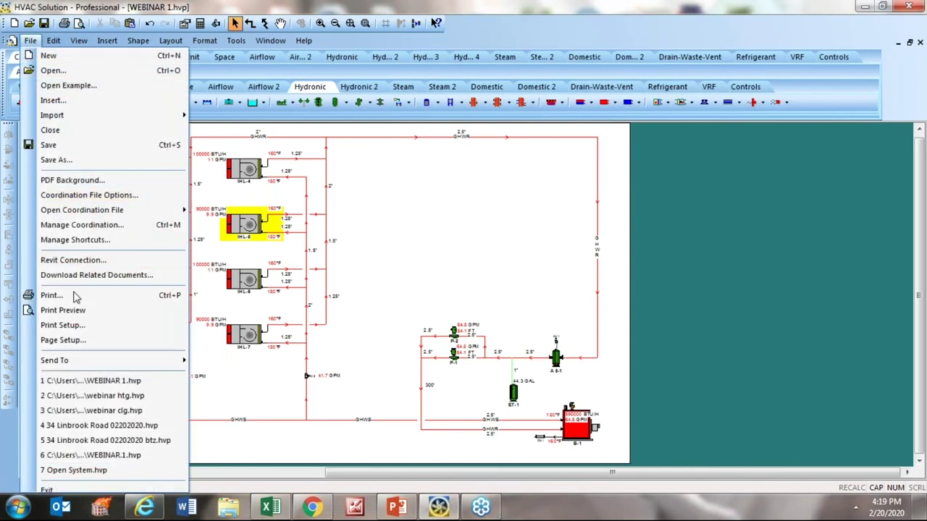
mouse_move(80, 210)
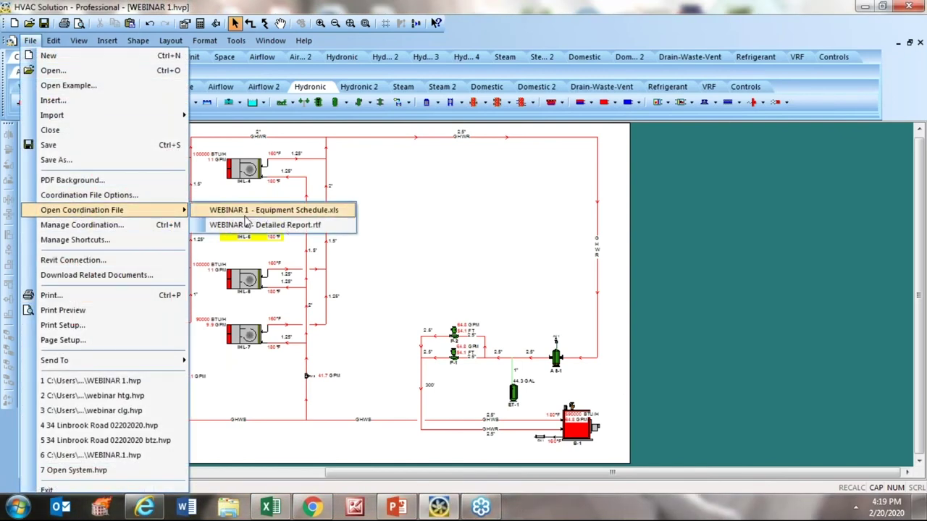
left_click(273, 210)
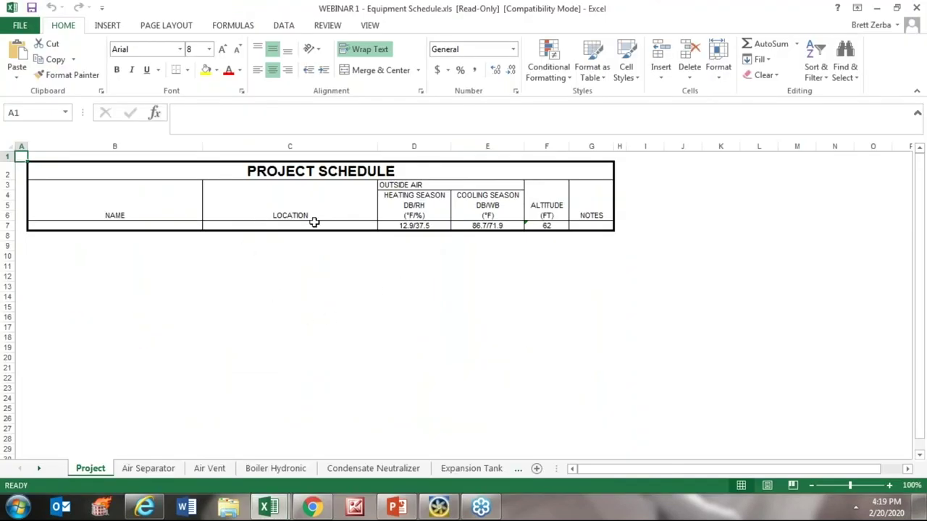
left_click(150, 468)
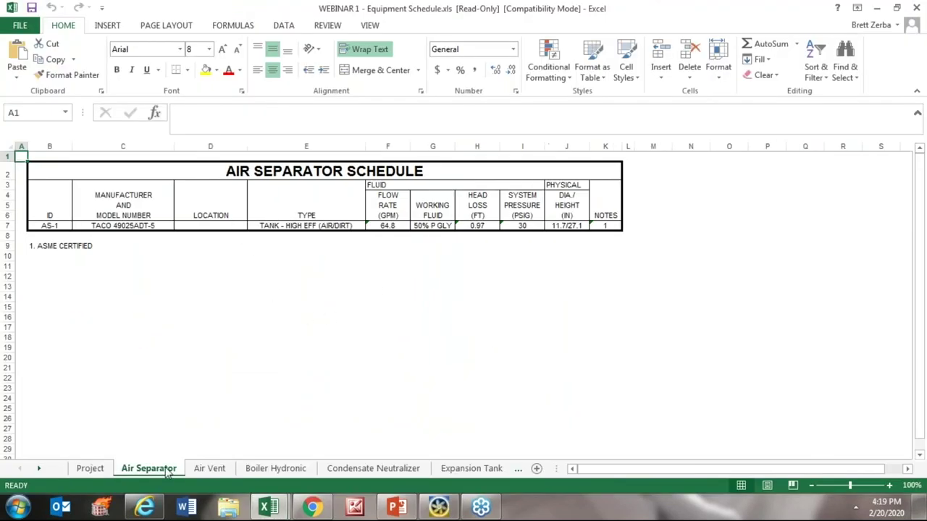
left_click(211, 470)
left_click(275, 469)
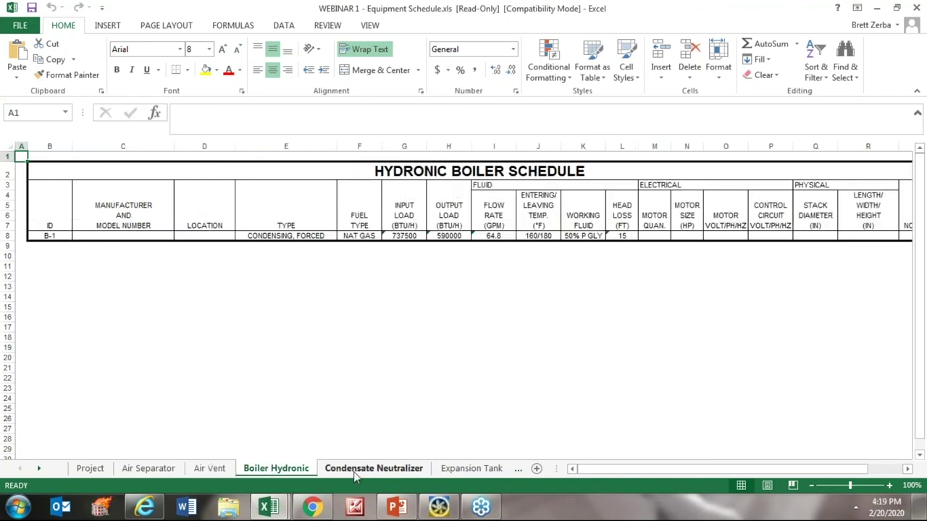
left_click(354, 471)
left_click(453, 469)
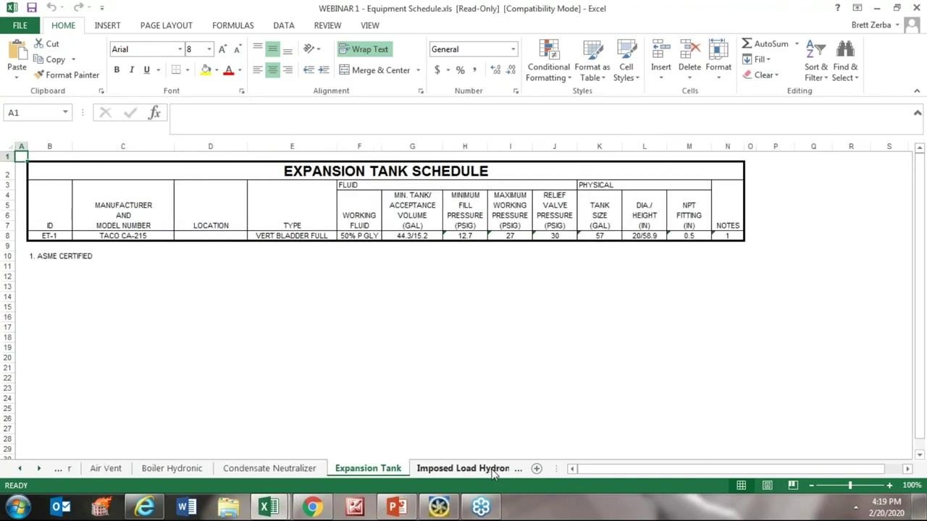
left_click(493, 469)
left_click(485, 469)
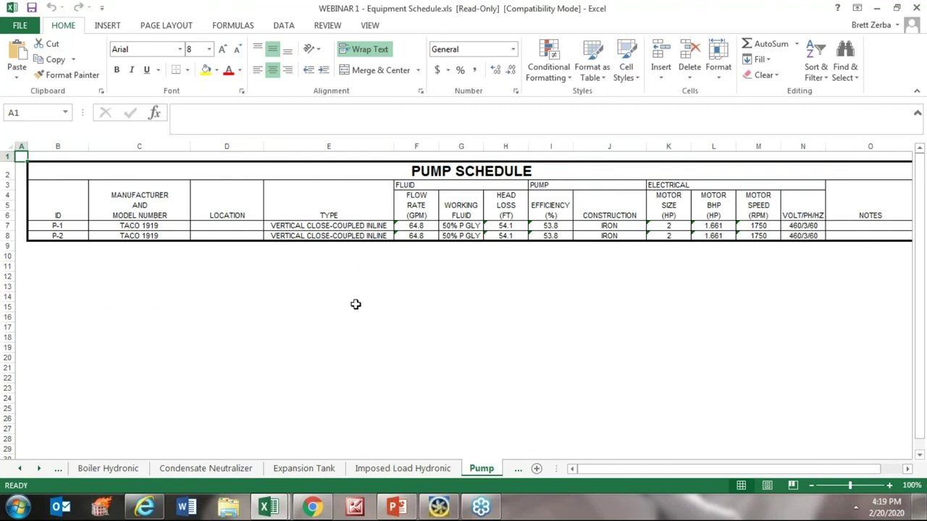
Recheck the hydronic boiler schedule, close both open Excel workbooks and return to the schematic in HVAC Solution
left_click(95, 469)
left_click(19, 468)
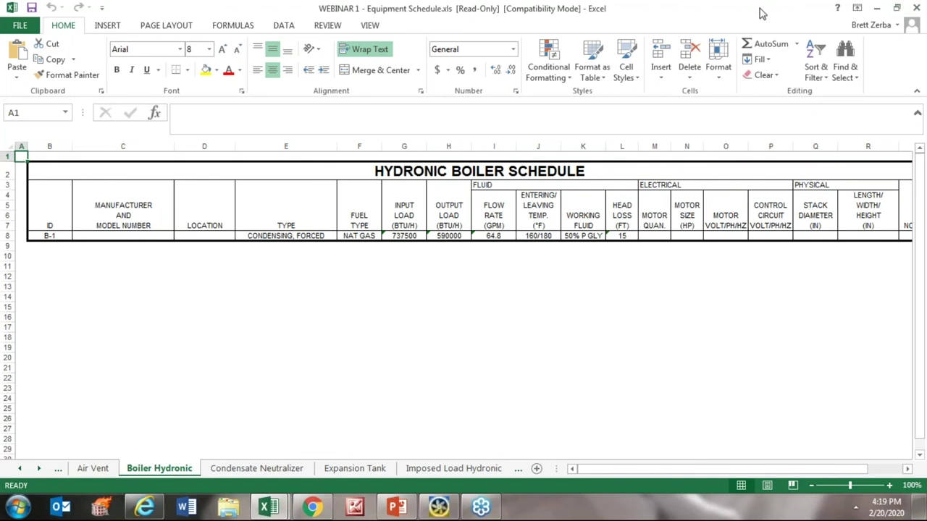
left_click(917, 8)
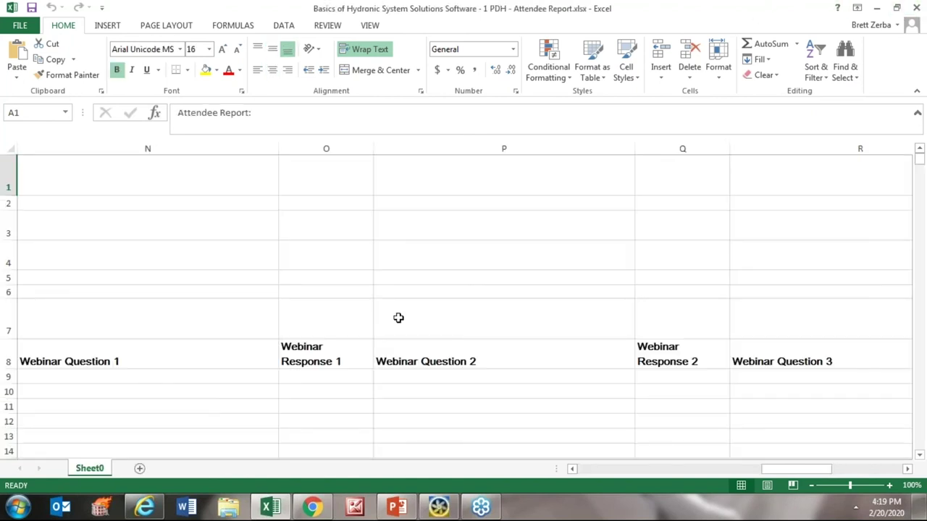
left_click(917, 8)
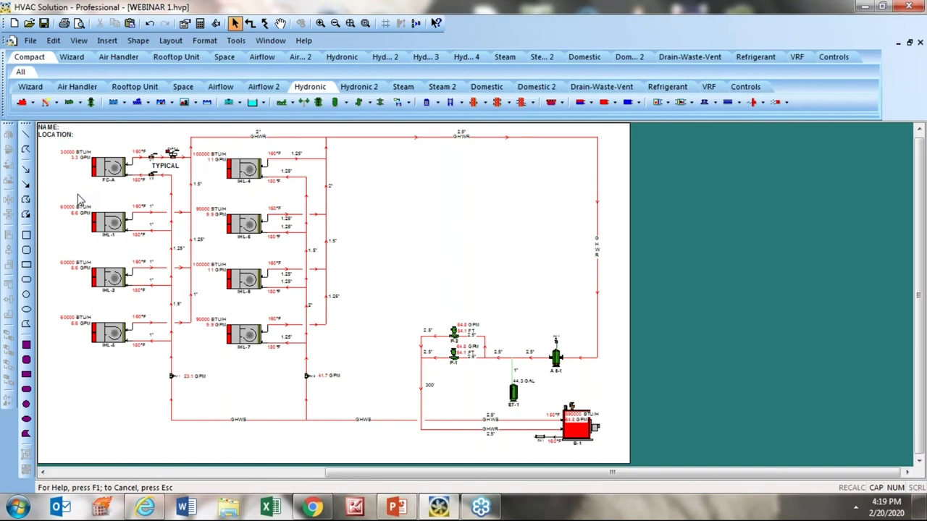
scroll(80, 200, "up", 1)
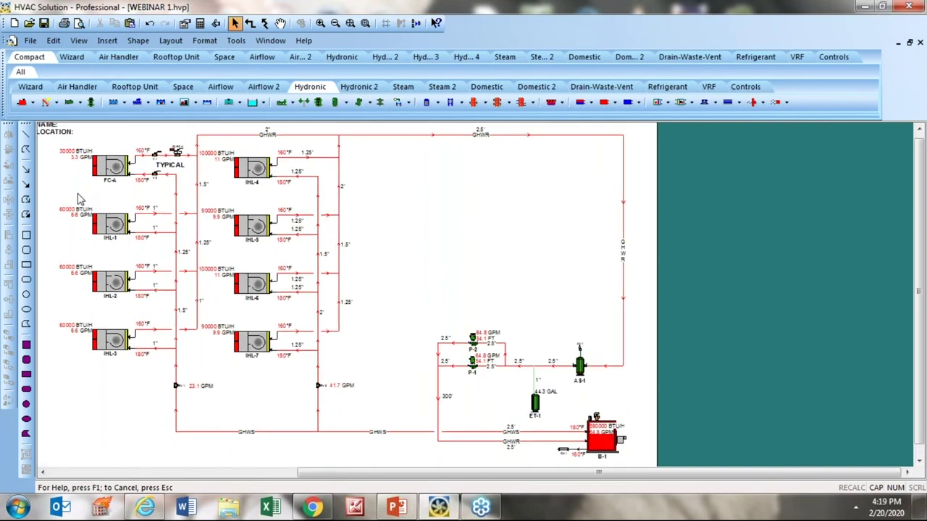
left_click(54, 41)
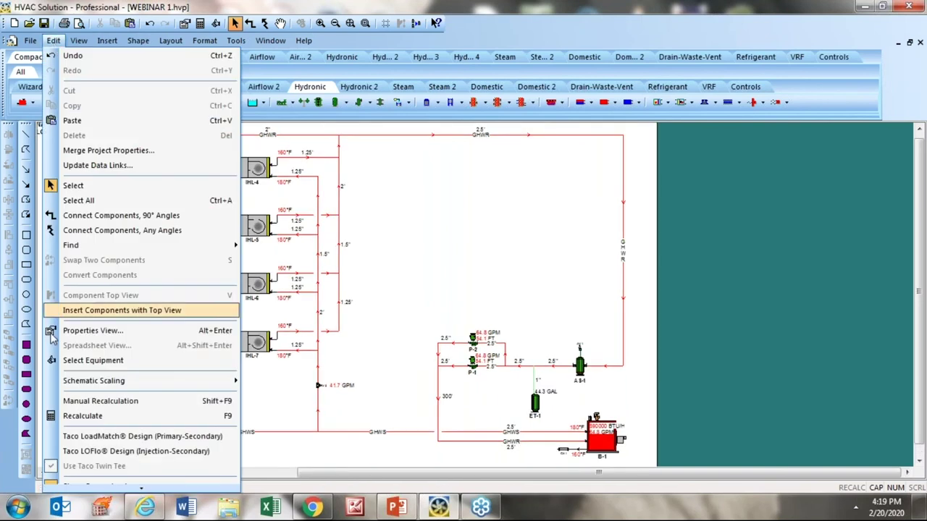
left_click(399, 292)
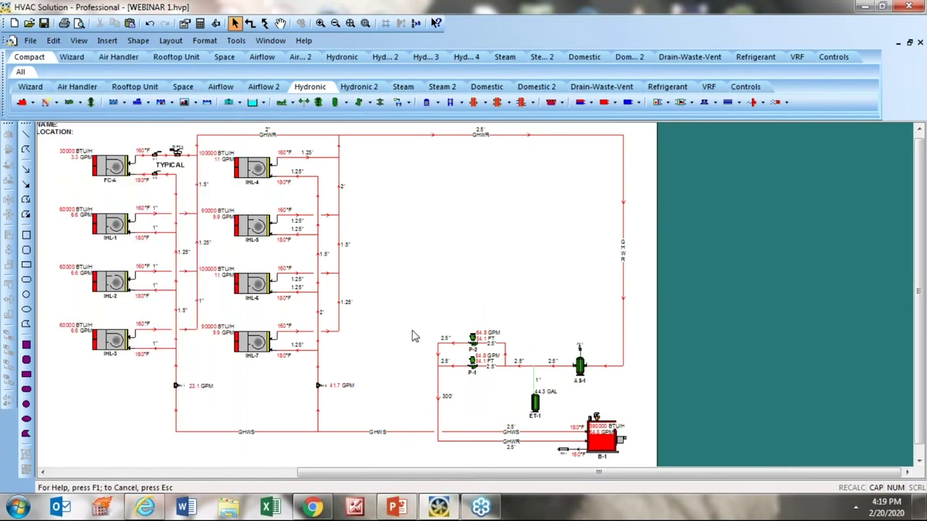
Set the length of the vertical pipe below pump P-1 to 400 feet
scroll(511, 382, "up", 2)
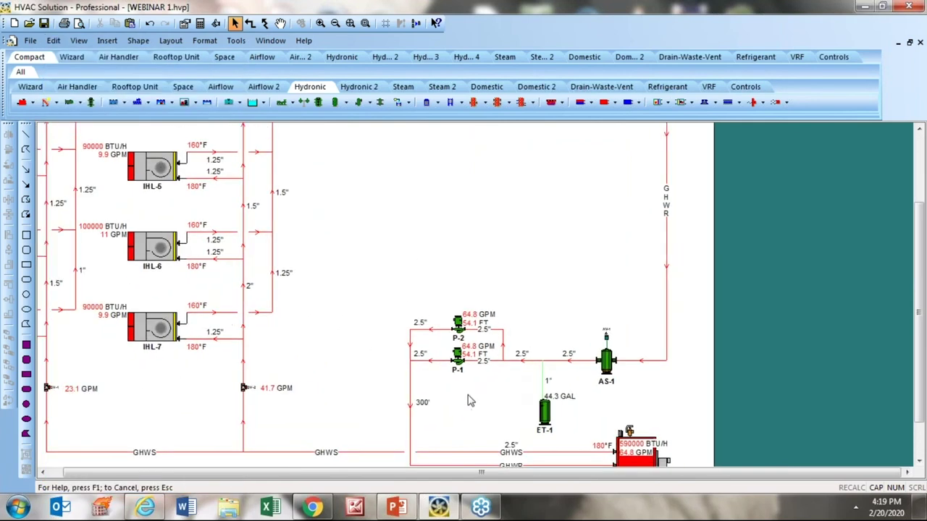
scroll(345, 421, "up", 1)
scroll(345, 422, "up", 1)
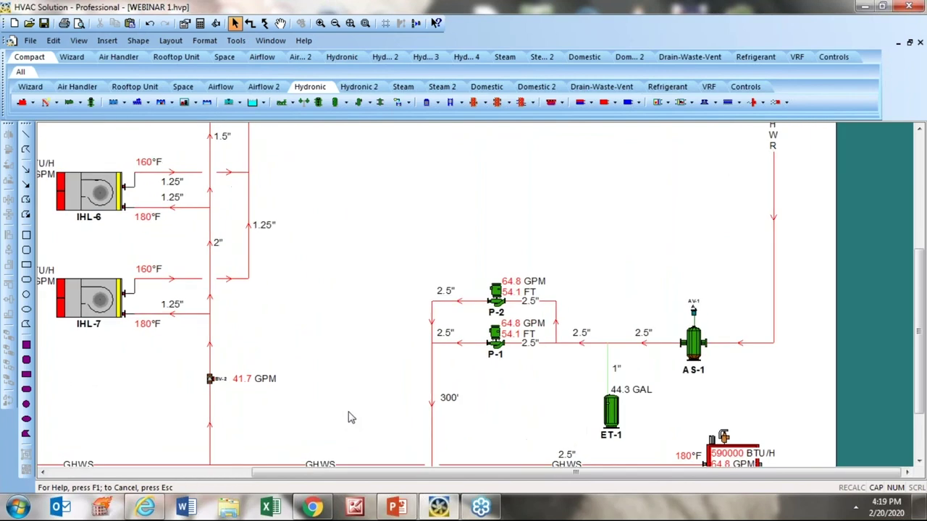
double_click(432, 401)
left_click_drag(545, 6, 55, 10)
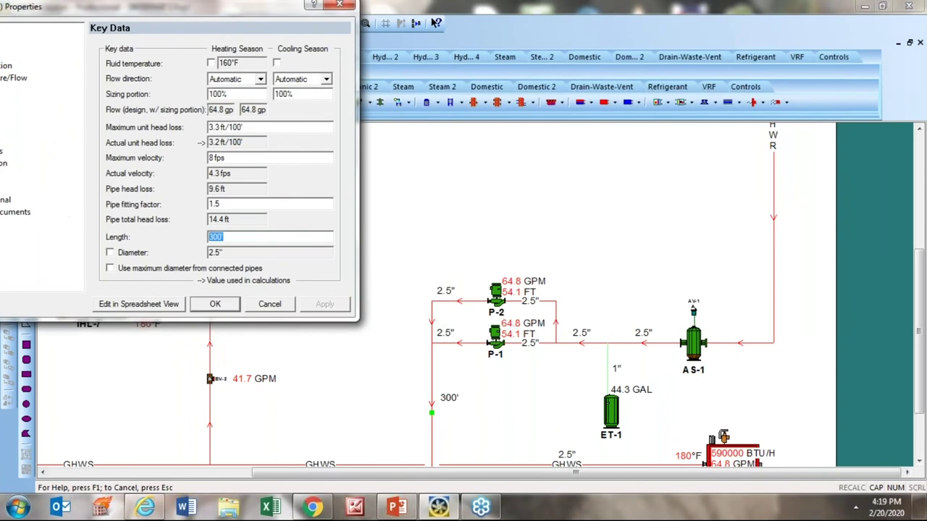
type("400")
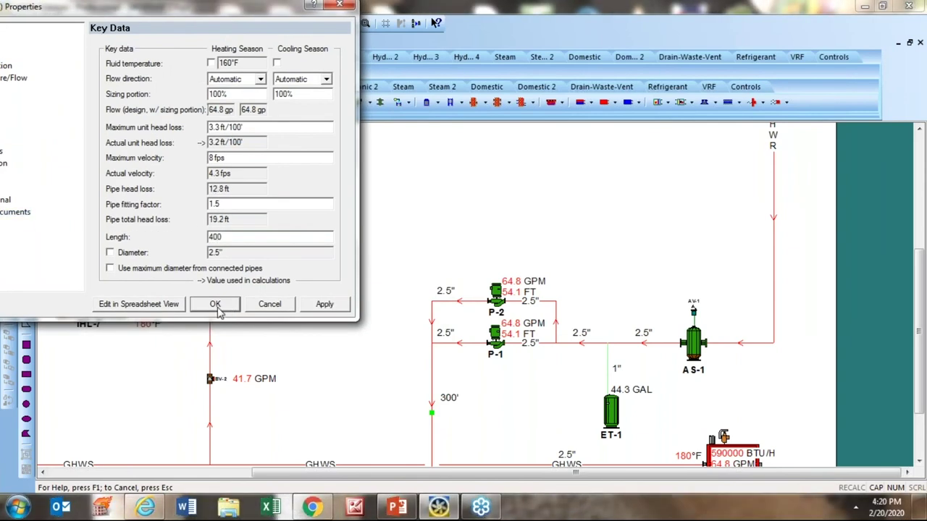
left_click(214, 304)
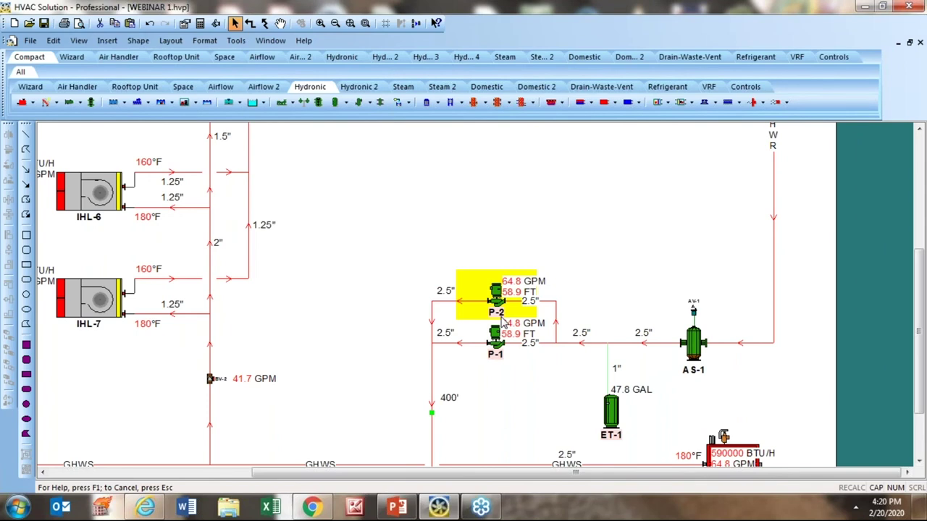
Switch the schematic to manual recalculation, set the pipe length below pump P-1 to 300 feet and recalculate the system
left_click(53, 41)
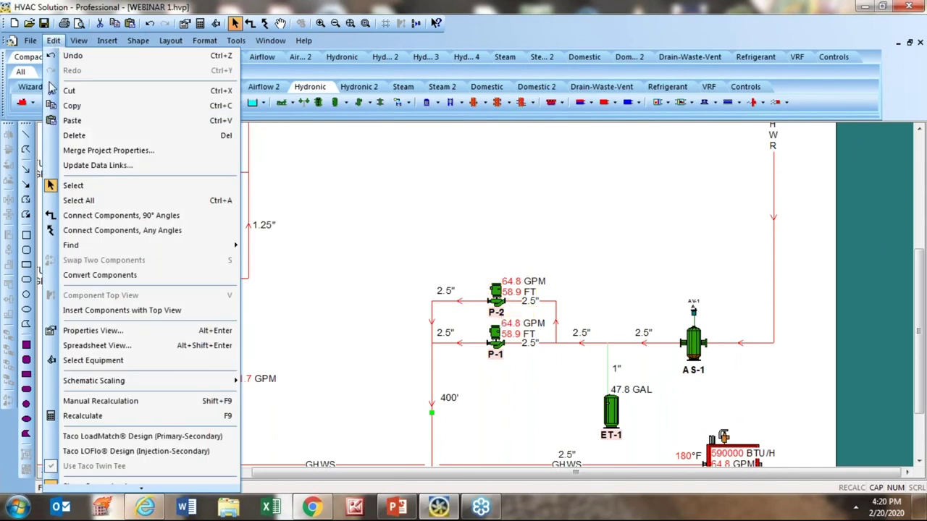
left_click(96, 407)
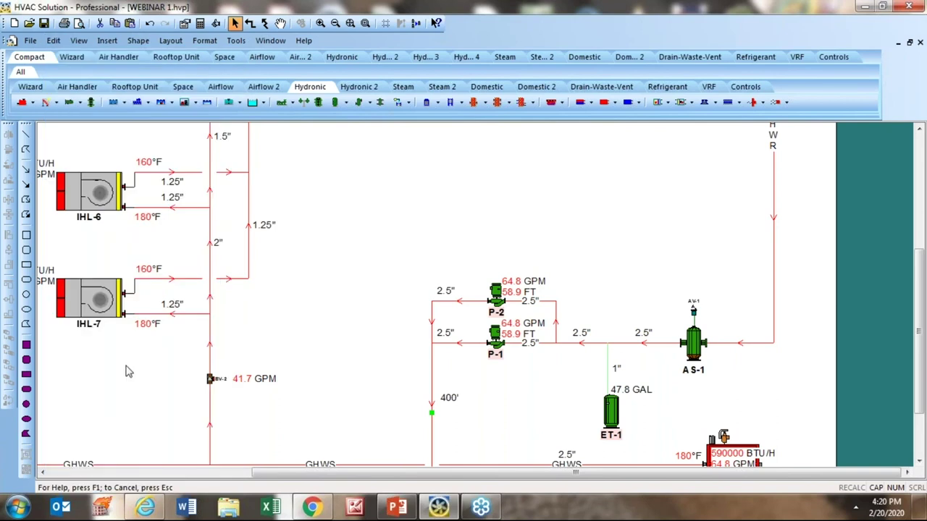
double_click(433, 397)
type("300")
left_click(302, 304)
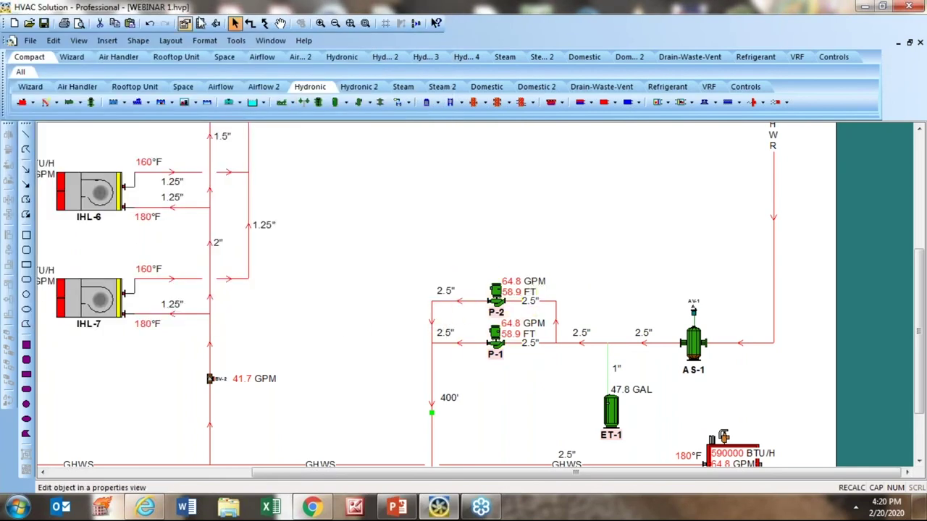
left_click(200, 23)
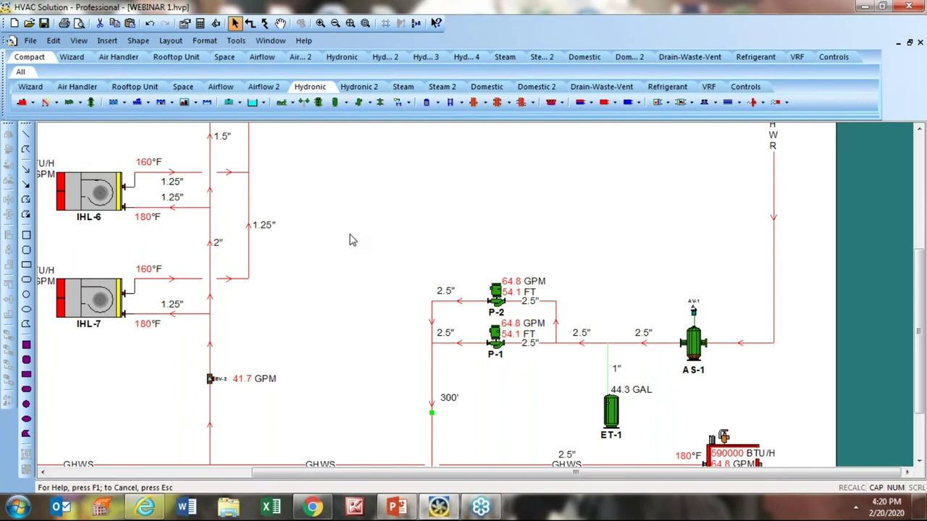
scroll(337, 249, "down", 1)
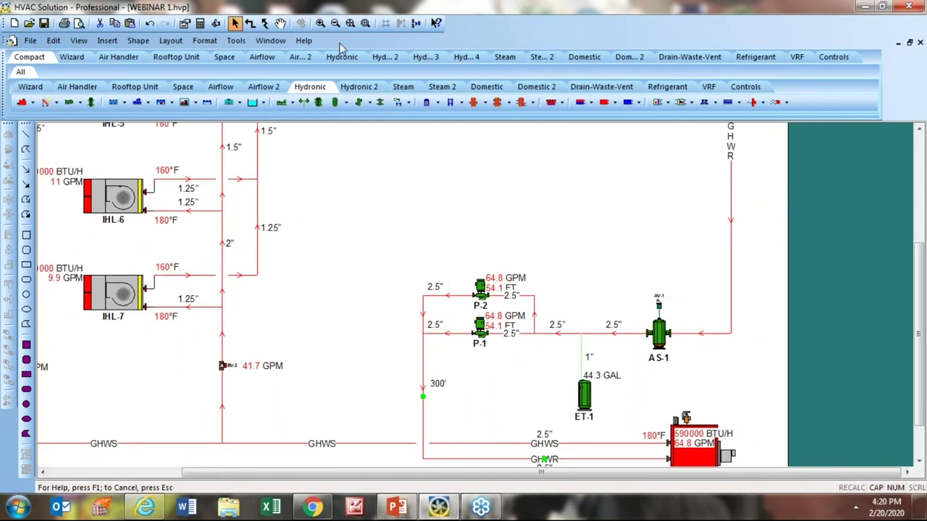
left_click(350, 23)
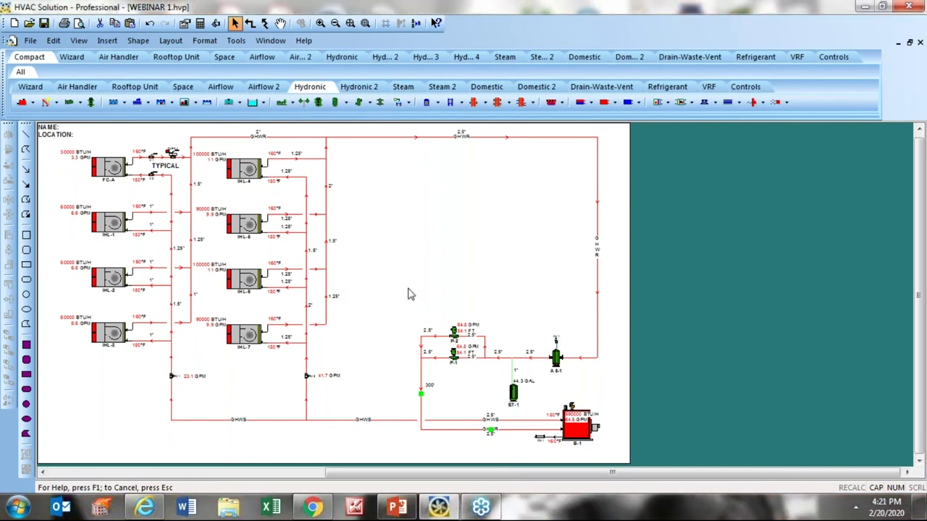
scroll(476, 392, "up", 3)
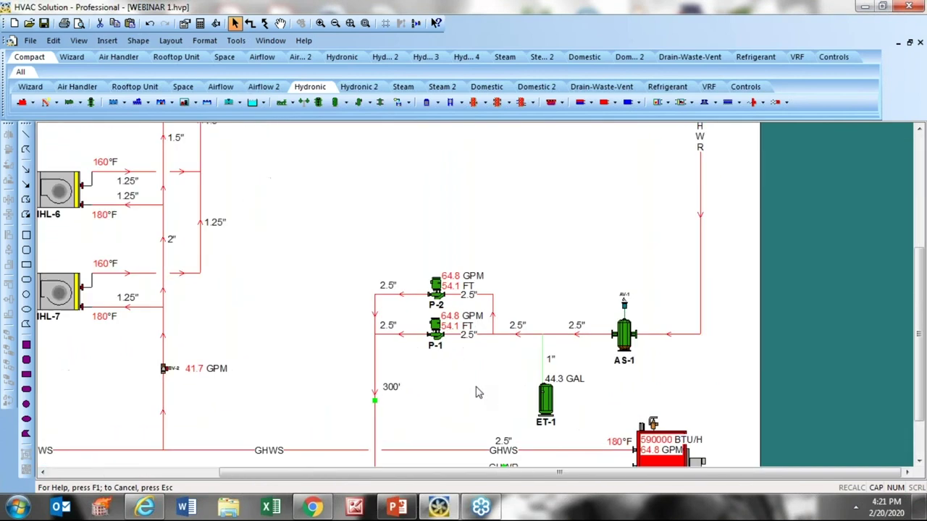
scroll(476, 393, "down", 3)
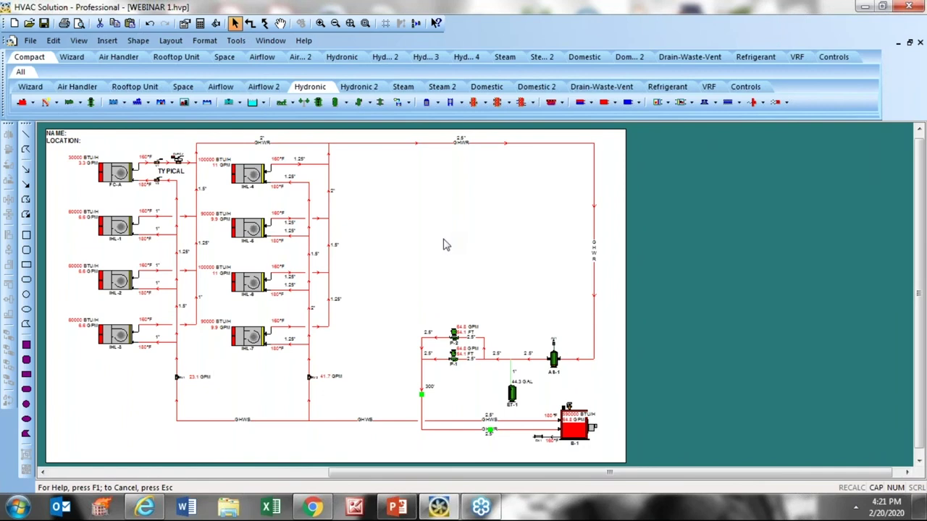
Create a new project and start a hydronic generation wizard for cooling only, with left flow direction and an air-cooled chiller source
left_click(27, 41)
left_click(50, 56)
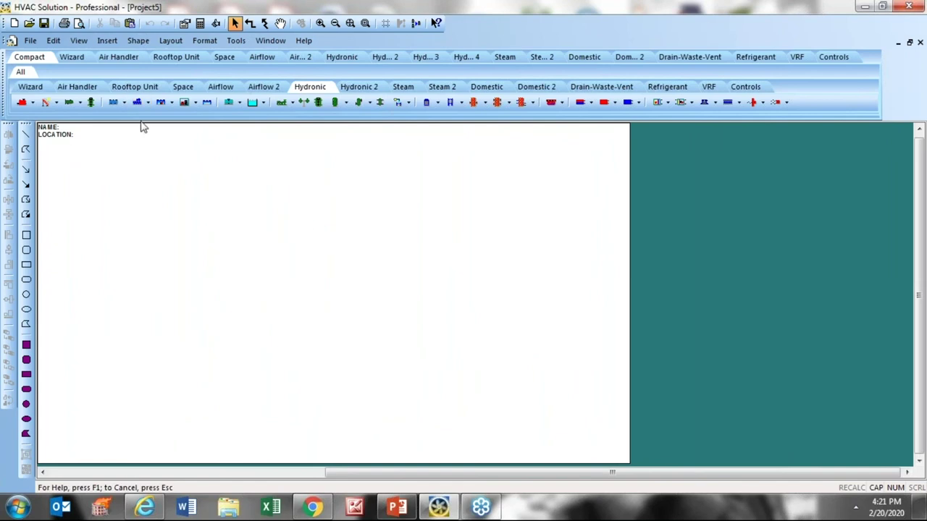
left_click(69, 57)
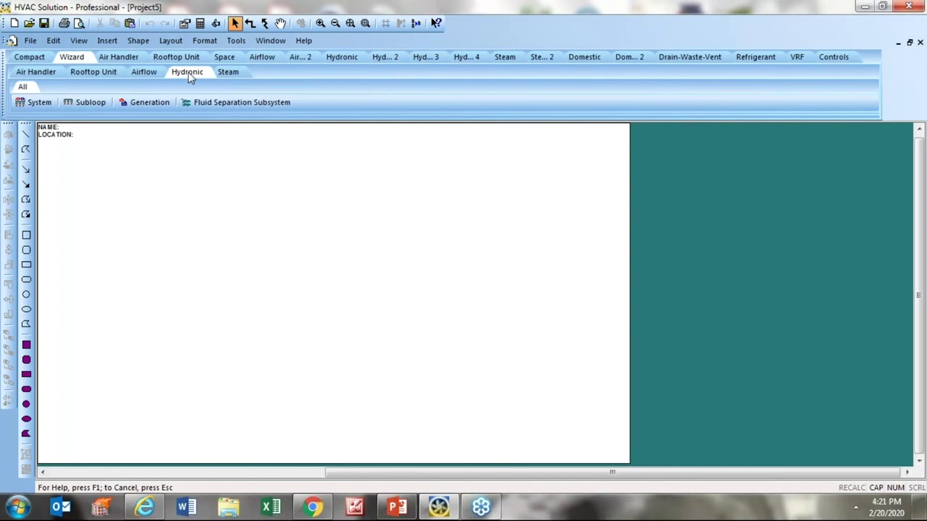
left_click(134, 102)
left_click_drag(180, 14, 508, 92)
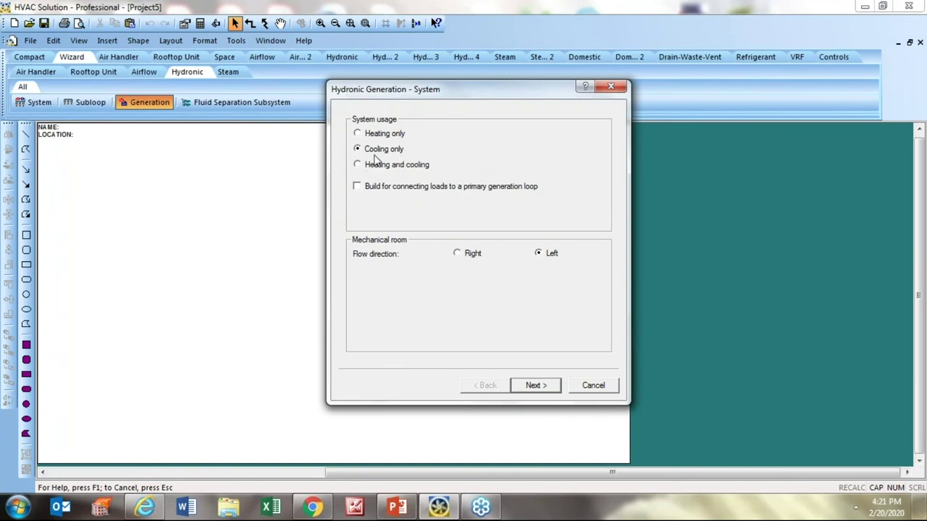
left_click(535, 386)
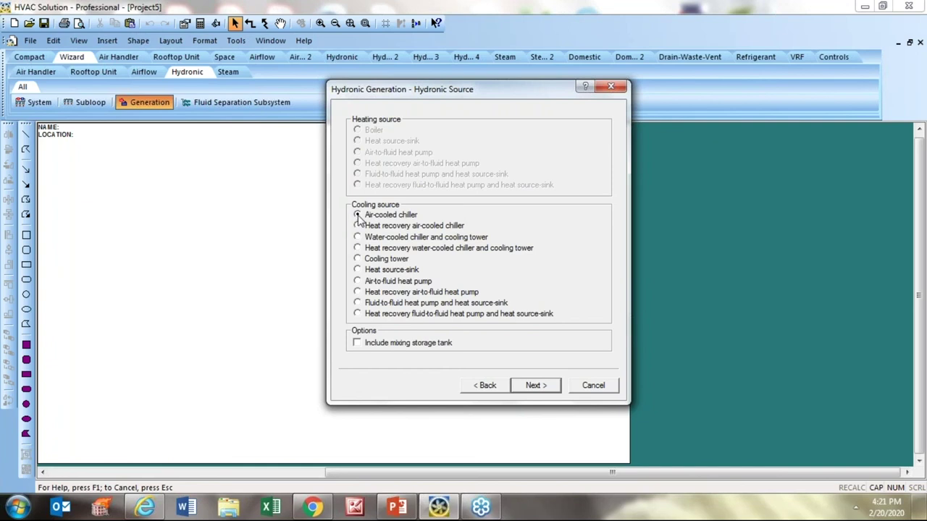
left_click(539, 386)
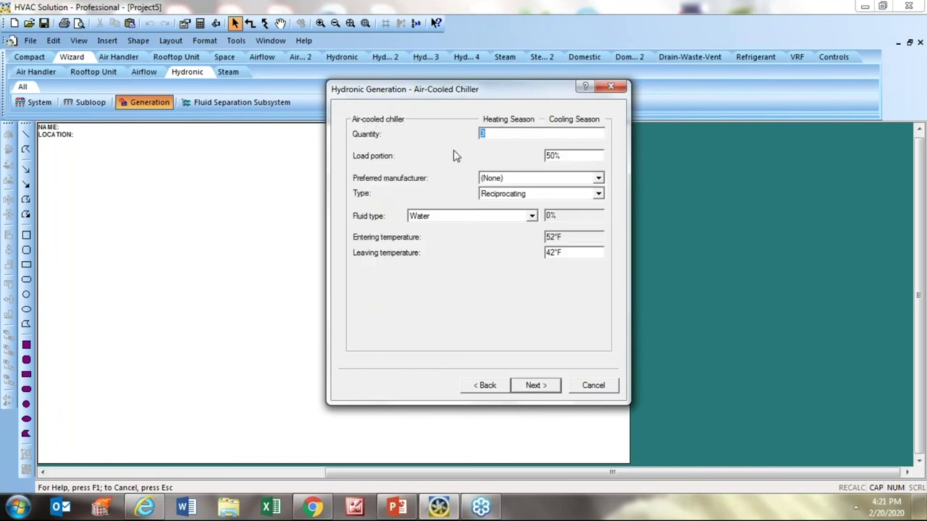
Configure three reciprocating air-cooled chillers with a 50% load portion each, using water as the fluid
key("Tab")
type("50")
left_click(533, 216)
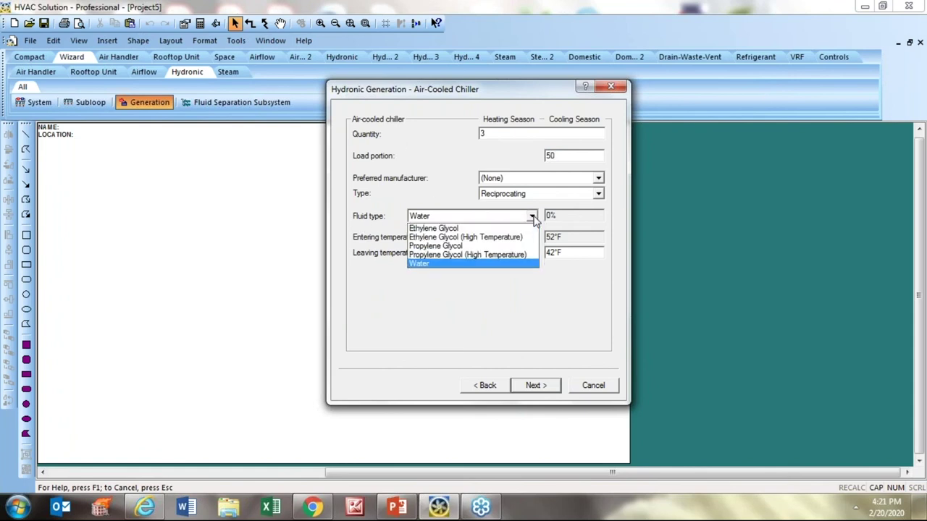
left_click(532, 217)
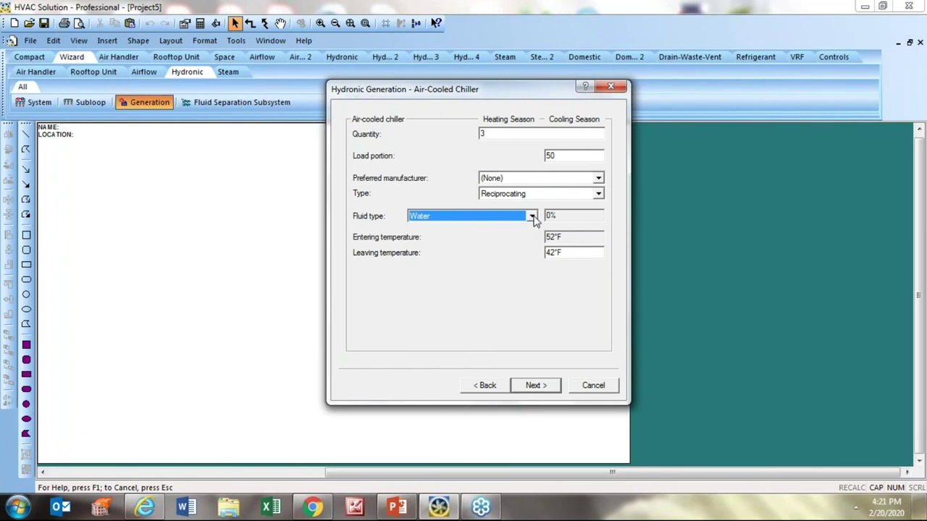
left_click(534, 386)
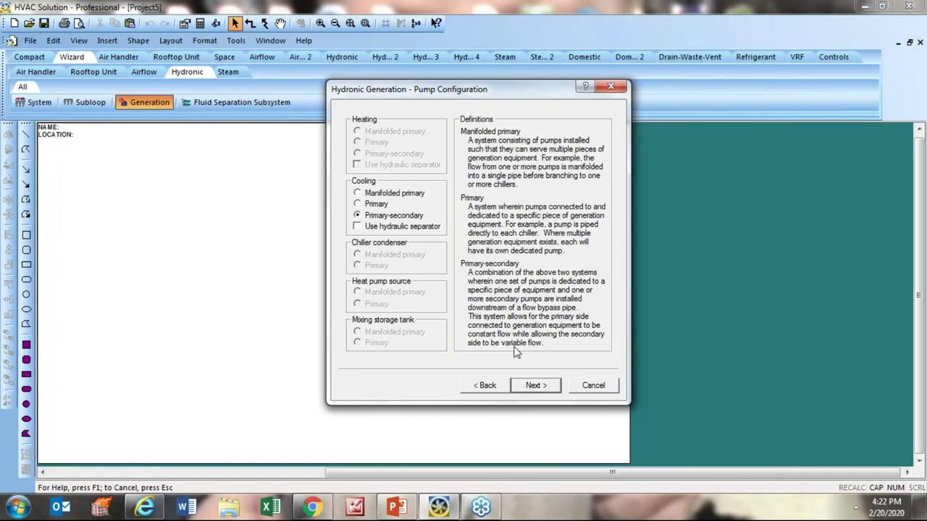
Use primary-secondary cooling pumping with three secondary Horizontal Frame-Mounted End-Suction pumps at a 50% flow portion
left_click(535, 386)
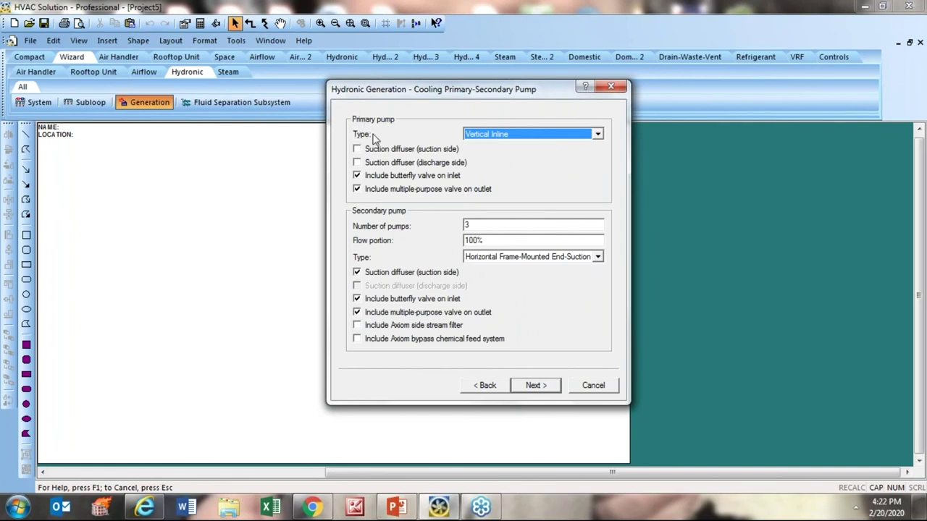
double_click(493, 224)
type("3")
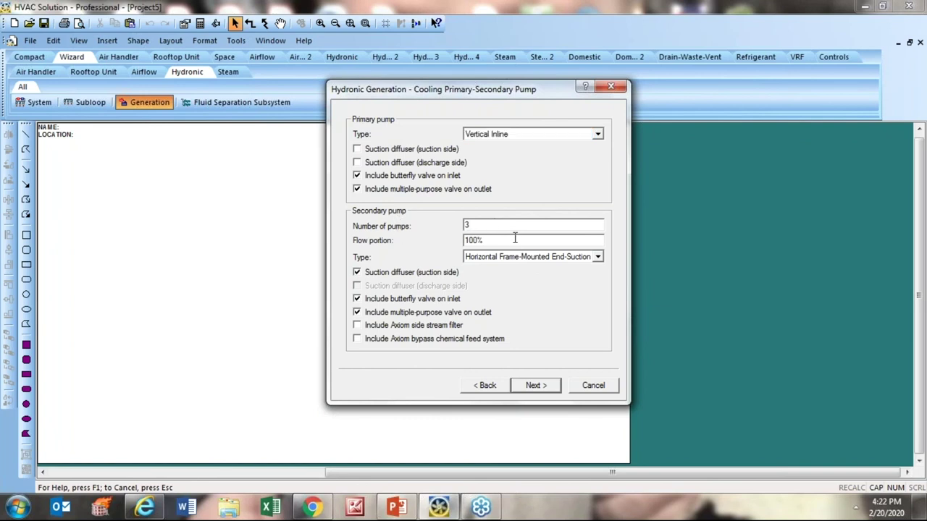
key("Tab")
type("5")
left_click(597, 257)
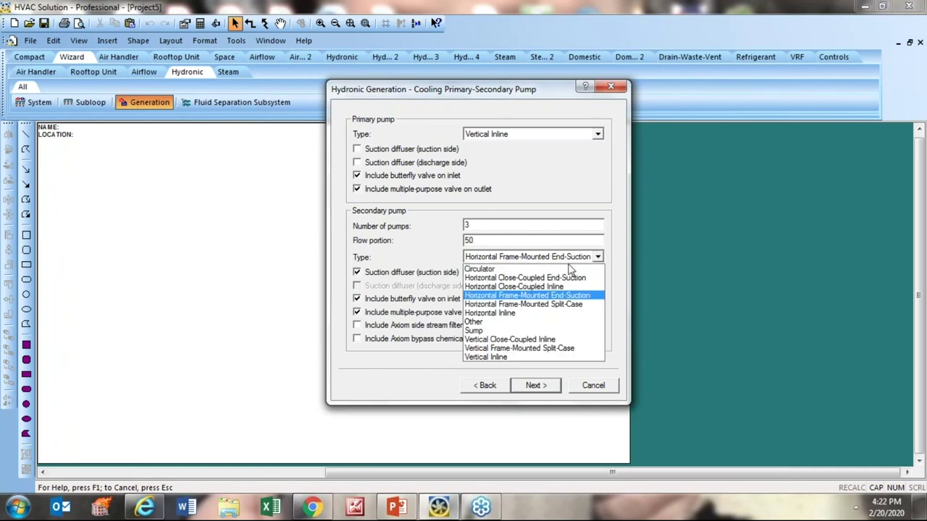
left_click(521, 297)
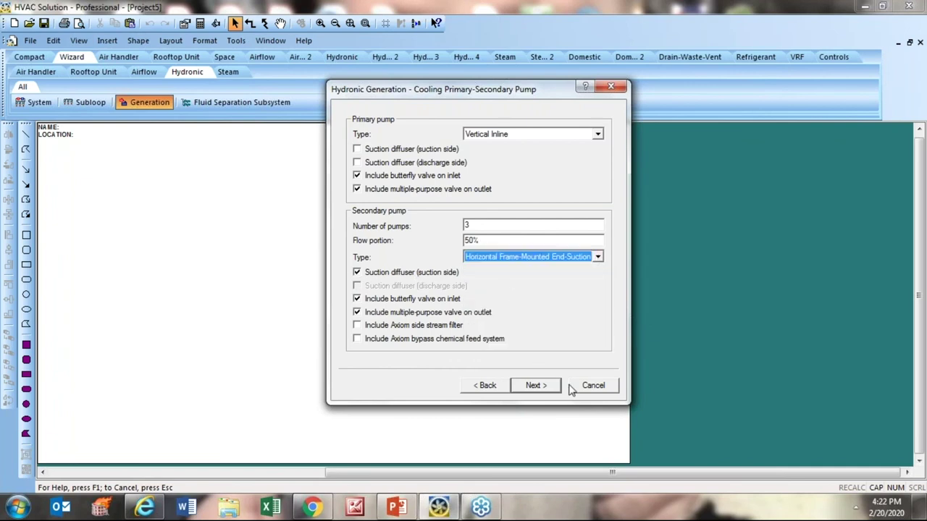
left_click(536, 385)
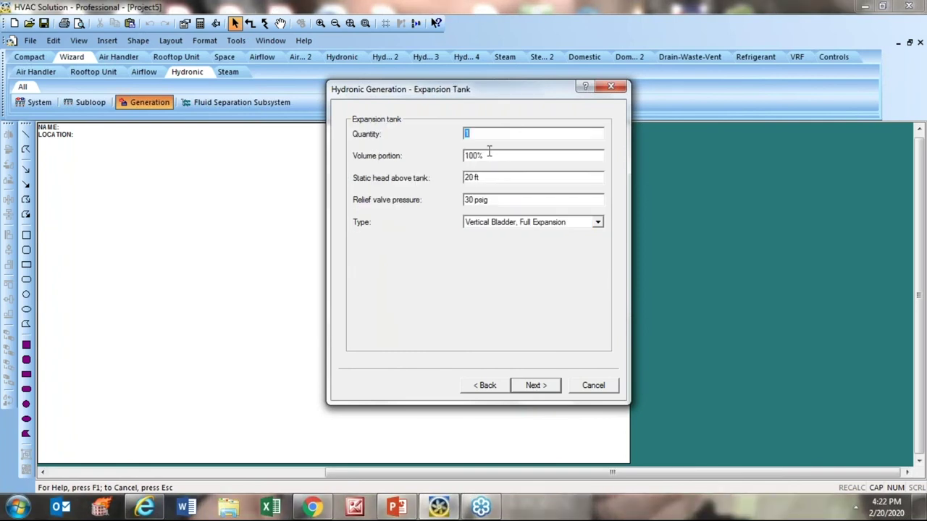
Accept the single Vertical Bladder expansion tank and Tank - High Efficiency (Air and Dirt) separator, and place the generated chiller plant on the blank page
left_click(536, 385)
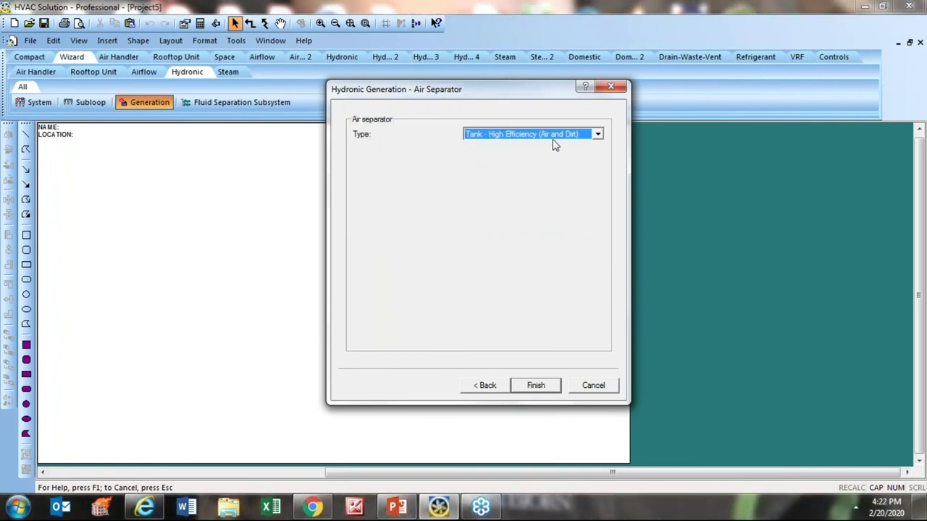
left_click(538, 388)
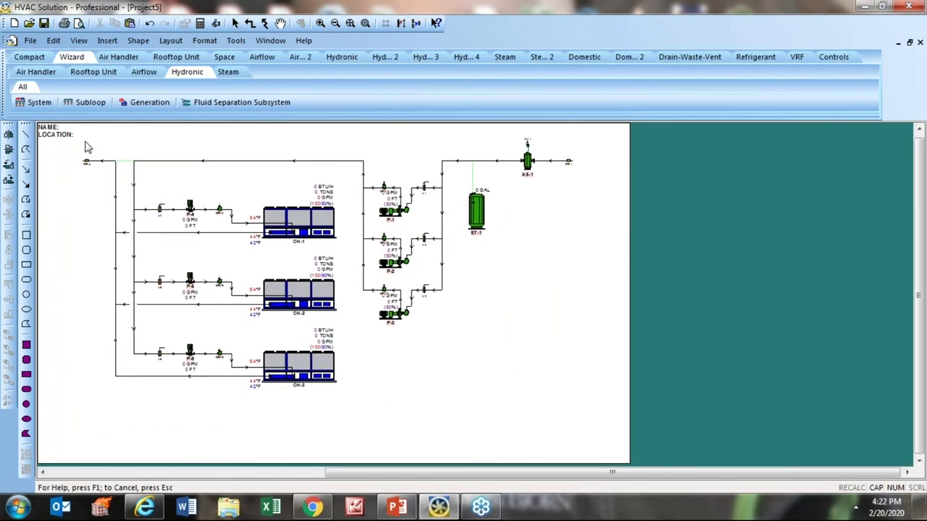
left_click(87, 147)
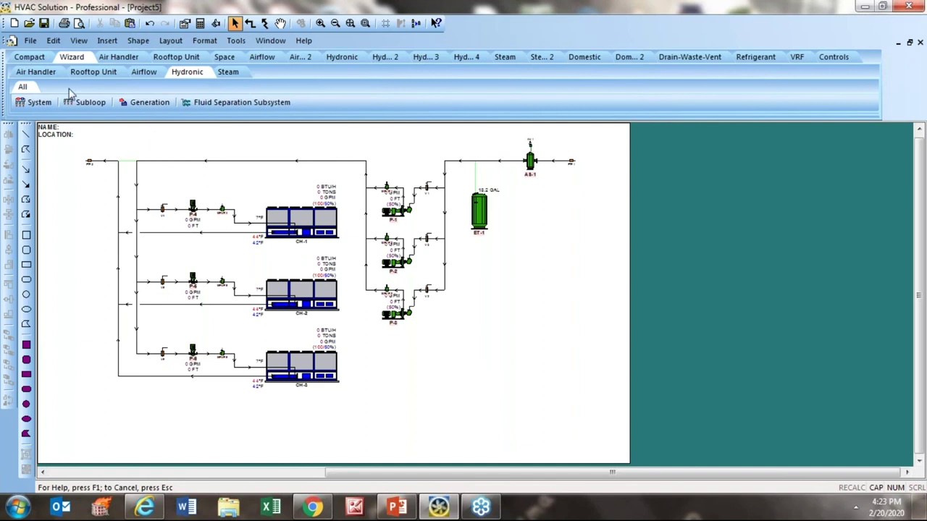
Insert an Office building hydronic cooling imposed load on the schematic below chiller CH-3
left_click(27, 58)
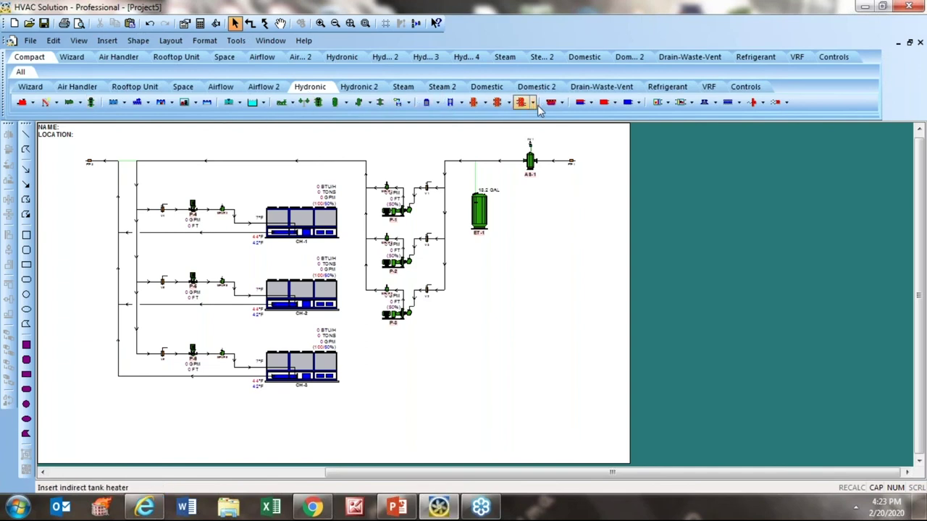
left_click(639, 104)
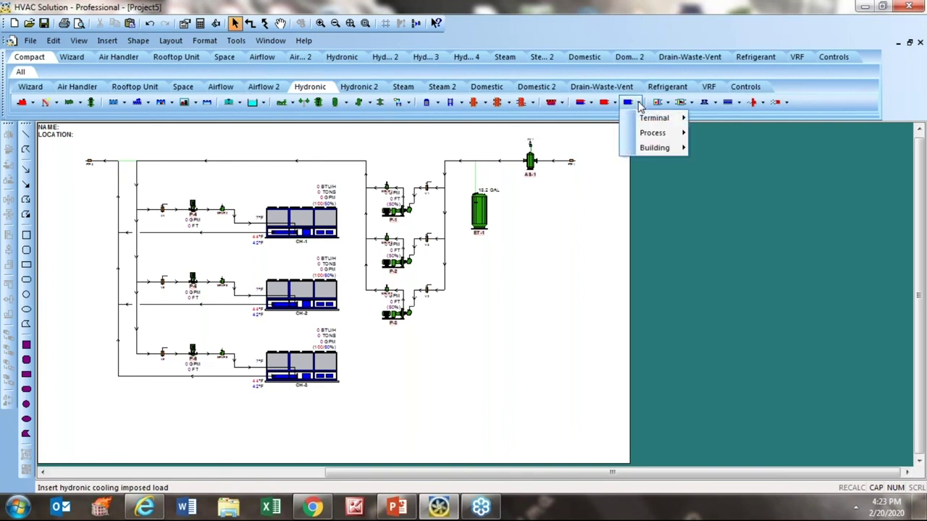
mouse_move(647, 119)
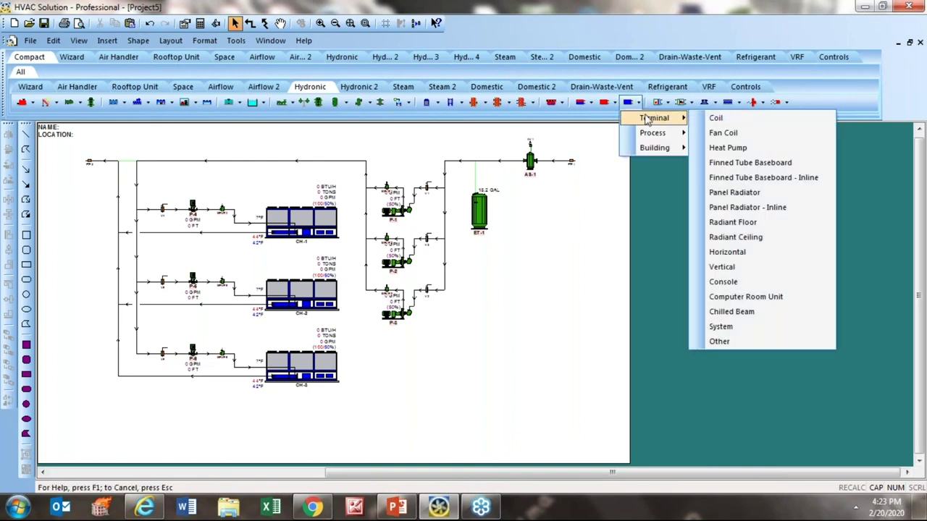
mouse_move(647, 138)
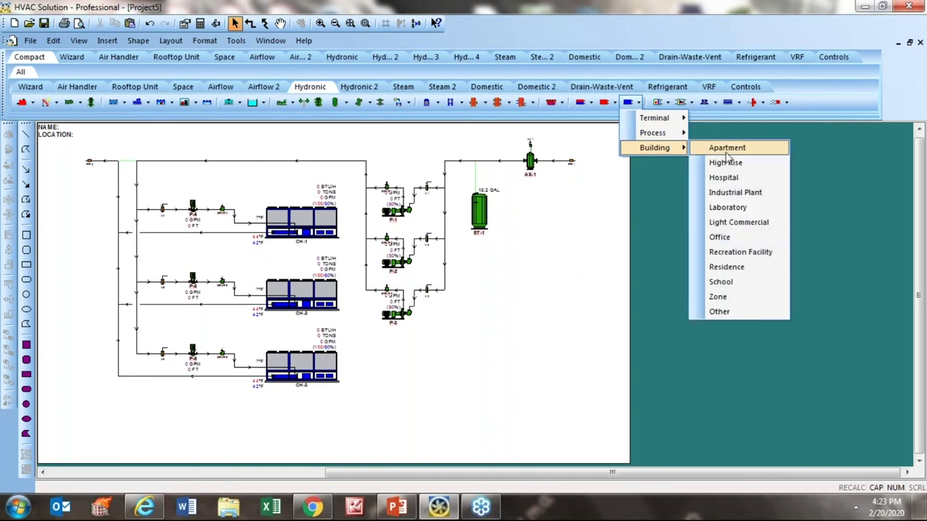
left_click(721, 237)
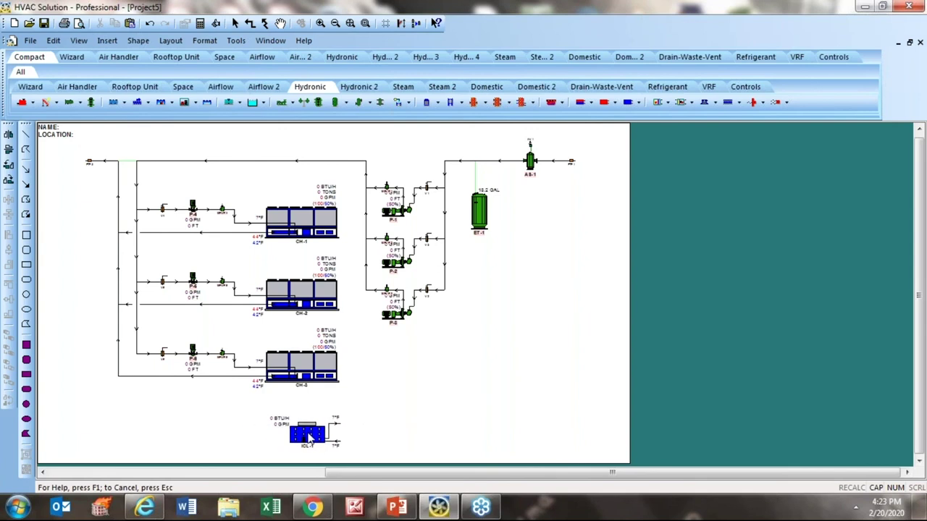
left_click(294, 435)
scroll(312, 465, "up", 5)
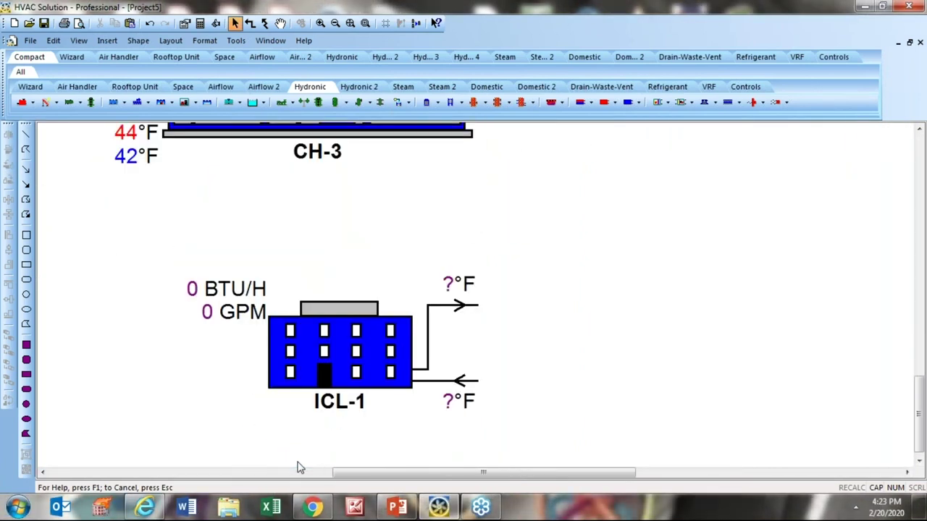
Connect the office cooling load ICL-1 to the chiller plant's chilled water supply at FTP-2 with a pipe connector
scroll(300, 467, "down", 6)
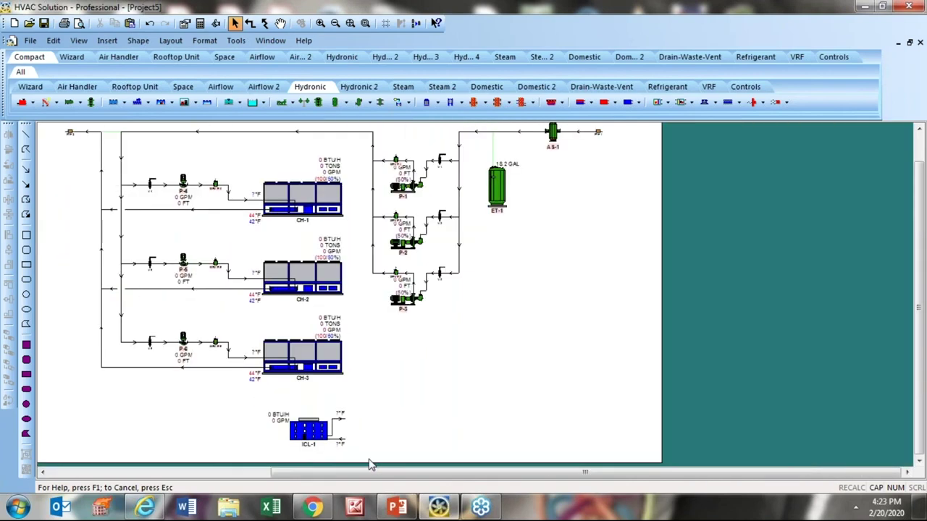
scroll(369, 465, "up", 2)
left_click_drag(337, 431, 99, 151)
scroll(123, 377, "down", 2)
scroll(105, 151, "up", 2)
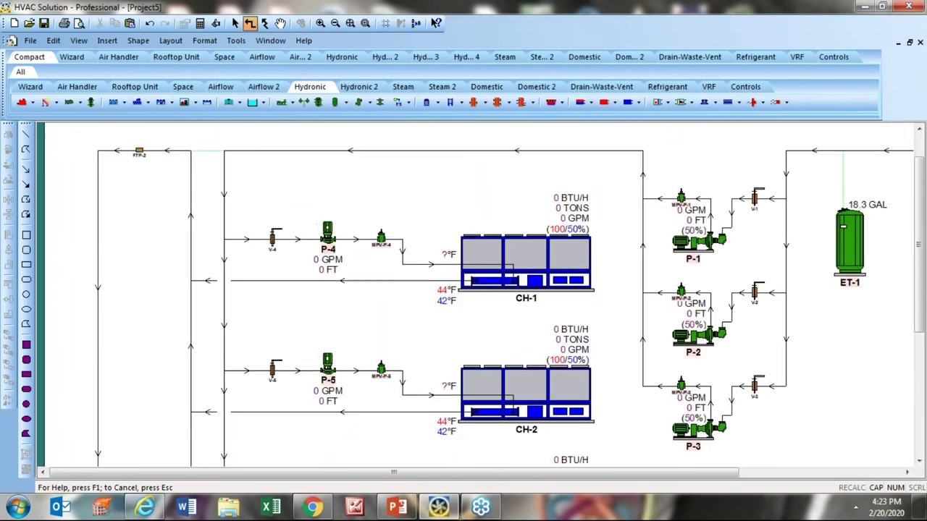
Connect the return piping from office cooling load ICL-1 to the plant return at air separator AS-1
scroll(114, 201, "down", 3)
left_click_drag(324, 372, 480, 181)
scroll(527, 178, "up", 2)
scroll(480, 181, "down", 3)
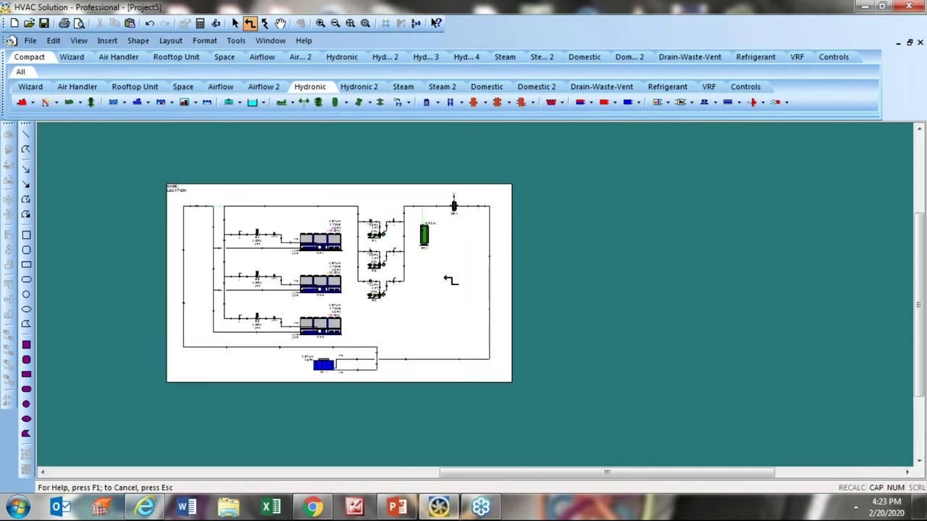
key("Escape")
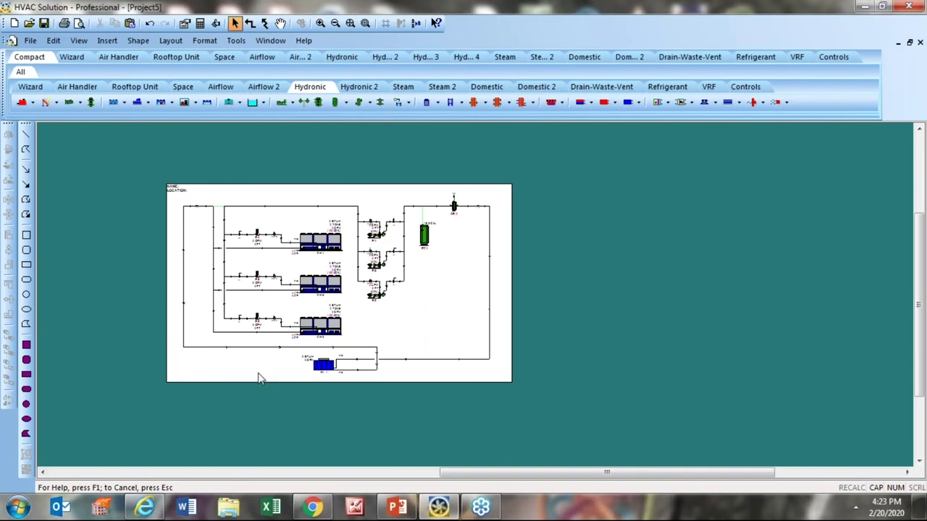
Set the cooling season load of office building ICL-1 to 6000000 Btu/h
left_click(325, 369)
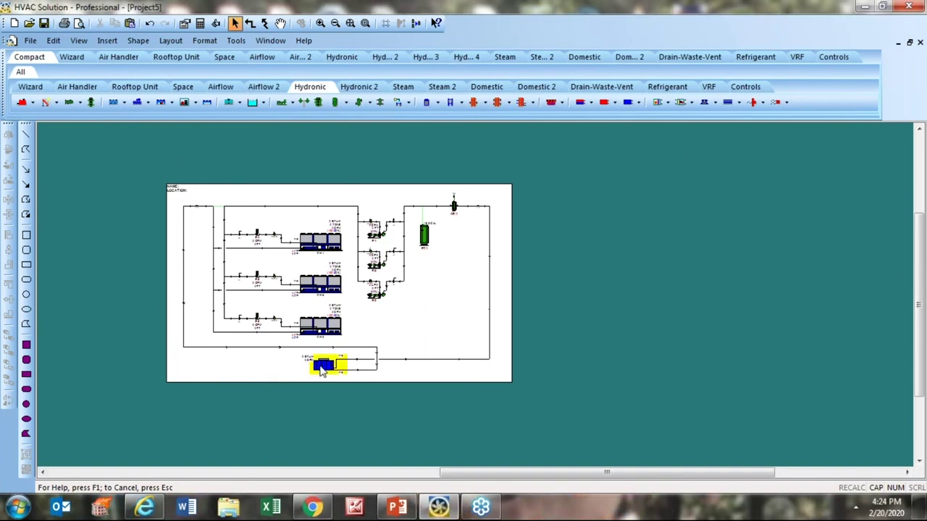
double_click(322, 367)
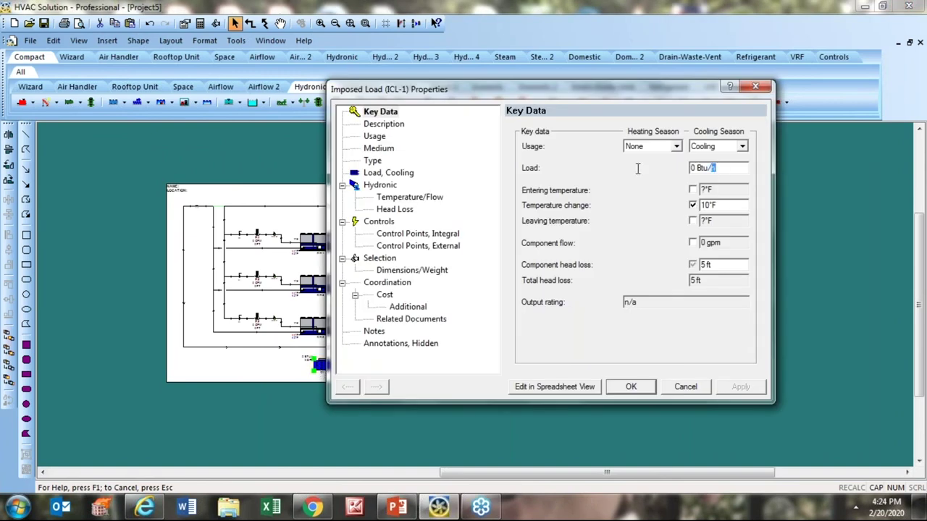
type("6000000")
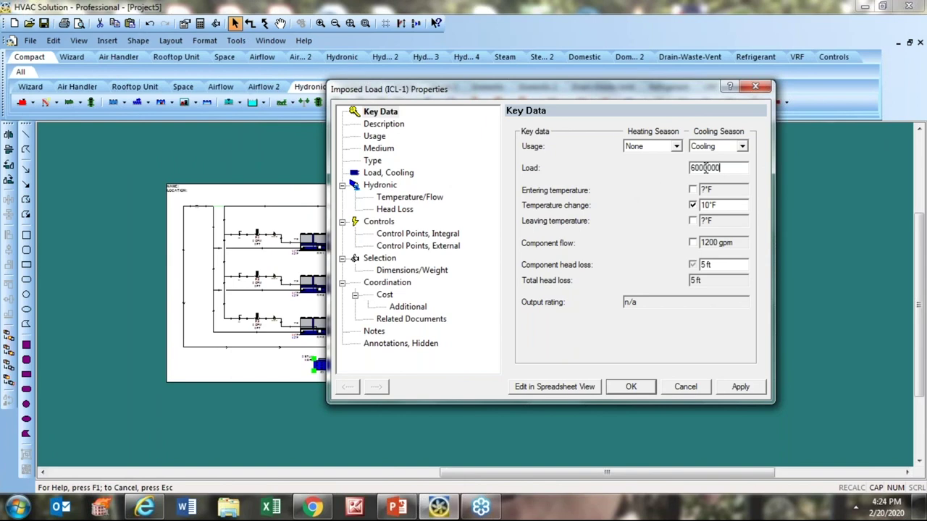
left_click(636, 390)
Add diameter annotations to all pipe connectors in the chilled water schematic
scroll(171, 394, "up", 1)
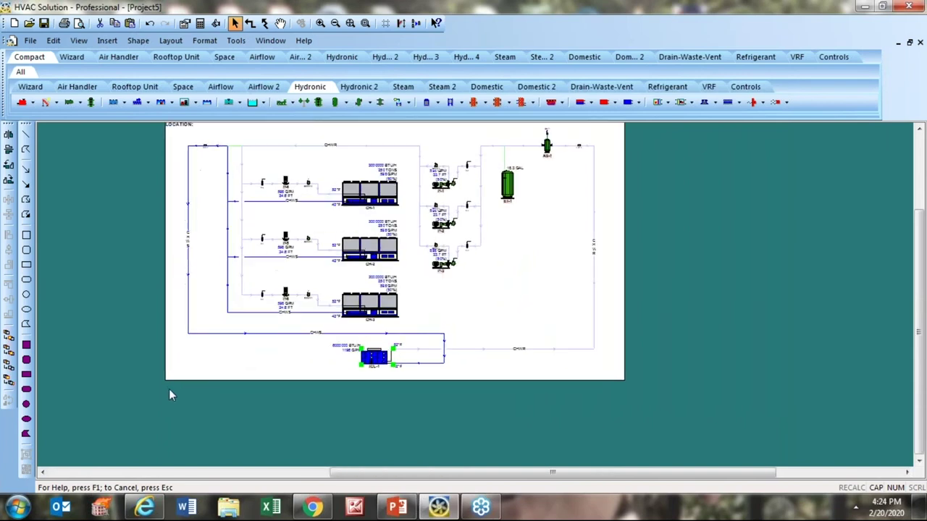
scroll(245, 168, "up", 2)
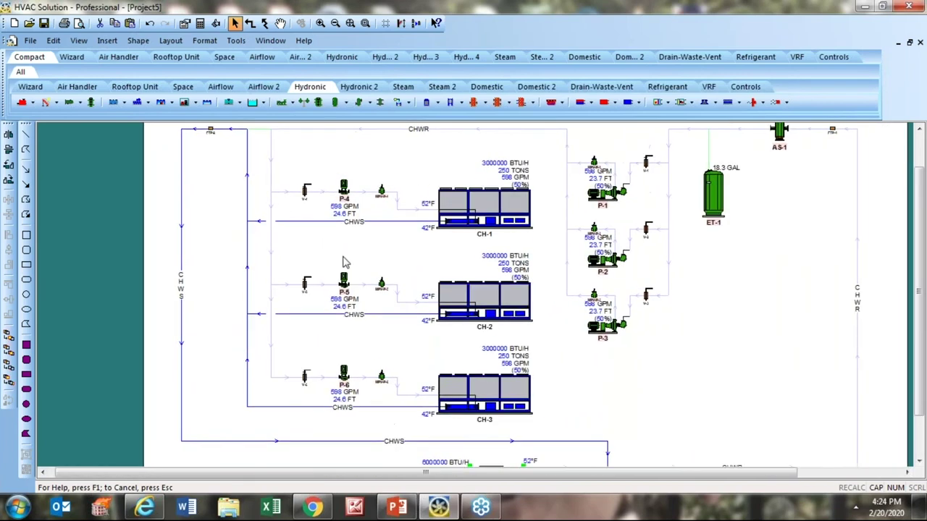
scroll(225, 127, "up", 1)
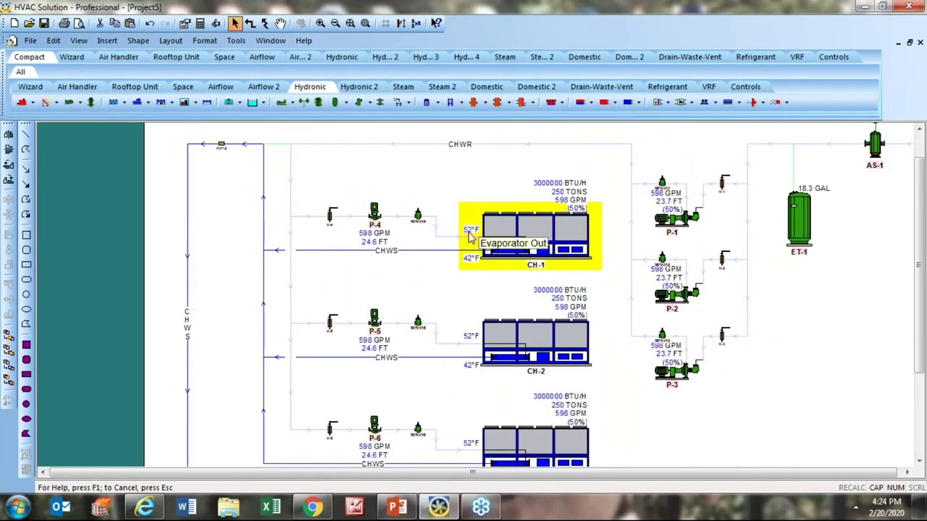
scroll(360, 218, "down", 1)
scroll(359, 219, "down", 1)
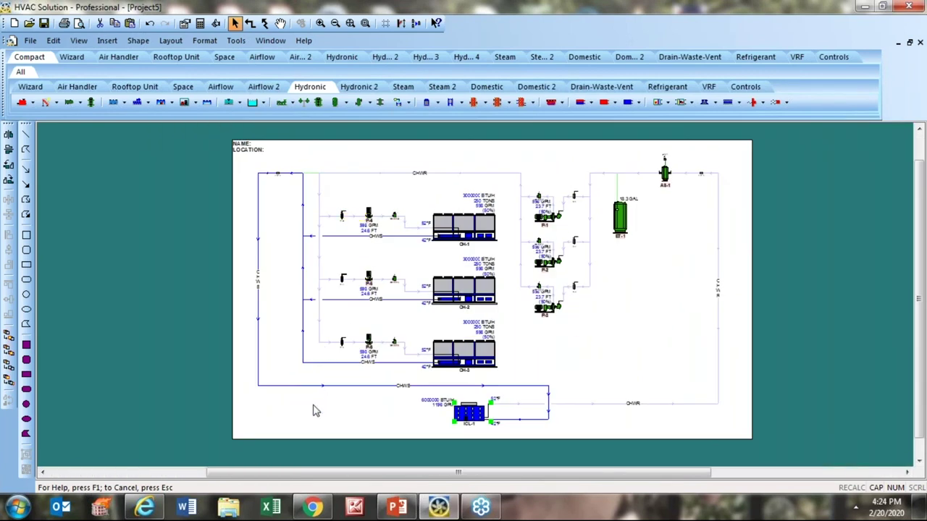
key("ctrl+a")
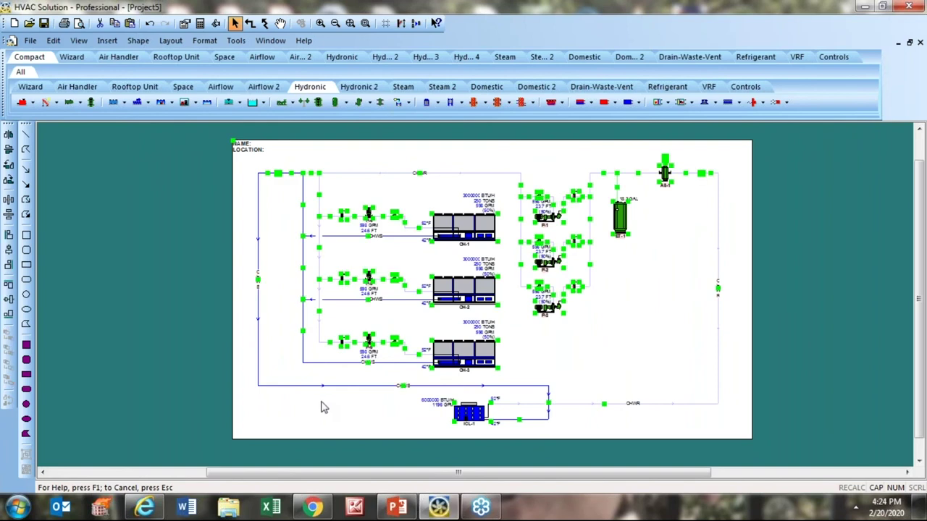
right_click(627, 342)
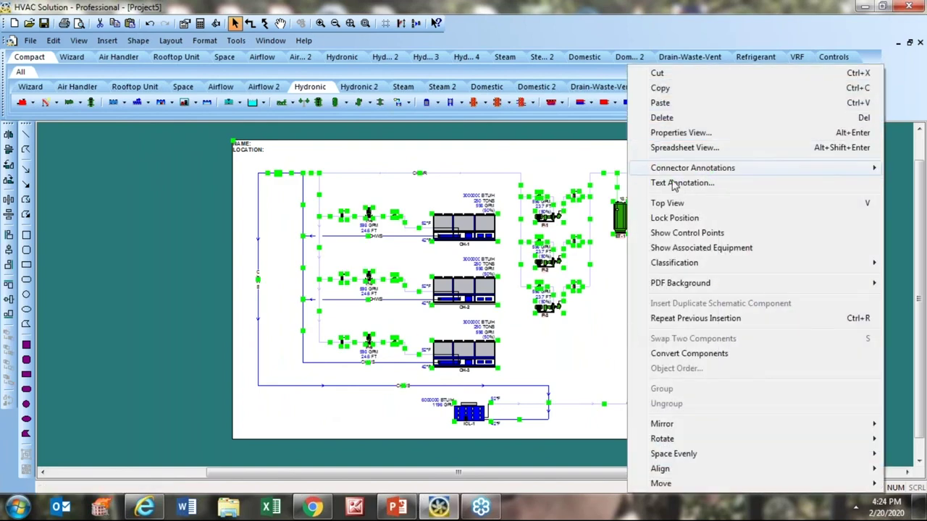
mouse_move(680, 170)
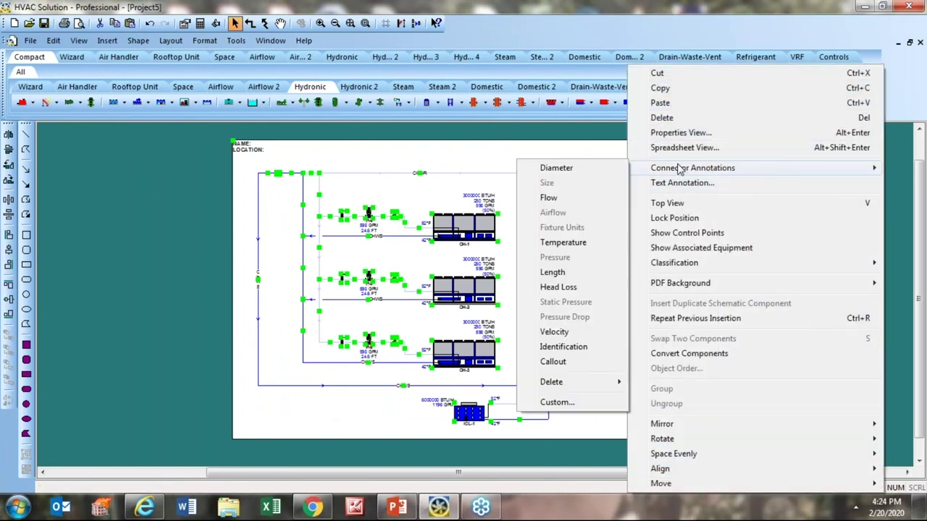
left_click(556, 168)
left_click(262, 186)
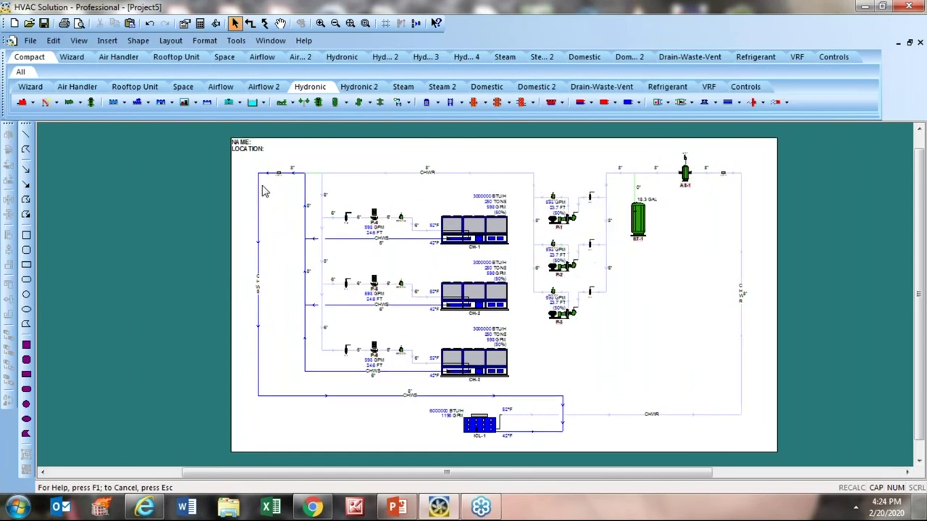
Review the annotated pipe diameters around the chillers and pumps, and fit the whole schematic page in view
scroll(262, 186, "up", 4)
scroll(265, 191, "down", 2)
scroll(265, 192, "down", 3)
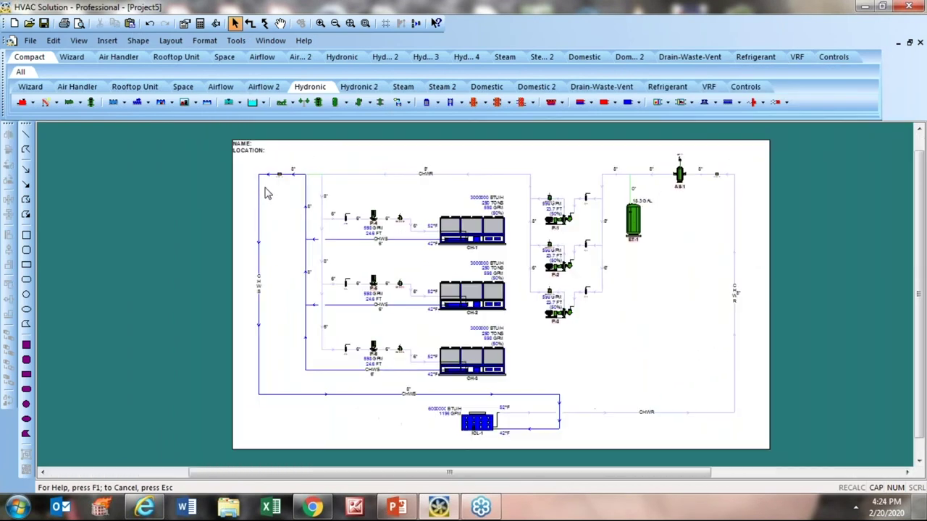
scroll(556, 238, "up", 1)
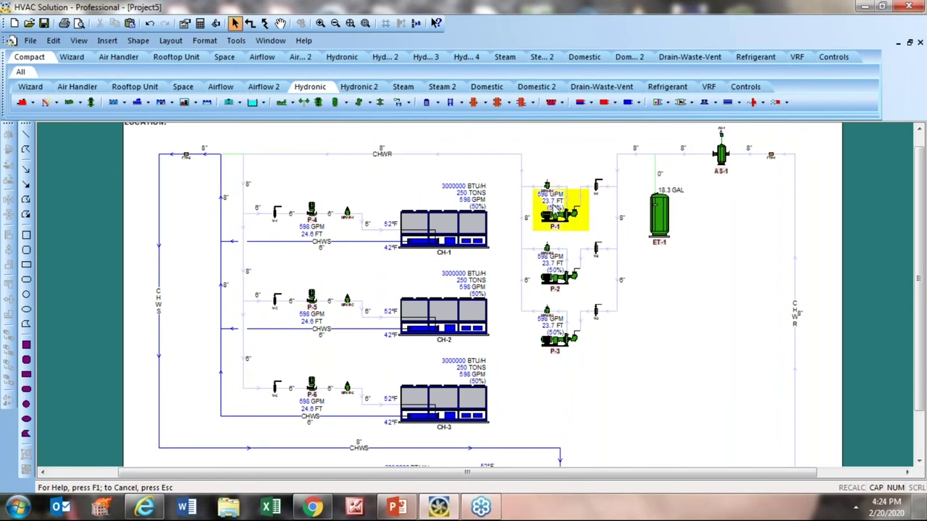
scroll(358, 213, "down", 2)
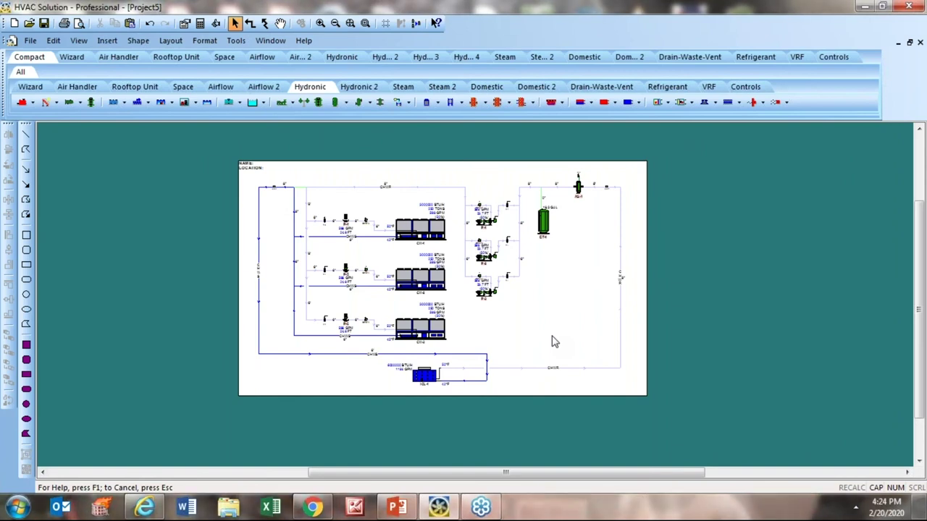
left_click(349, 23)
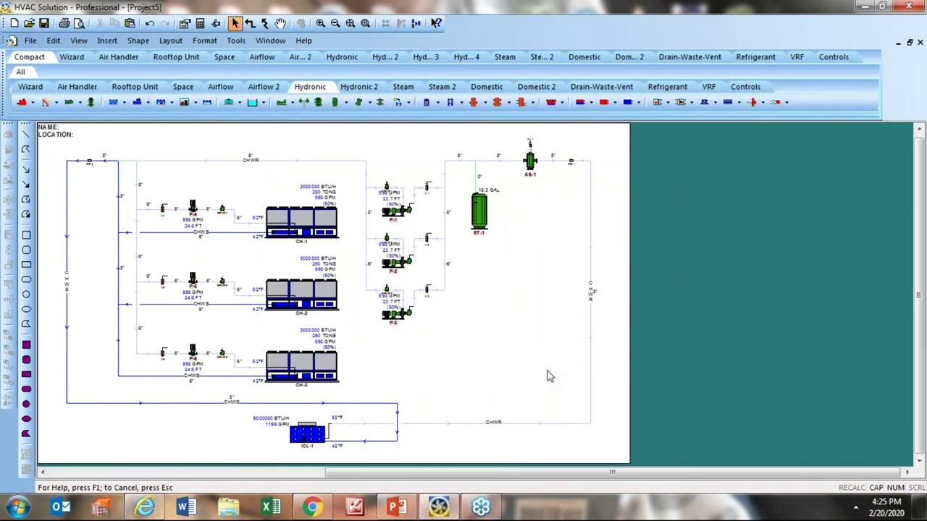
left_click(73, 57)
left_click(39, 102)
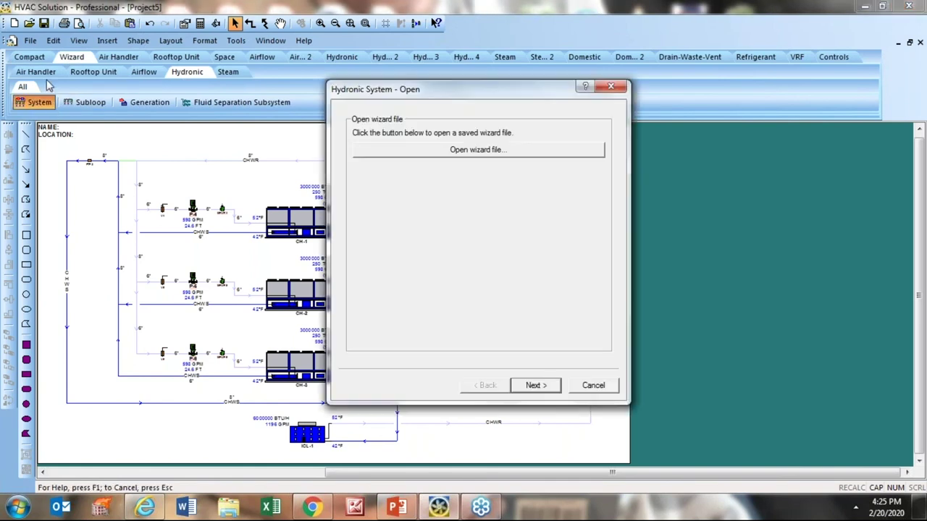
left_click(594, 385)
Start a new blank project and set its CutePDF Writer paper size to ARCH D
left_click(14, 24)
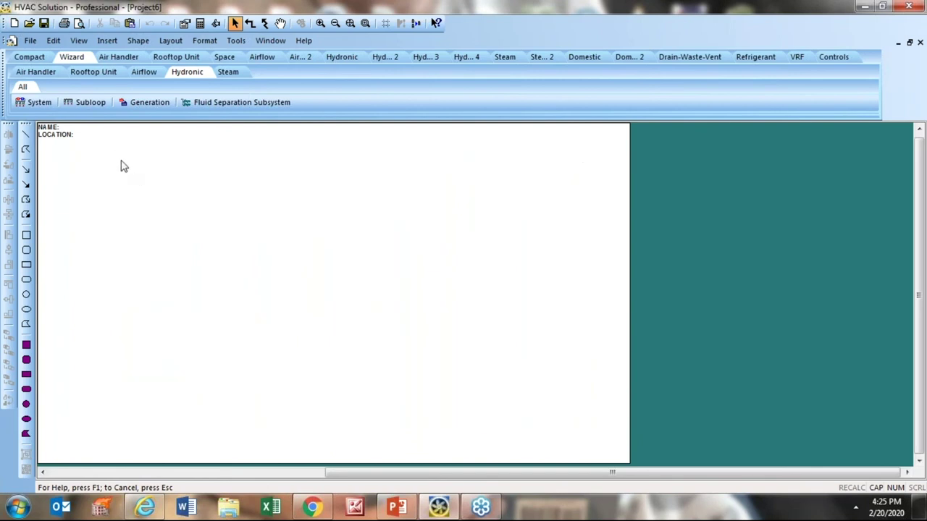
left_click(30, 41)
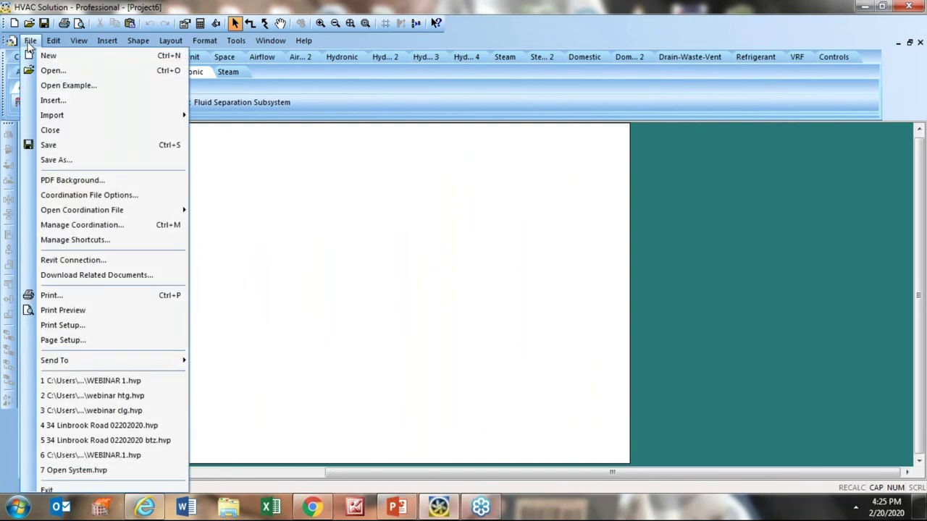
left_click(95, 297)
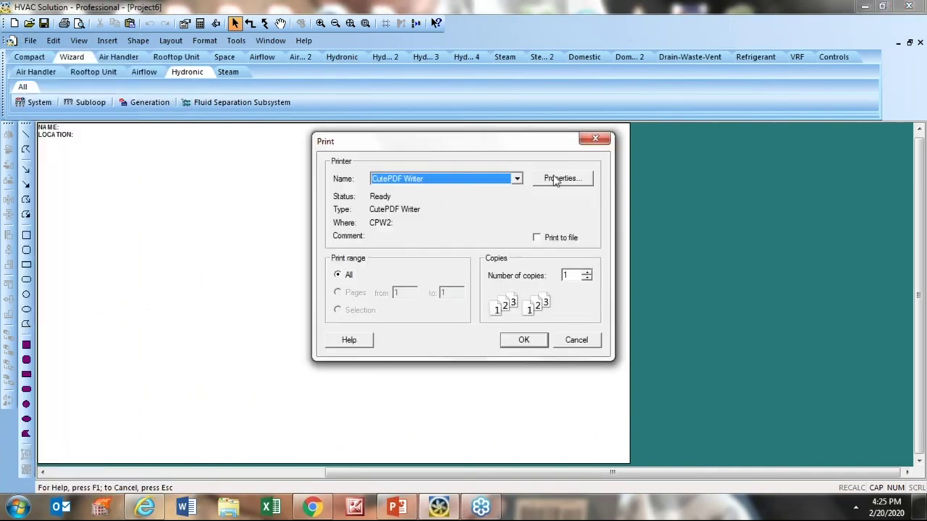
left_click(558, 179)
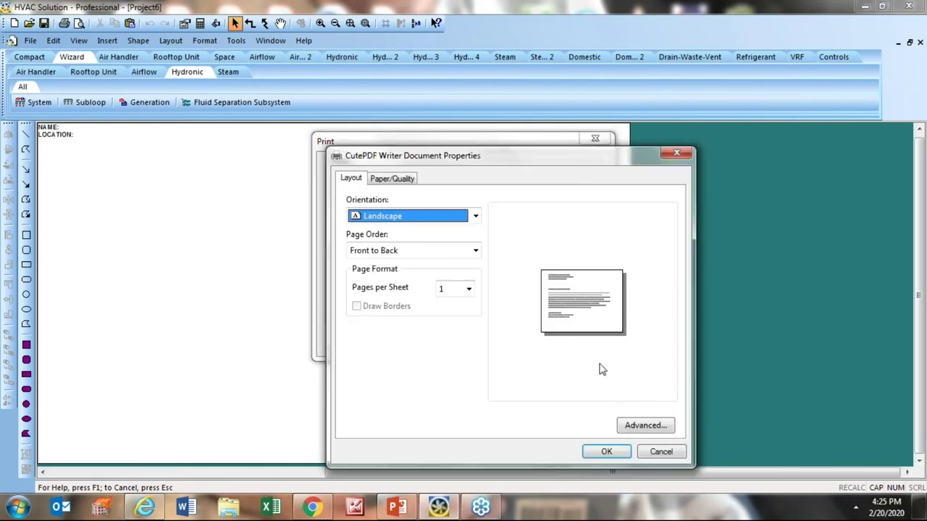
left_click(637, 426)
left_click(596, 224)
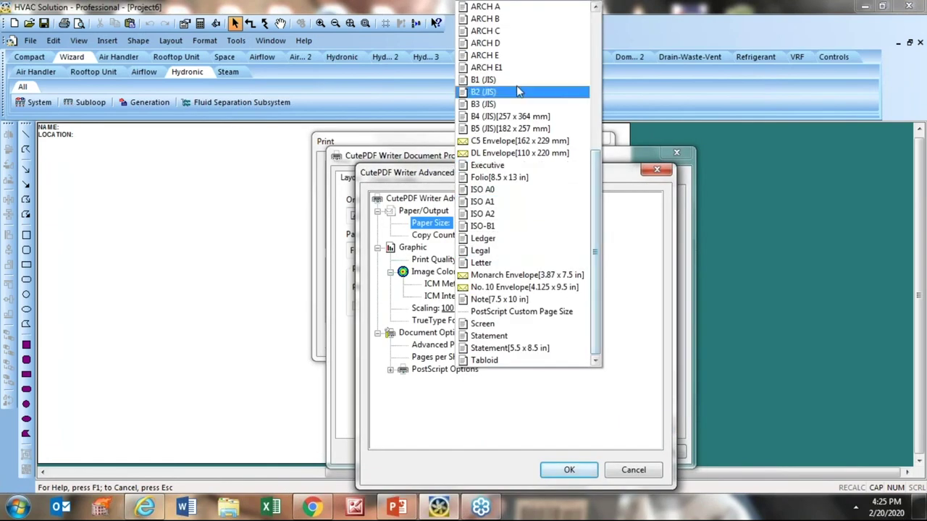
left_click(507, 43)
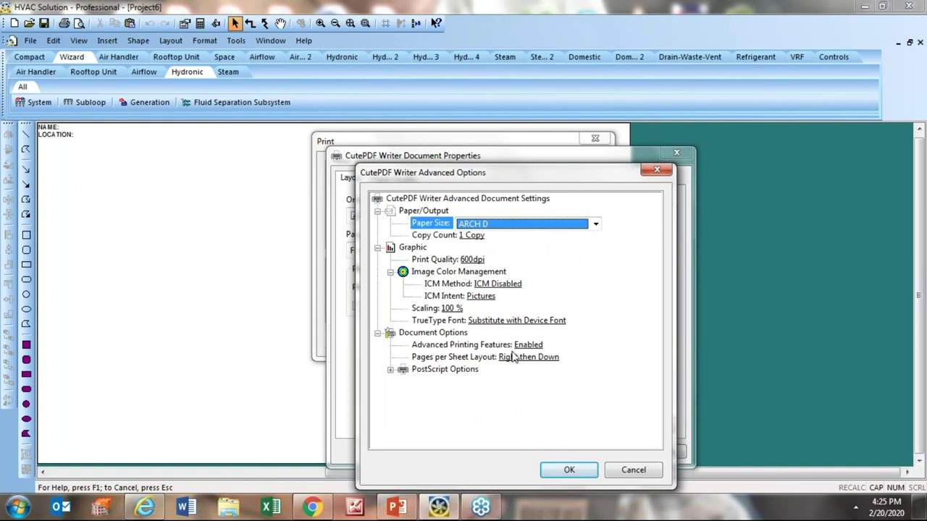
left_click(569, 470)
left_click(600, 451)
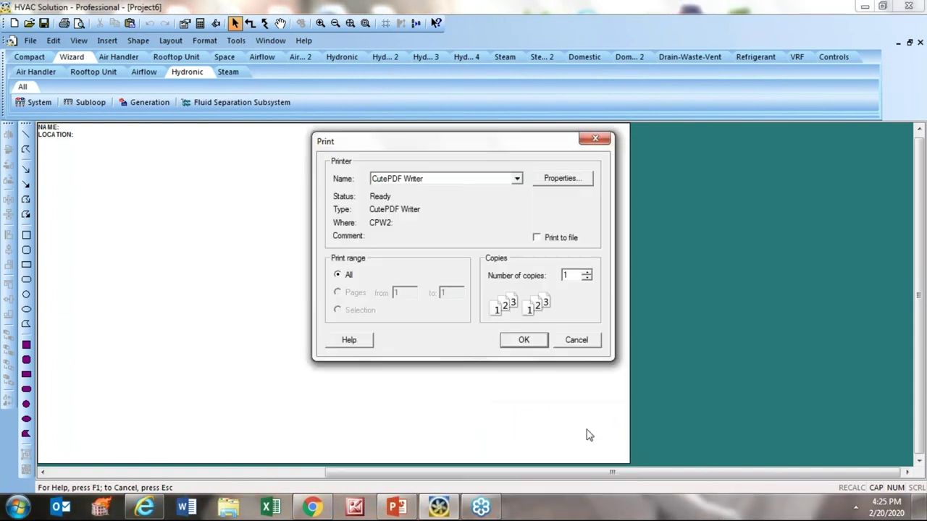
Apply the print settings to the page, cancel saving the PDF file, and fit the resized page in view
left_click(524, 340)
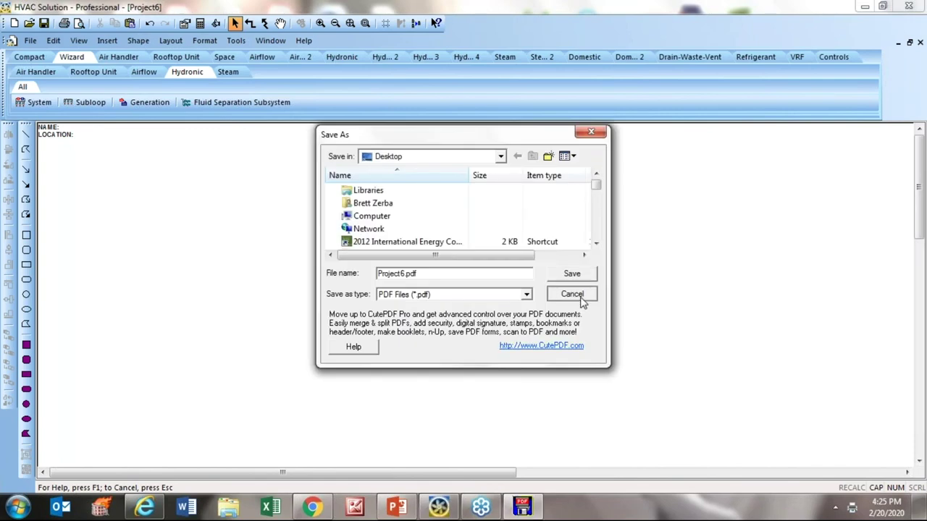
left_click(574, 293)
left_click(350, 23)
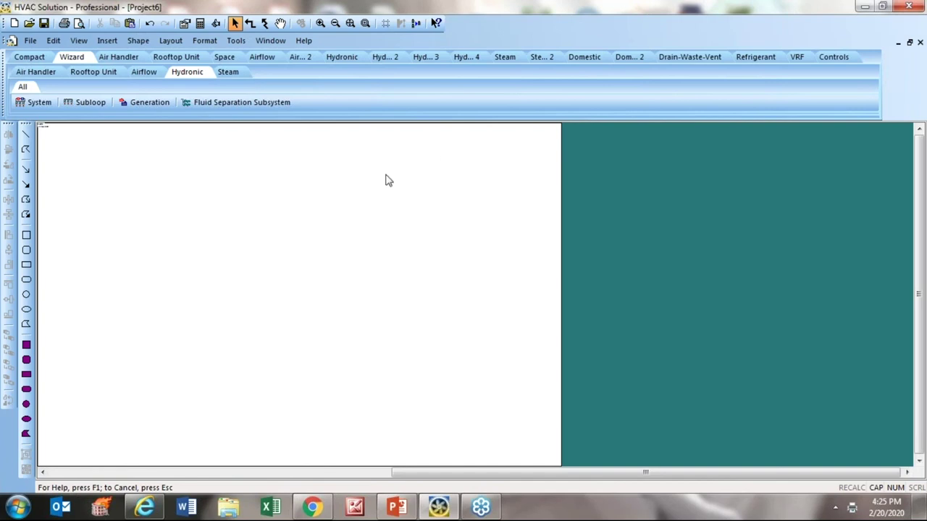
Start a hydronic system wizard using direct return, two pipe distribution and combined heating and cooling with one changeover piping loop
left_click(32, 103)
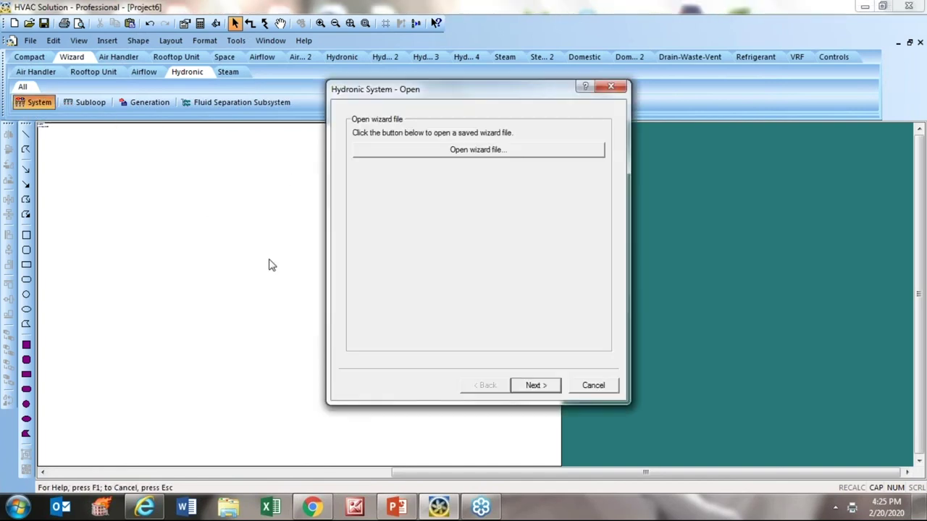
left_click(534, 386)
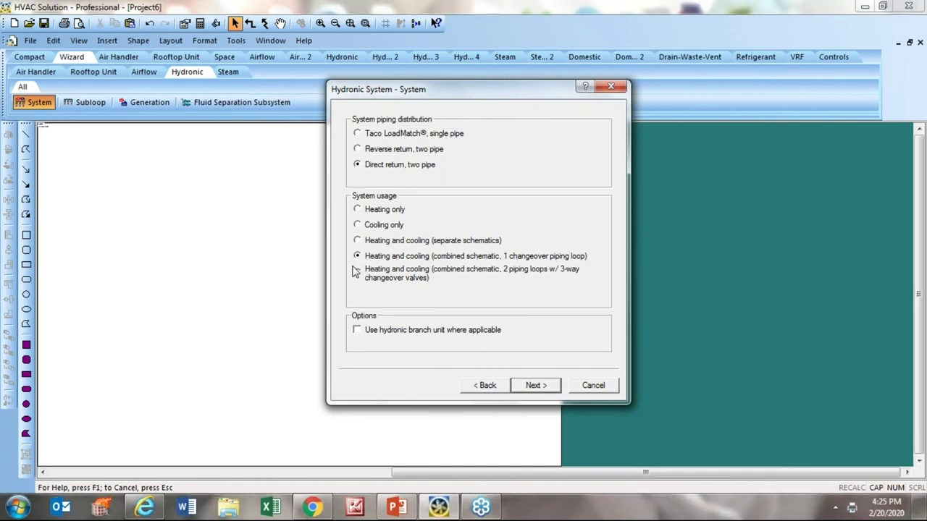
left_click(538, 385)
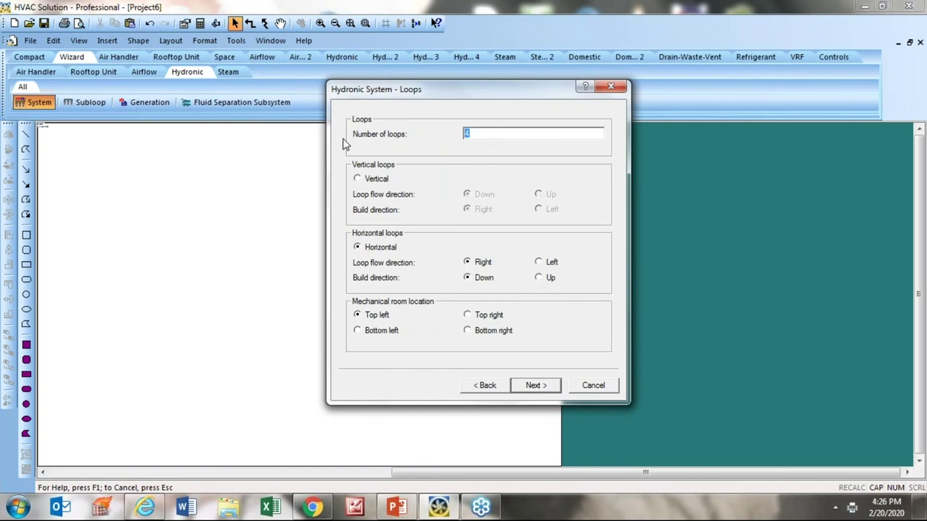
Define 4 horizontal loops flowing right and building down, each with 6 horizontal heat pump loads below it
type("4")
left_click(534, 384)
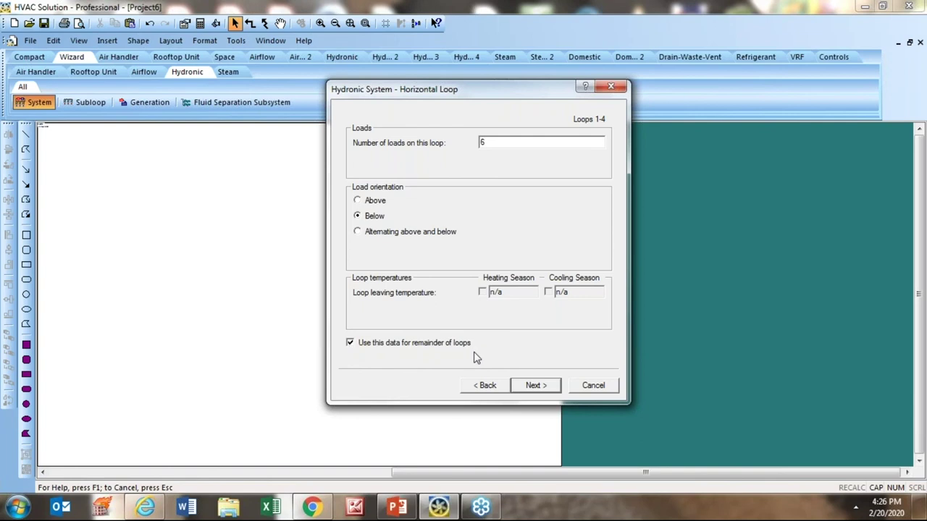
left_click(536, 385)
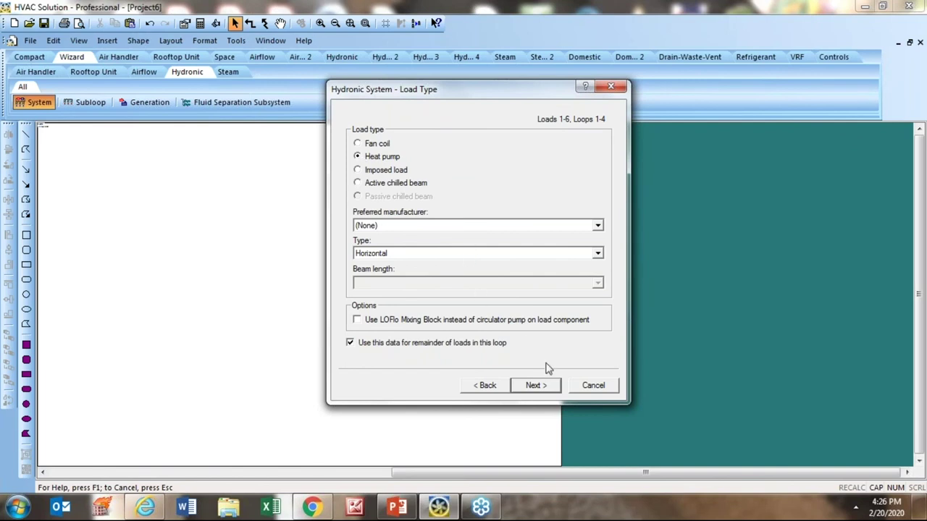
left_click(542, 386)
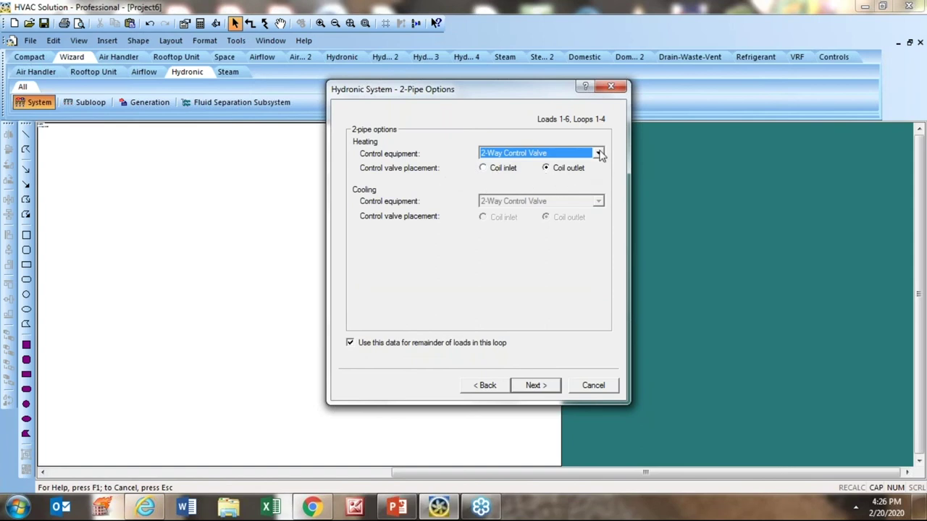
Keep a 2-way control valve at the coil outlet as the heating control equipment for all loads
left_click(598, 153)
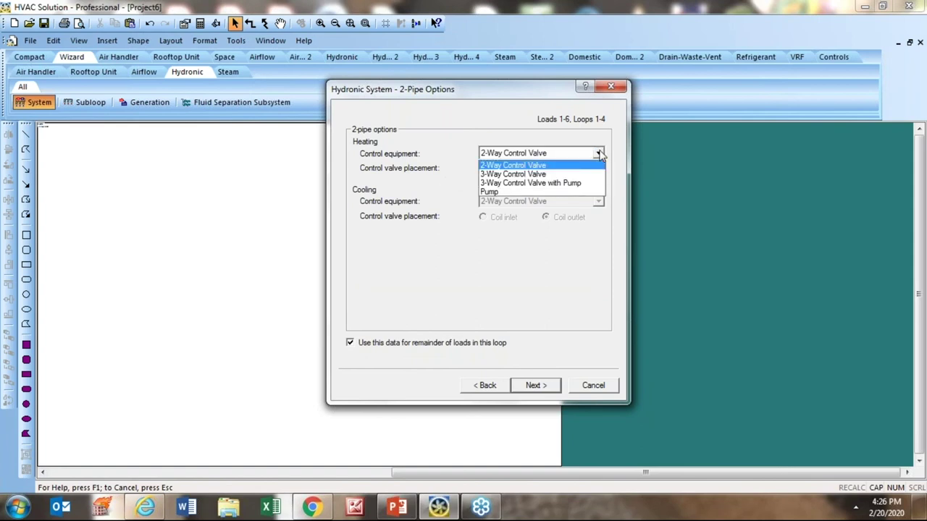
left_click(599, 153)
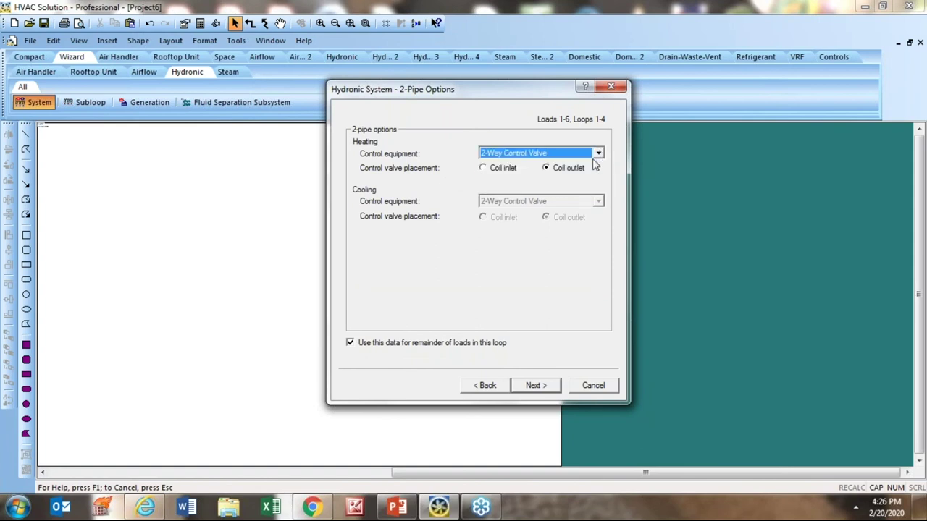
left_click(536, 386)
Define the heat pump loads with equipment ID HP, 30000 Btu/h total heating load and 24000 Btu/h sensible cooling load
key("shift+Tab")
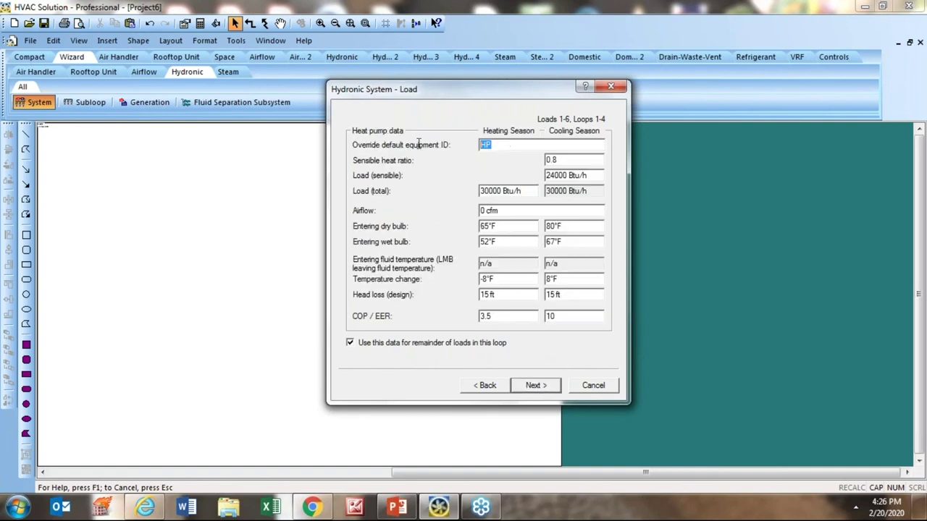
type("HP")
left_click_drag(531, 190, 480, 191)
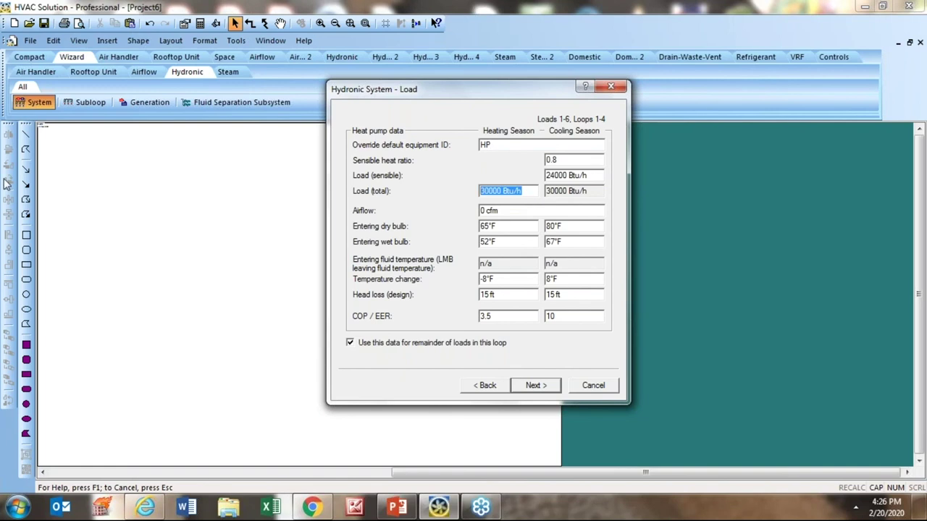
type("30000")
key("Tab")
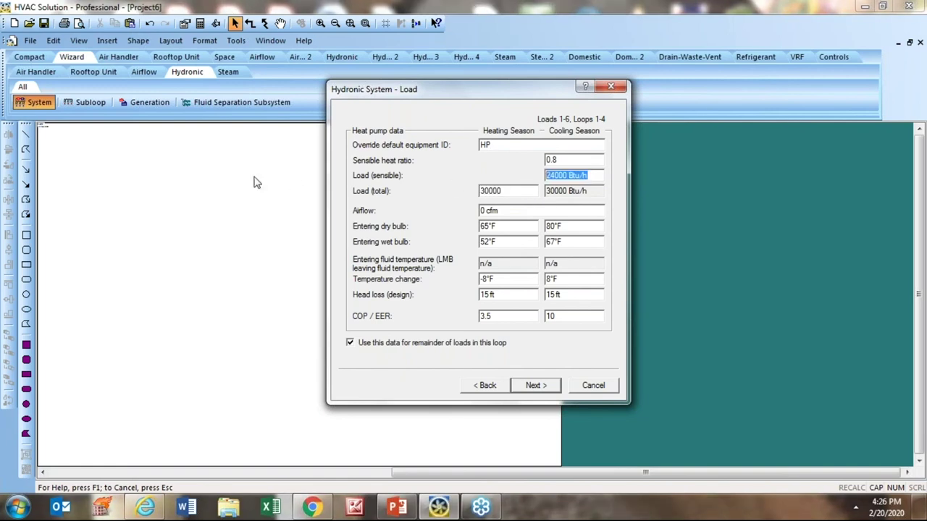
type("24000")
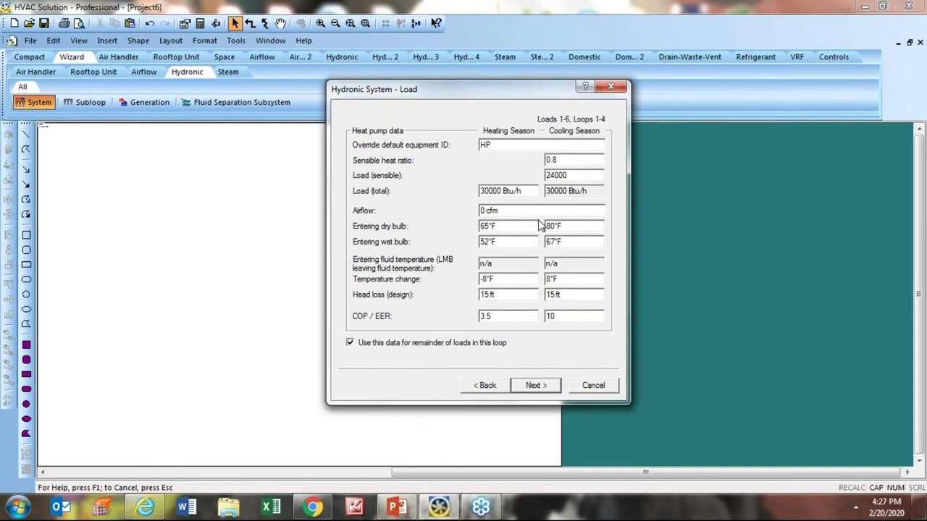
left_click(542, 385)
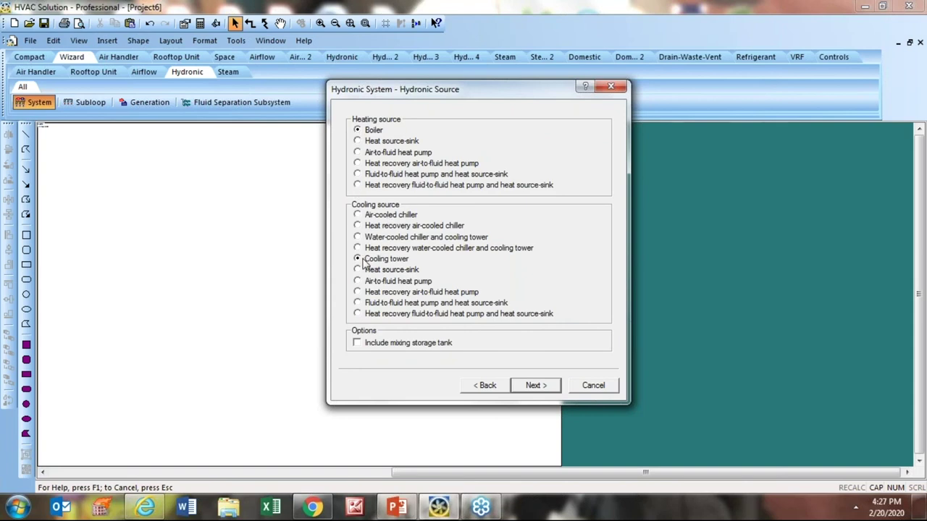
Accept one boiler with 80% load portion and 70°F leaving temperature, plus one open-circuit cooling tower with 80°F leaving temperature
left_click(537, 386)
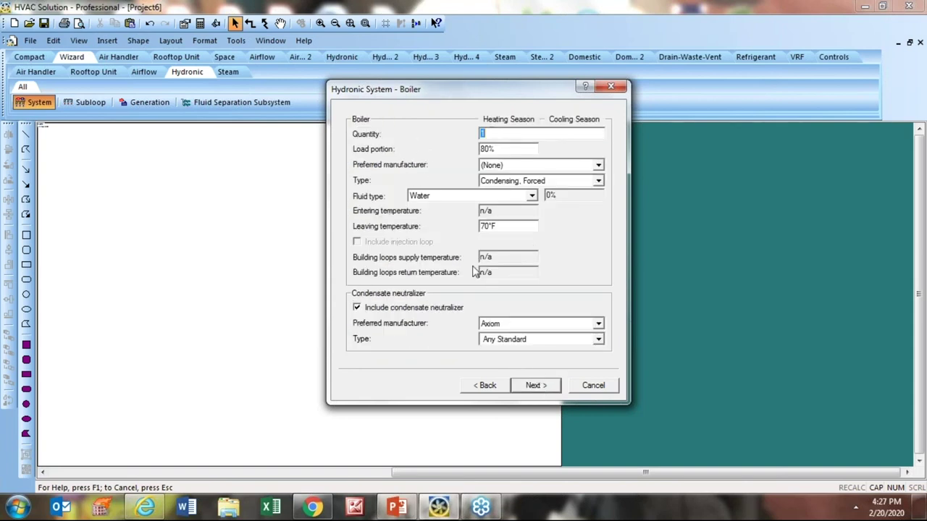
left_click(535, 387)
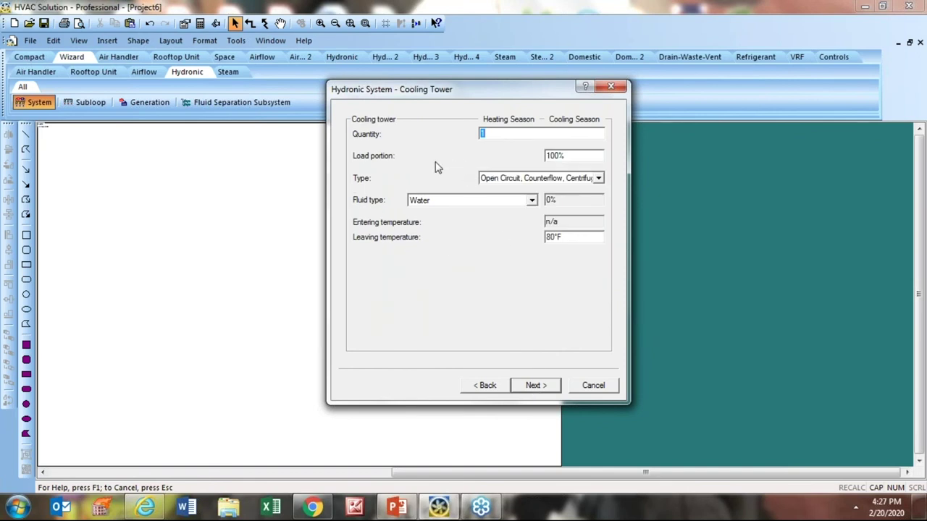
left_click(537, 386)
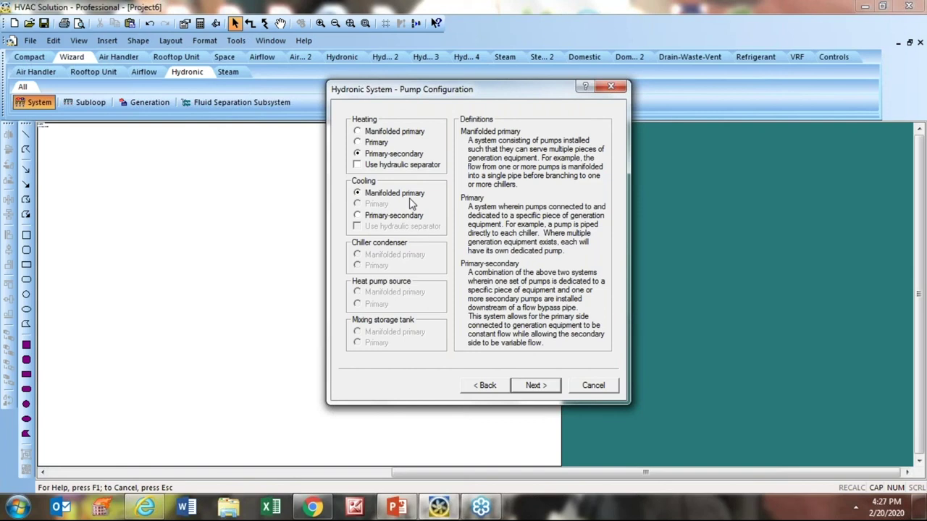
Accept primary-secondary heating pumps and manifolded primary cooling pumps, with a vertical inline primary pump and 2 end-suction secondary pumps
left_click(536, 388)
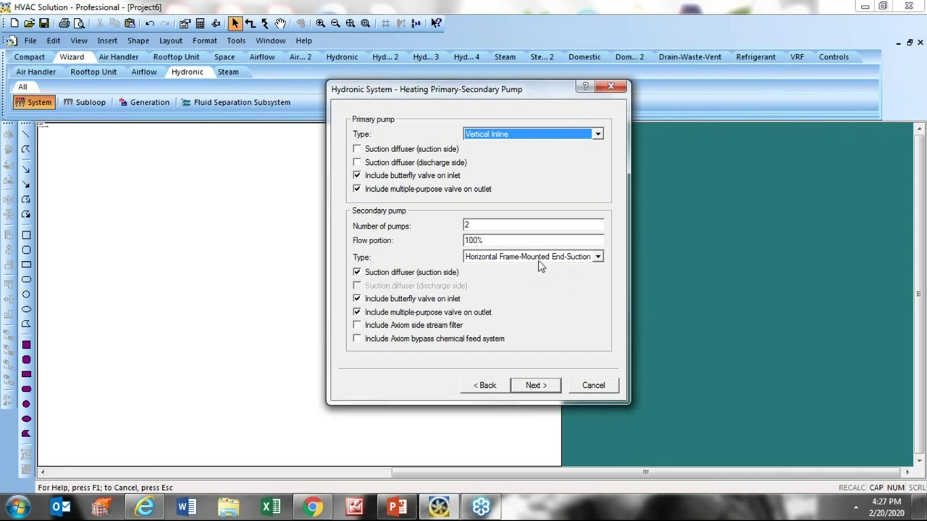
left_click(536, 387)
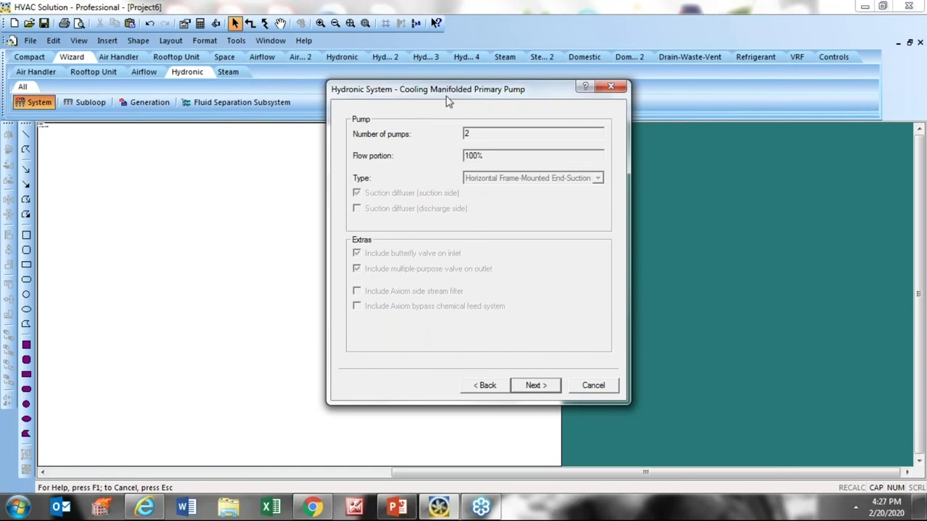
left_click(535, 386)
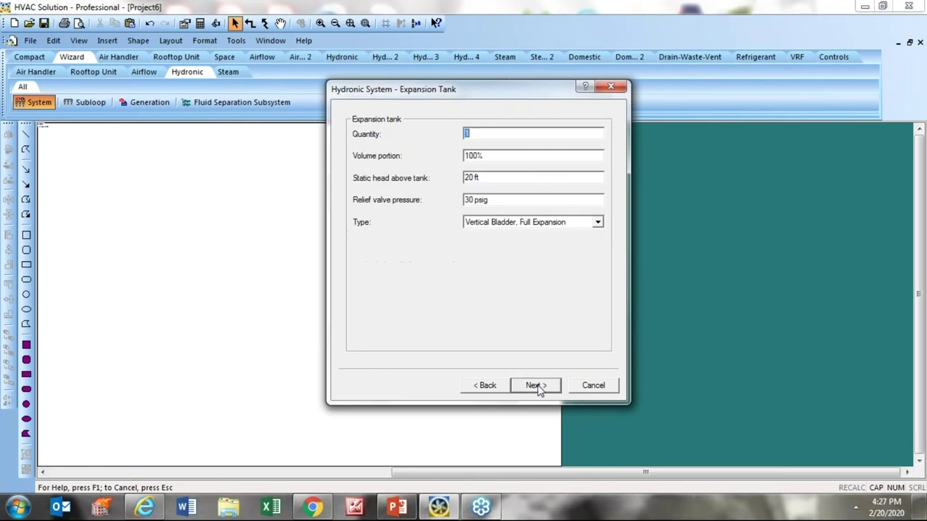
Accept one vertical bladder expansion tank and a high-efficiency air and dirt separator, and place the generated system near the page's upper left
left_click(536, 386)
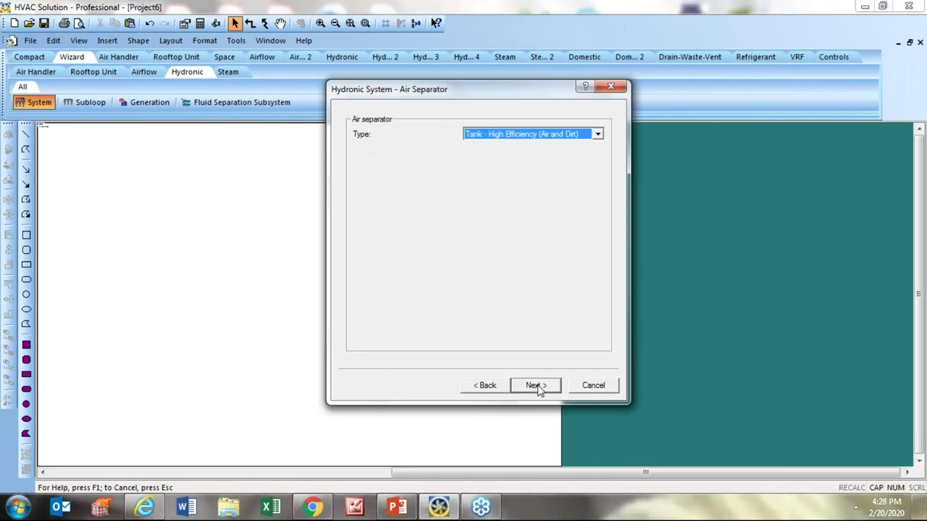
left_click(536, 386)
left_click(536, 386)
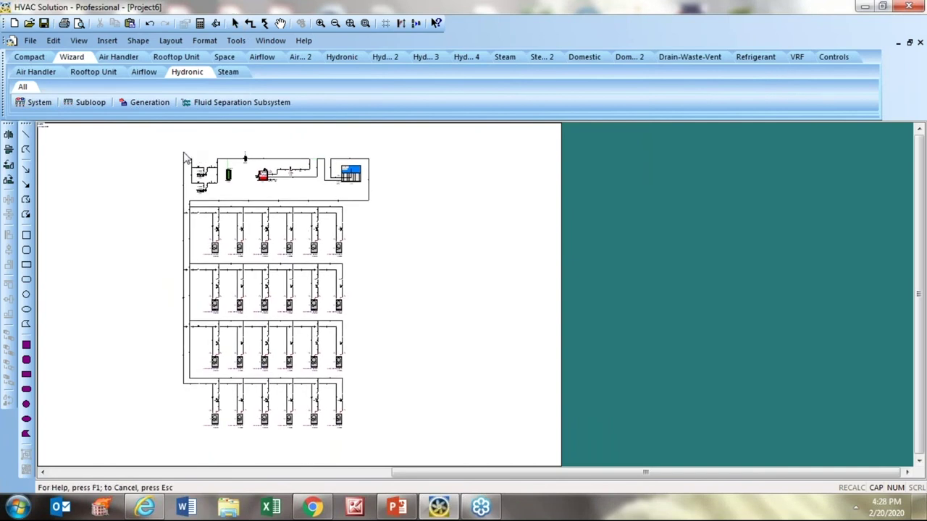
left_click(184, 156)
Add diameter annotations to the pipes of the entire schematic
scroll(162, 174, "up", 2)
scroll(163, 174, "up", 1)
scroll(162, 174, "down", 4)
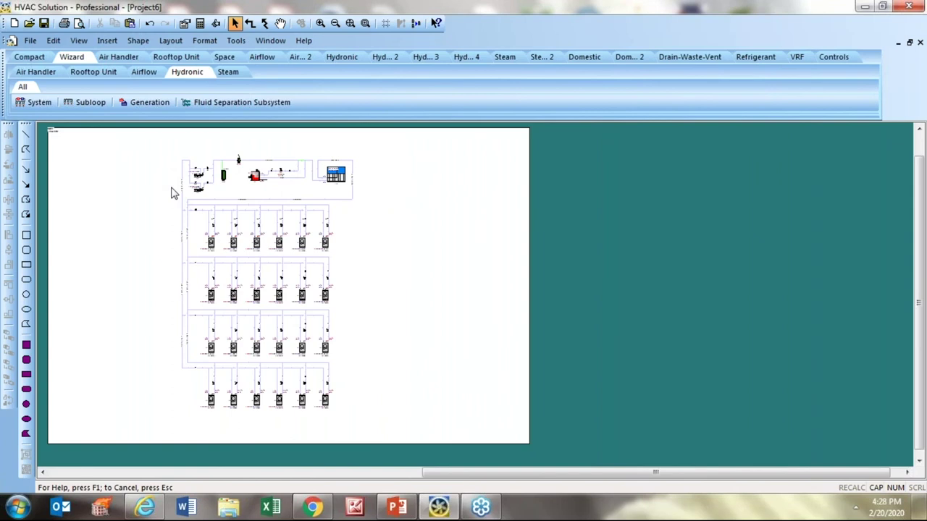
key("ctrl+a")
right_click(410, 246)
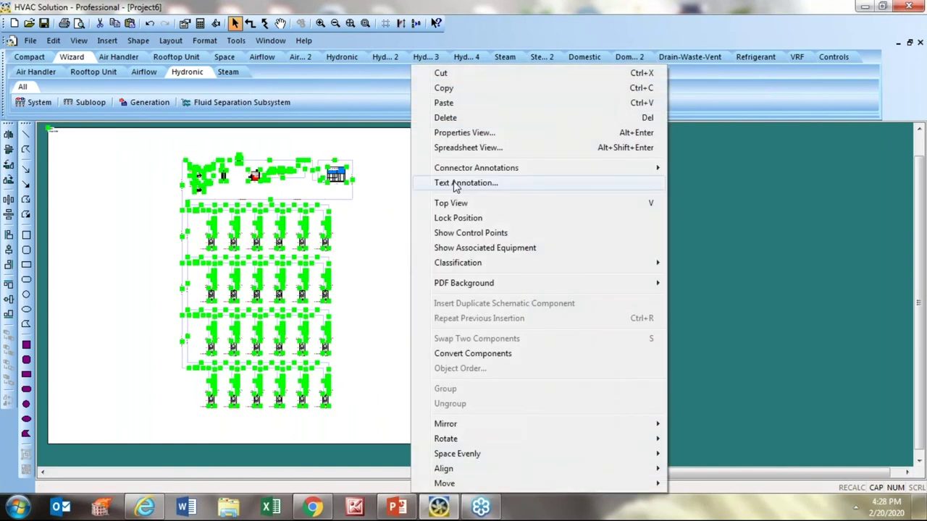
mouse_move(463, 170)
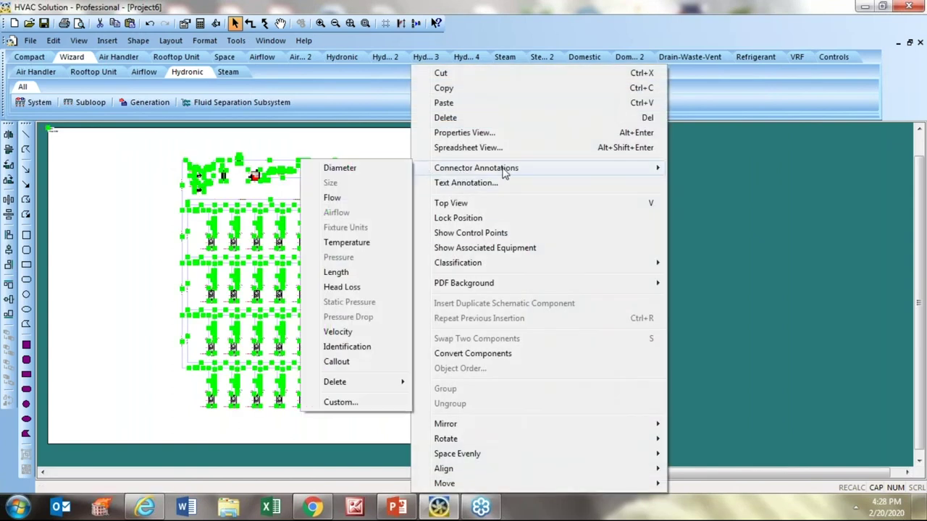
left_click(351, 169)
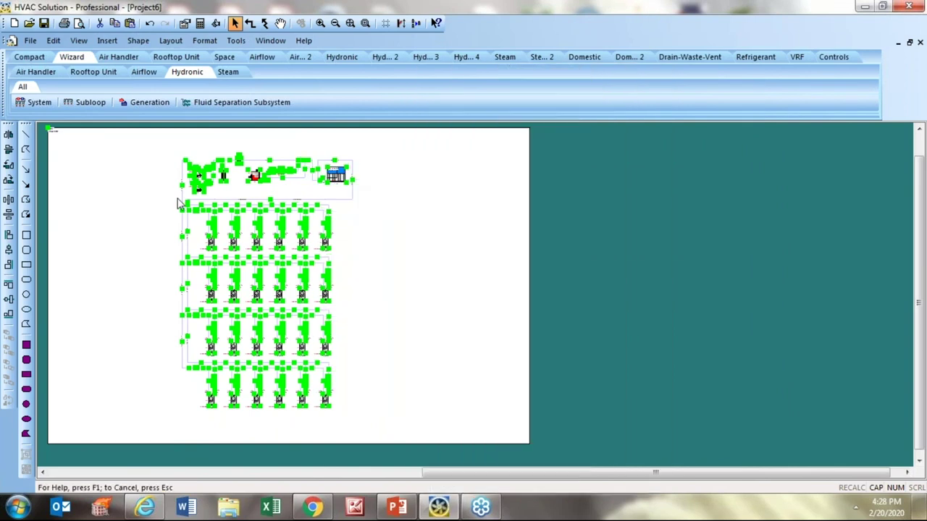
Review the pipe sizes, heat pumps and source equipment across the schematic, and examine the expansion tank's key data
scroll(167, 217, "up", 5)
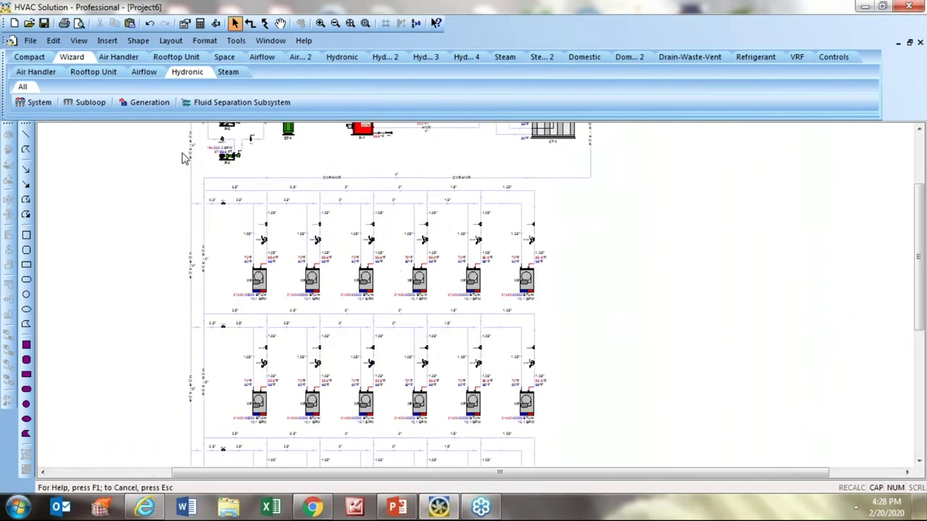
scroll(187, 168, "down", 5)
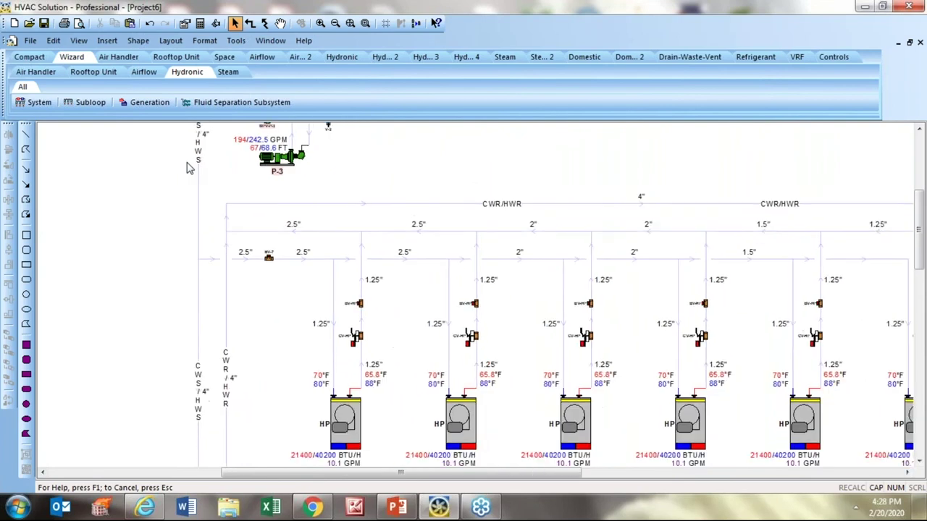
scroll(204, 185, "down", 2)
scroll(203, 145, "up", 4)
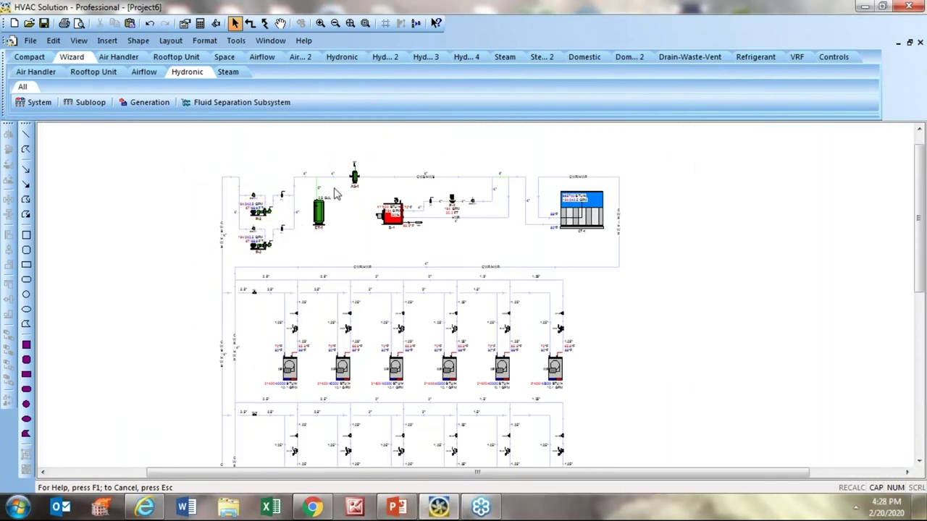
scroll(348, 229, "down", 3)
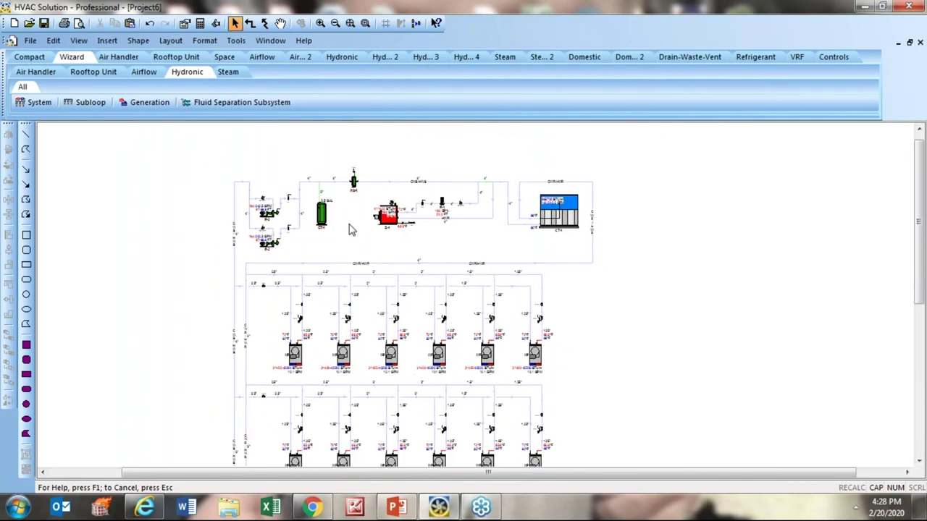
left_click(350, 23)
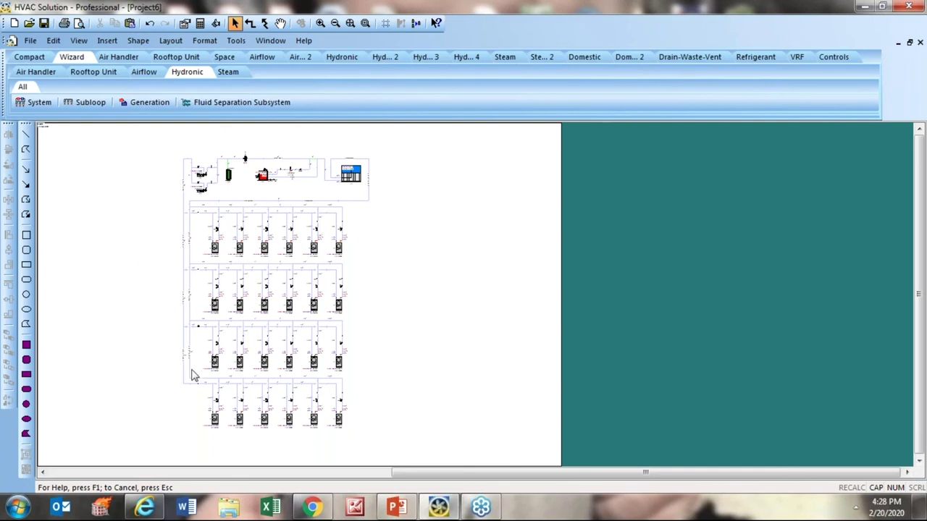
double_click(229, 176)
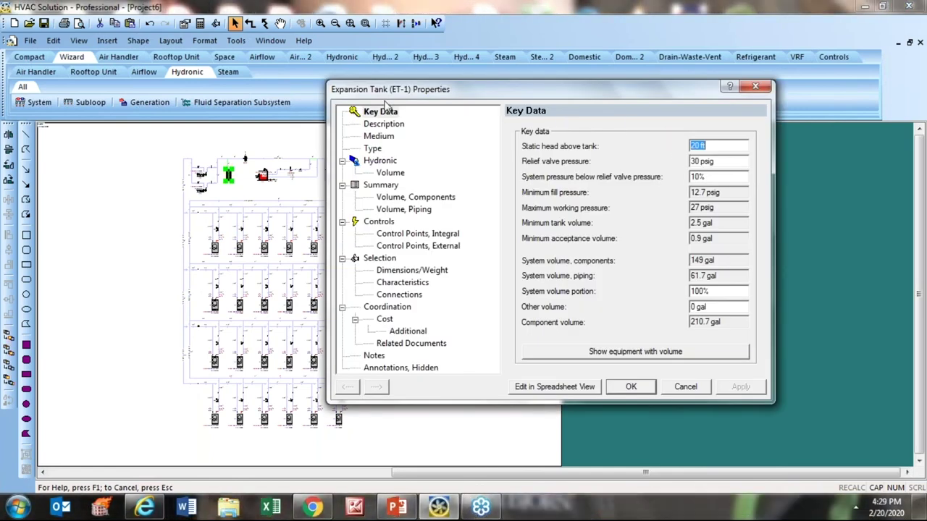
left_click(685, 387)
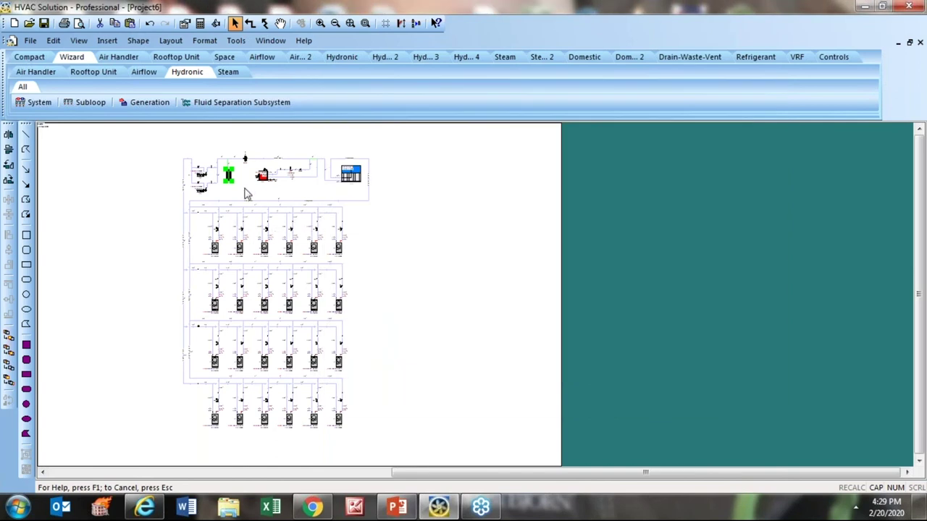
left_click(245, 195)
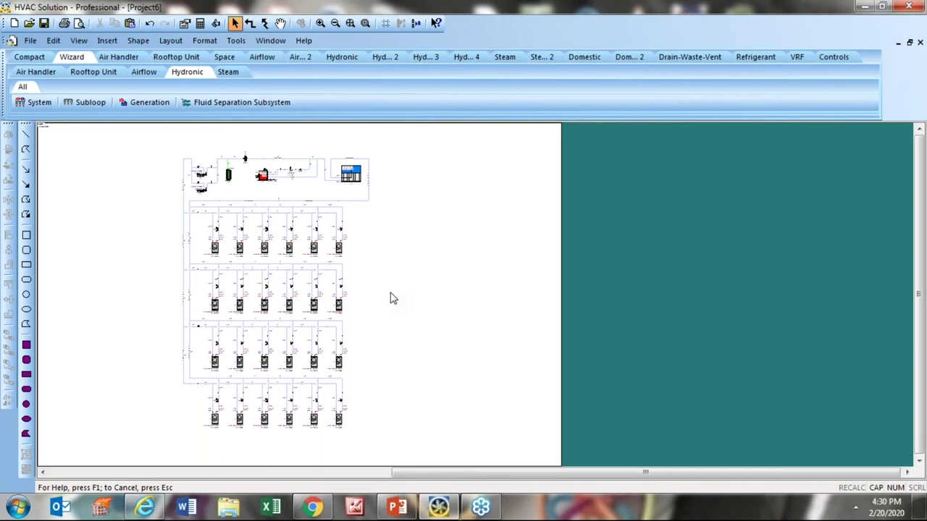
Switch to Chrome and find the HS2 software download link in the Taco Design Suite section of the Taco Comfort Solutions website
left_click(313, 509)
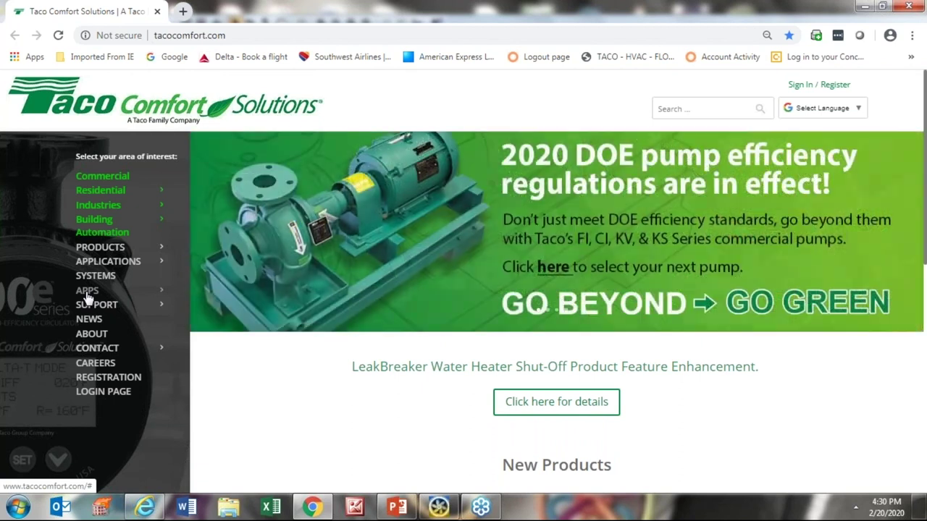
left_click(87, 293)
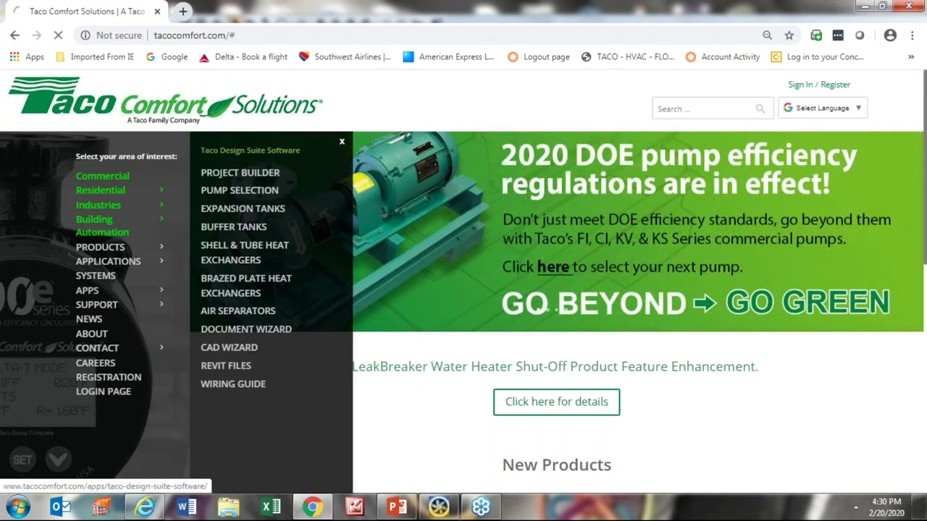
left_click(250, 152)
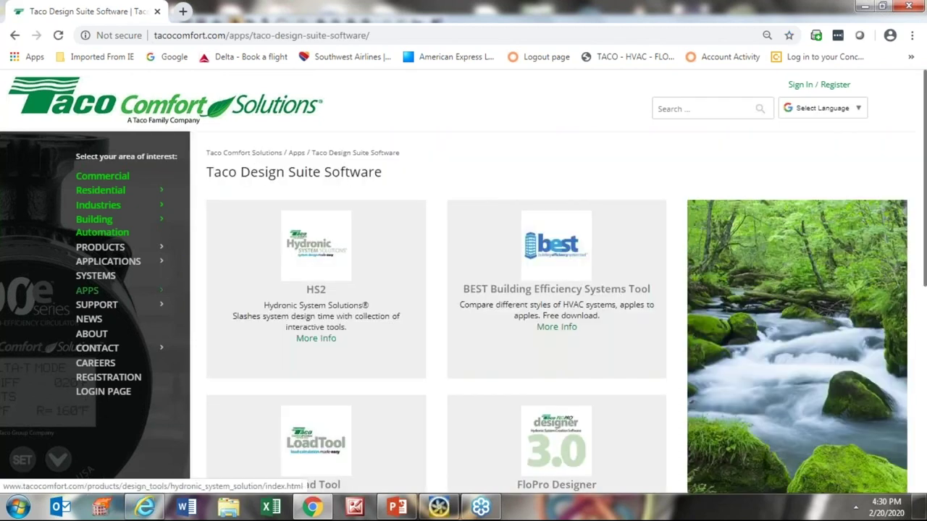
left_click(319, 260)
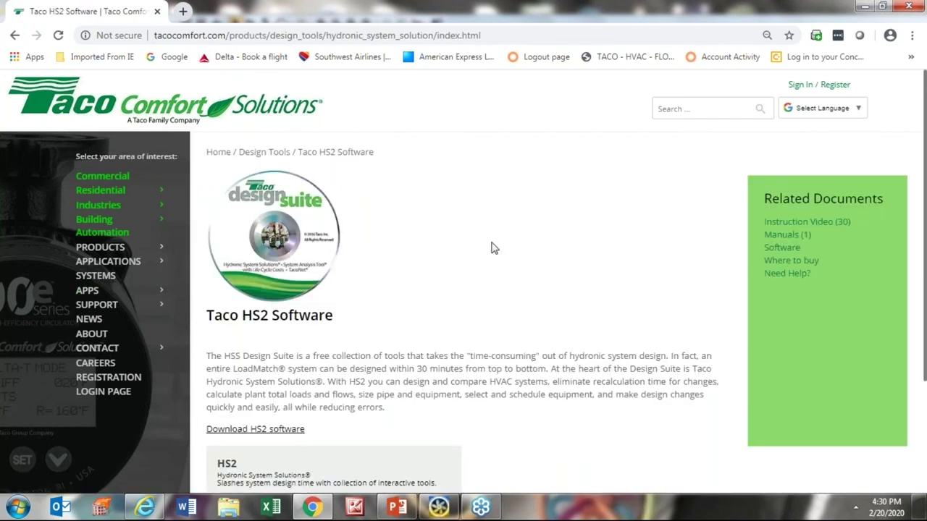
scroll(487, 249, "down", 1)
scroll(487, 249, "down", 2)
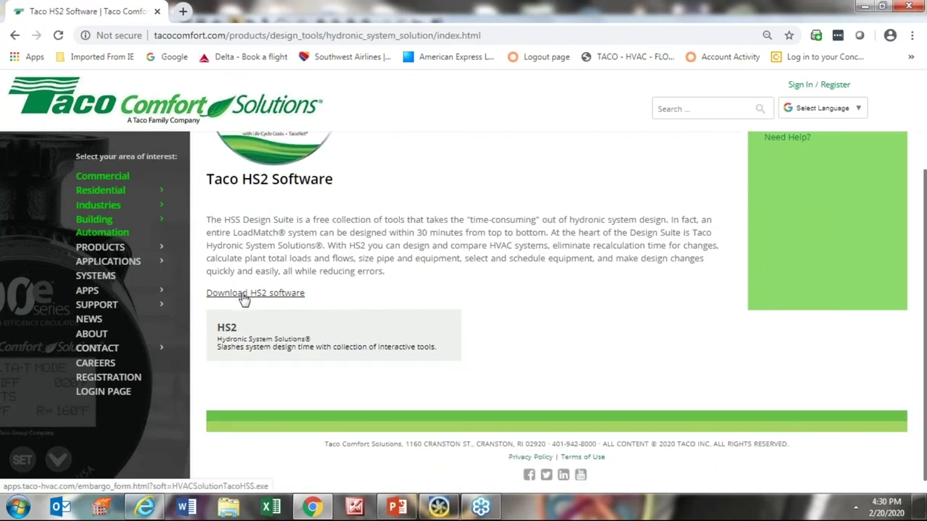